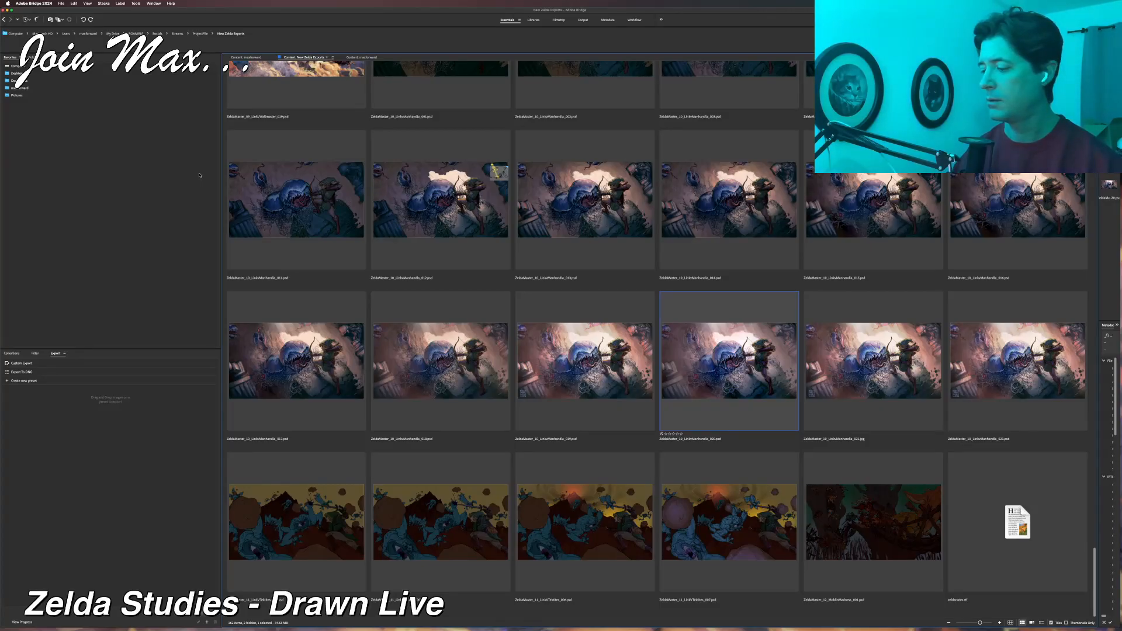
# Compare full-screen previews of two late versions of the painting of Link aiming his bow at Manhandla.
pyautogui.press('space')
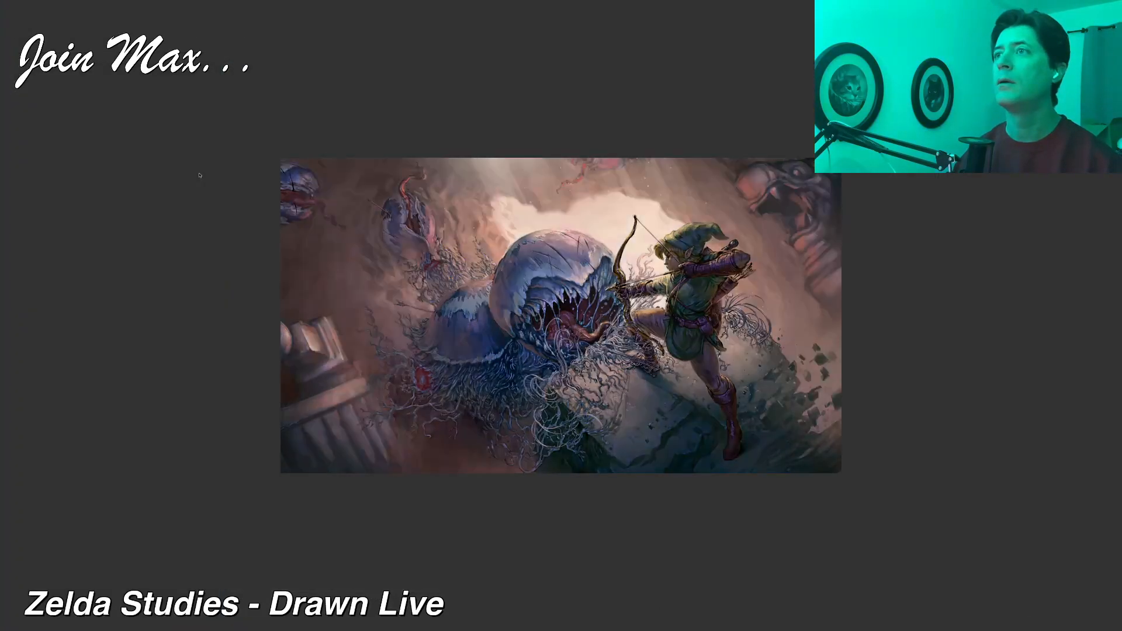
pyautogui.press('space')
pyautogui.press('Right')
pyautogui.press('space')
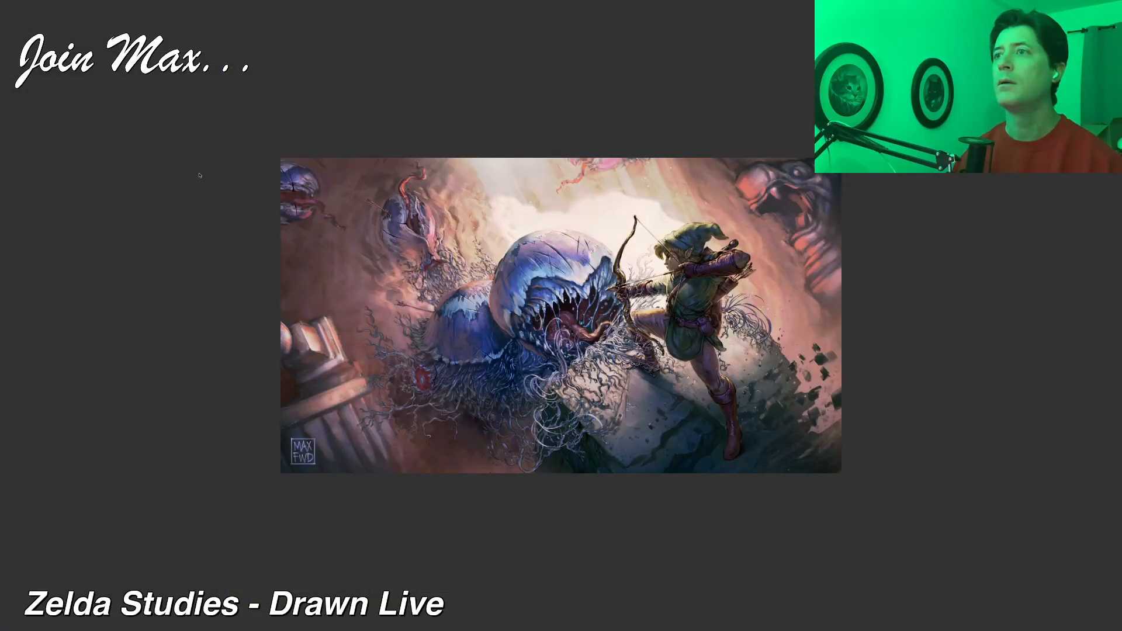
pyautogui.press('space')
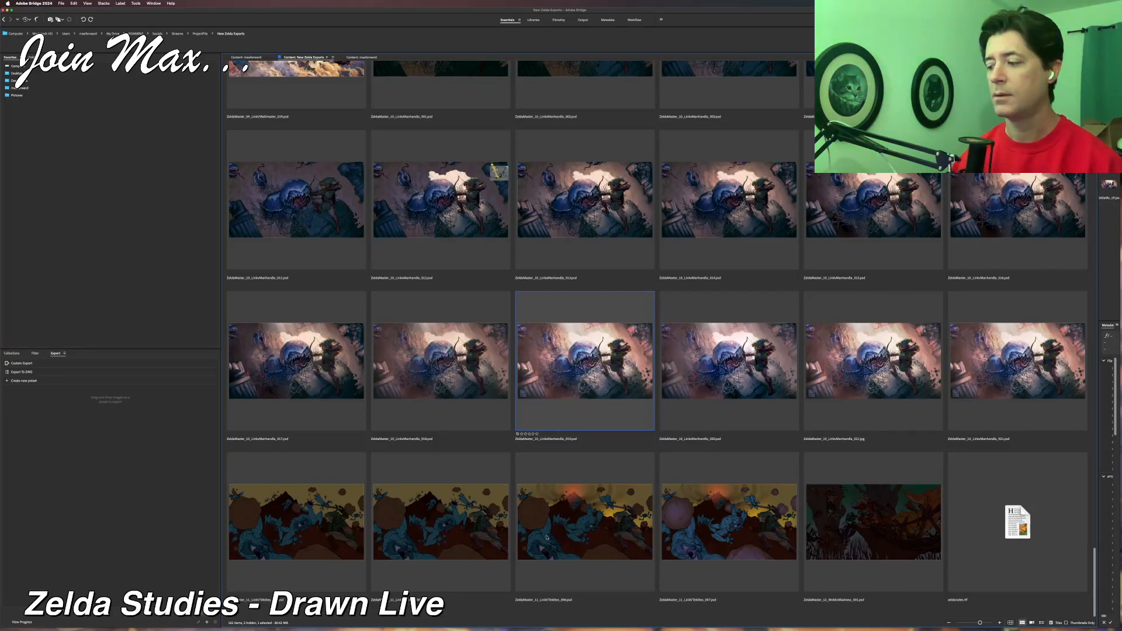
# Preview the successive colour versions of the Link versus Tektites painting full-screen.
pyautogui.click(427, 531)
pyautogui.press('Right')
pyautogui.press('space')
pyautogui.press('Right')
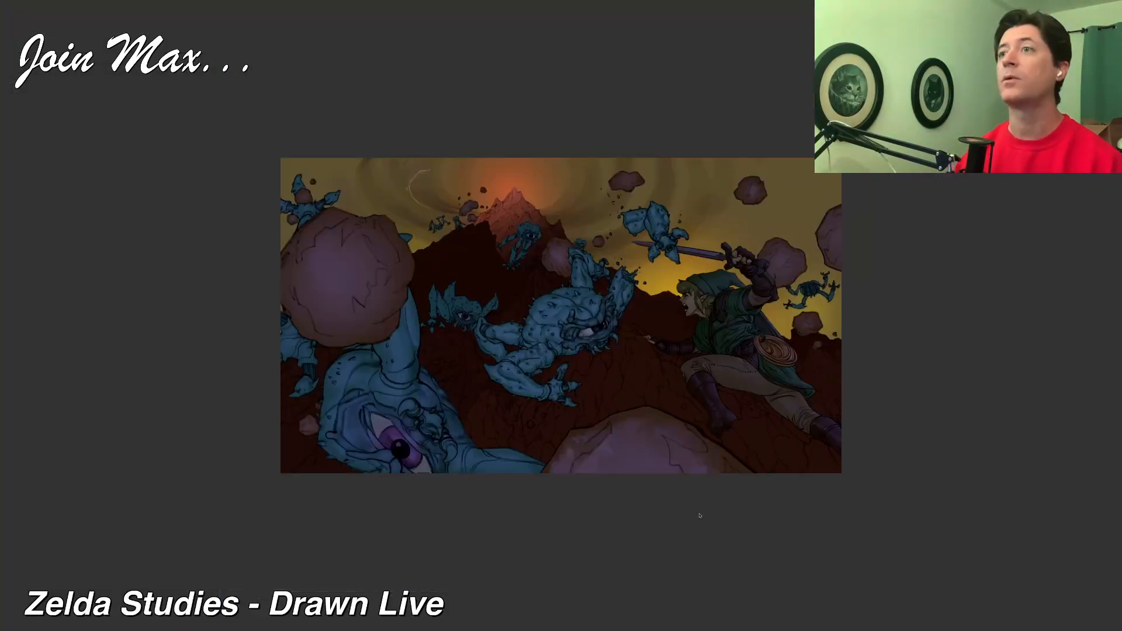
pyautogui.press('space')
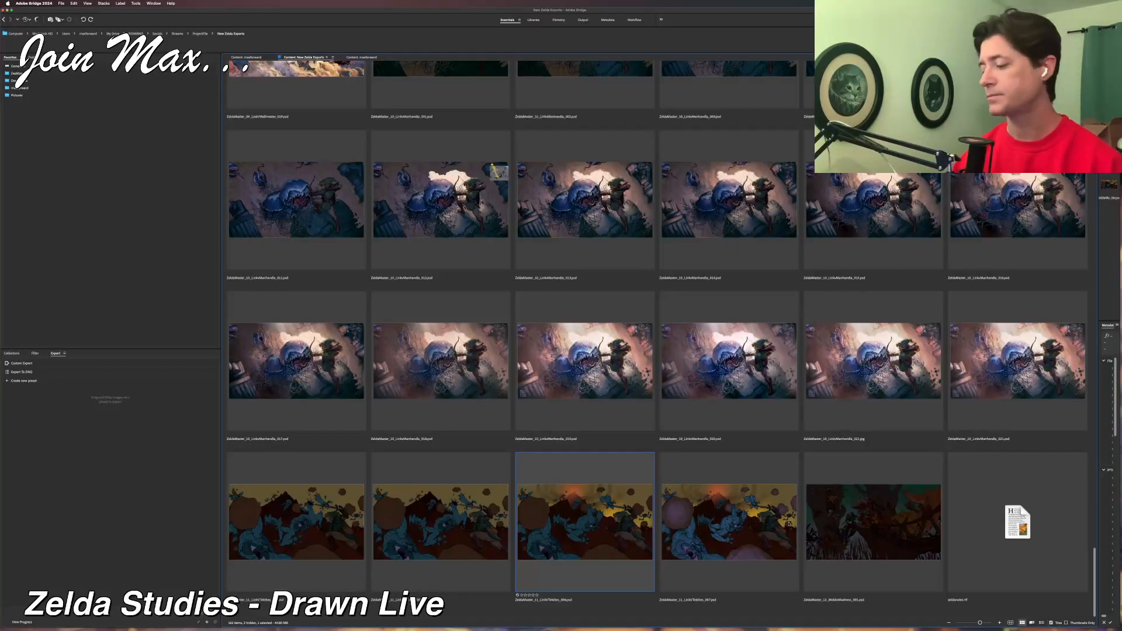
# Select versions 006 and 007 of the Link versus Tektites PSD files and switch to Corel Painter.
pyautogui.keyDown('shift'); pyautogui.click(606, 524); pyautogui.keyUp('shift')
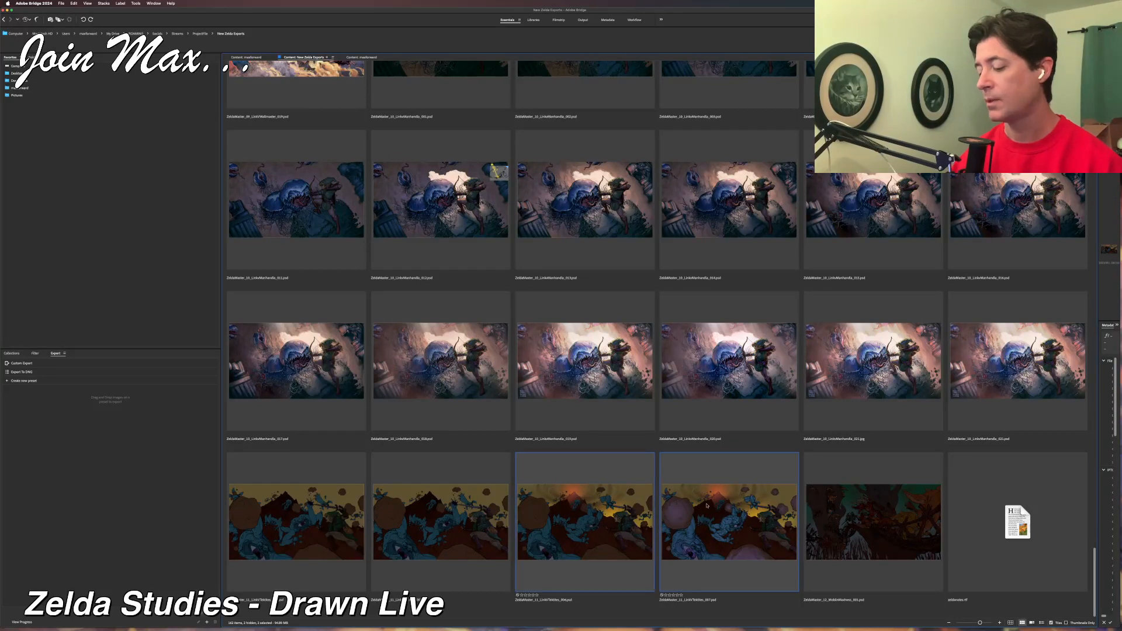
pyautogui.moveTo(409, 622)
pyautogui.click(354, 620)
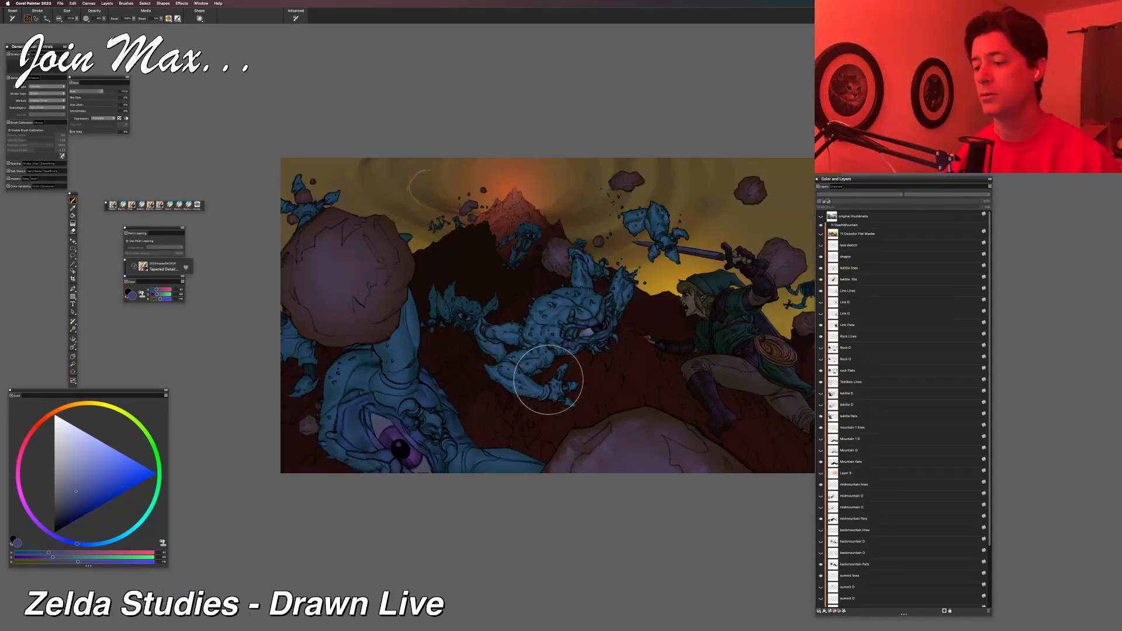
# Examine the shading on the central Tektite, the large foreground Tektite, Link and the rocks in the painted version.
pyautogui.scroll(6, 548, 380)
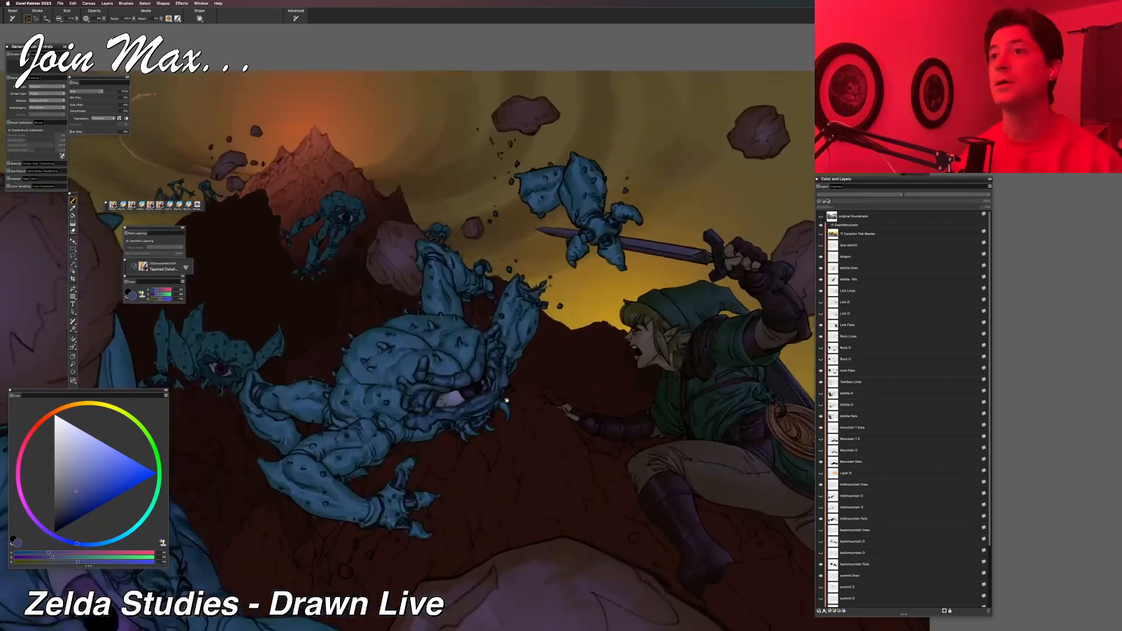
pyautogui.scroll(4, 506, 400)
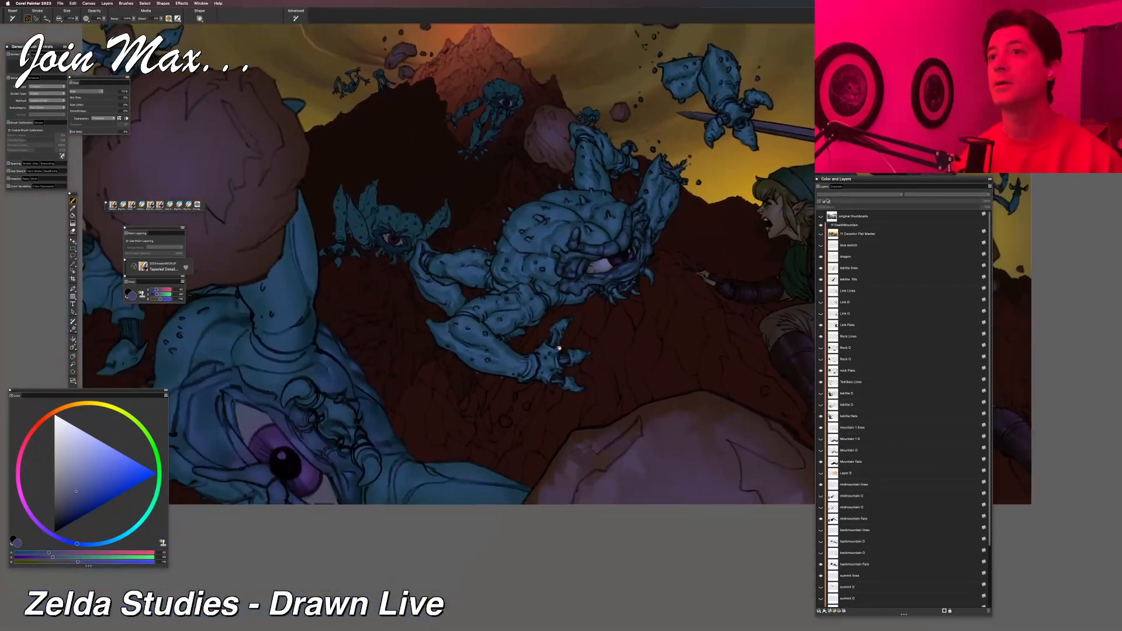
pyautogui.scroll(3, 551, 401)
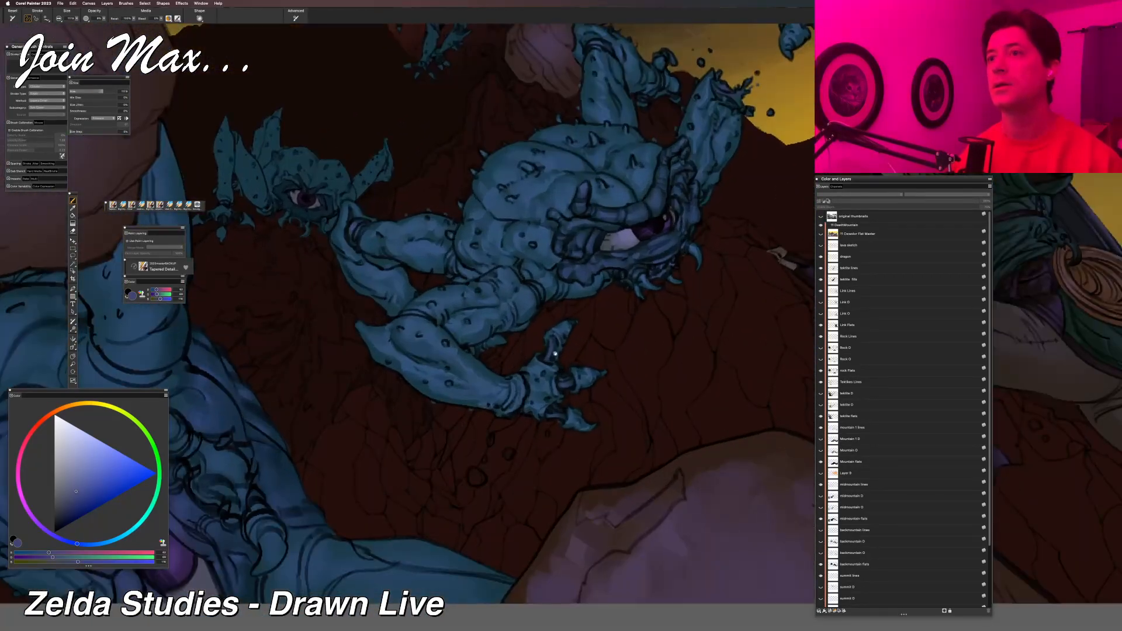
pyautogui.scroll(-5, 555, 353)
pyautogui.scroll(5, 687, 351)
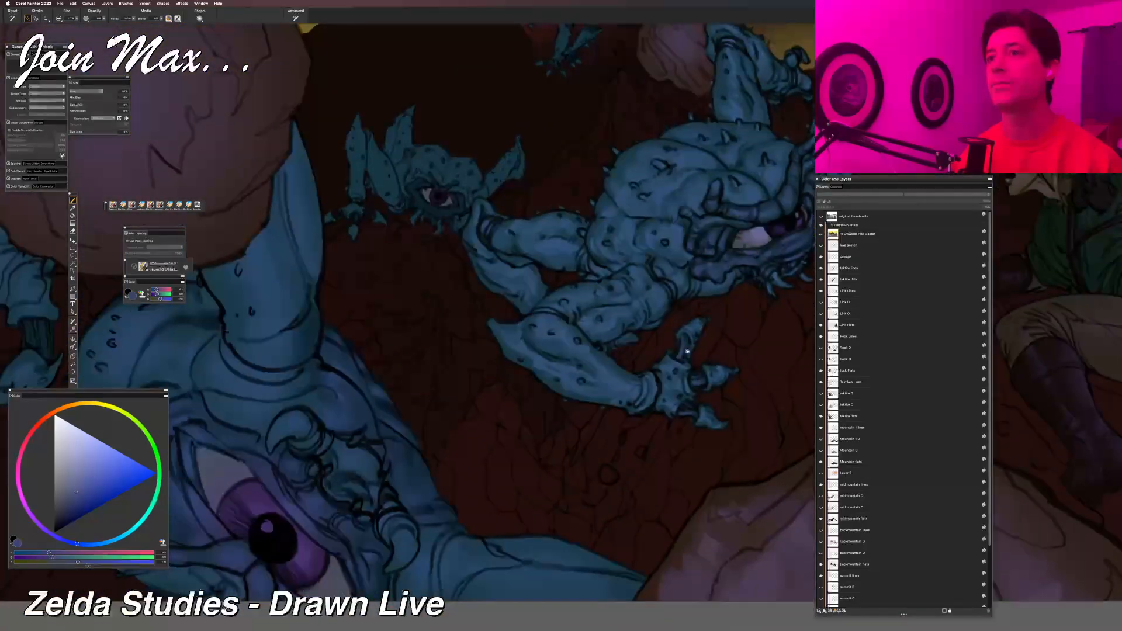
pyautogui.moveTo(687, 350); pyautogui.dragTo(252, 399)
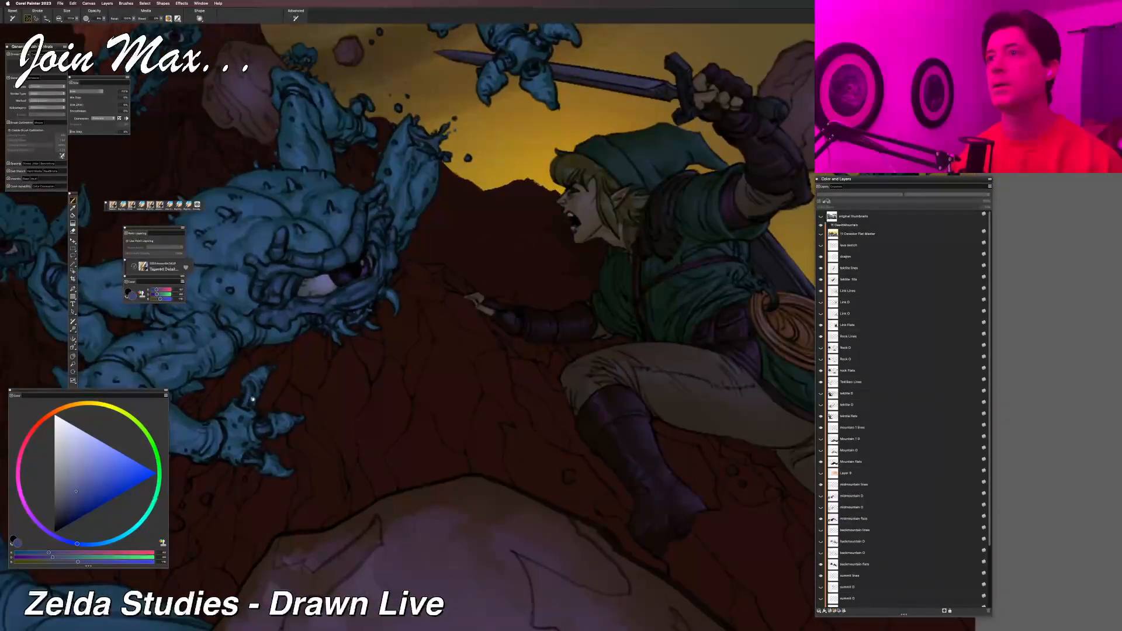
pyautogui.scroll(-1, 378, 343)
pyautogui.moveTo(382, 337); pyautogui.dragTo(582, 403)
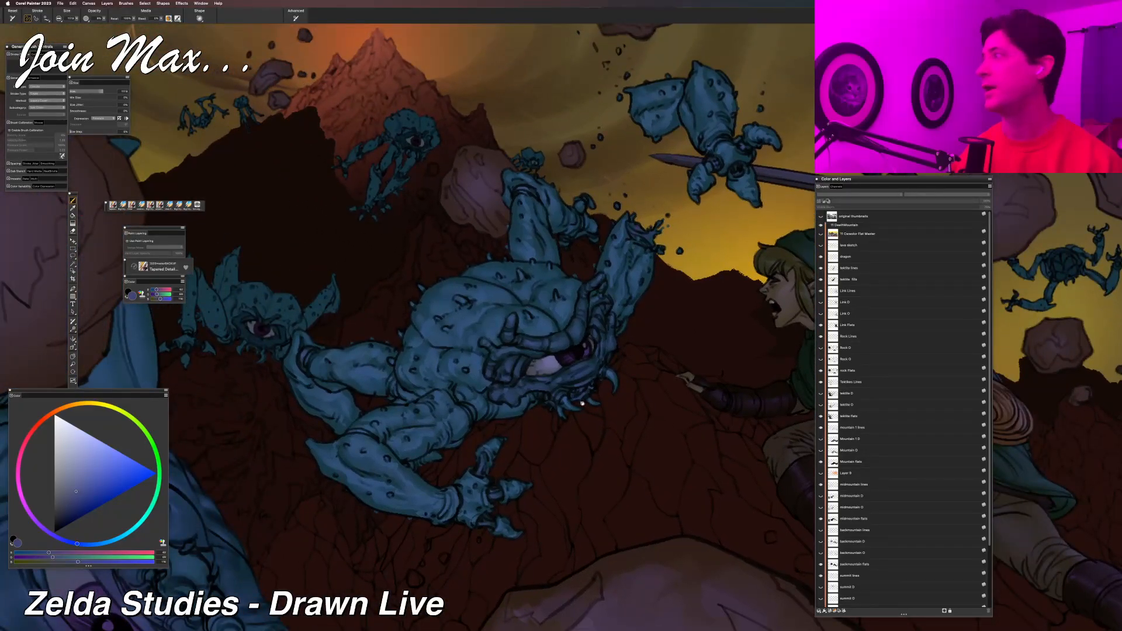
pyautogui.scroll(2, 585, 402)
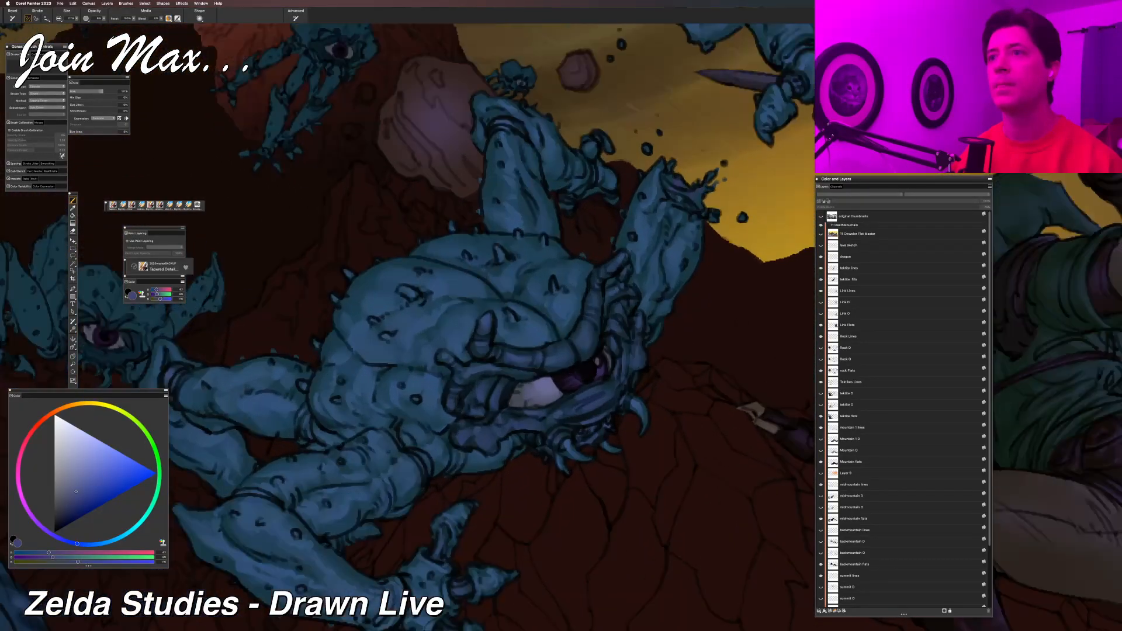
pyautogui.scroll(1, 564, 325)
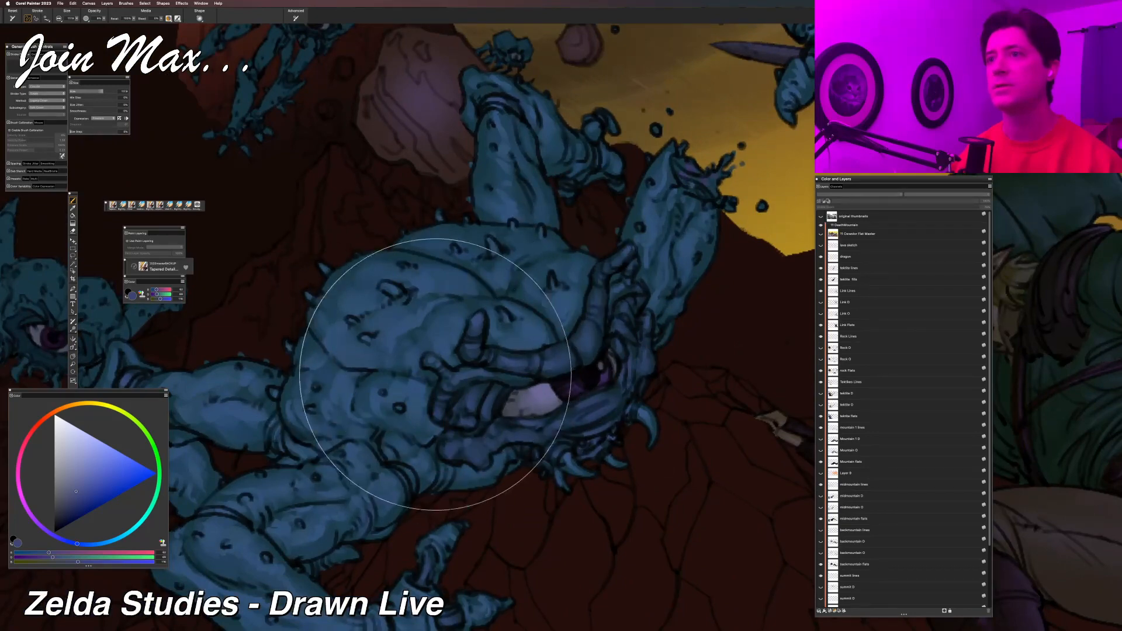
pyautogui.scroll(-3, 409, 386)
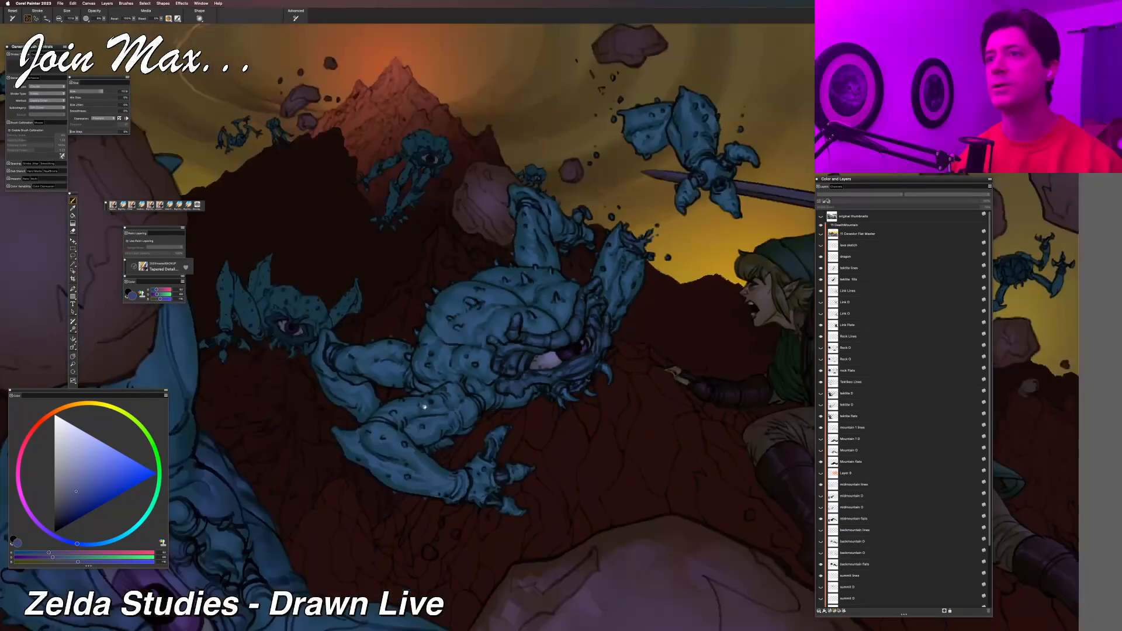
pyautogui.scroll(2, 425, 406)
pyautogui.scroll(2, 608, 224)
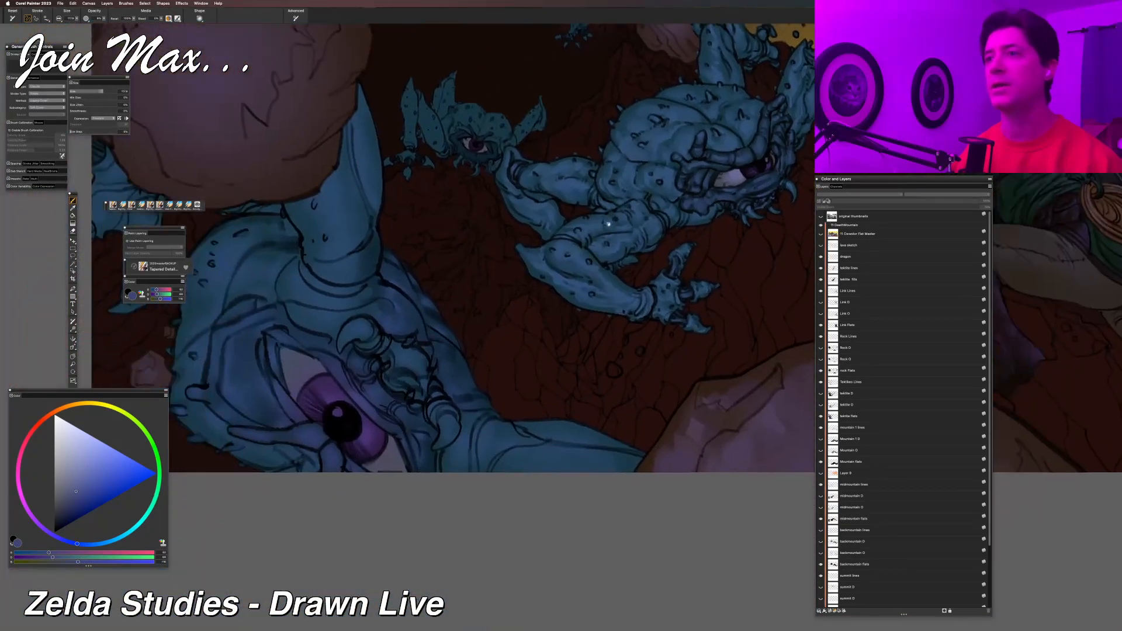
pyautogui.moveTo(607, 223); pyautogui.dragTo(630, 287)
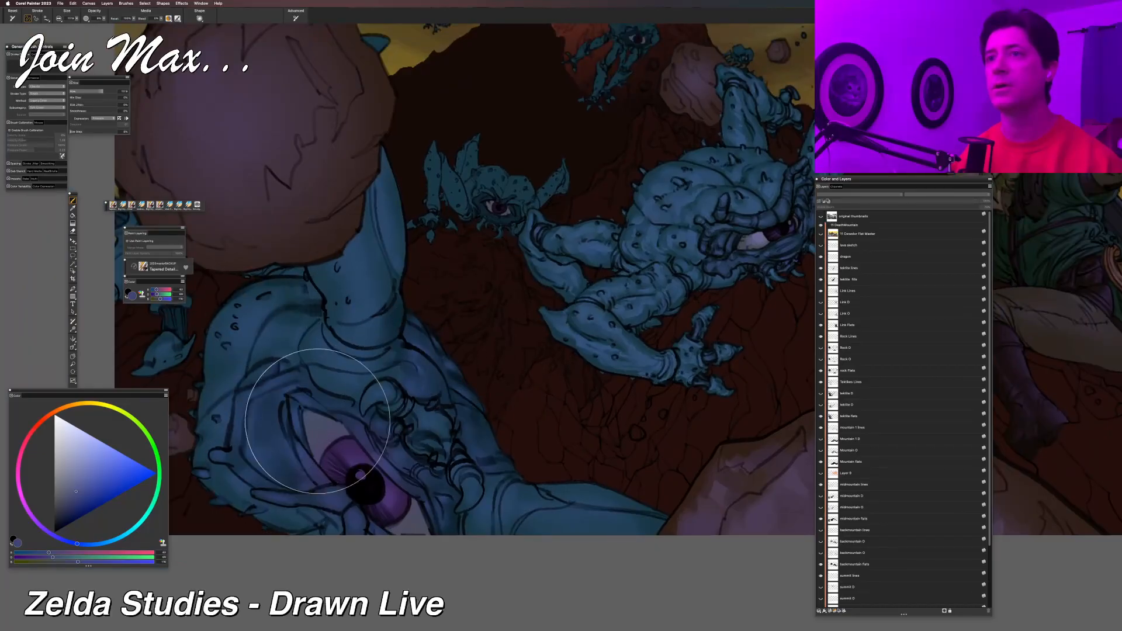
pyautogui.scroll(-3, 342, 292)
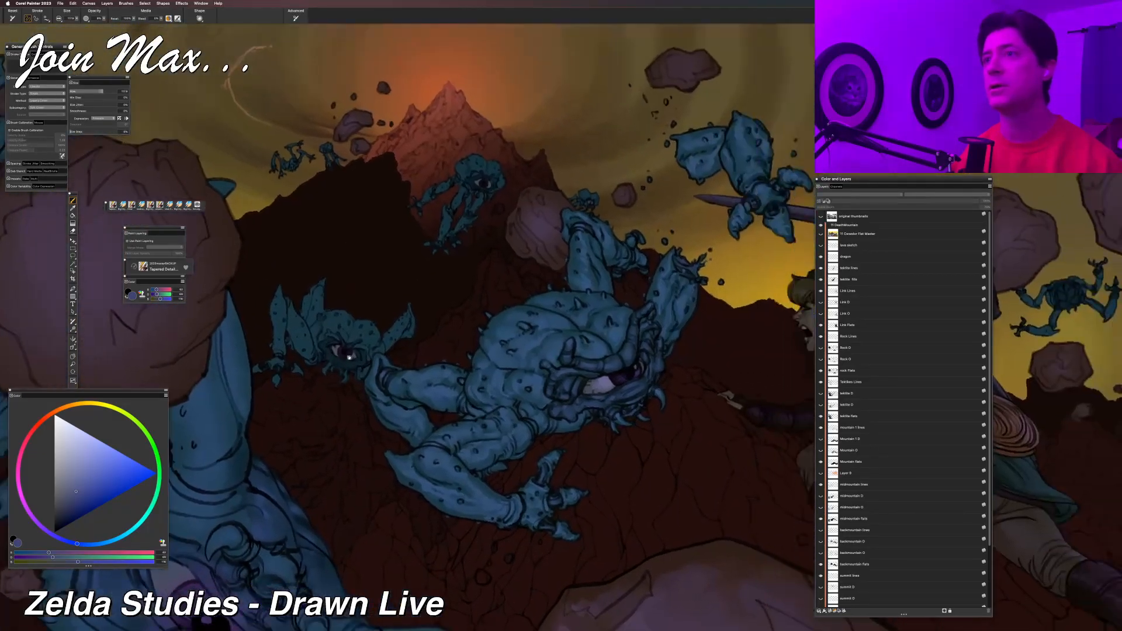
pyautogui.scroll(-2, 440, 301)
pyautogui.scroll(2, 437, 300)
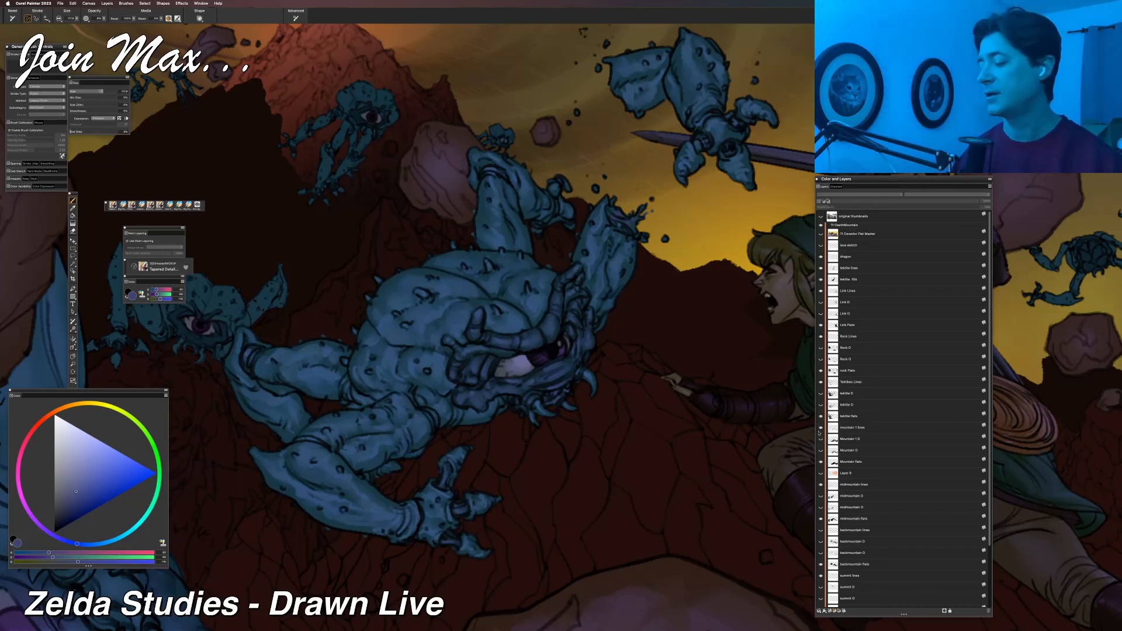
# In the flat-coloured version, select the central Tektite's fill layer and toggle its visibility to check what it contains.
pyautogui.press('f')
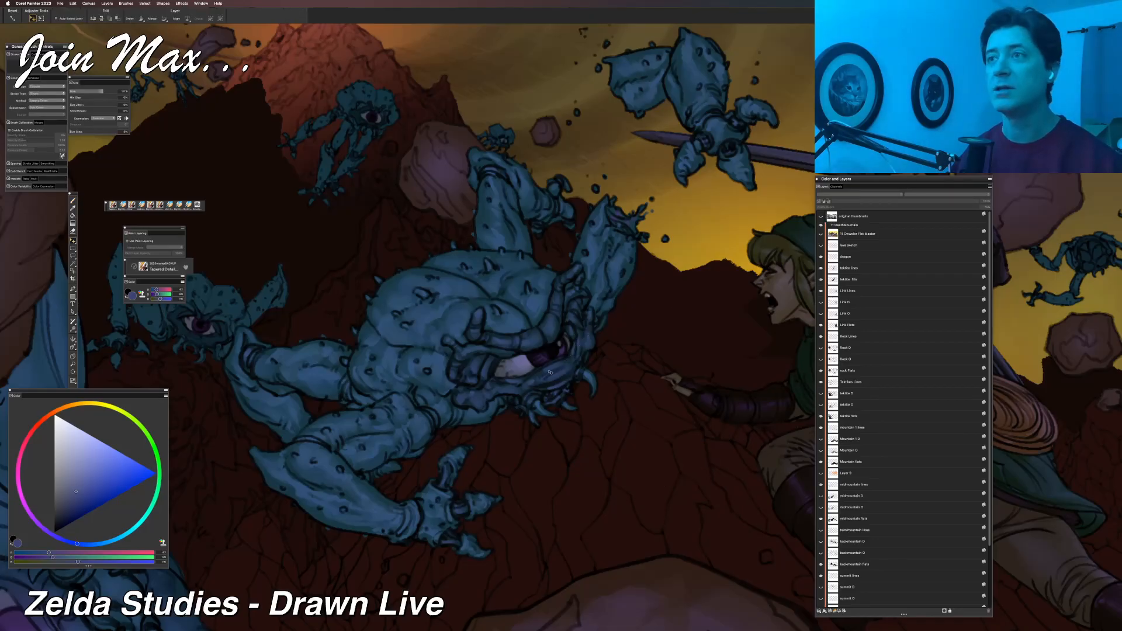
pyautogui.press('super+0')
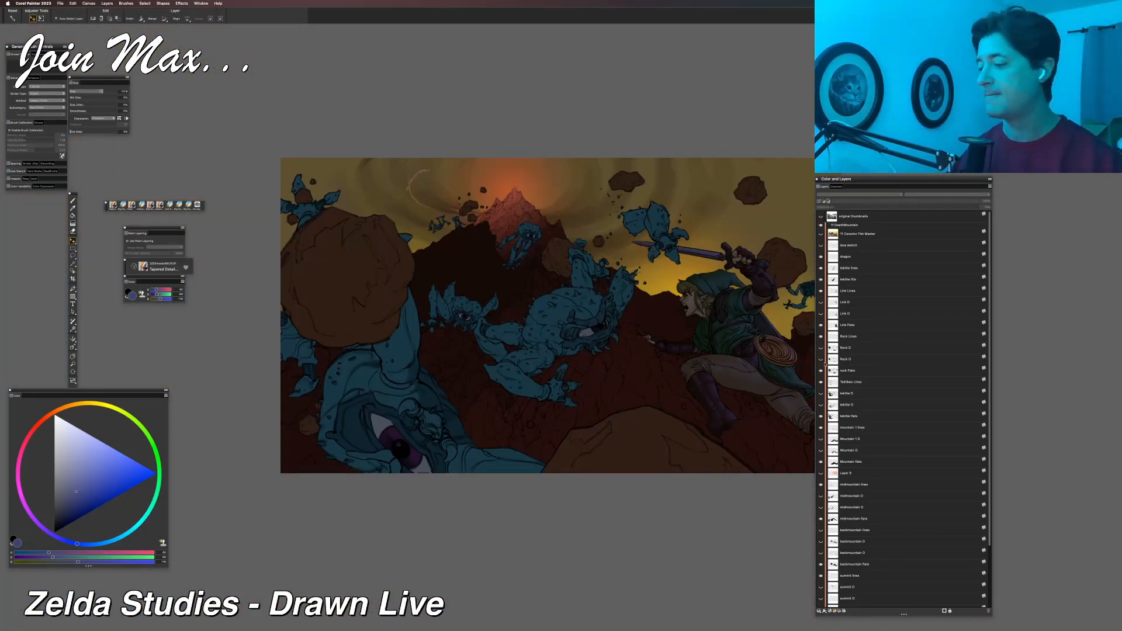
pyautogui.press('super+plus')
pyautogui.press('super+plus')
pyautogui.press('super+plus')
pyautogui.press('super+plus')
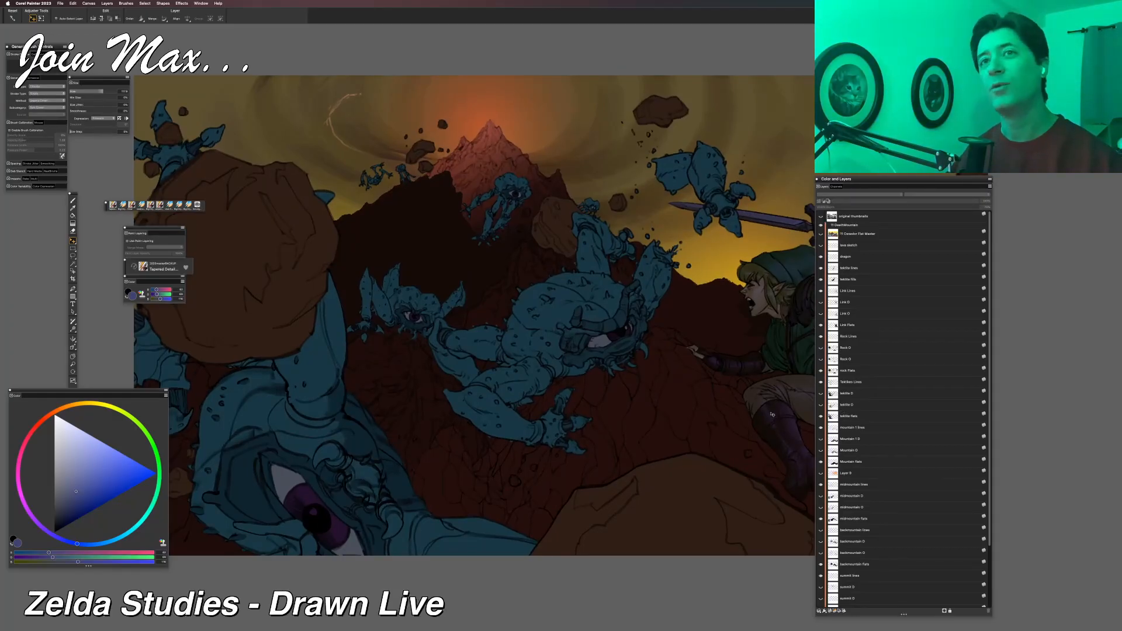
pyautogui.click(561, 326)
pyautogui.rightClick(561, 320)
pyautogui.click(563, 322)
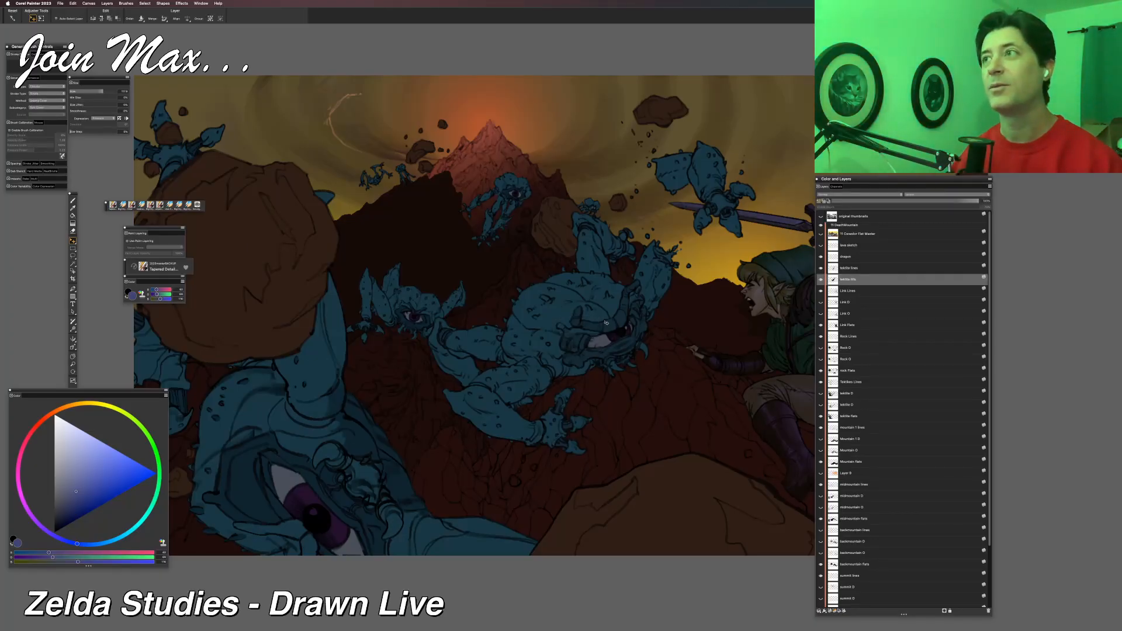
pyautogui.click(821, 280)
pyautogui.click(821, 280)
# Lasso around the central Tektite and its severed part near Link's sword, and cut their flat colours from the Tektite fill layer.
pyautogui.moveTo(679, 287); pyautogui.dragTo(615, 314)
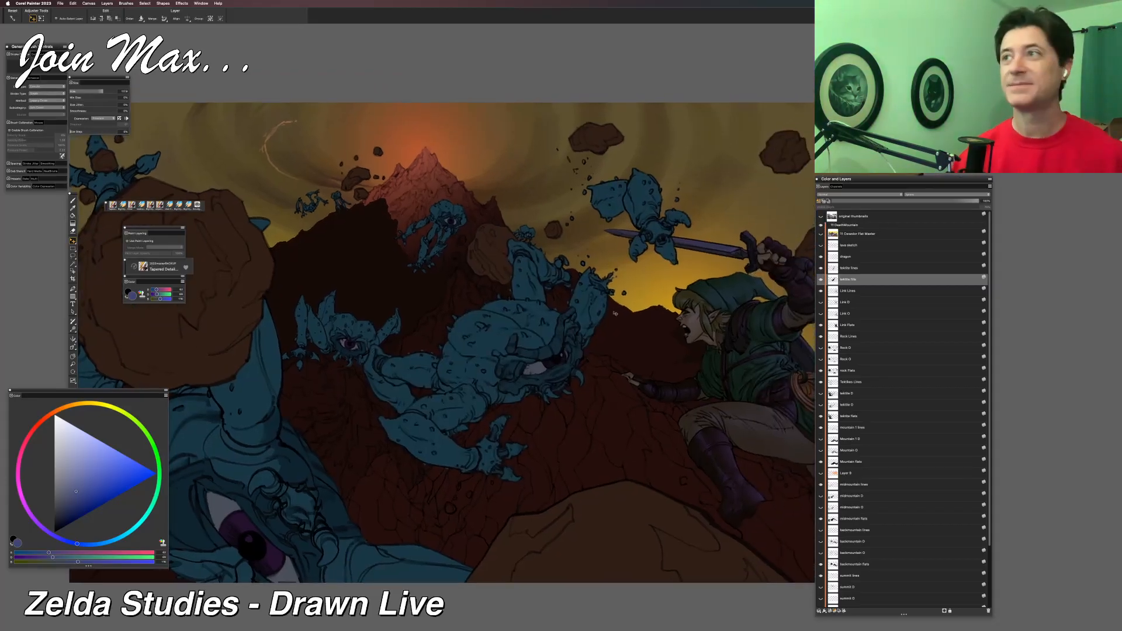
pyautogui.press('l')
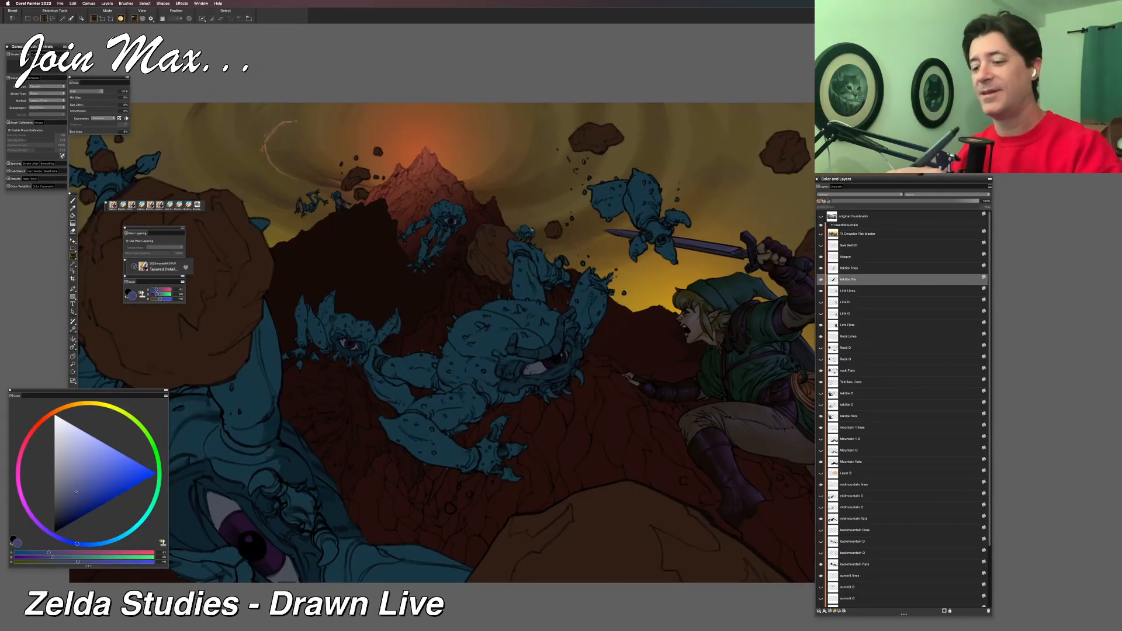
pyautogui.moveTo(532, 239)
pyautogui.mouseDown()
pyautogui.moveTo(493, 243)
pyautogui.moveTo(380, 347)
pyautogui.mouseUp()
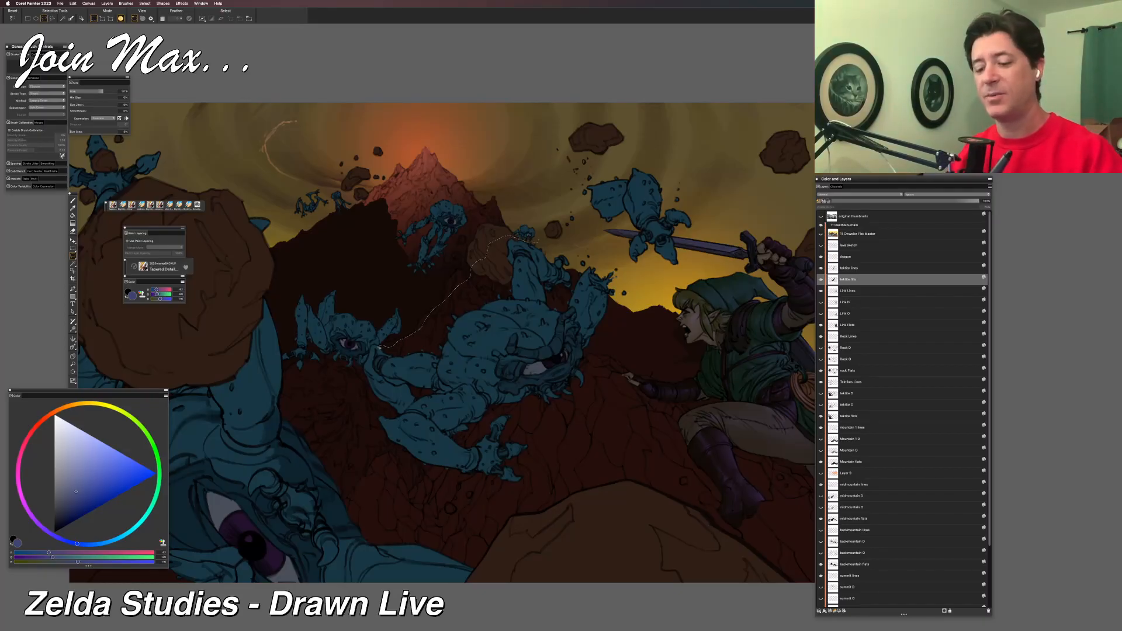
pyautogui.moveTo(374, 458)
pyautogui.mouseDown()
pyautogui.moveTo(483, 494)
pyautogui.moveTo(533, 475)
pyautogui.moveTo(578, 431)
pyautogui.moveTo(629, 297)
pyautogui.moveTo(684, 272)
pyautogui.moveTo(703, 211)
pyautogui.moveTo(656, 161)
pyautogui.moveTo(566, 176)
pyautogui.moveTo(538, 240)
pyautogui.mouseUp()
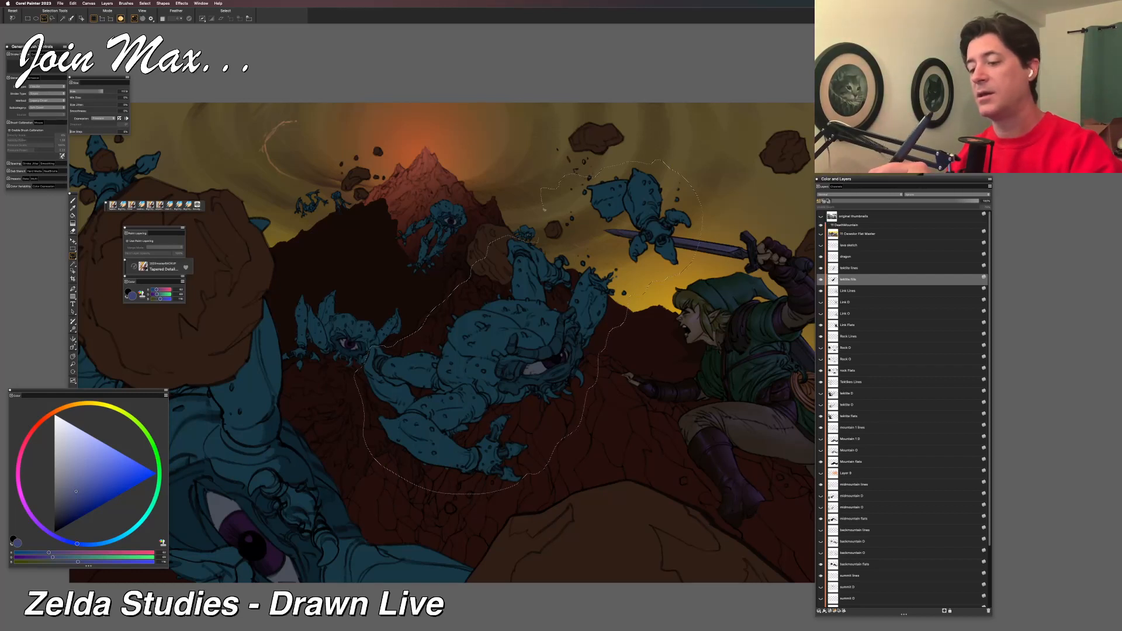
pyautogui.moveTo(601, 170)
pyautogui.mouseDown()
pyautogui.moveTo(572, 173)
pyautogui.moveTo(590, 177)
pyautogui.mouseUp()
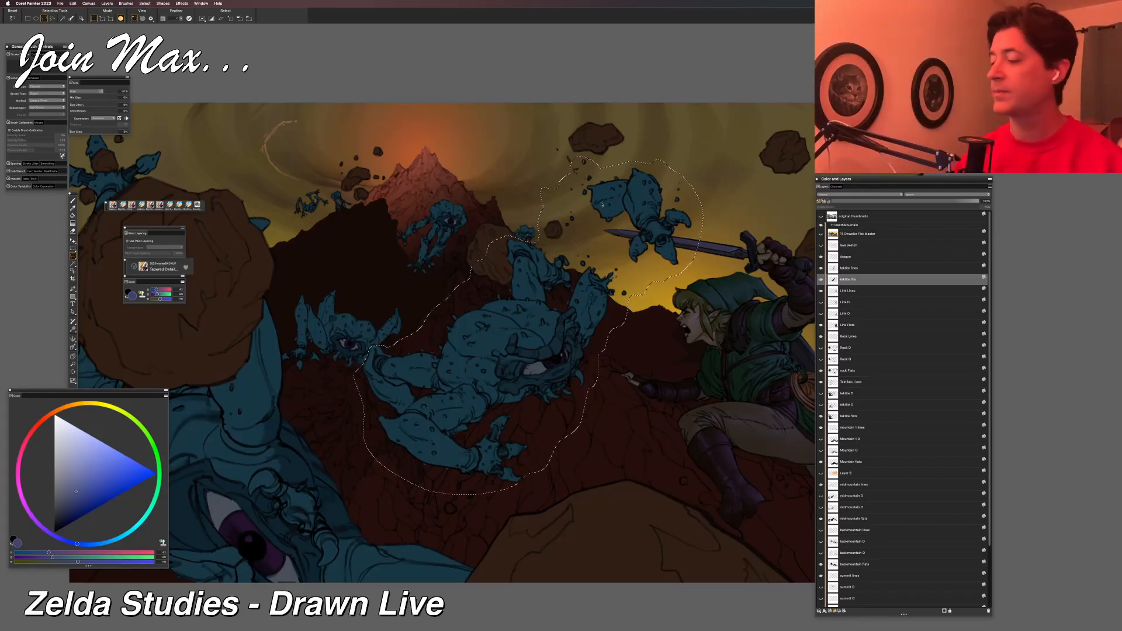
pyautogui.click(821, 279)
pyautogui.click(820, 279)
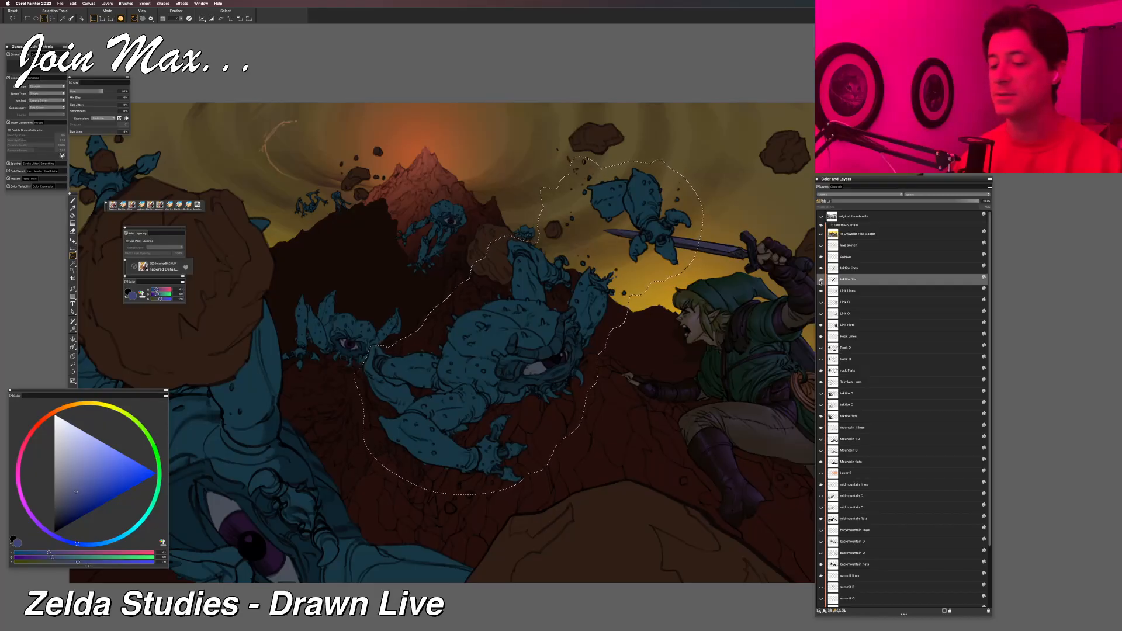
pyautogui.press('super+x')
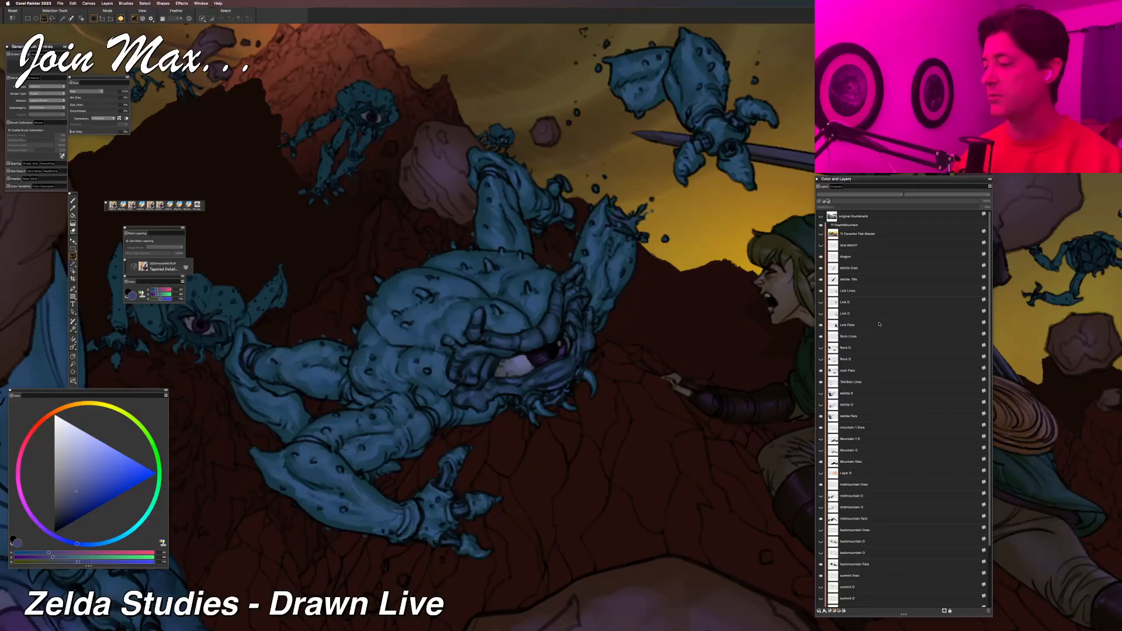
# Try to paste the cut flat colours into the shaded version as a layer directly above the Tektite fills.
pyautogui.press('super+v')
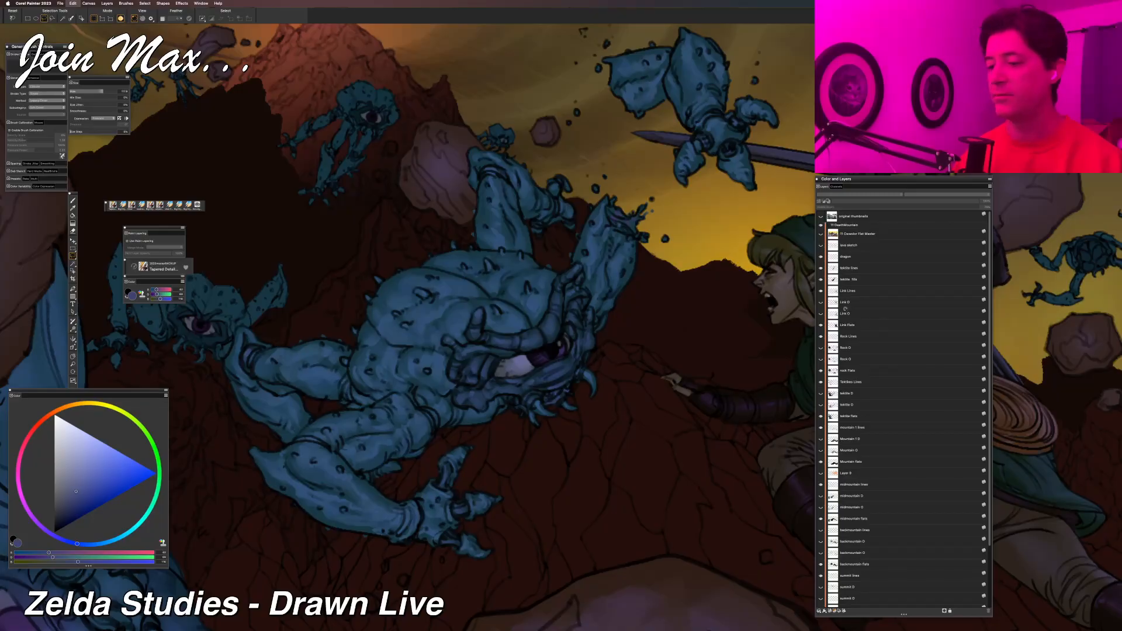
pyautogui.scroll(-5, 885, 311)
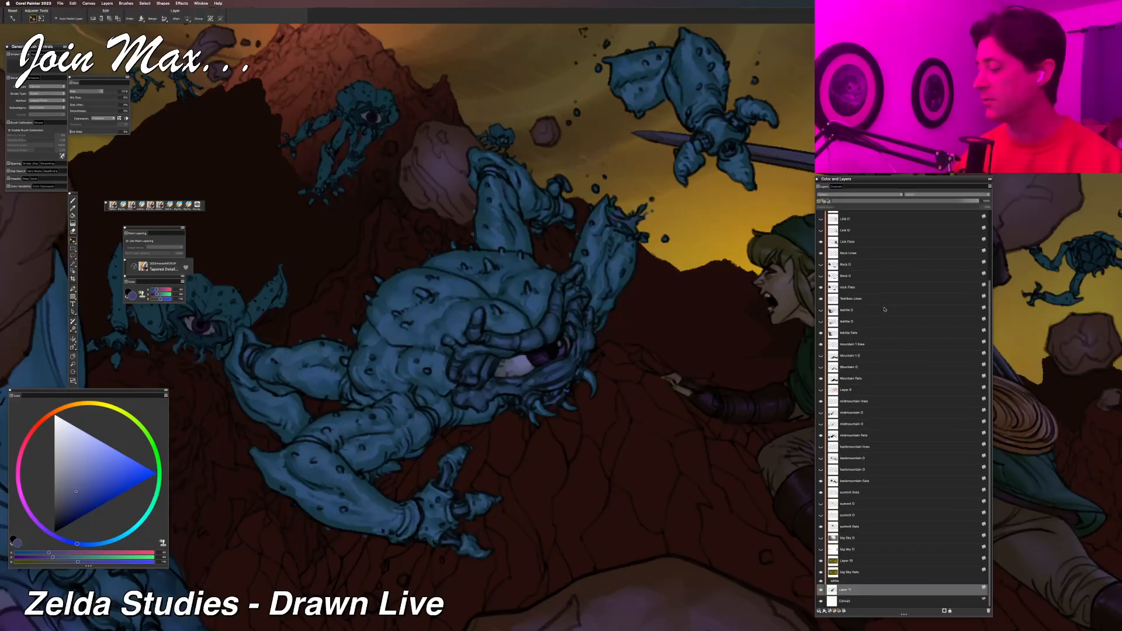
pyautogui.moveTo(869, 592); pyautogui.dragTo(856, 257)
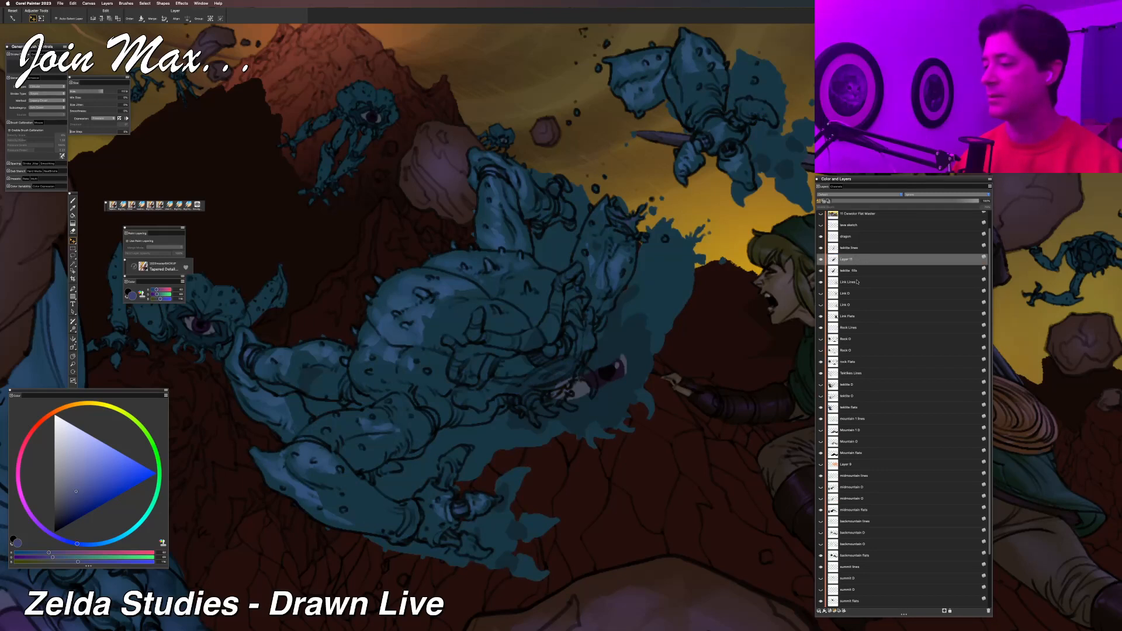
pyautogui.click(987, 610)
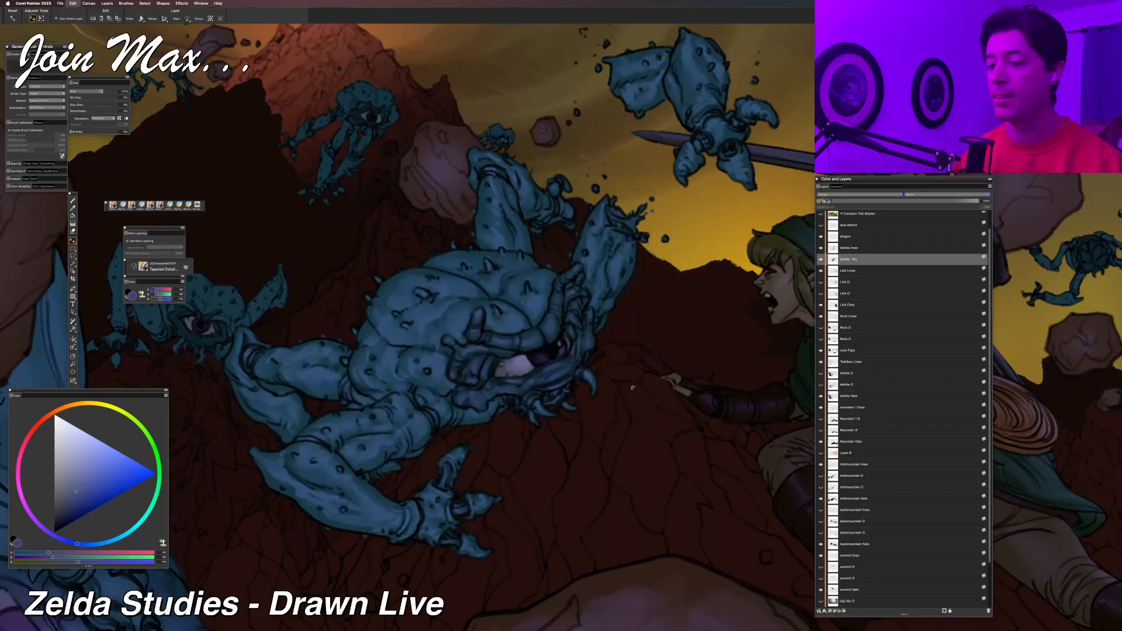
# Delete the misaligned pasted layer, and copy the central Tektite's flat-colour layer across from the flat version's window into the shaded version.
pyautogui.press('super+z')
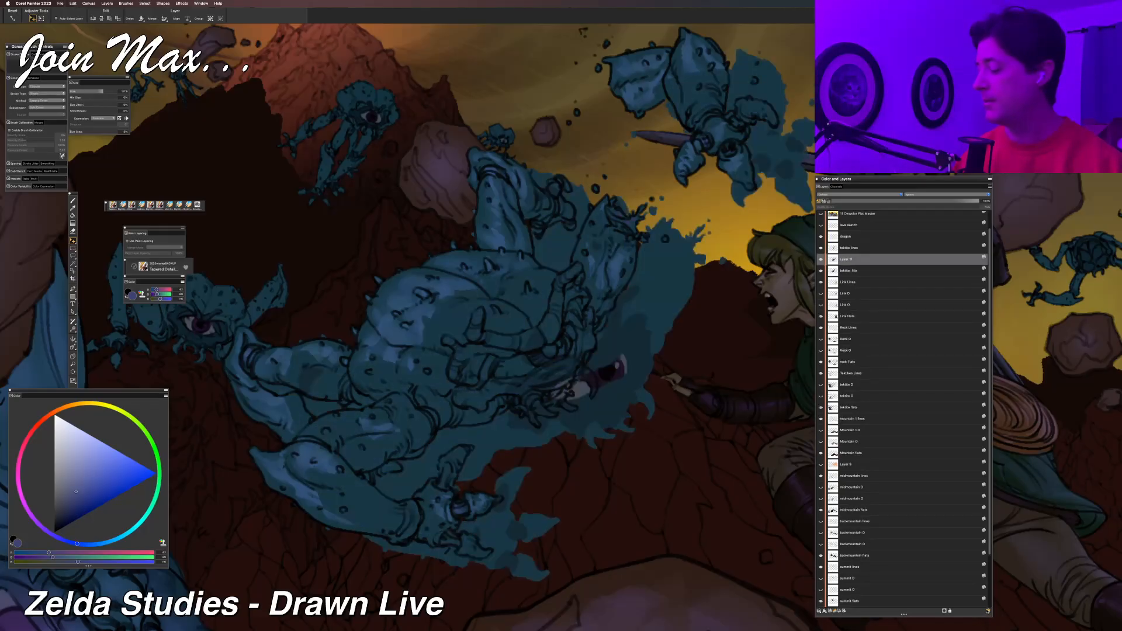
pyautogui.click(987, 610)
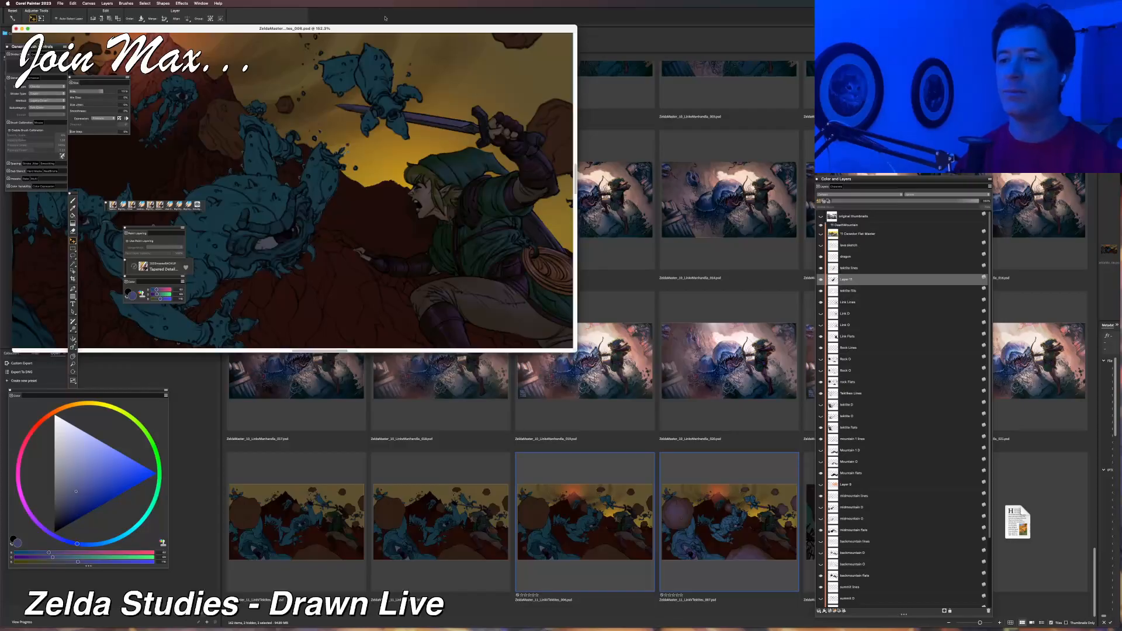
pyautogui.moveTo(377, 28); pyautogui.dragTo(745, 233)
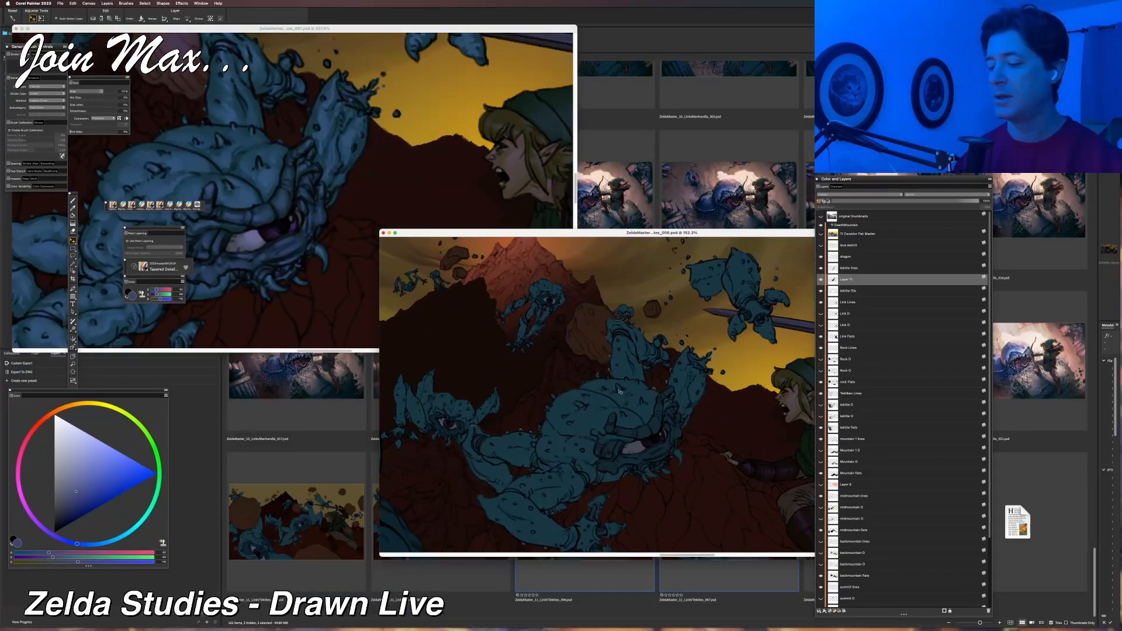
pyautogui.moveTo(619, 392); pyautogui.dragTo(356, 132)
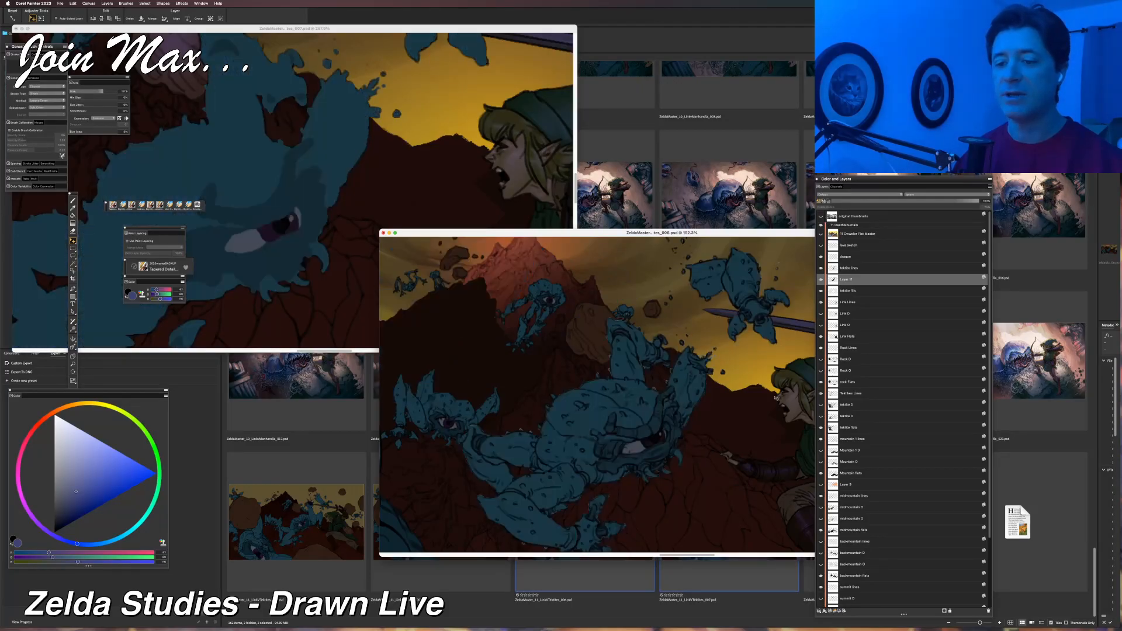
# Close the flat-coloured version without saving it, and enlarge the shaded version's window to show more of the illustration.
pyautogui.moveTo(672, 233); pyautogui.dragTo(635, 255)
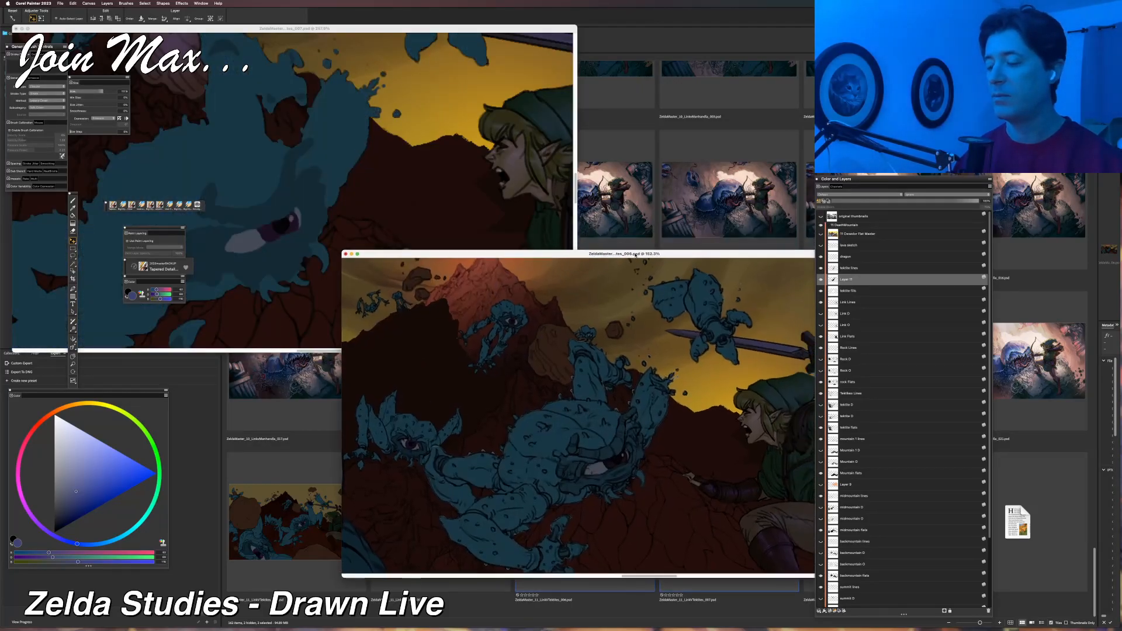
pyautogui.press('super+w')
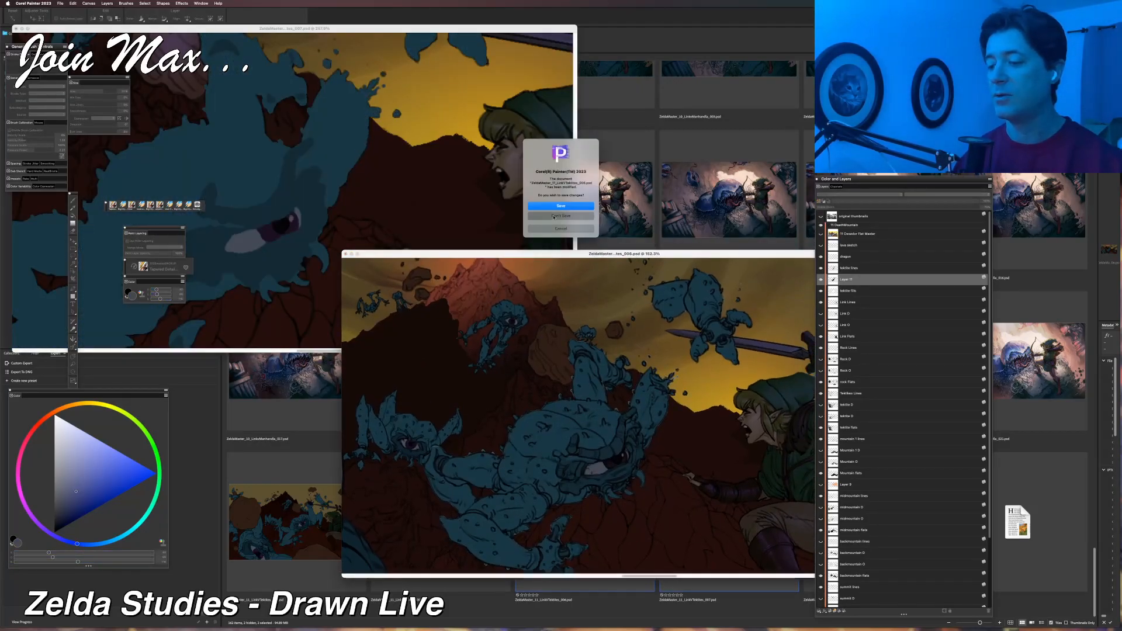
pyautogui.moveTo(458, 30); pyautogui.dragTo(612, 129)
pyautogui.moveTo(729, 449)
pyautogui.mouseDown()
pyautogui.moveTo(890, 588)
pyautogui.moveTo(879, 574)
pyautogui.mouseUp()
pyautogui.press('super+minus')
pyautogui.press('super+minus')
pyautogui.press('super+minus')
pyautogui.scroll(2, 635, 301)
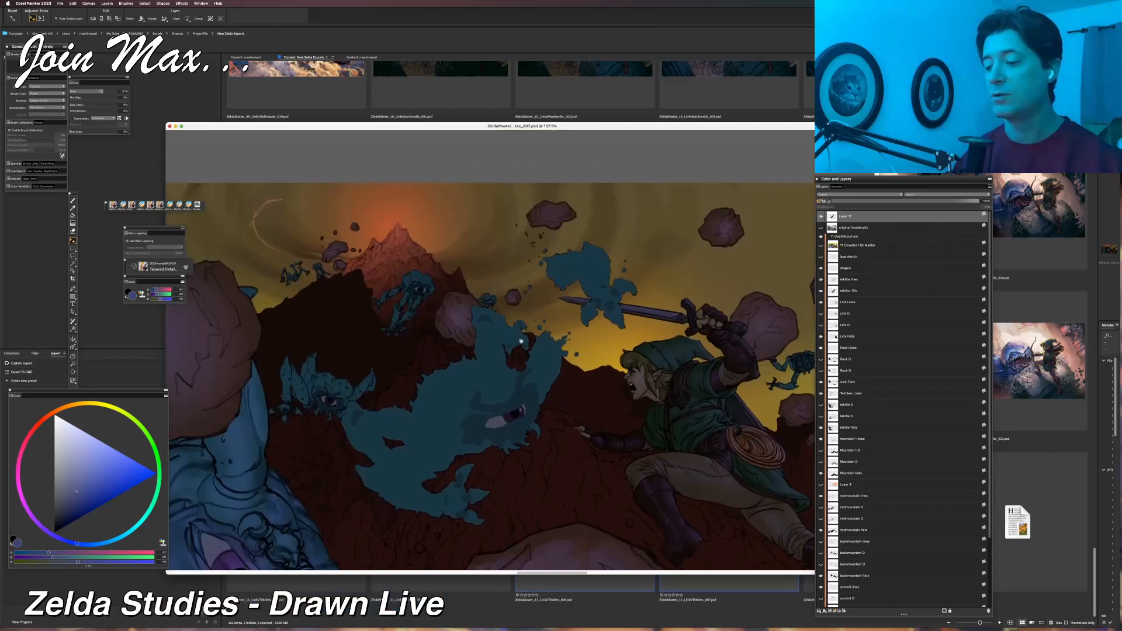
# Move the copied flat-colour layer directly beneath the Tektite line art, and hide it to compare it with the shaded fills.
pyautogui.moveTo(857, 216); pyautogui.dragTo(833, 287)
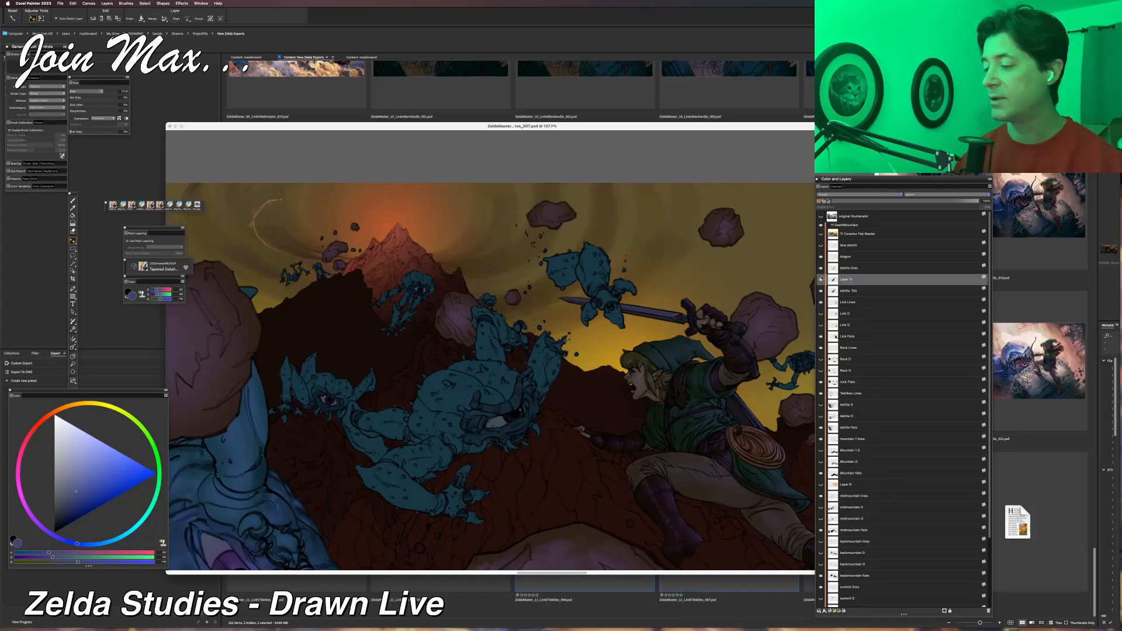
pyautogui.click(821, 281)
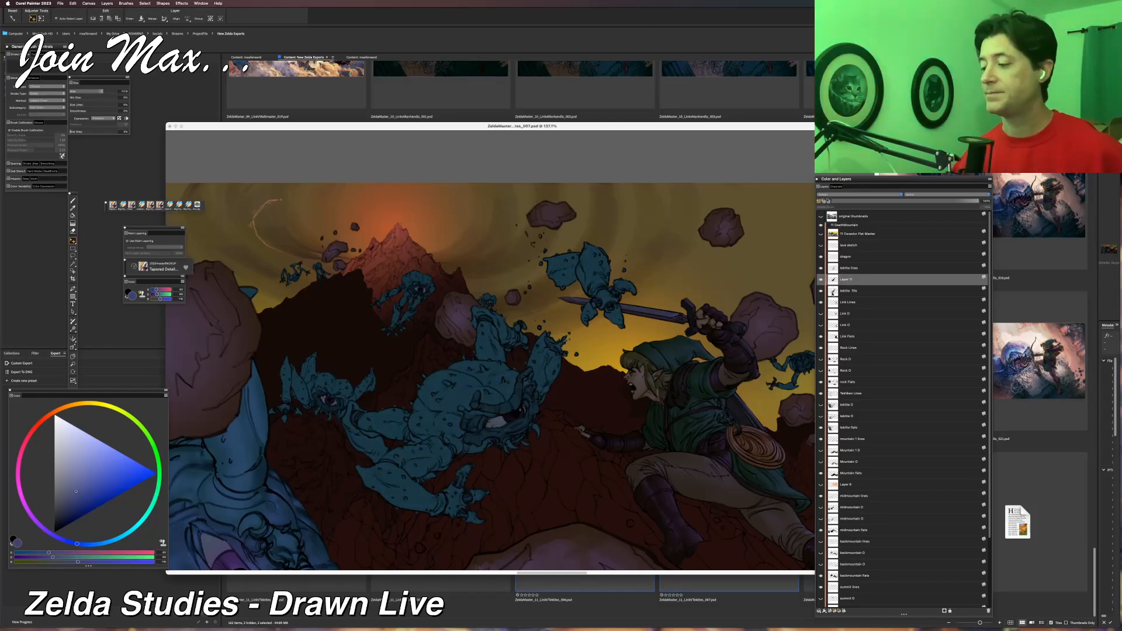
pyautogui.click(830, 289)
pyautogui.click(821, 281)
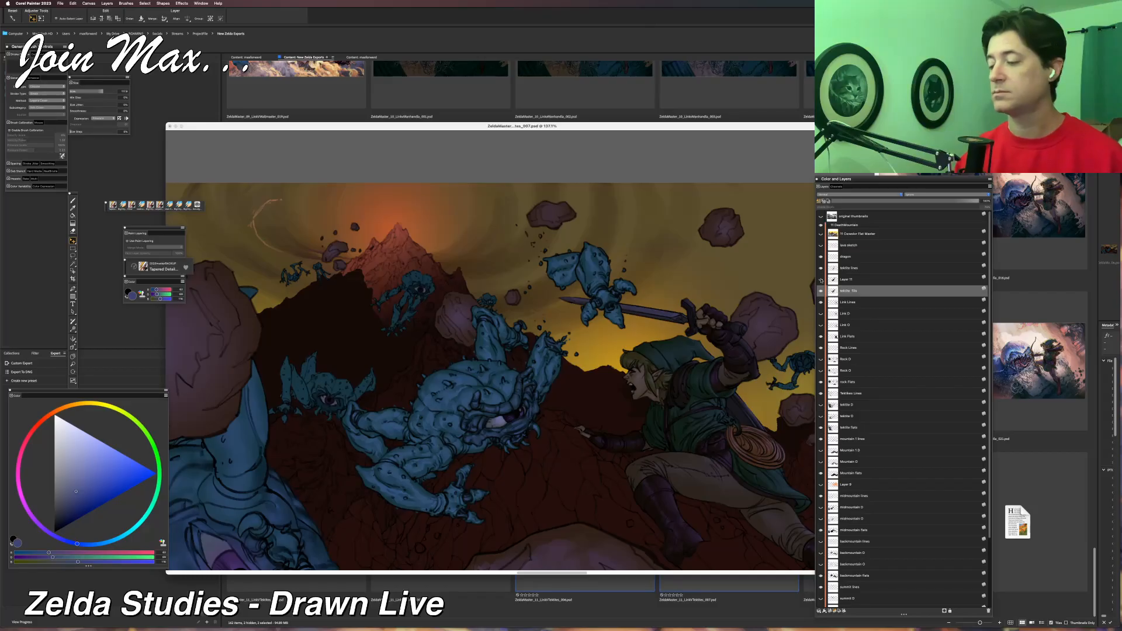
# Sample a blue from the central Tektite's shaded fills and show the copied flat-colour layer again.
pyautogui.press('b')
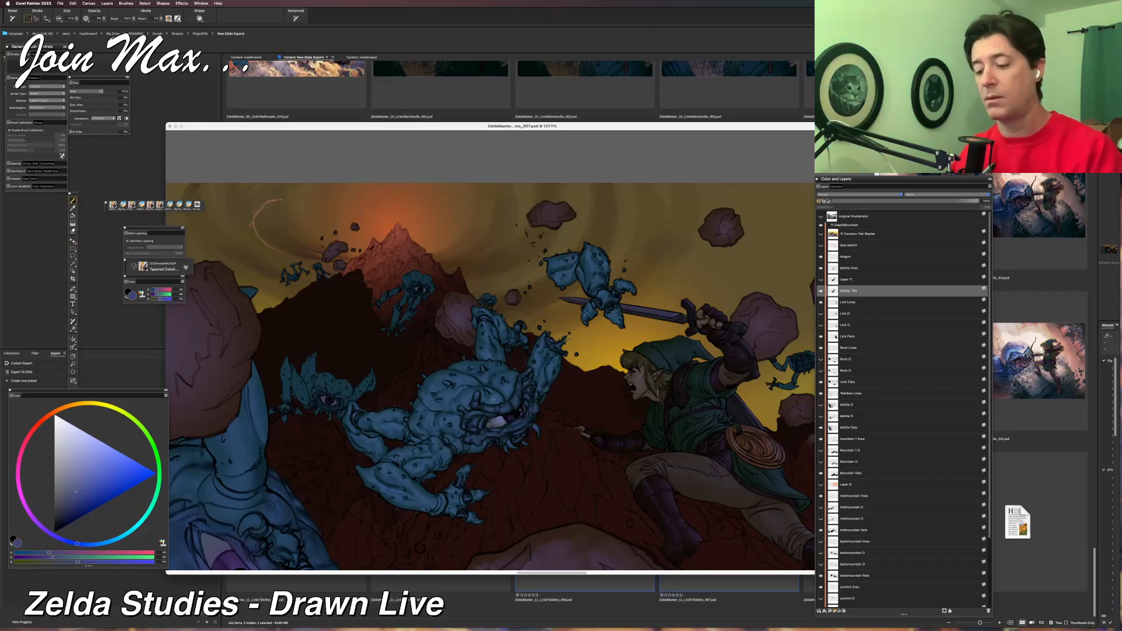
pyautogui.keyDown('alt'); pyautogui.click(493, 401); pyautogui.keyUp('alt')
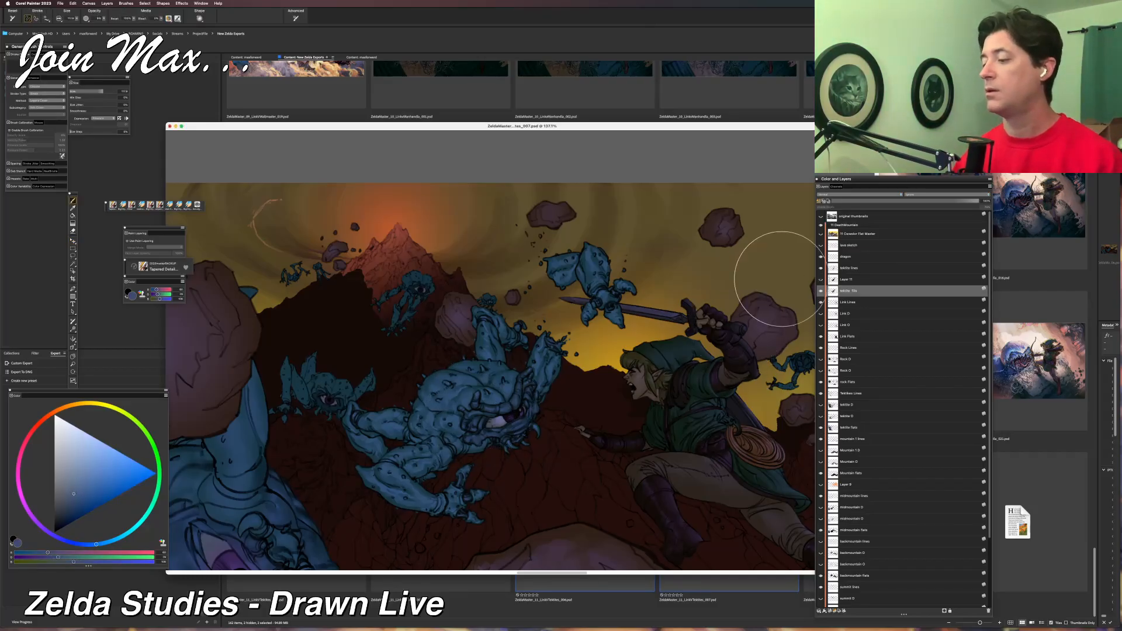
pyautogui.click(821, 280)
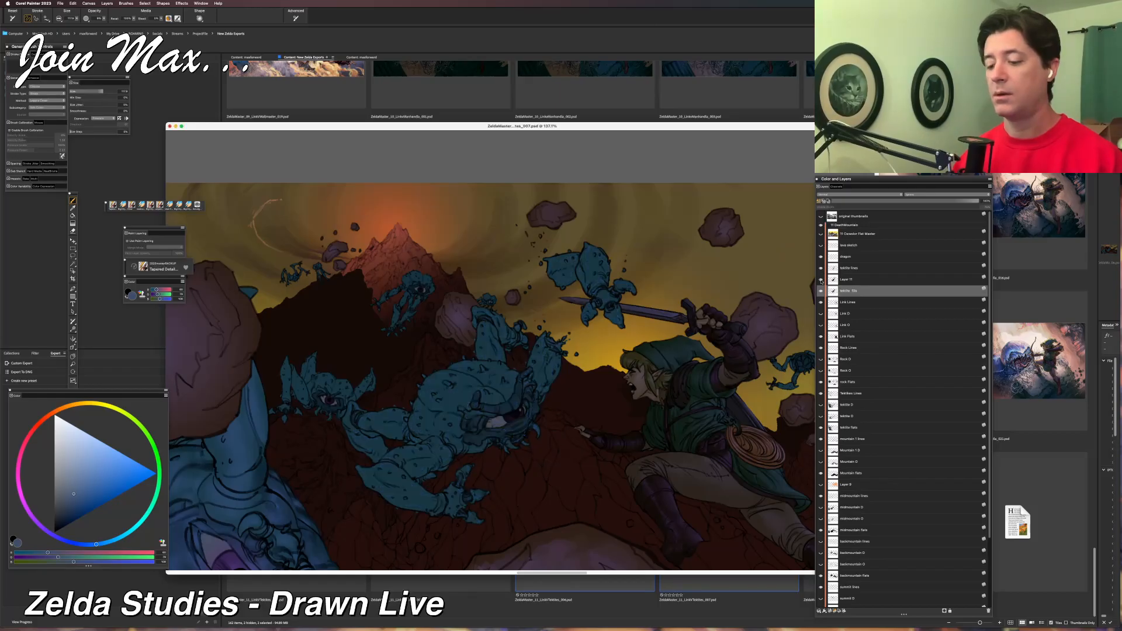
# Delete the old shaded Tektite fill layer directly below the copied flat-colour layer.
pyautogui.click(855, 281)
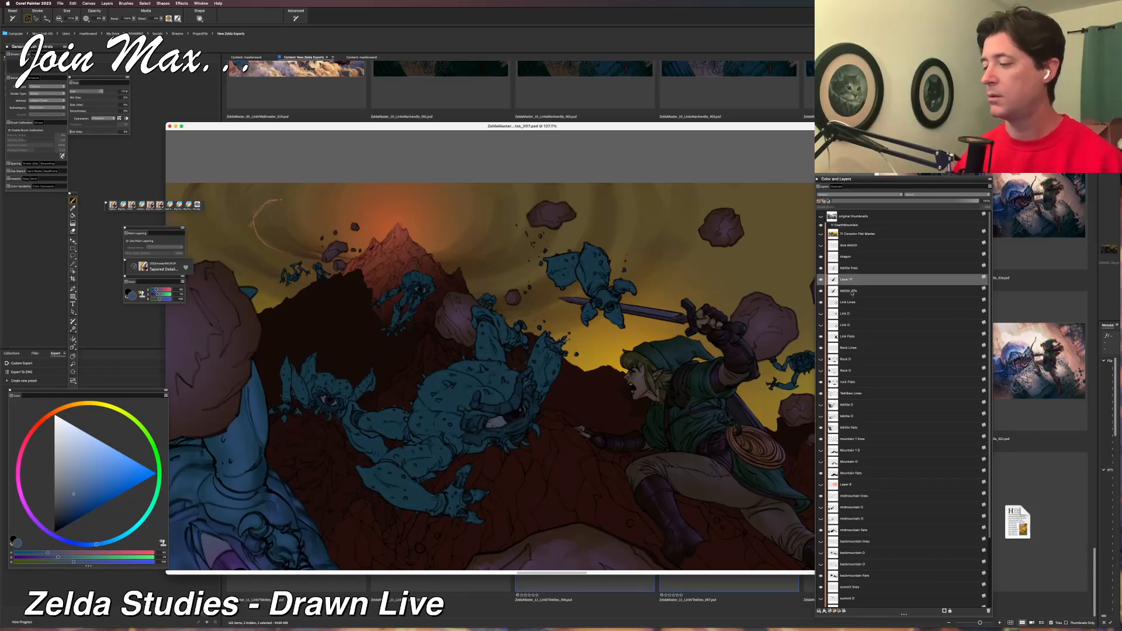
pyautogui.click(852, 292)
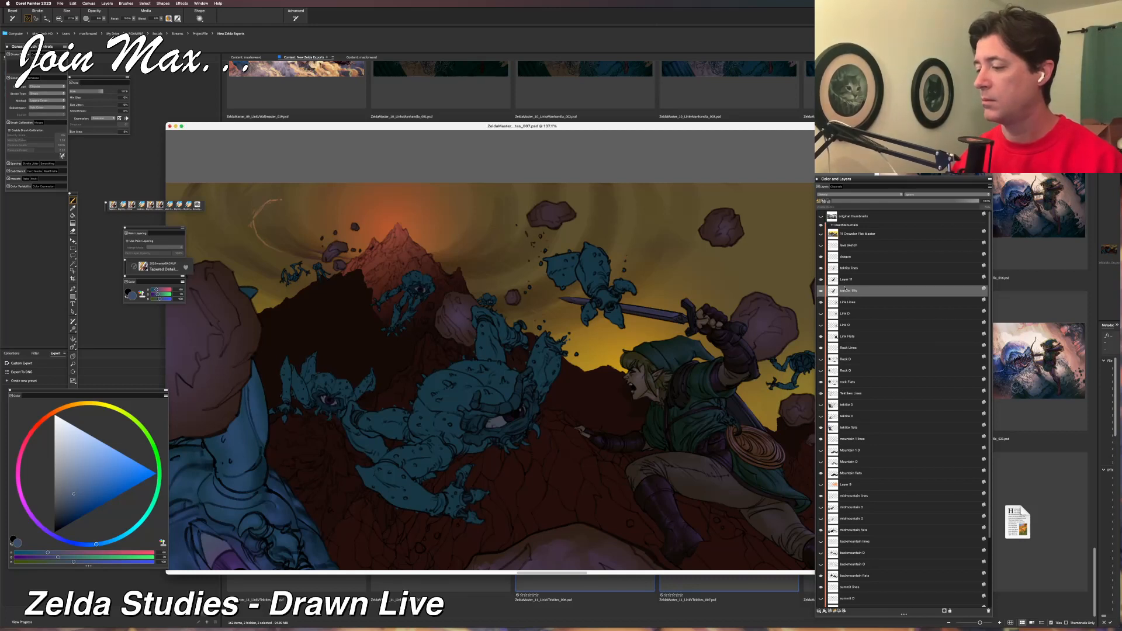
pyautogui.click(988, 611)
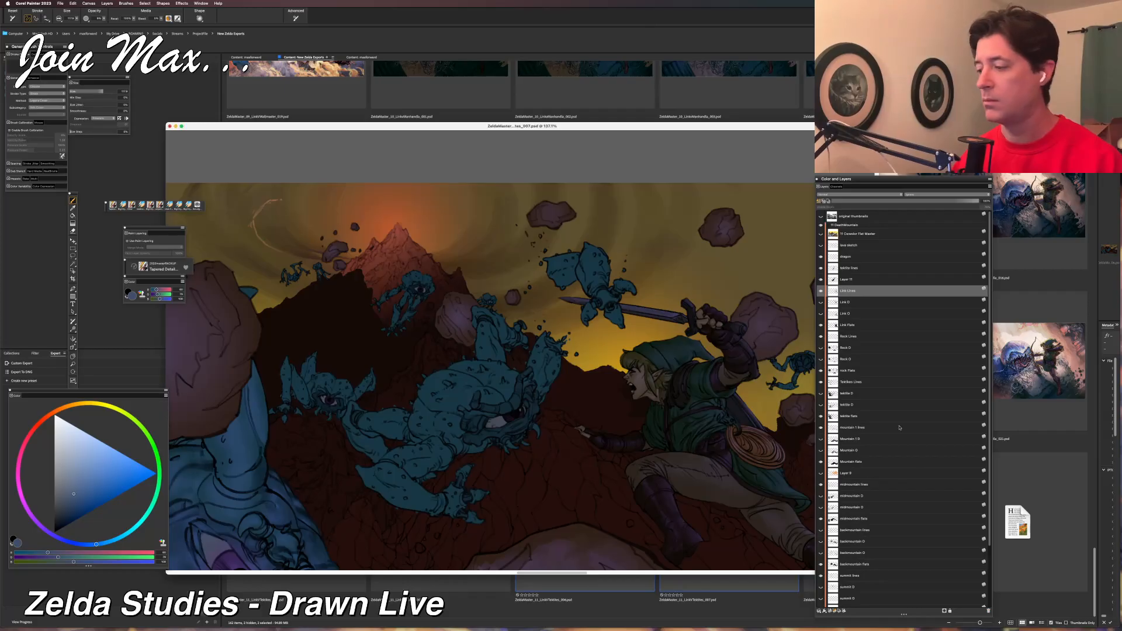
# Select the central Tektite's flat-colour layer and toggle its visibility to check what it contains.
pyautogui.press('w')
pyautogui.click(852, 279)
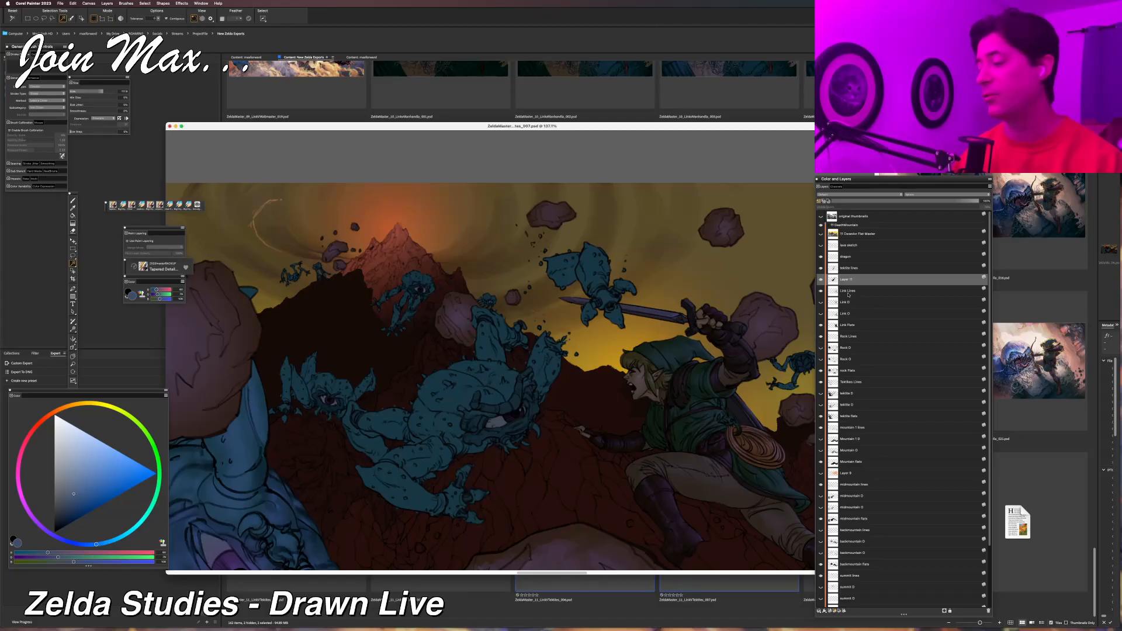
pyautogui.click(820, 280)
pyautogui.click(820, 280)
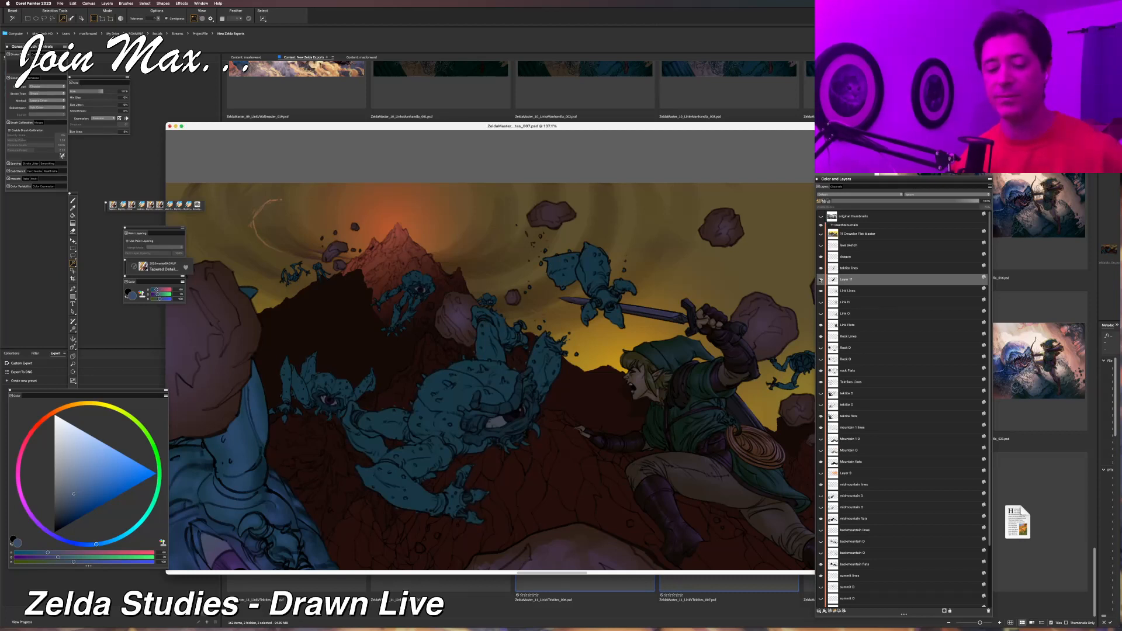
# Choose the BigCityPro brush variant and sample the flat blue from the central Tektite's body as the painting colour.
pyautogui.press('b')
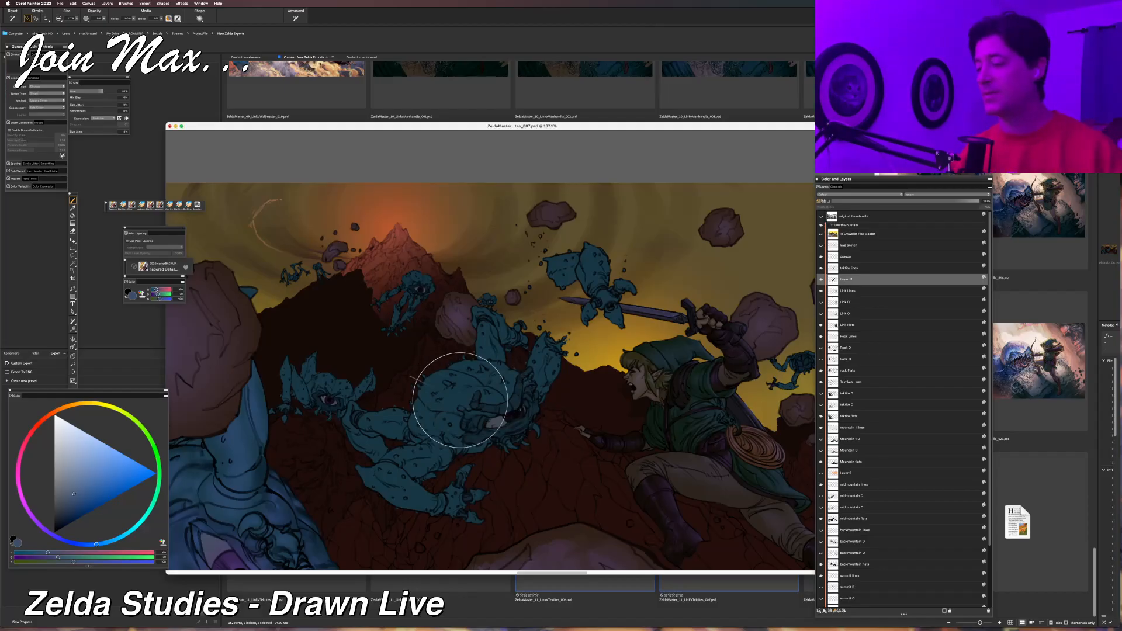
pyautogui.keyDown('alt'); pyautogui.click(506, 407); pyautogui.keyUp('alt')
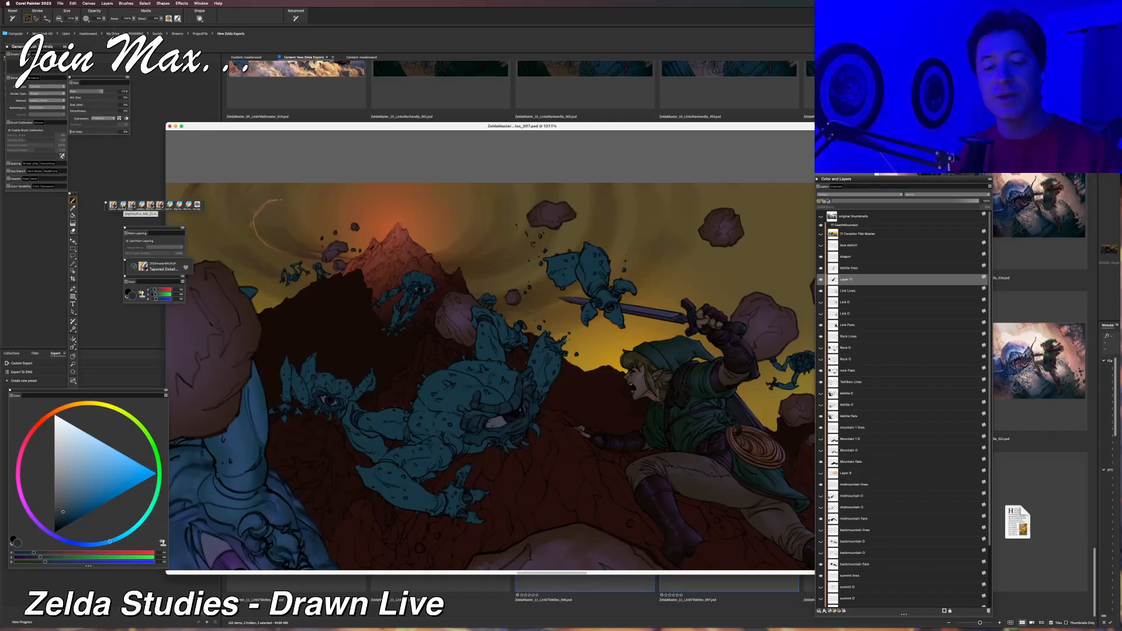
pyautogui.click(124, 206)
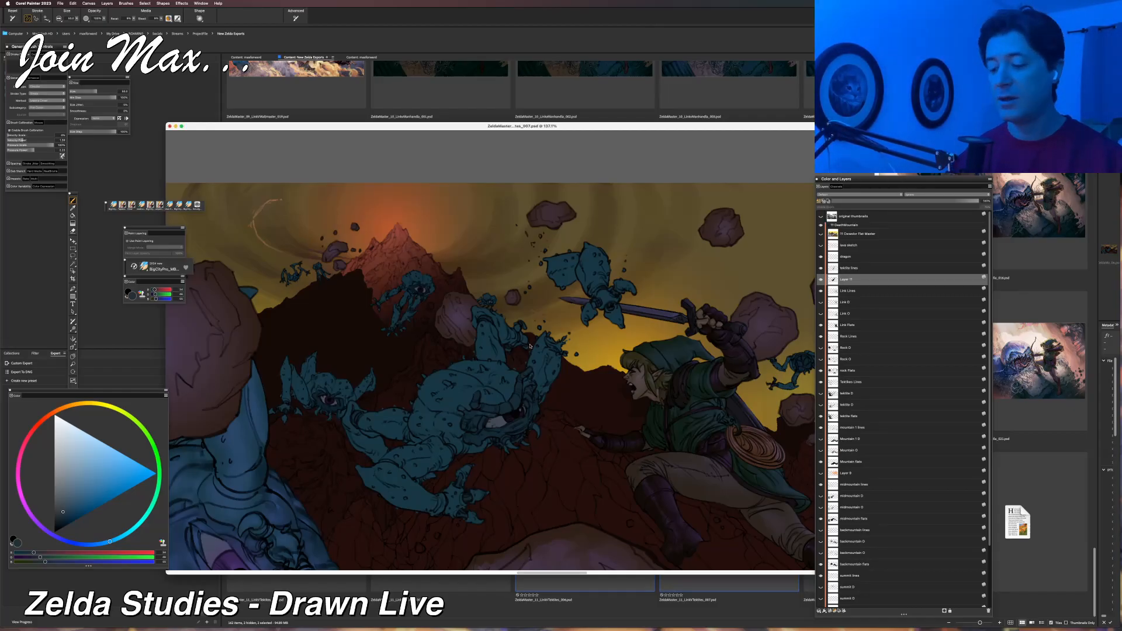
pyautogui.keyDown('alt'); pyautogui.click(459, 425); pyautogui.keyUp('alt')
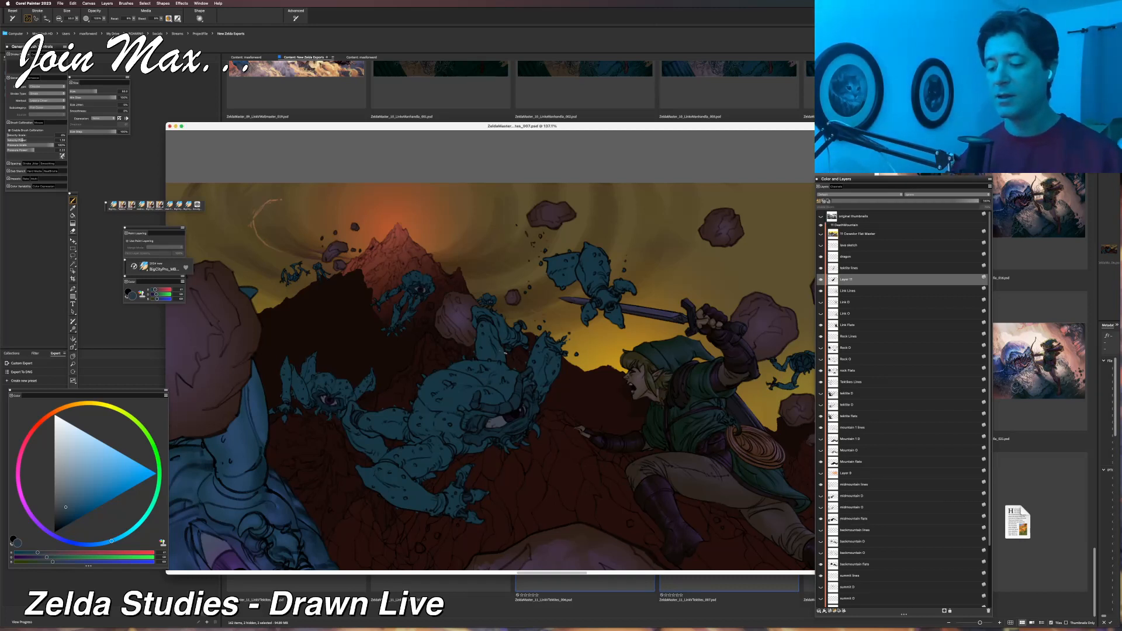
# Try to select only the central Tektite's main body colour on its flat-colour layer with the Magic Wand.
pyautogui.scroll(-5, 370, 390)
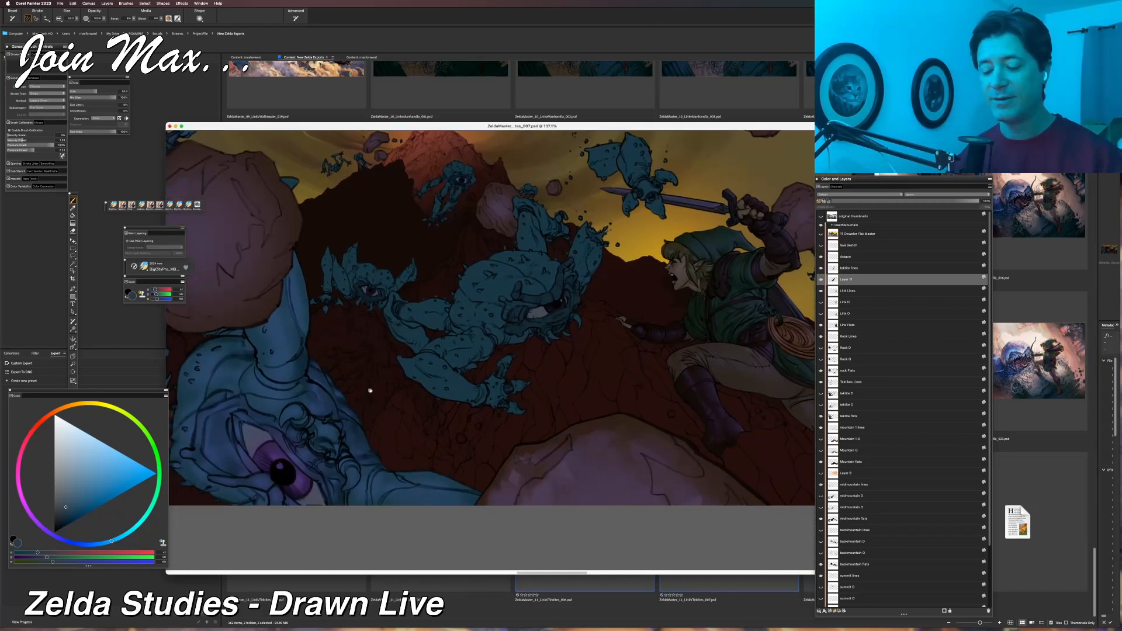
pyautogui.moveTo(354, 436)
pyautogui.mouseDown()
pyautogui.moveTo(330, 476)
pyautogui.moveTo(454, 538)
pyautogui.mouseUp()
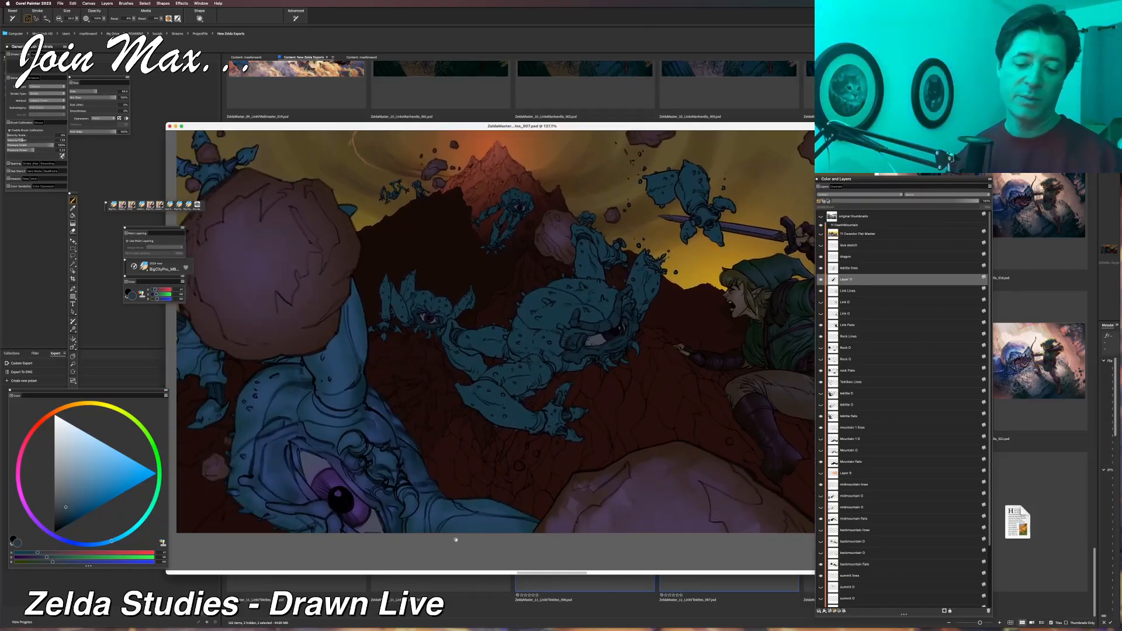
pyautogui.moveTo(406, 410); pyautogui.dragTo(311, 487)
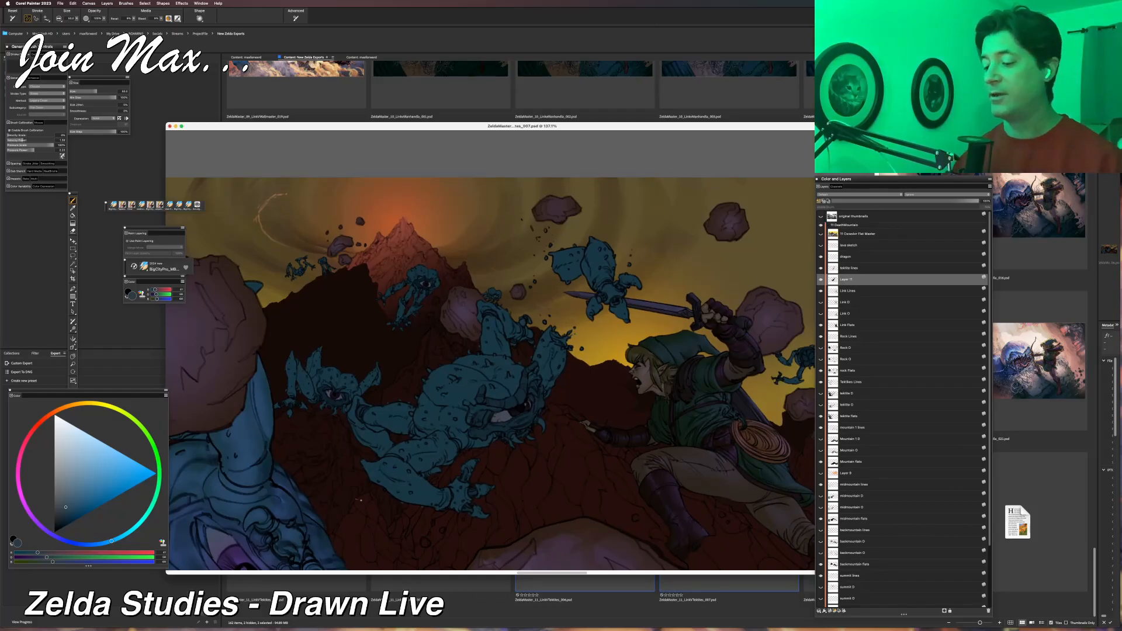
pyautogui.press('w')
pyautogui.click(446, 395)
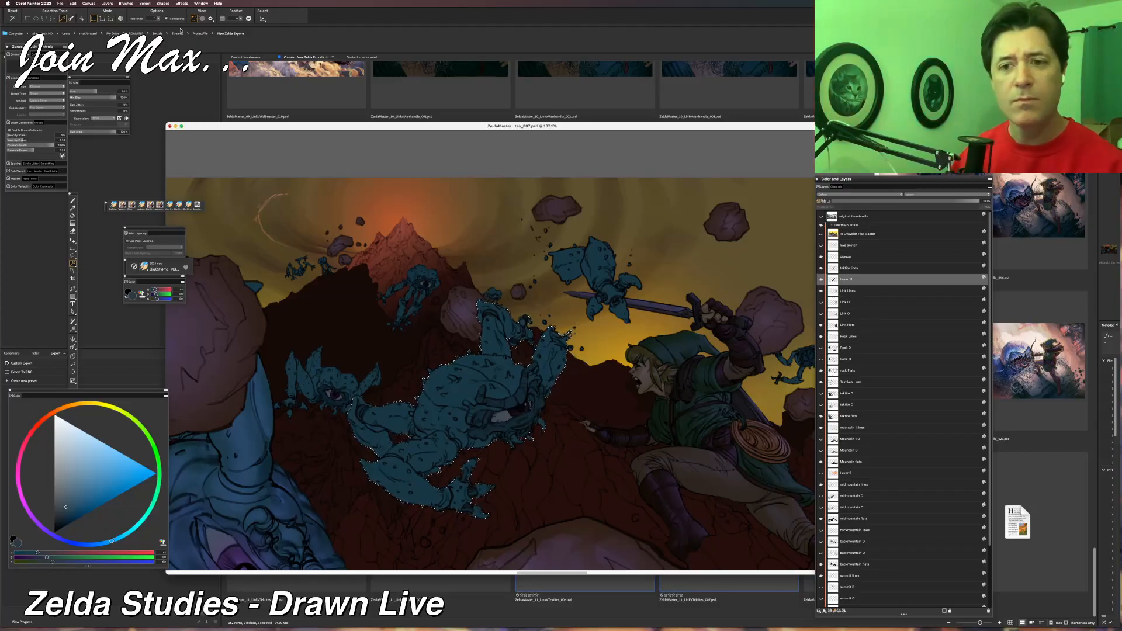
pyautogui.press('super+d')
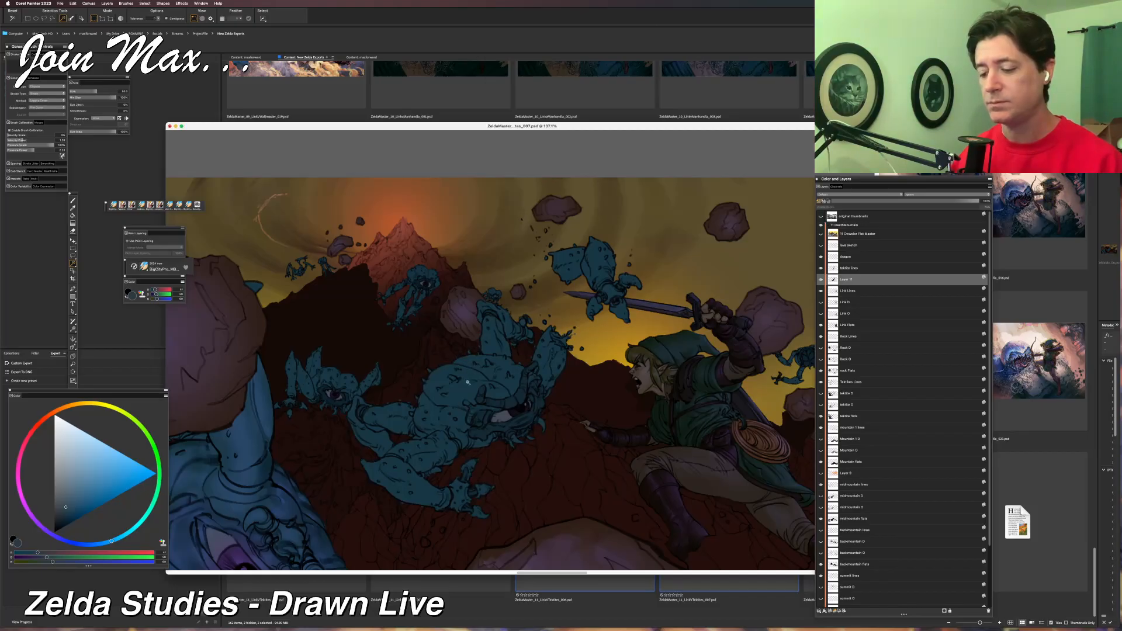
pyautogui.click(507, 403)
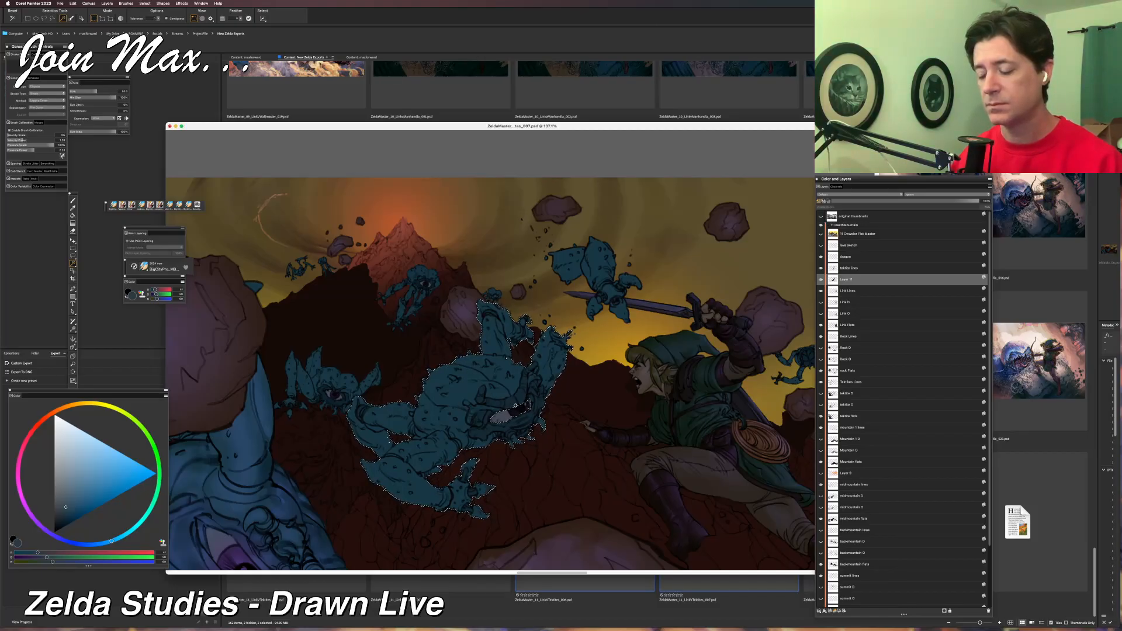
pyautogui.scroll(5, 517, 404)
pyautogui.scroll(-4, 517, 404)
pyautogui.scroll(4, 521, 331)
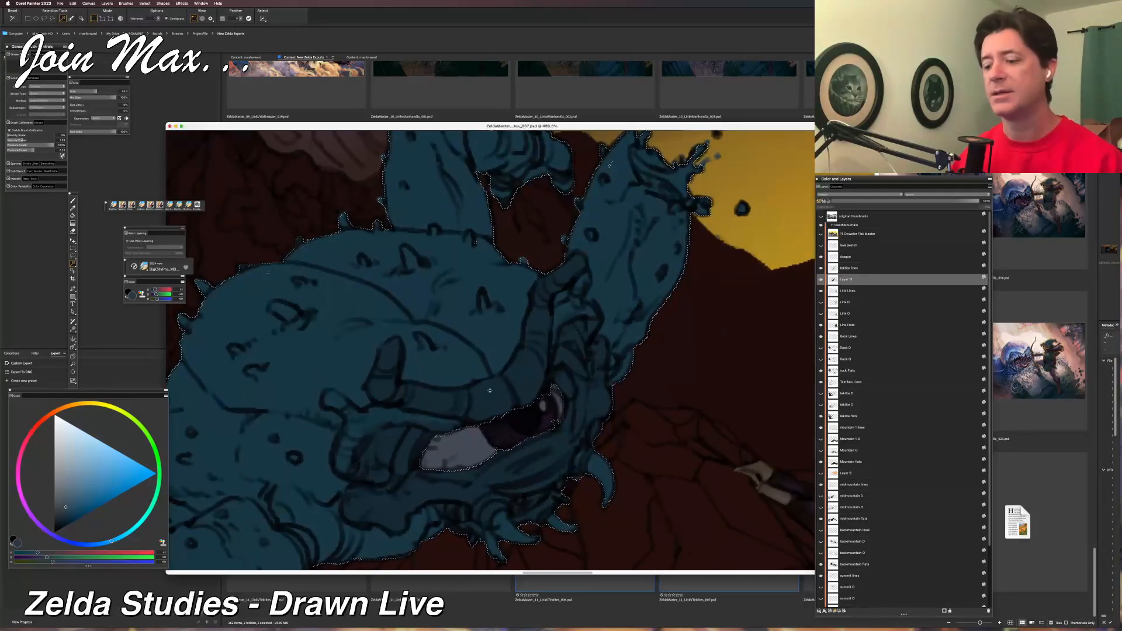
pyautogui.press('super+d')
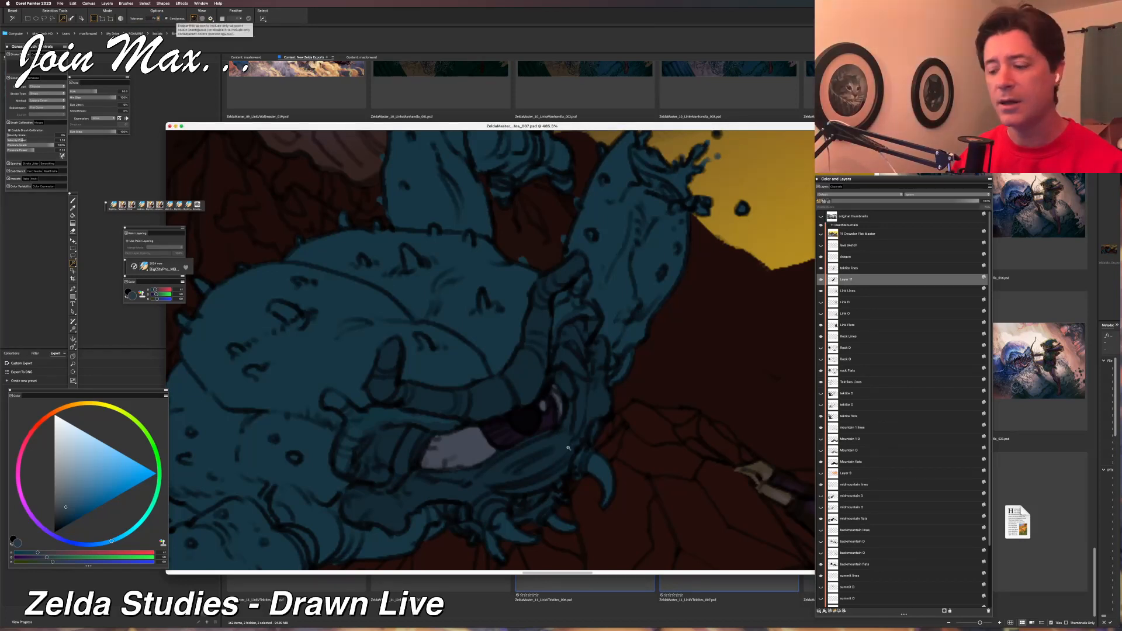
pyautogui.click(534, 373)
pyautogui.press('super+d')
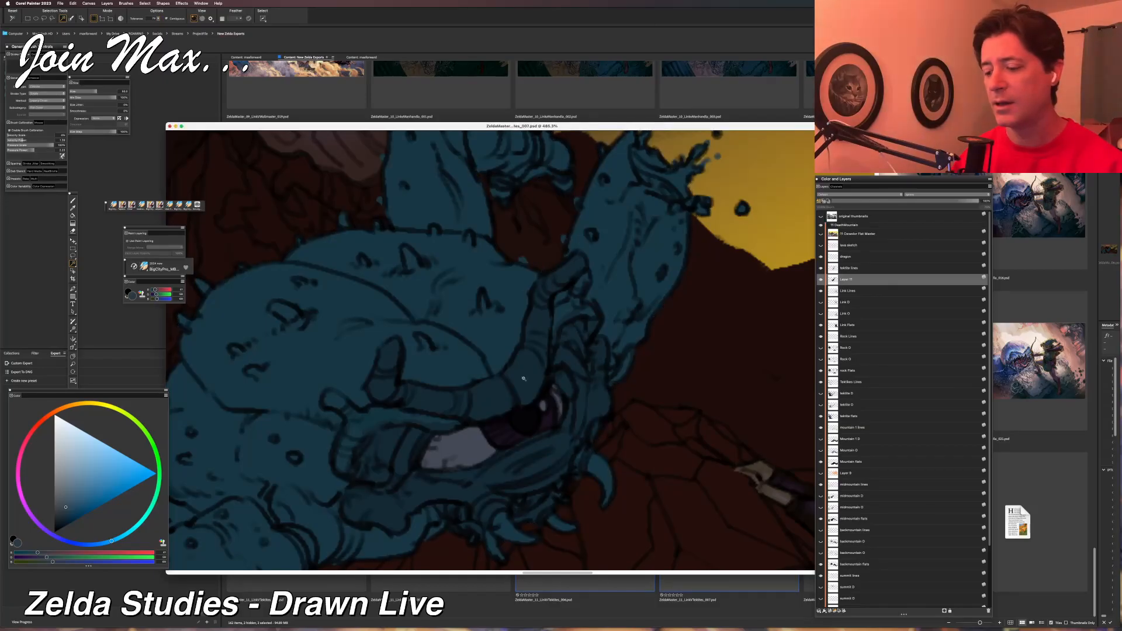
# Lower the Magic Wand tolerance and select the lighter blue areas of the central Tektite's body, leaving out the darker face parts.
pyautogui.click(821, 280)
pyautogui.click(821, 281)
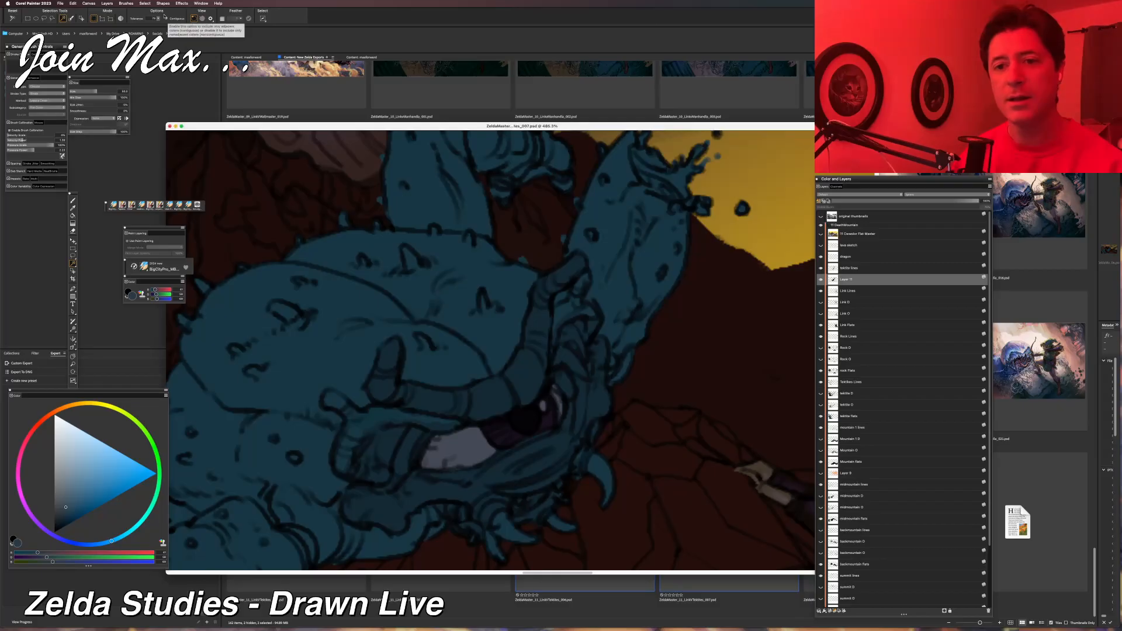
pyautogui.moveTo(158, 19); pyautogui.dragTo(93, 27)
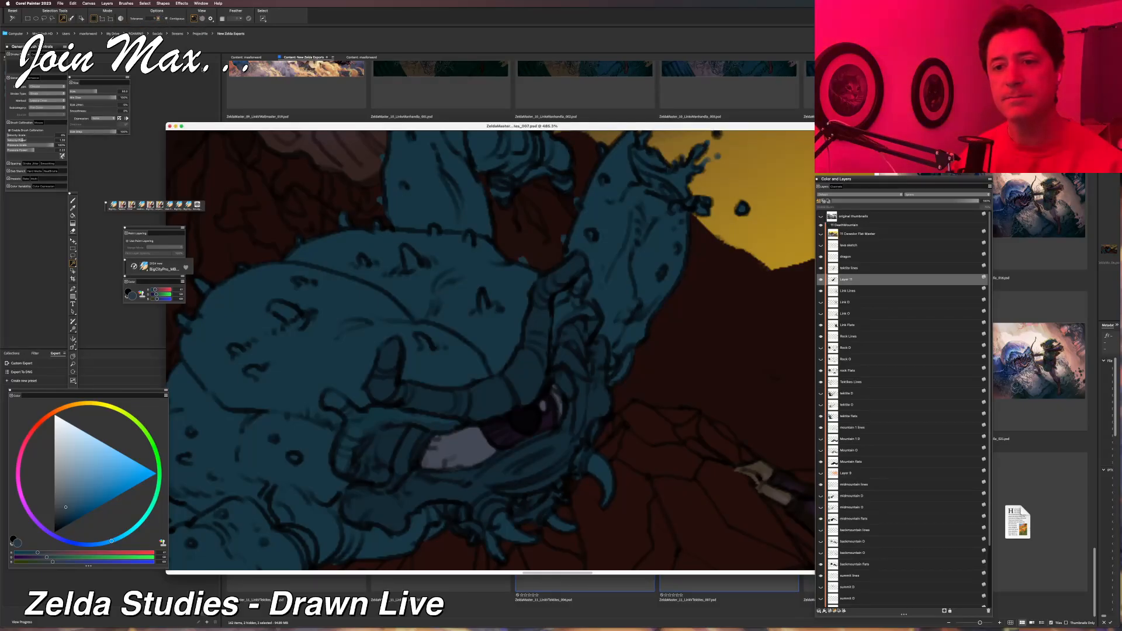
pyautogui.click(496, 341)
pyautogui.scroll(-3, 496, 341)
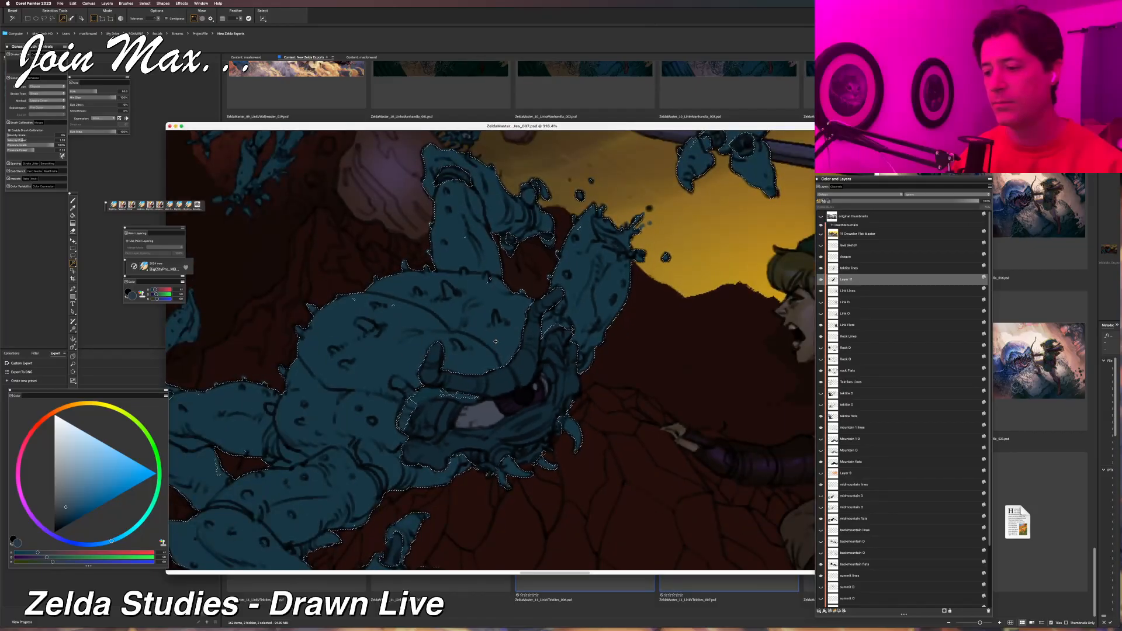
pyautogui.scroll(-1, 493, 413)
pyautogui.keyDown('shift'); pyautogui.click(491, 413); pyautogui.keyUp('shift')
pyautogui.press('super+z')
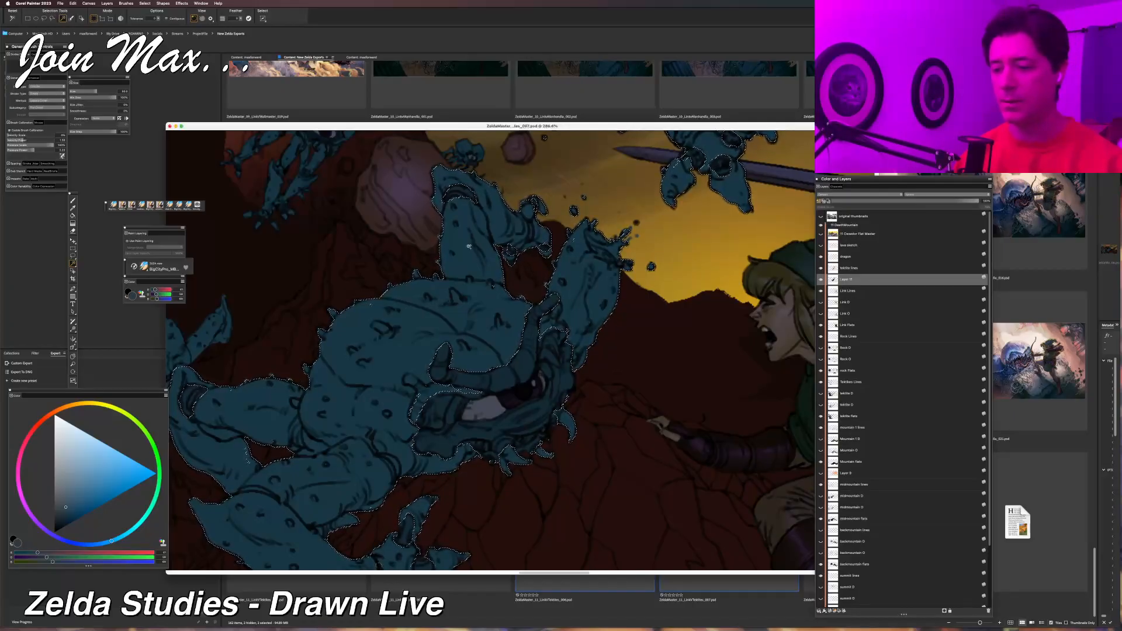
# Hide the selection outline around the central Tektite's body and switch to the Brush tool.
pyautogui.scroll(-3, 483, 267)
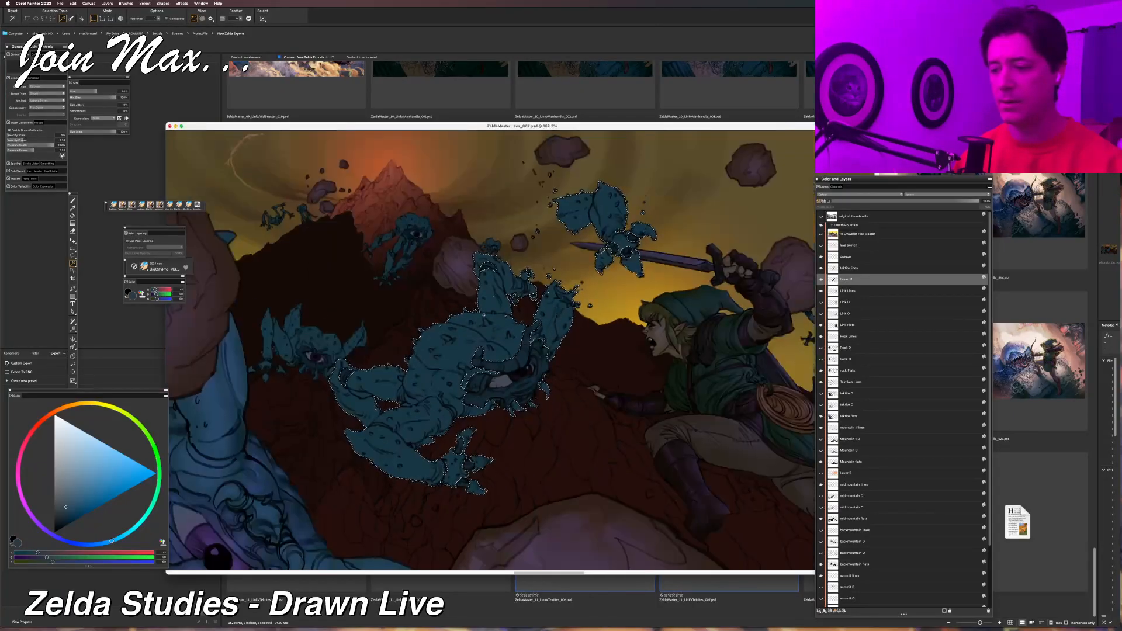
pyautogui.scroll(1, 483, 315)
pyautogui.scroll(2, 484, 315)
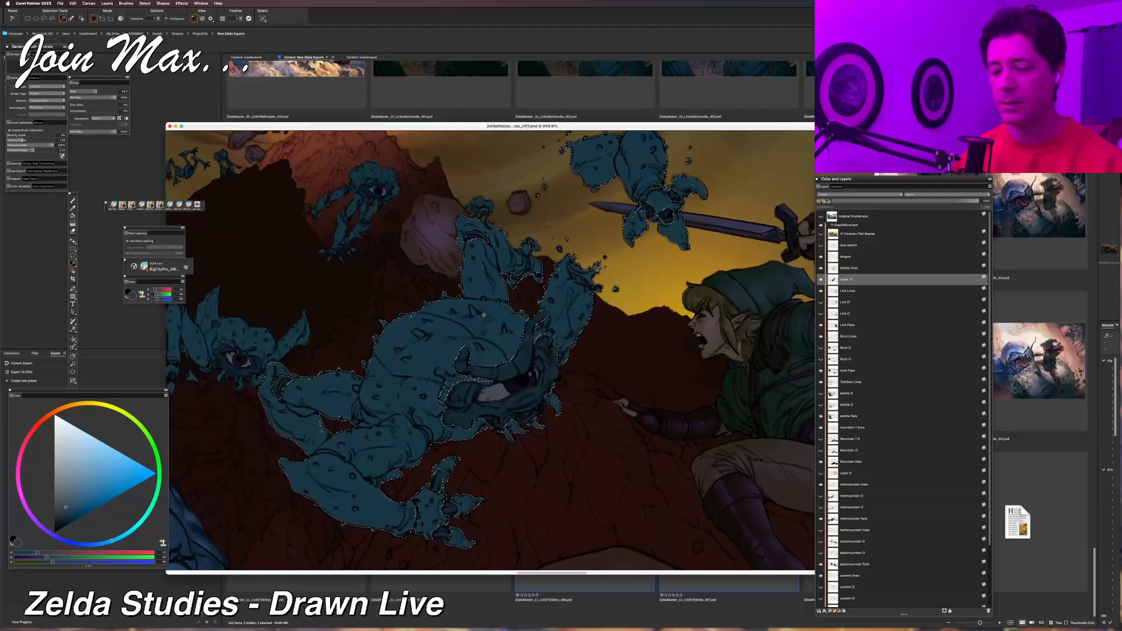
pyautogui.press('super+d')
pyautogui.press('b')
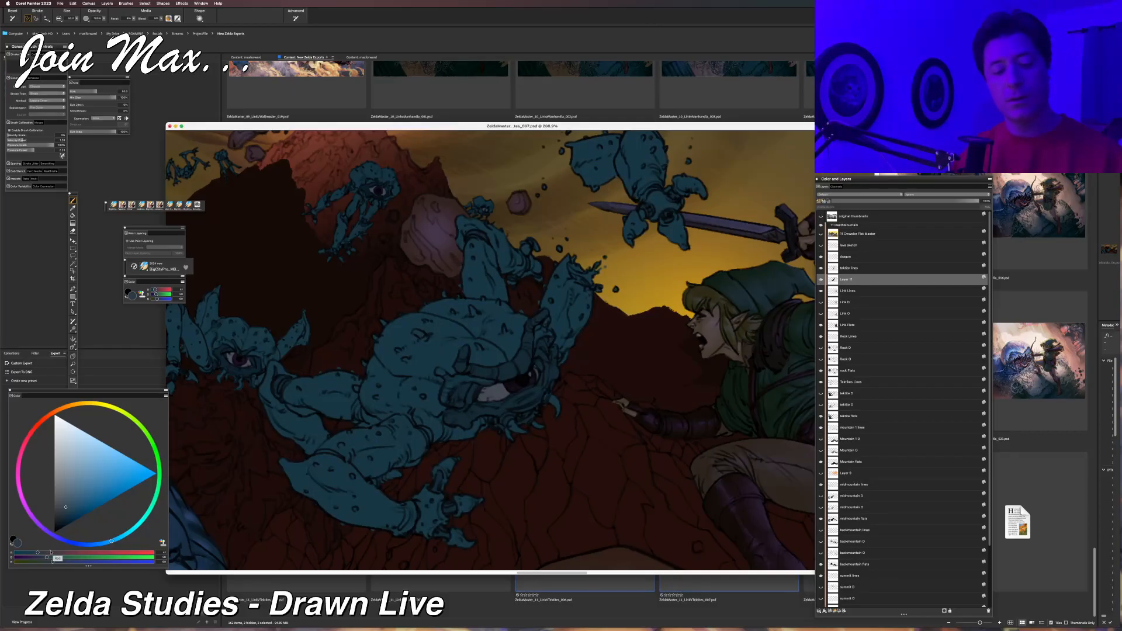
# Raise the red, green and blue values of the painting colour to mix a lighter, muted periwinkle blue.
pyautogui.click(54, 554)
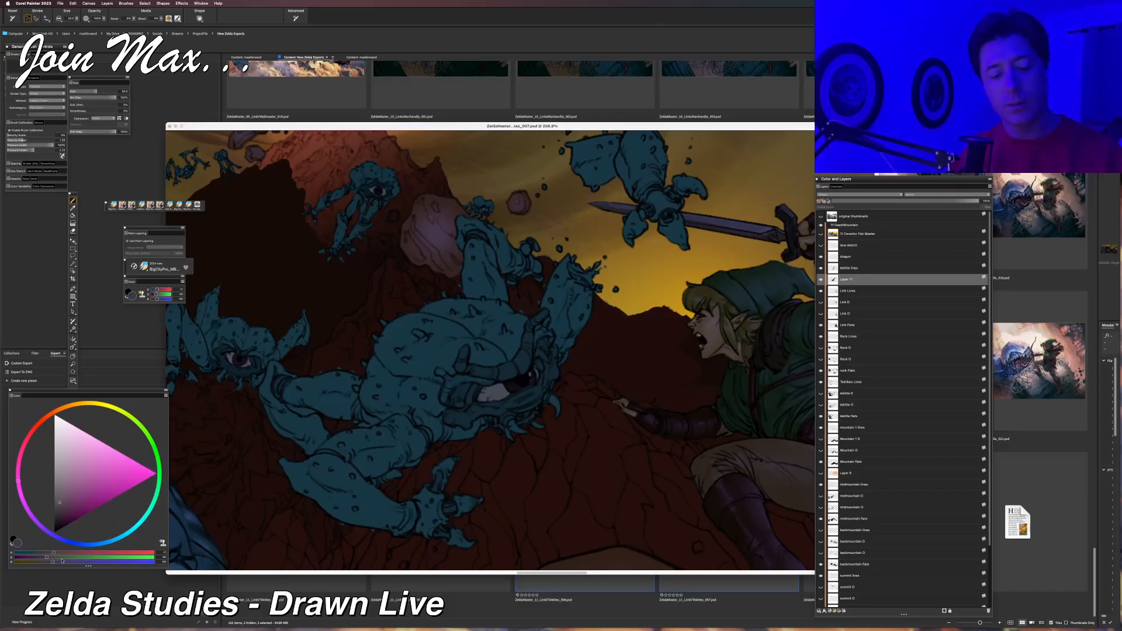
pyautogui.click(63, 558)
pyautogui.click(71, 562)
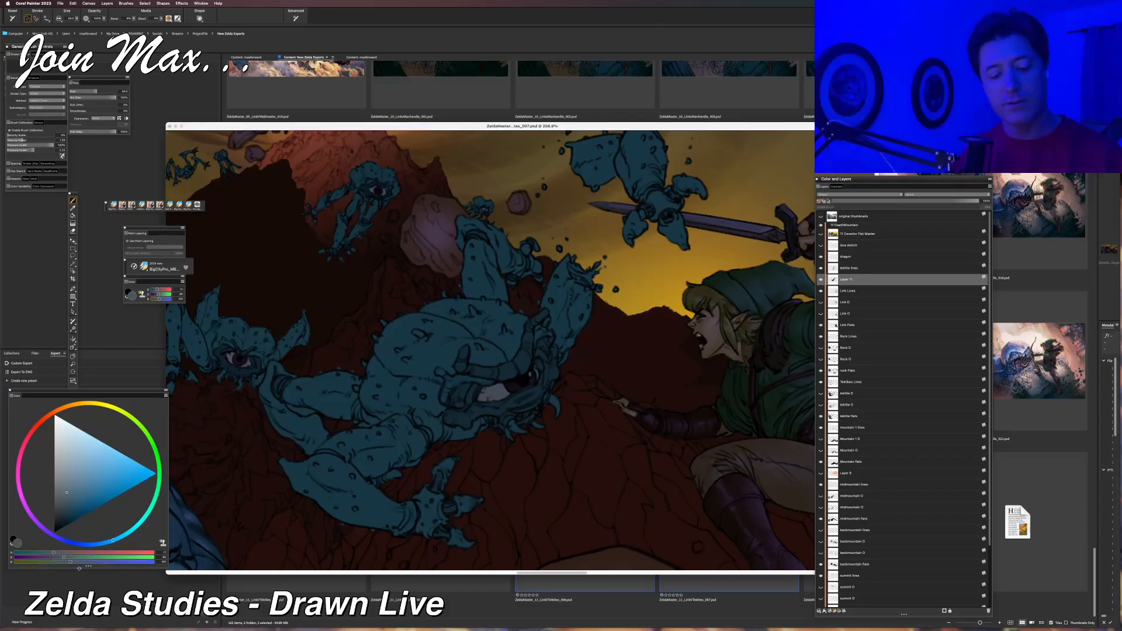
pyautogui.click(88, 562)
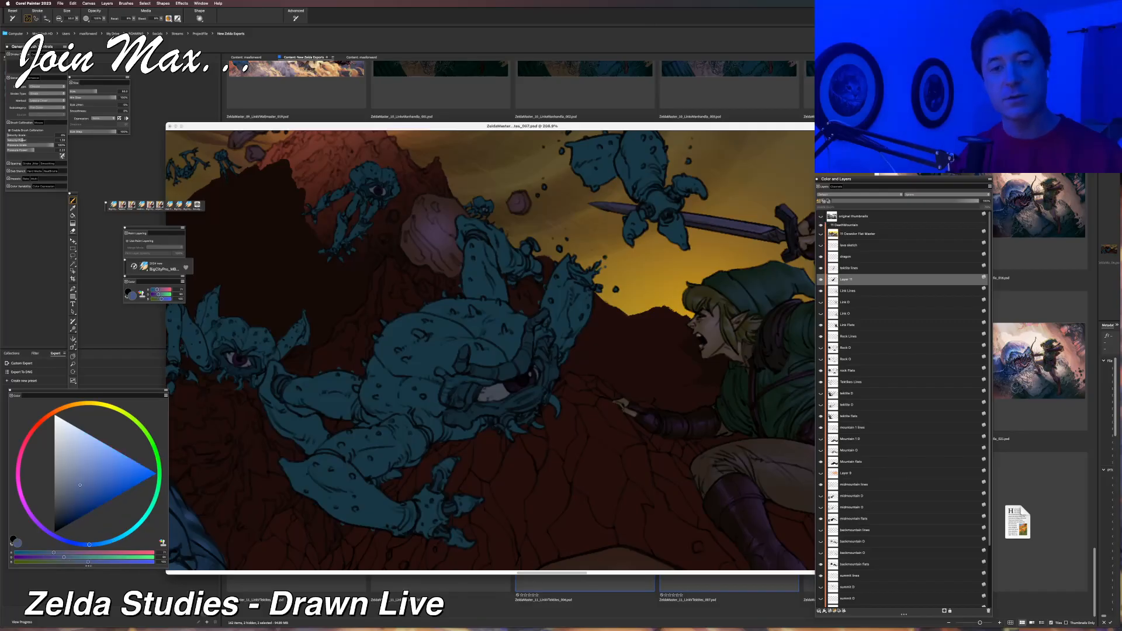
# Choose the Tapered Detail brush variant and enlarge it to a size that spans most of the central Tektite's body.
pyautogui.click(122, 205)
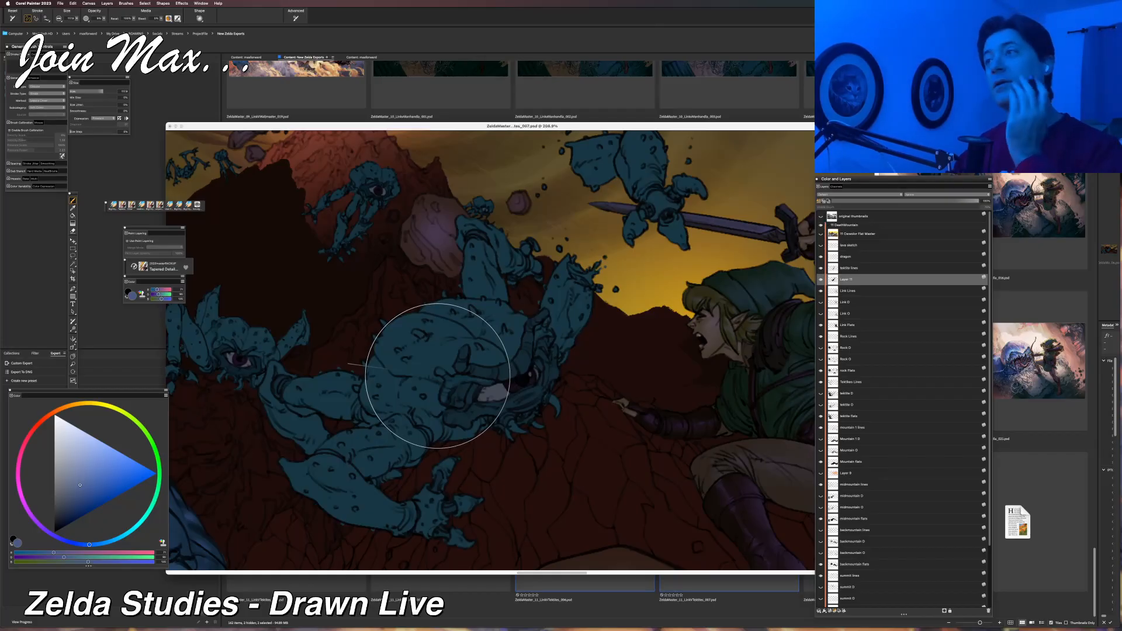
pyautogui.click(77, 19)
pyautogui.moveTo(85, 30); pyautogui.dragTo(91, 30)
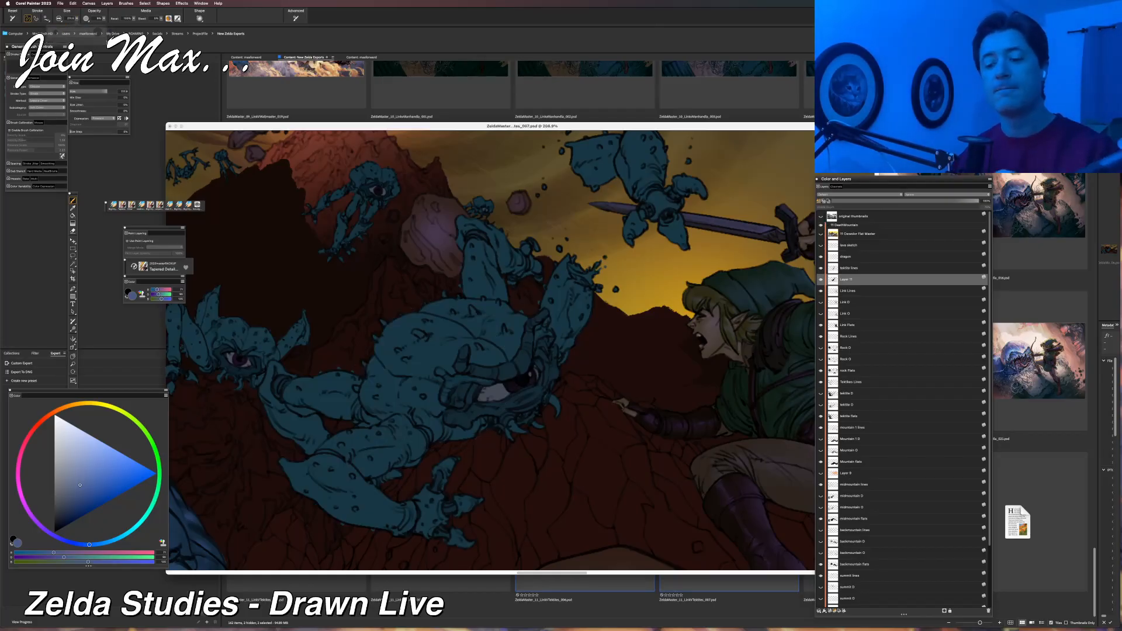
# Brush the muted periwinkle blue softly over the central Tektite's upper body, undoing unwanted strokes.
pyautogui.moveTo(465, 350)
pyautogui.mouseDown()
pyautogui.moveTo(435, 365)
pyautogui.moveTo(450, 372)
pyautogui.moveTo(483, 358)
pyautogui.moveTo(388, 351)
pyautogui.mouseUp()
pyautogui.moveTo(483, 337)
pyautogui.mouseDown()
pyautogui.moveTo(475, 330)
pyautogui.moveTo(485, 332)
pyautogui.mouseUp()
pyautogui.press('super+z')
pyautogui.press('super+minus')
pyautogui.press('super+minus')
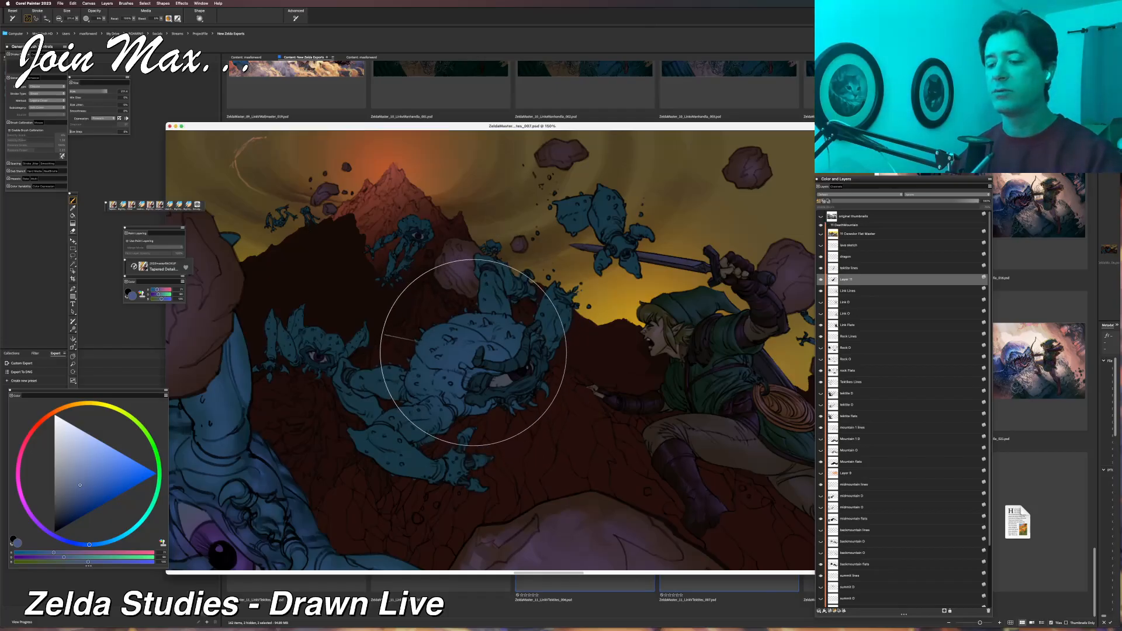
pyautogui.moveTo(470, 356)
pyautogui.mouseDown()
pyautogui.moveTo(460, 323)
pyautogui.moveTo(500, 331)
pyautogui.moveTo(497, 322)
pyautogui.mouseUp()
pyautogui.press('super+z')
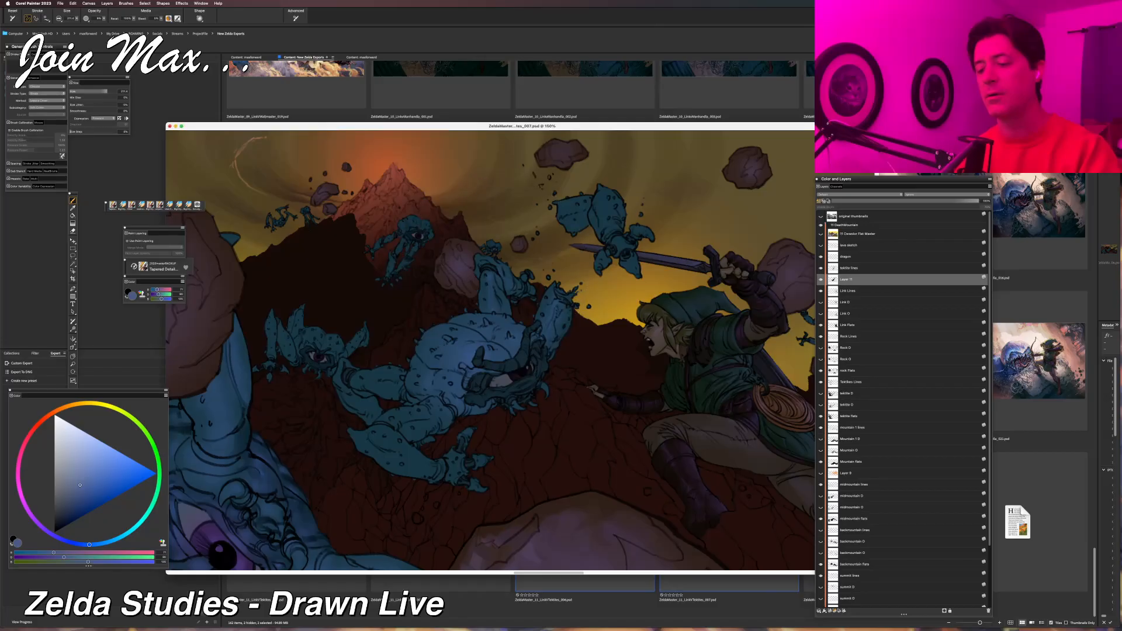
# Extend the soft periwinkle lighting over the central Tektite's lower body and legs.
pyautogui.moveTo(415, 433); pyautogui.dragTo(400, 416)
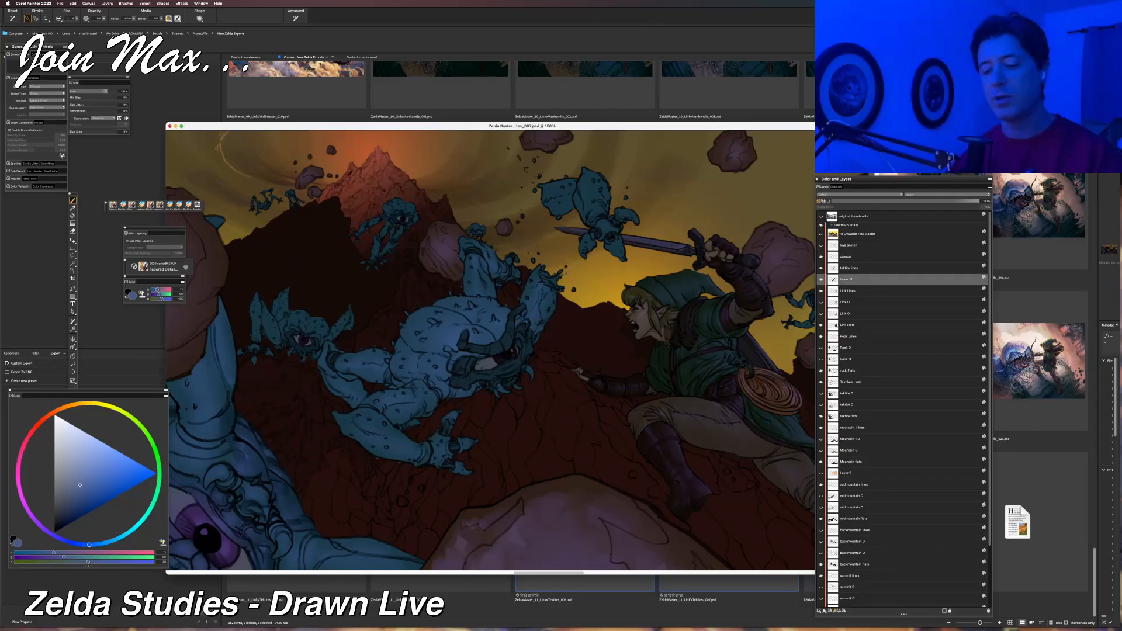
pyautogui.scroll(2, 463, 401)
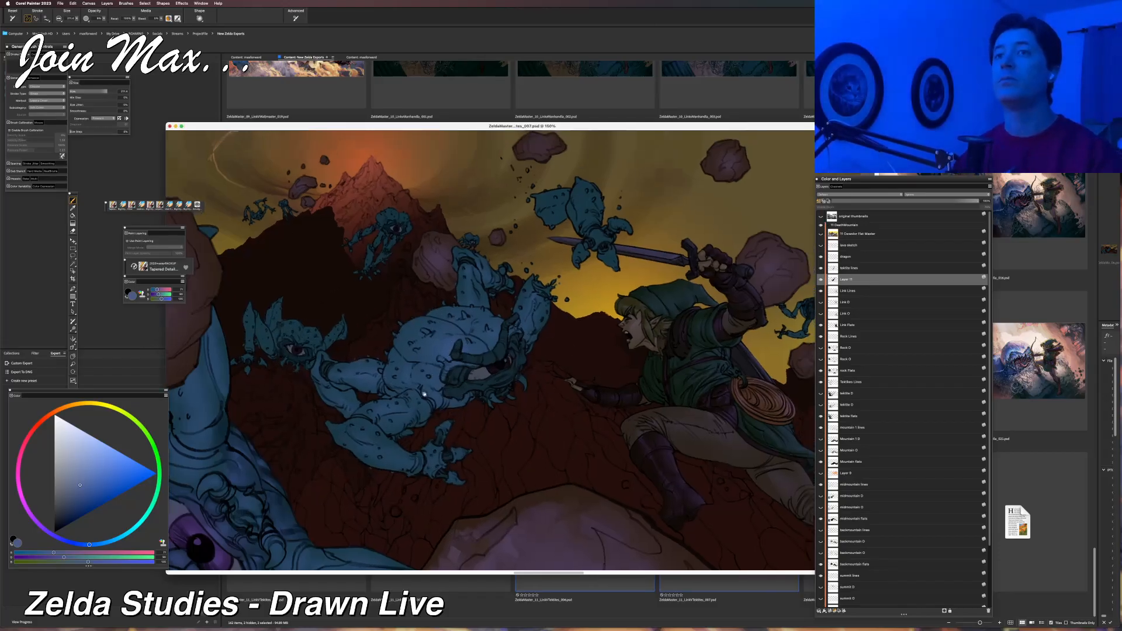
pyautogui.scroll(3, 501, 371)
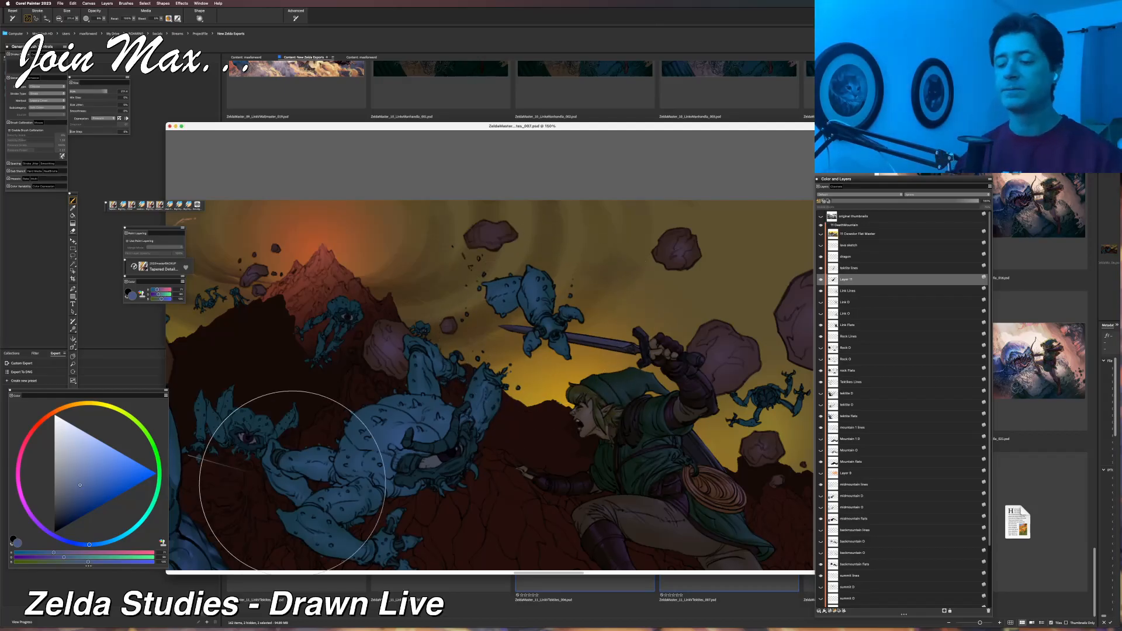
pyautogui.scroll(-5, 315, 449)
pyautogui.moveTo(317, 448); pyautogui.dragTo(341, 448)
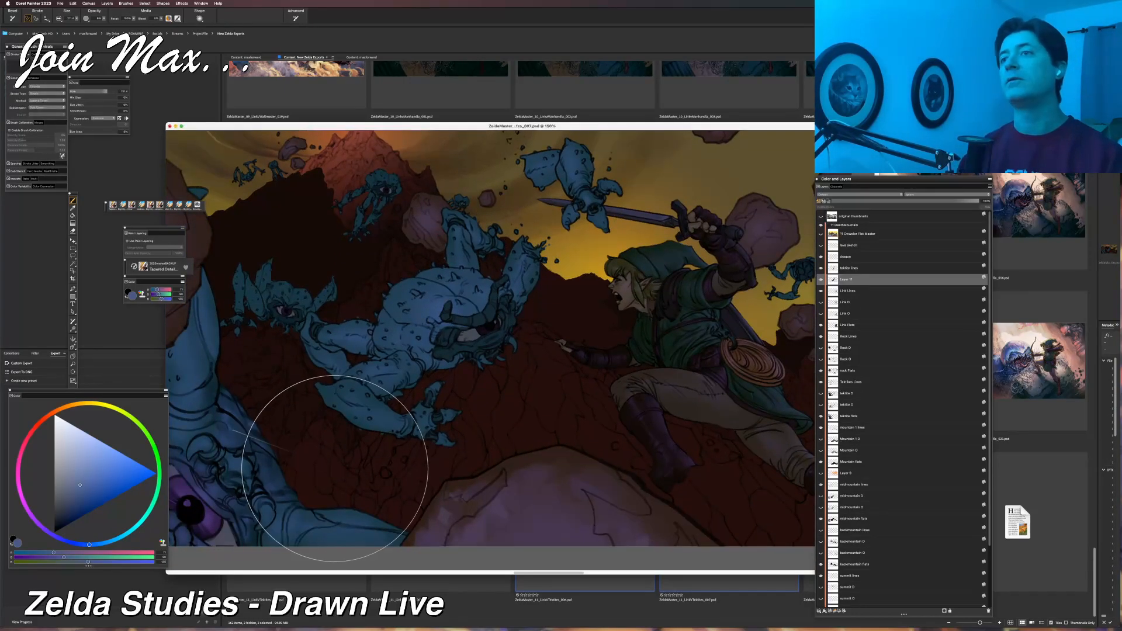
# Examine the lightened Tektite against the whole composition at a small size and again close up.
pyautogui.press('super+minus')
pyautogui.press('super+minus')
pyautogui.press('super+minus')
pyautogui.press('super+minus')
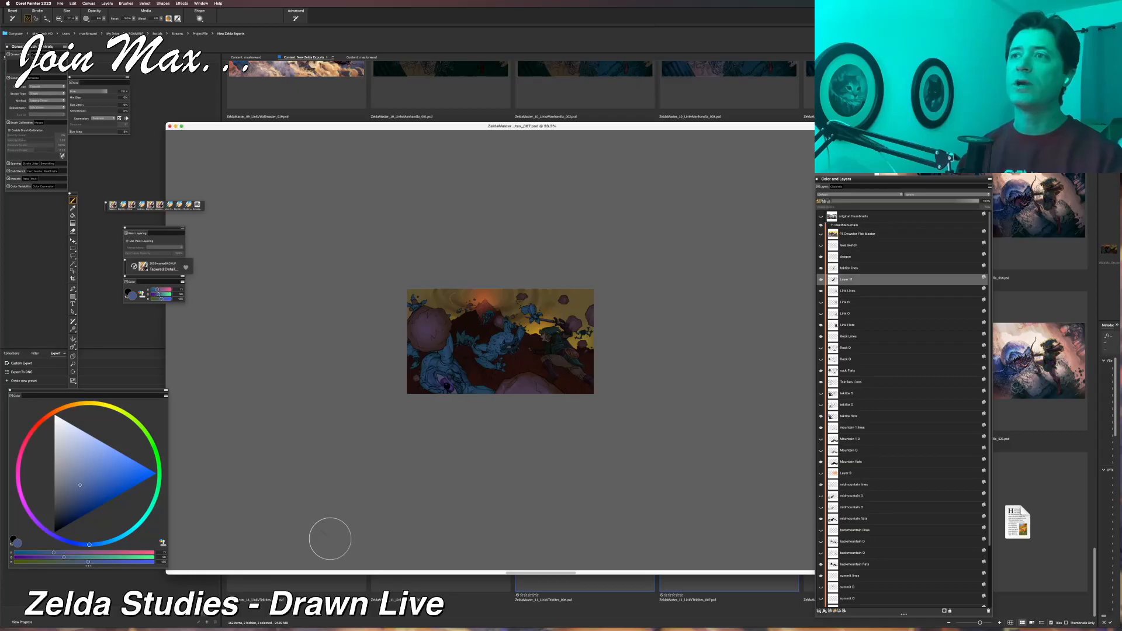
pyautogui.press('super+plus')
pyautogui.press('super+plus')
pyautogui.press('super+plus')
pyautogui.press('super+plus')
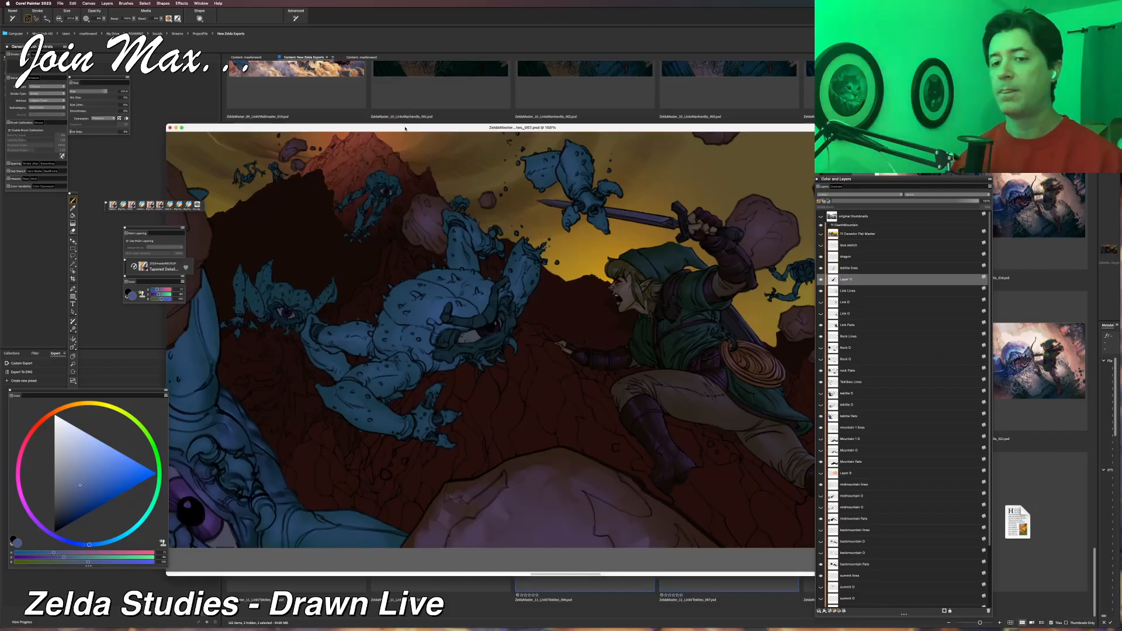
# Save the illustration as a new iterative version, continuing without converting the active selection.
pyautogui.click(60, 3)
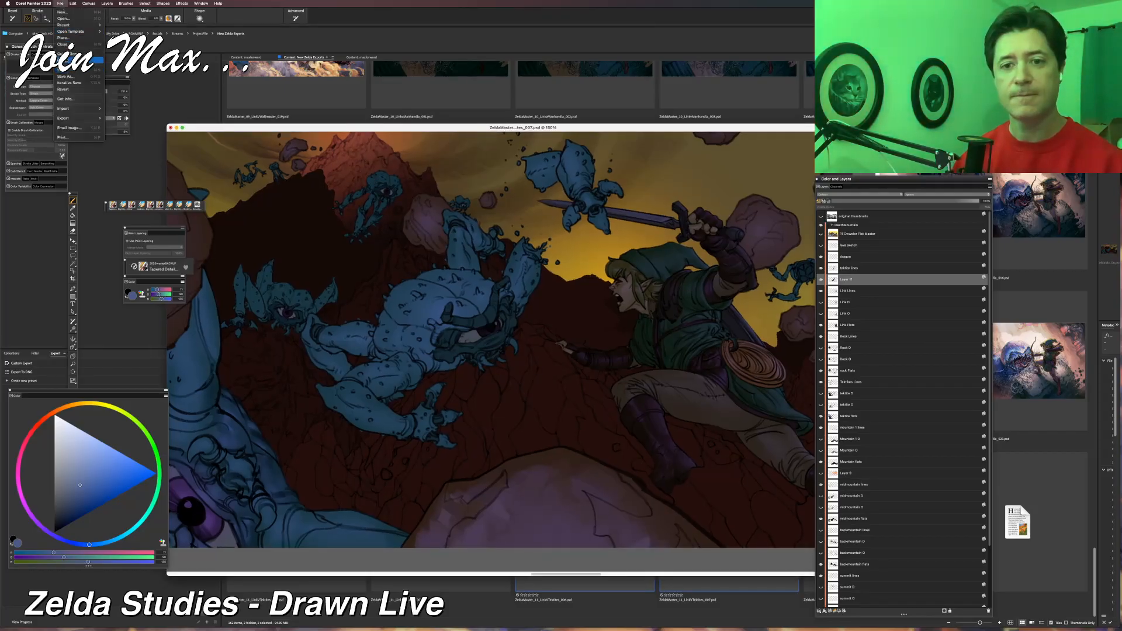
pyautogui.click(68, 82)
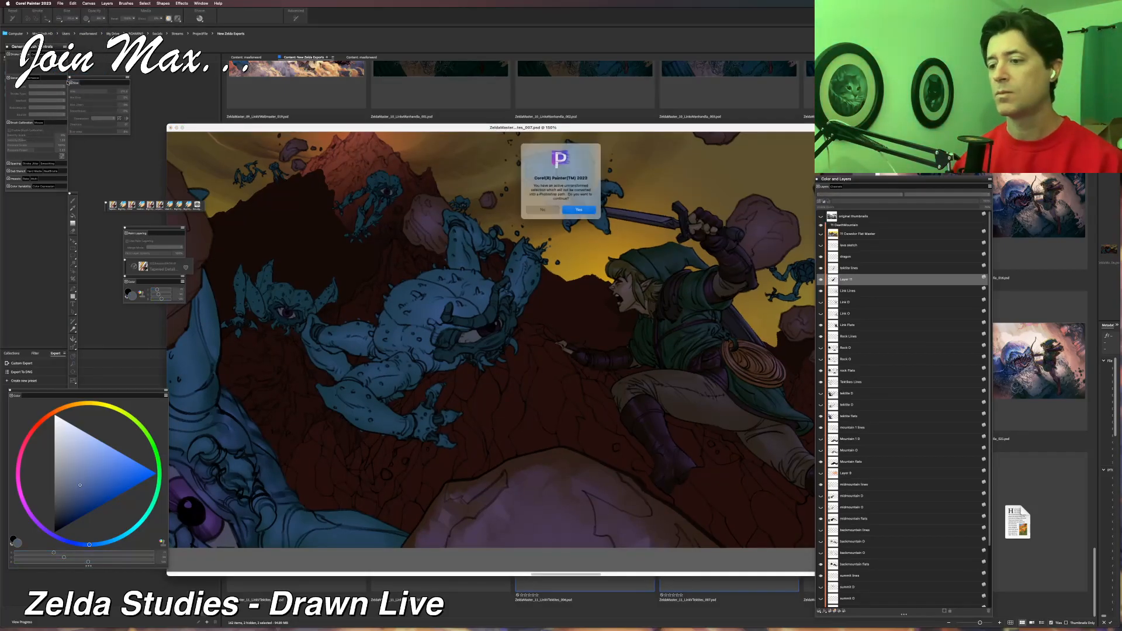
pyautogui.click(576, 208)
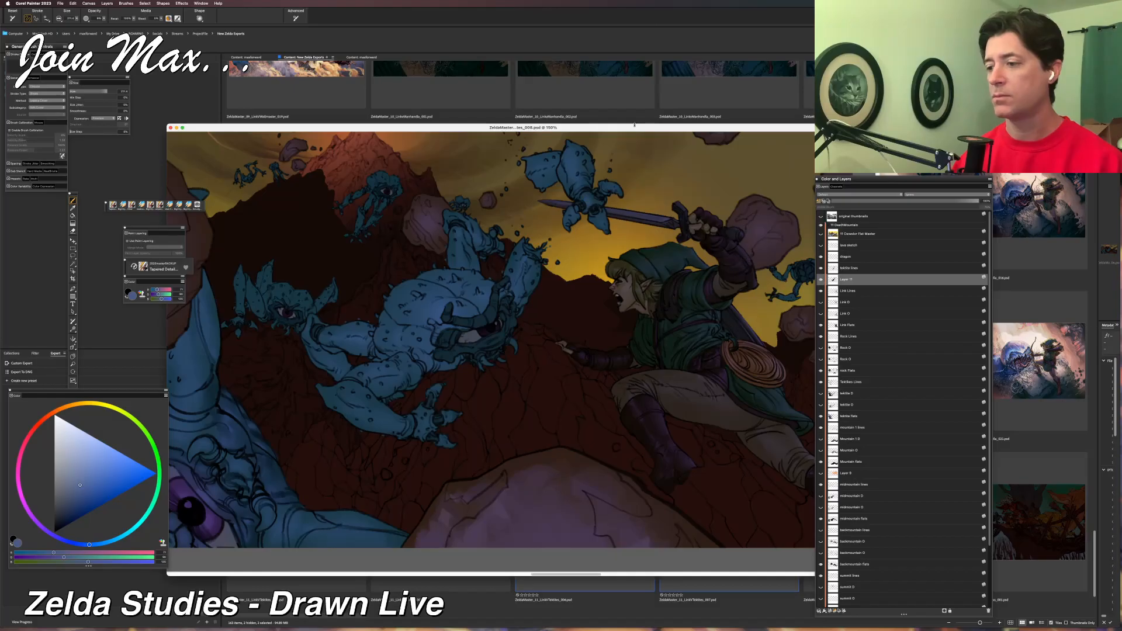
# Switch to Adobe Bridge, remove ZeldaMaster_11_LinkVTektites_007.psd and preview the newly saved 008 version full screen.
pyautogui.moveTo(634, 125); pyautogui.dragTo(490, 155)
pyautogui.click(752, 373)
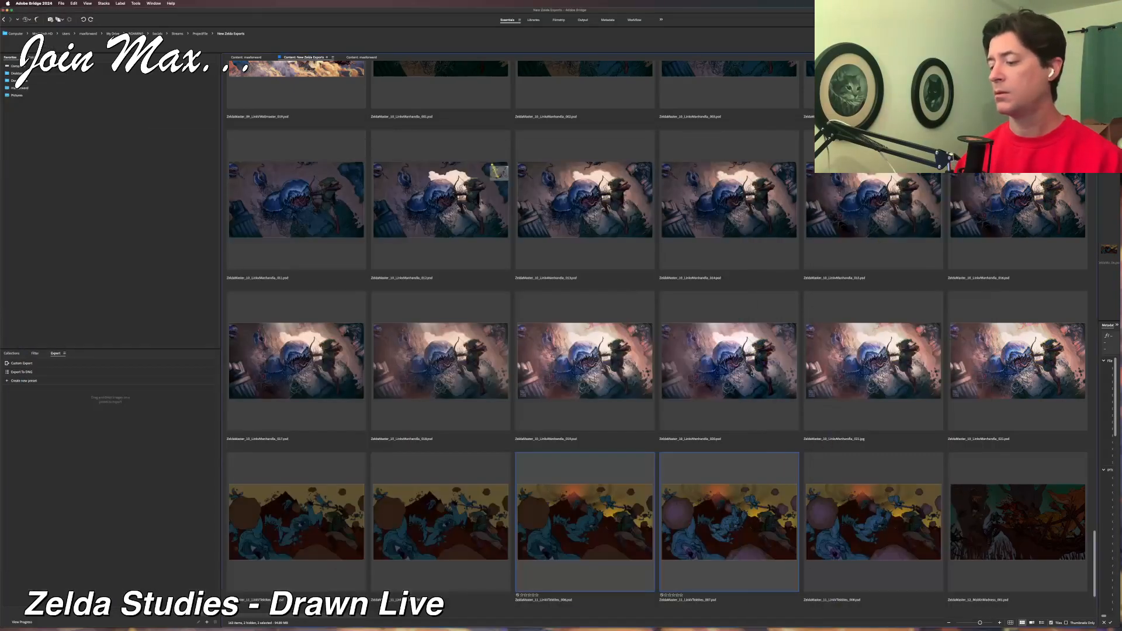
pyautogui.click(829, 521)
pyautogui.click(766, 515)
pyautogui.press('space')
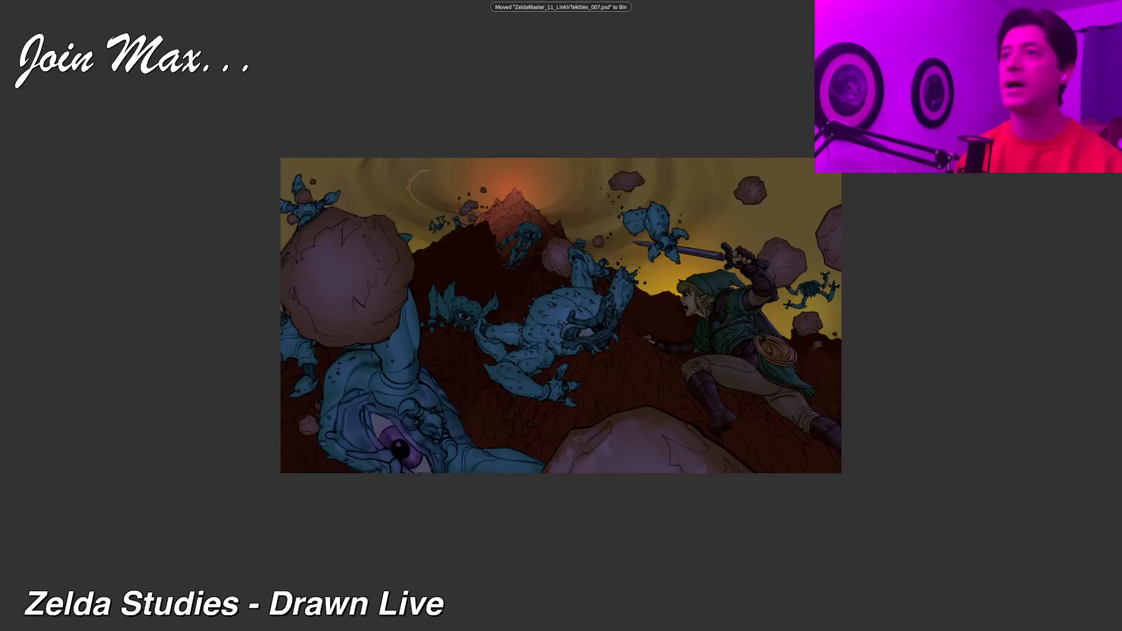
pyautogui.press('space')
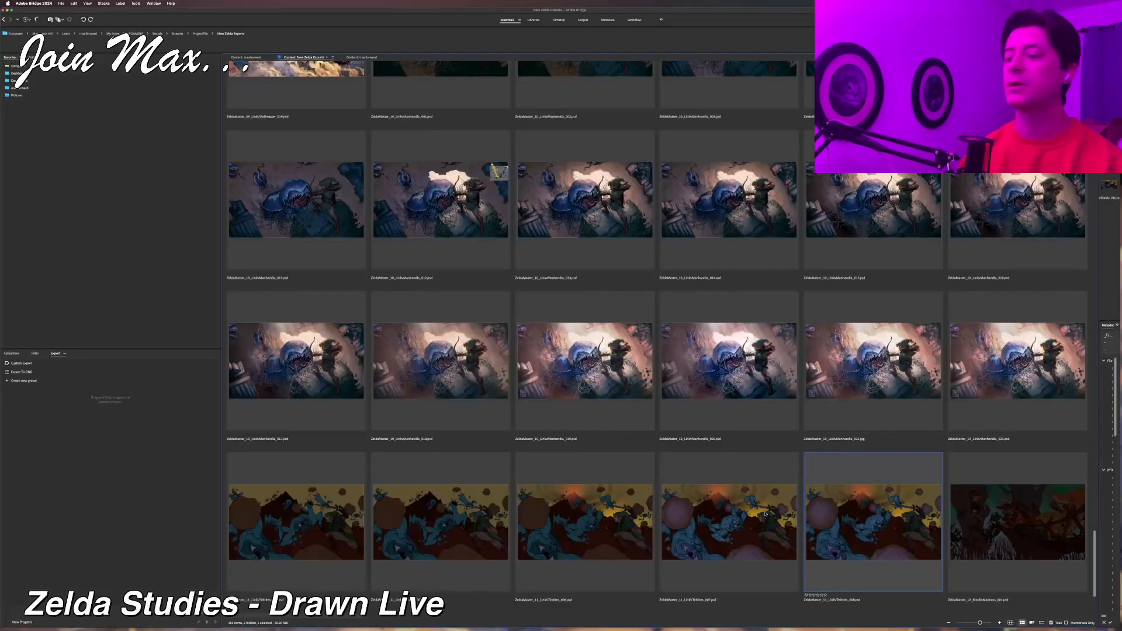
# Switch back to Corel Painter and enlarge the document window to frame the central Tektite and Link.
pyautogui.moveTo(667, 580)
pyautogui.mouseDown()
pyautogui.moveTo(470, 630)
pyautogui.moveTo(349, 624)
pyautogui.mouseUp()
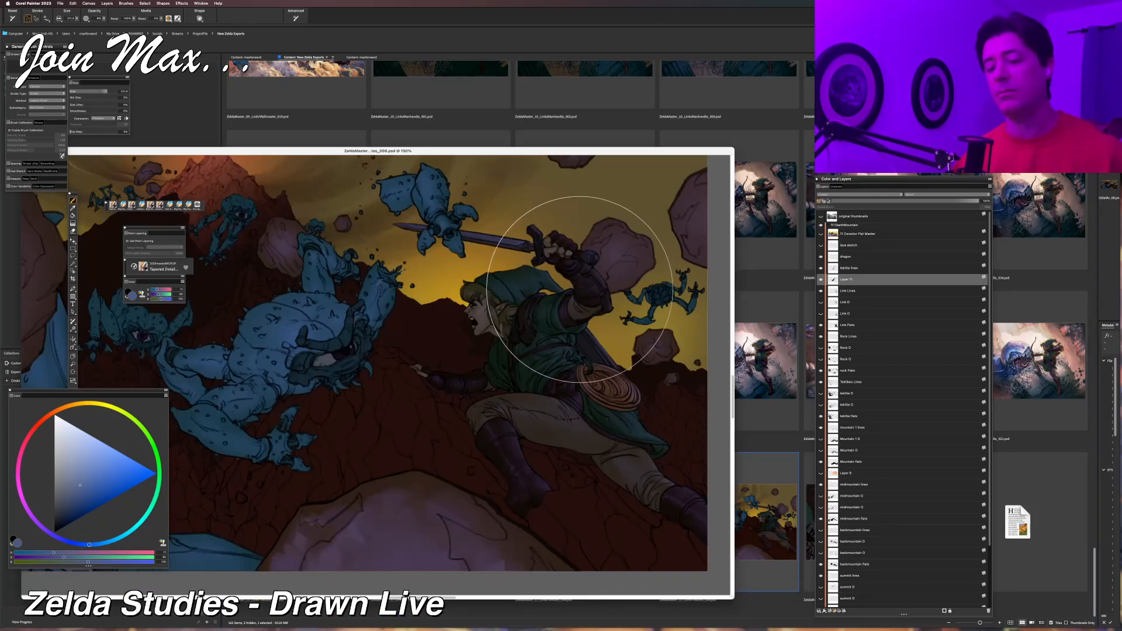
pyautogui.moveTo(734, 597); pyautogui.dragTo(937, 627)
pyautogui.scroll(2, 643, 500)
pyautogui.scroll(2, 638, 501)
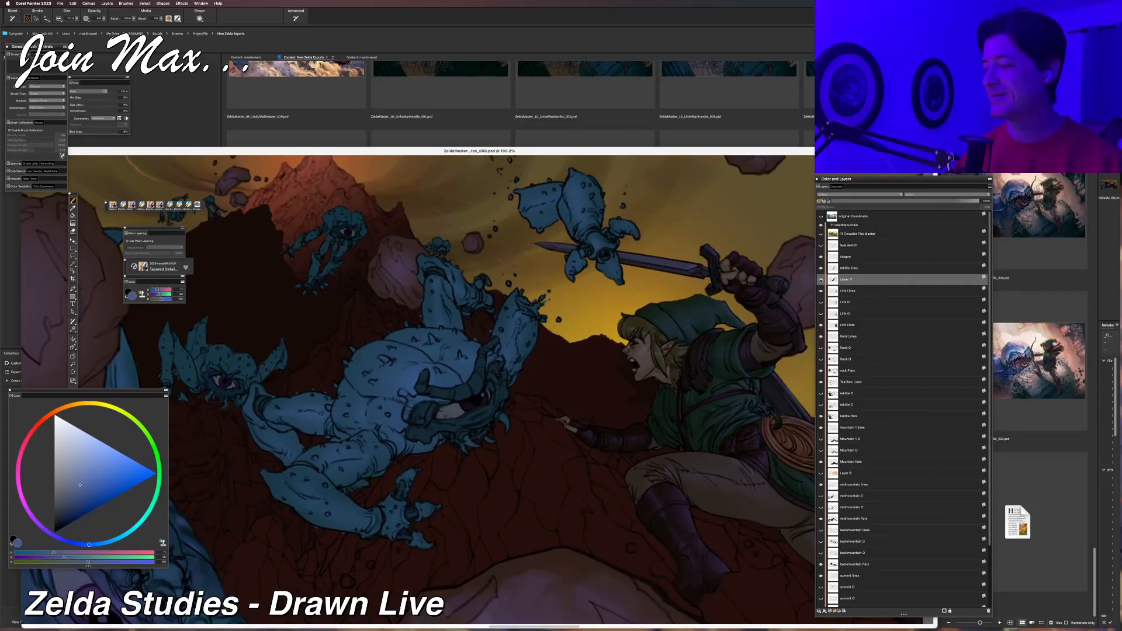
pyautogui.scroll(2, 650, 372)
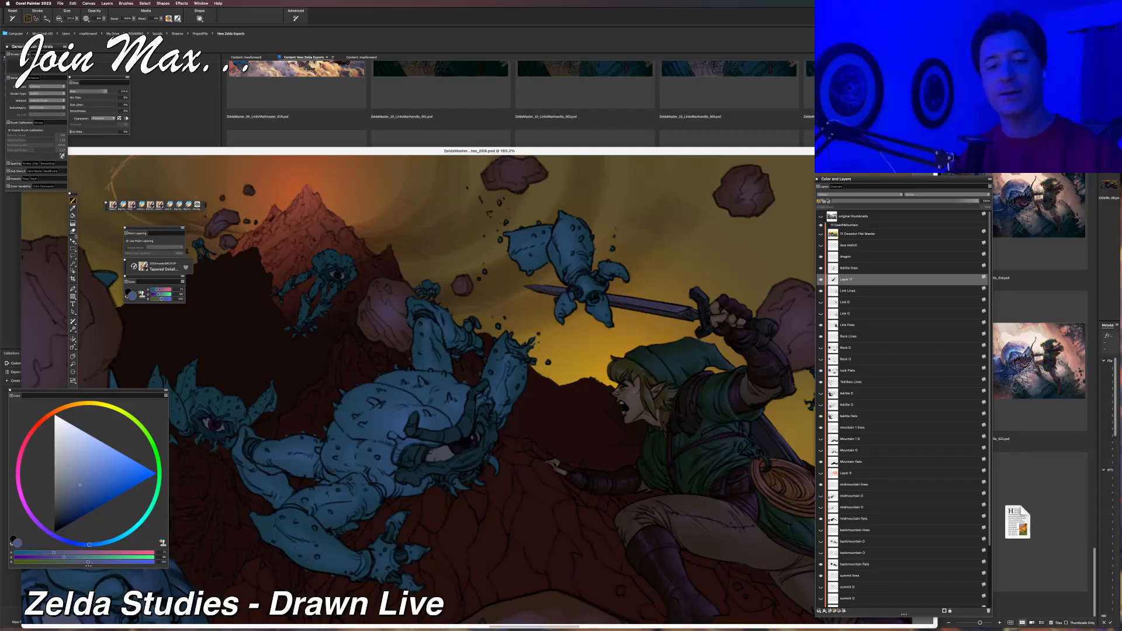
# Select the central Tektite's darker face and joint areas with the Magic Wand, hide the outline and return to the Brush tool.
pyautogui.click(73, 263)
pyautogui.click(455, 425)
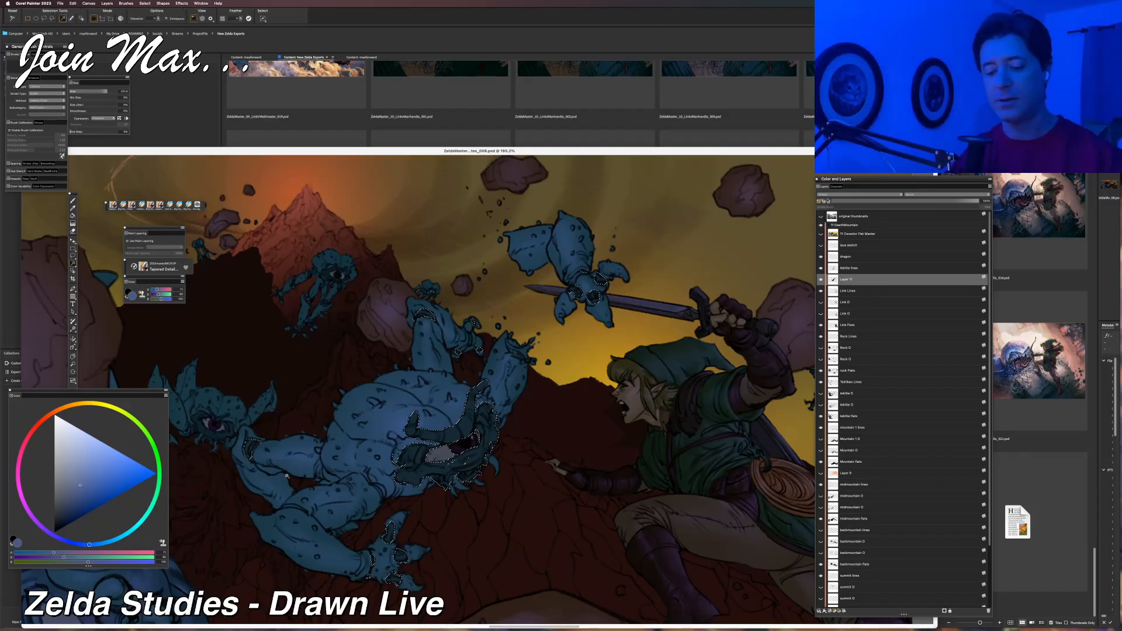
pyautogui.scroll(-1, 287, 476)
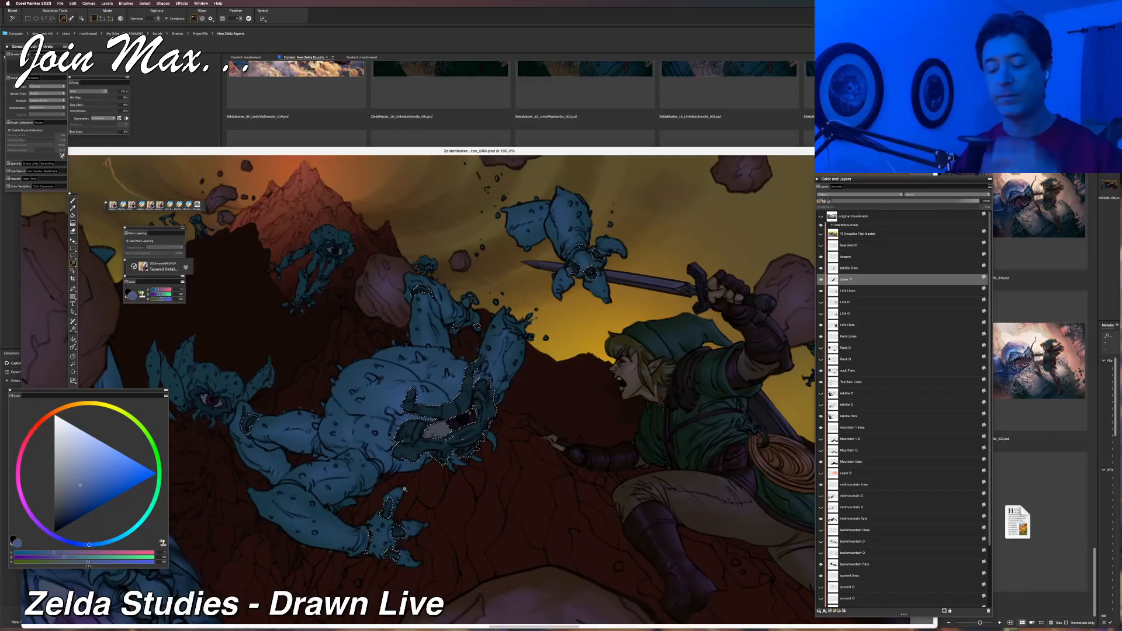
pyautogui.press('super+d')
pyautogui.press('b')
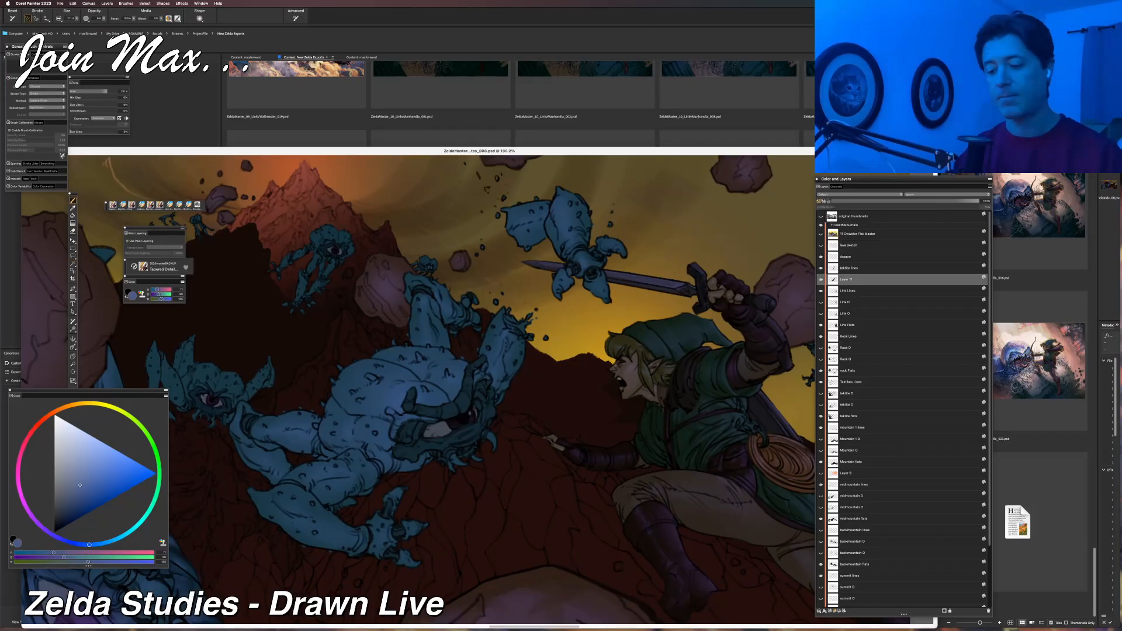
# Sample the dark blue from the central Tektite's face and raise its RGB values to a lighter, muted blue.
pyautogui.keyDown('alt'); pyautogui.click(449, 413); pyautogui.keyUp('alt')
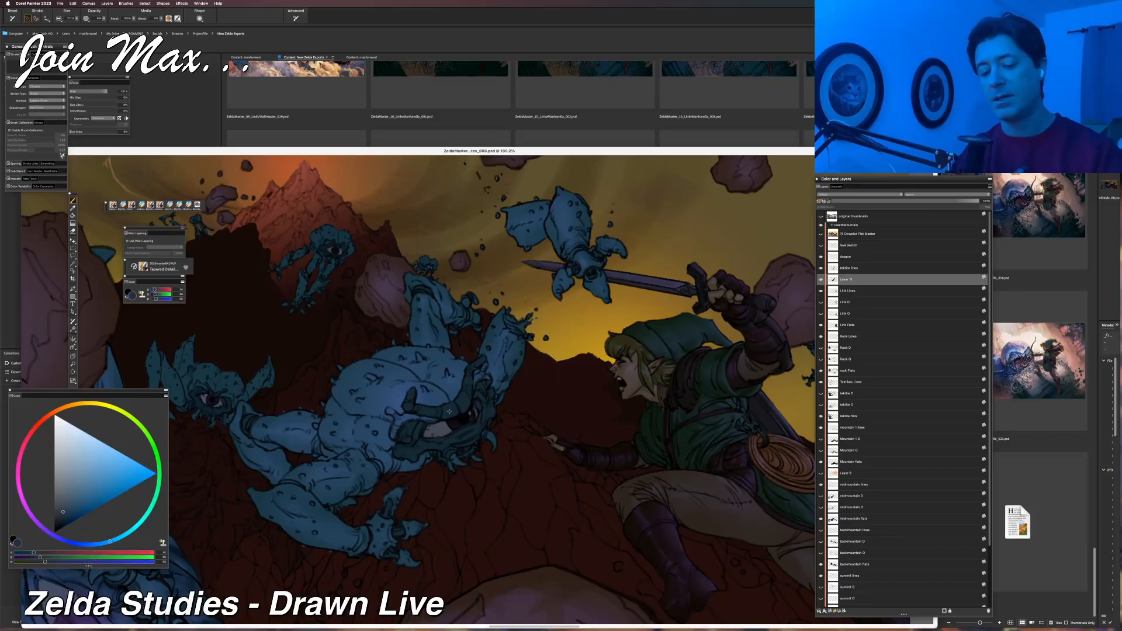
pyautogui.click(52, 553)
pyautogui.click(60, 558)
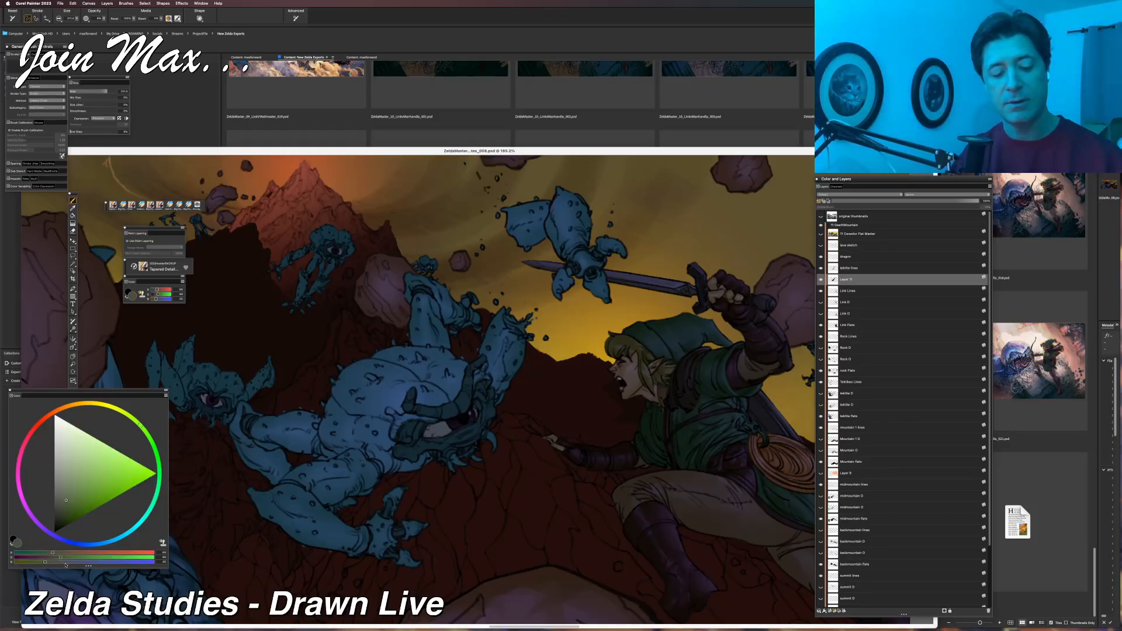
pyautogui.click(65, 563)
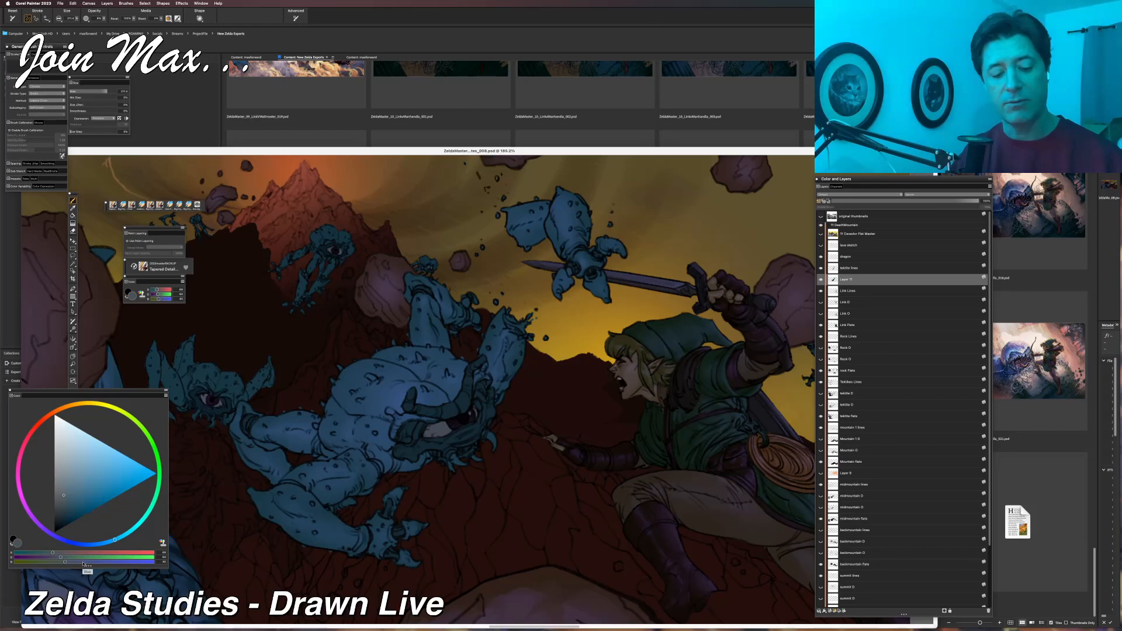
pyautogui.click(84, 562)
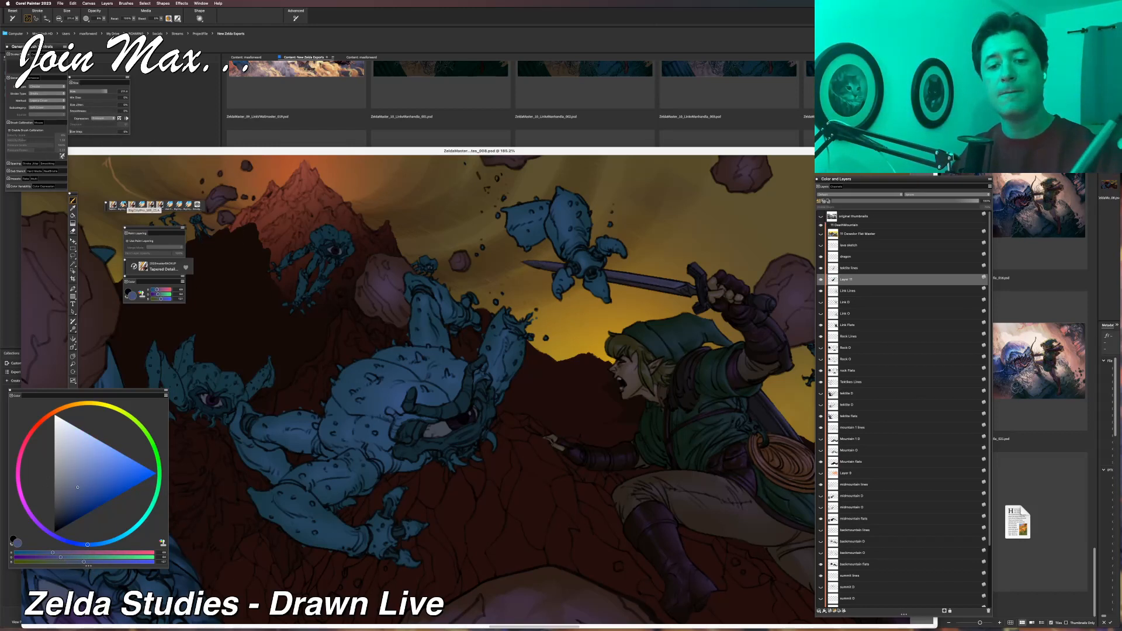
# Reduce the Tapered Detail brush size to suit the central Tektite's darker face and joint areas.
pyautogui.click(77, 18)
pyautogui.click(81, 32)
pyautogui.click(77, 19)
pyautogui.click(79, 32)
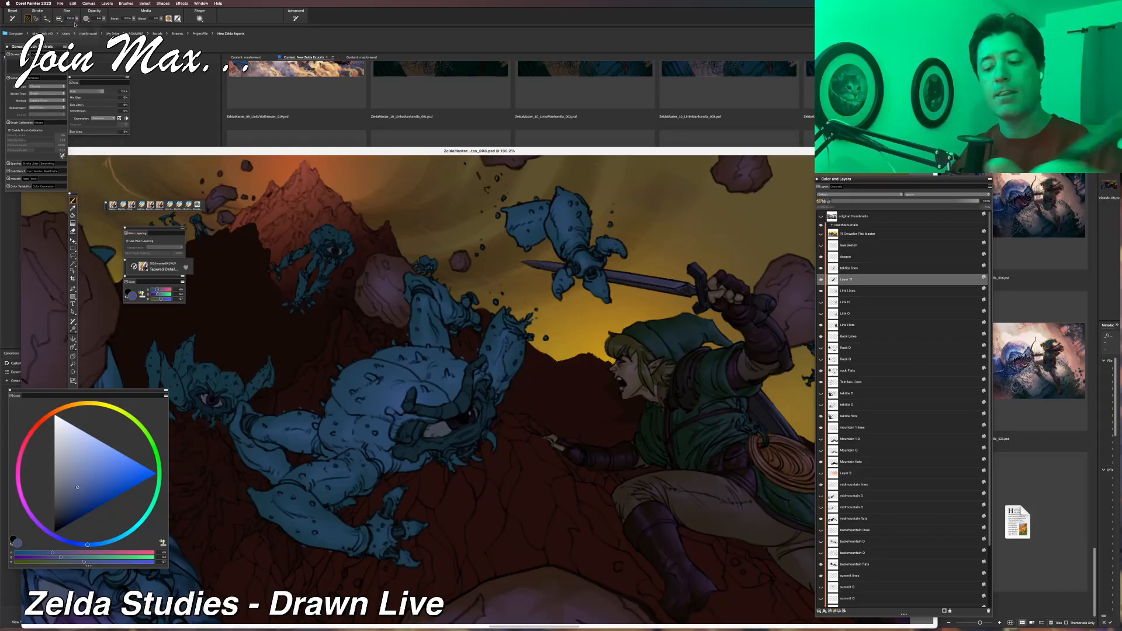
pyautogui.click(77, 18)
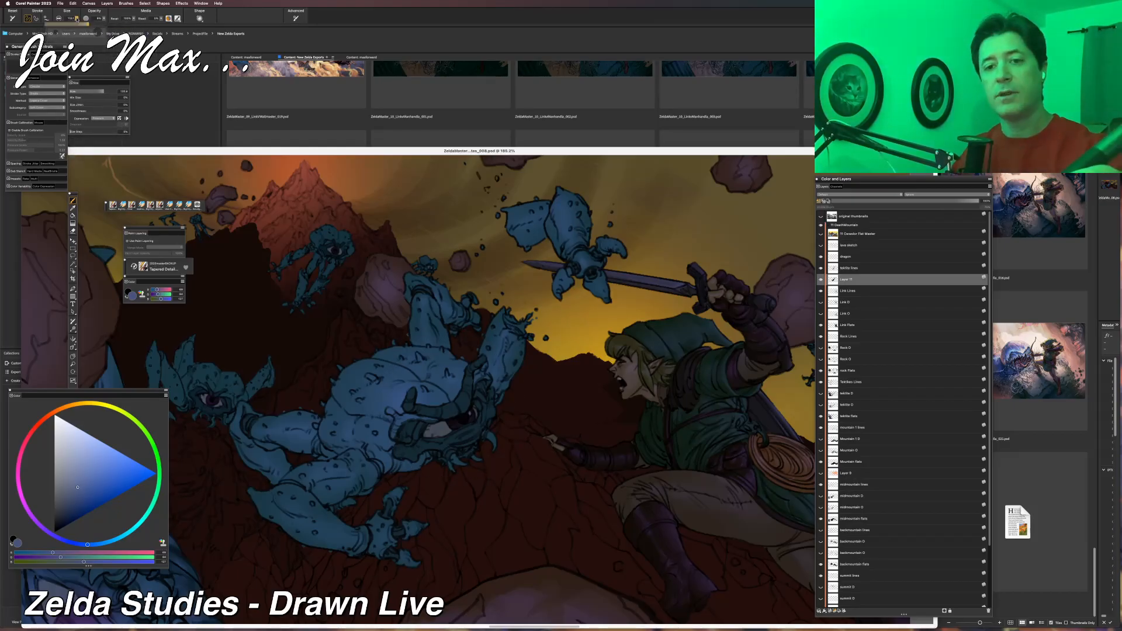
pyautogui.click(69, 32)
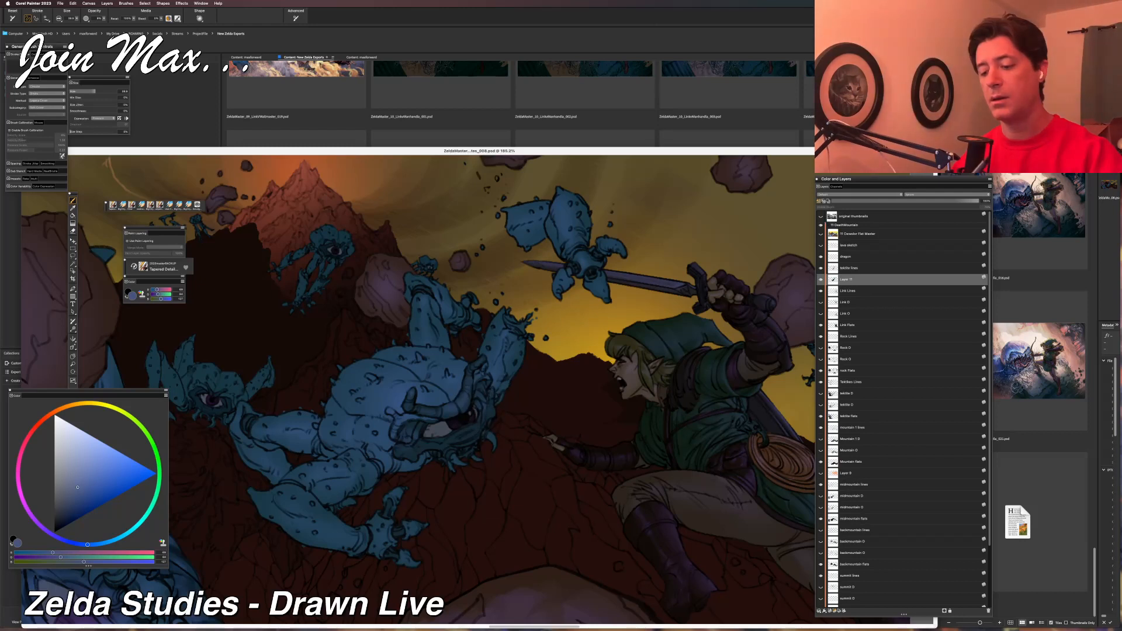
# Brush the lighter muted blue over the central Tektite's darker face and joint areas, undoing the stroke that does not fit.
pyautogui.moveTo(422, 446)
pyautogui.mouseDown()
pyautogui.moveTo(448, 429)
pyautogui.moveTo(464, 439)
pyautogui.moveTo(477, 407)
pyautogui.moveTo(447, 455)
pyautogui.moveTo(470, 451)
pyautogui.moveTo(471, 435)
pyautogui.mouseUp()
pyautogui.moveTo(417, 405)
pyautogui.mouseDown()
pyautogui.moveTo(431, 448)
pyautogui.moveTo(406, 407)
pyautogui.moveTo(345, 457)
pyautogui.moveTo(352, 489)
pyautogui.moveTo(427, 425)
pyautogui.moveTo(410, 445)
pyautogui.mouseUp()
pyautogui.press('super+z')
pyautogui.moveTo(479, 405); pyautogui.dragTo(479, 408)
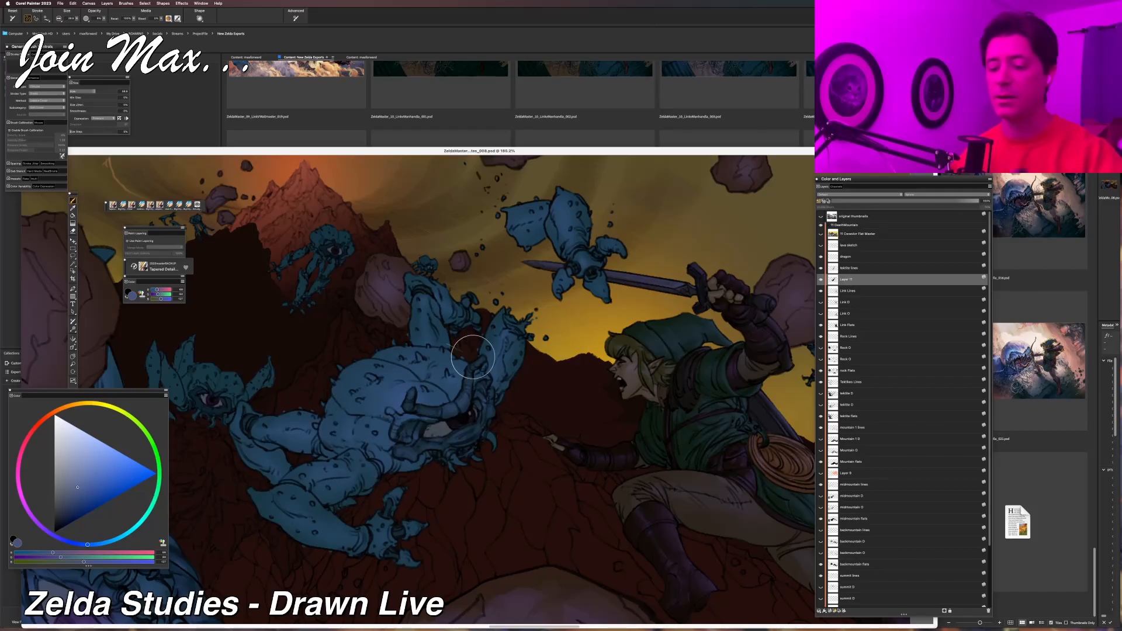
pyautogui.moveTo(403, 435)
pyautogui.mouseDown()
pyautogui.moveTo(411, 450)
pyautogui.moveTo(409, 427)
pyautogui.mouseUp()
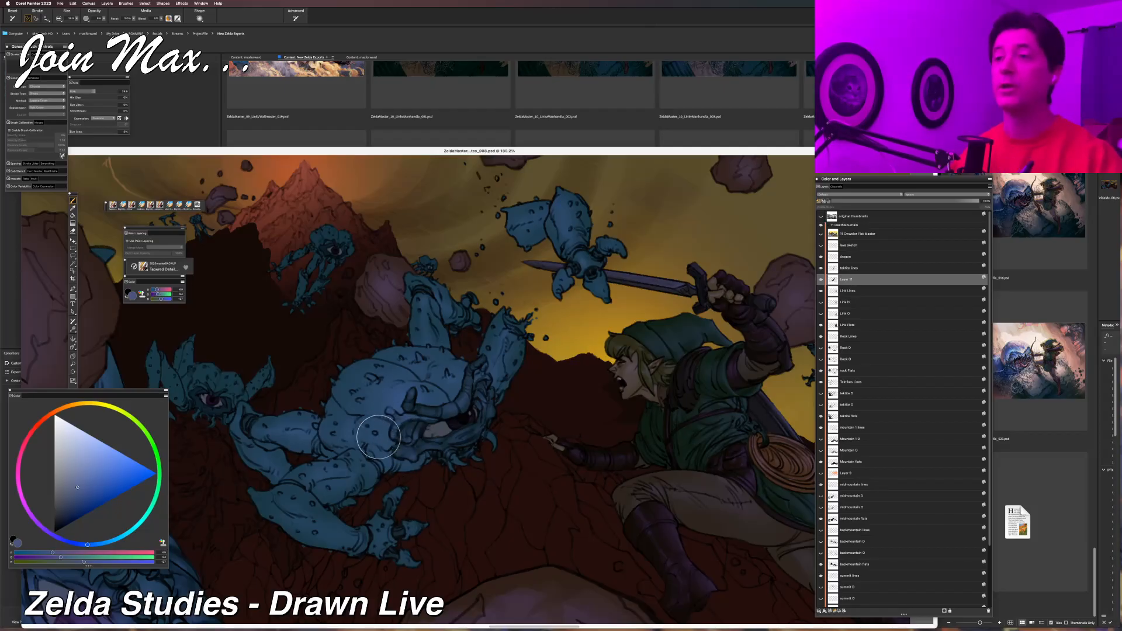
# Examine the central Tektite's new shading against the full illustration and up close.
pyautogui.press('super+alt+0')
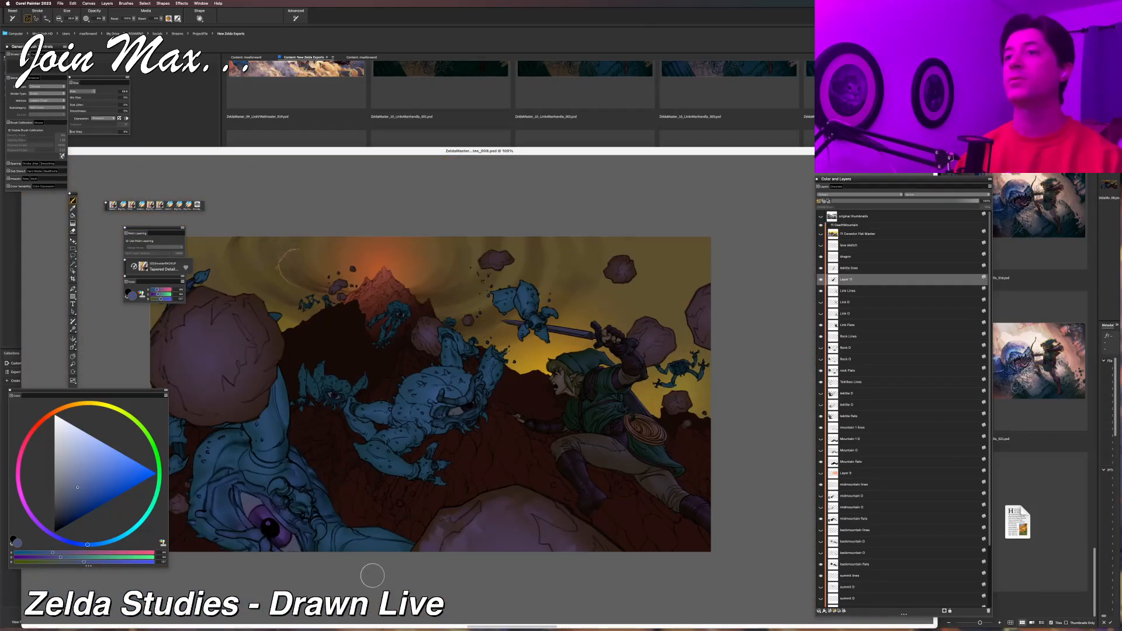
pyautogui.press('super+equal')
pyautogui.press('super+equal')
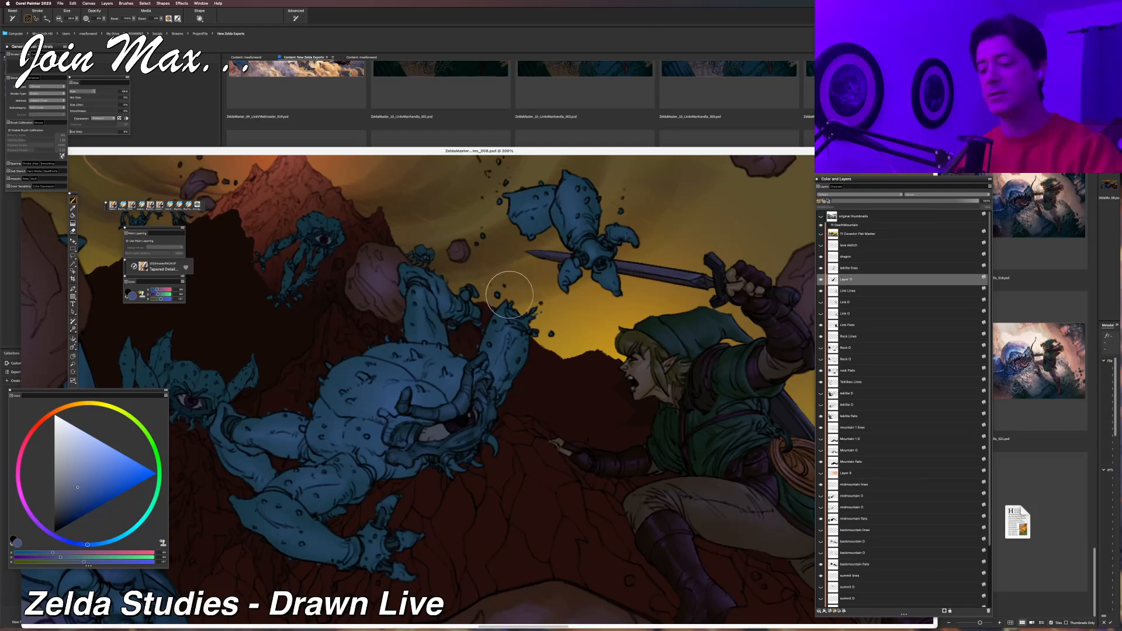
pyautogui.moveTo(356, 416); pyautogui.dragTo(420, 349)
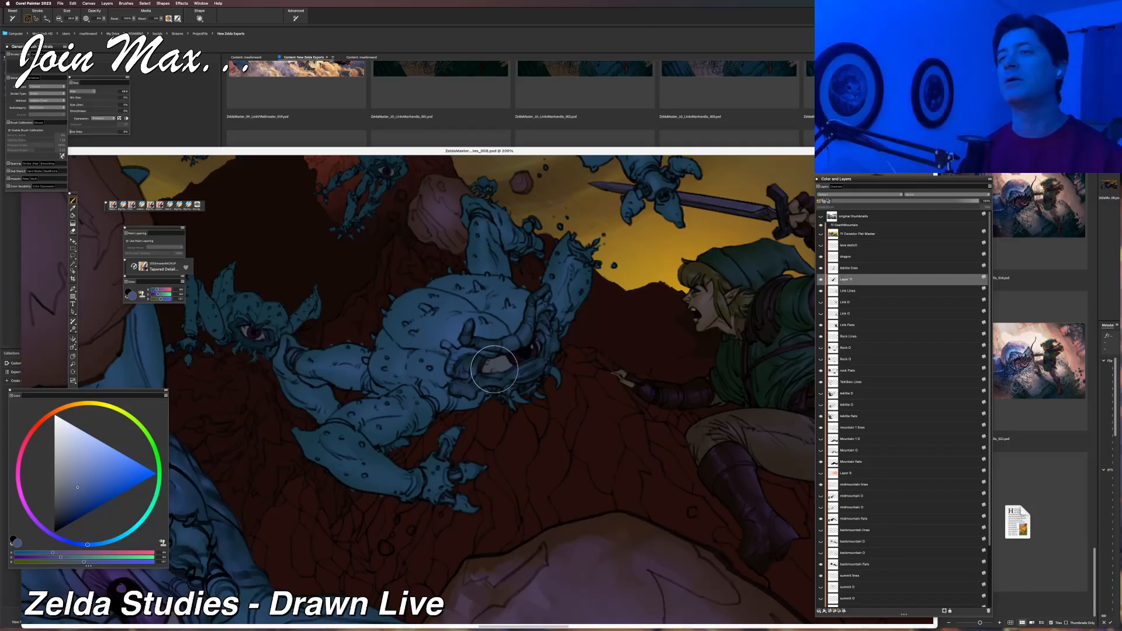
pyautogui.scroll(-5, 485, 379)
pyautogui.scroll(5, 512, 379)
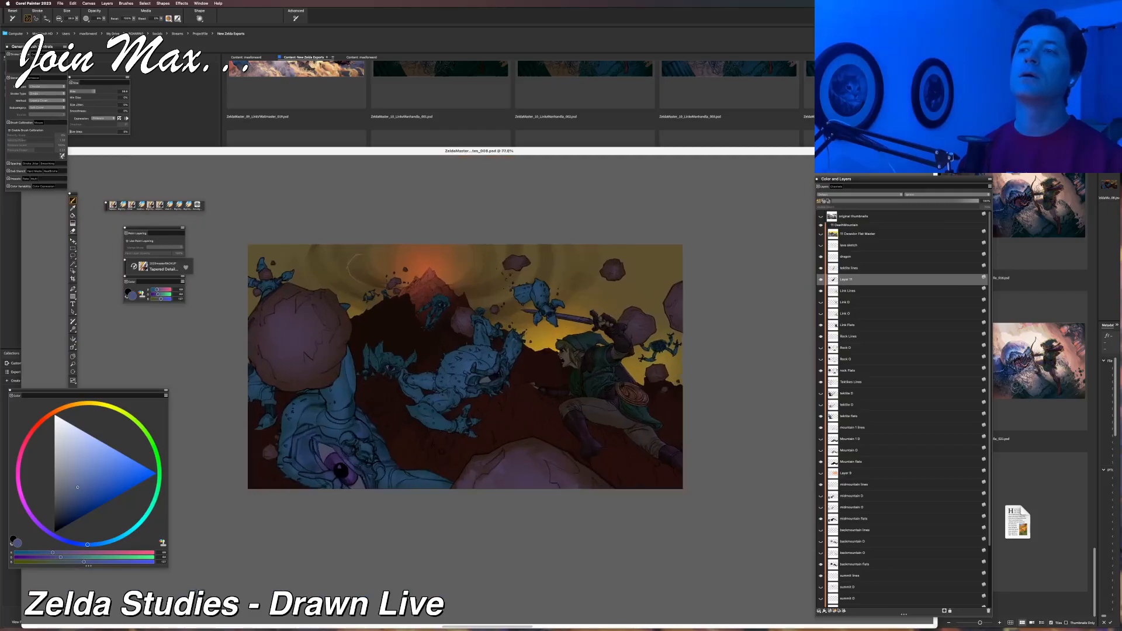
pyautogui.moveTo(512, 380); pyautogui.dragTo(454, 461)
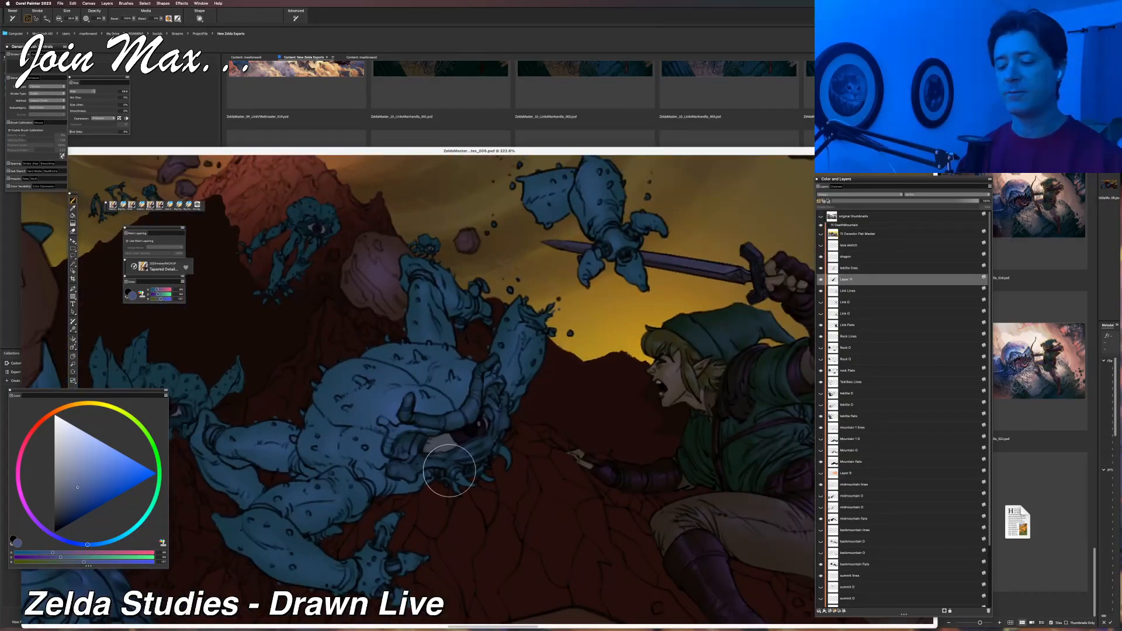
# Select the central Tektite's eye white with the Magic Wand, hide the outline and sample its grey with the Brush tool.
pyautogui.press('w')
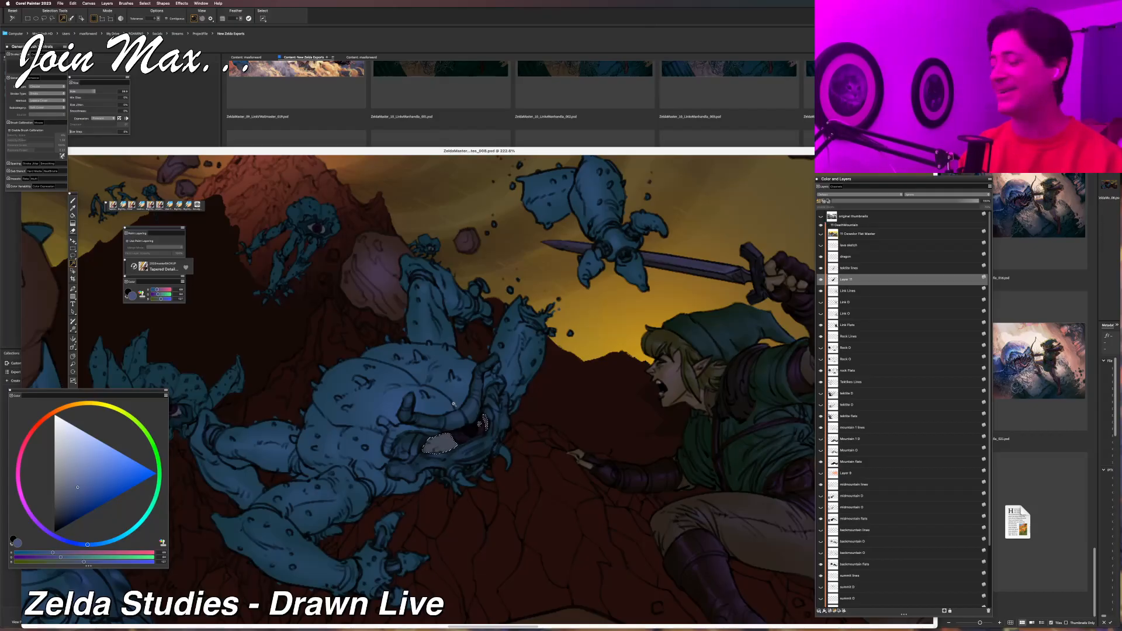
pyautogui.press('super+d')
pyautogui.press('b')
pyautogui.keyDown('alt'); pyautogui.click(447, 443); pyautogui.keyUp('alt')
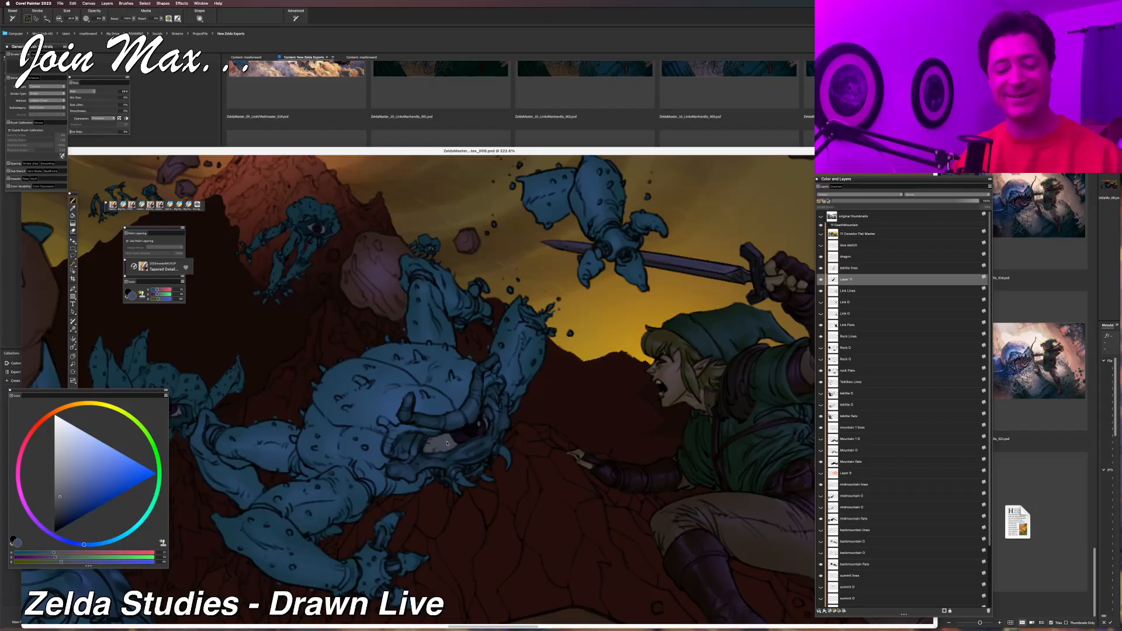
# Adjust the sampled grey's RGB values to a lighter blue-violet and enlarge the Tapered Detail brush for the eye white.
pyautogui.click(73, 554)
pyautogui.click(73, 557)
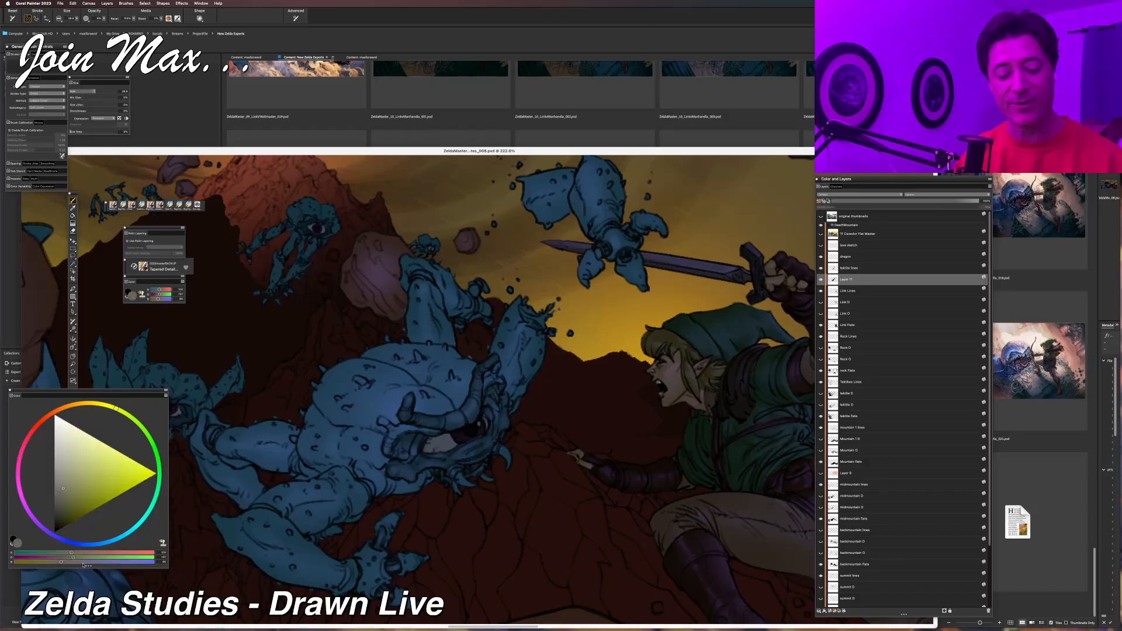
pyautogui.click(82, 563)
pyautogui.click(101, 562)
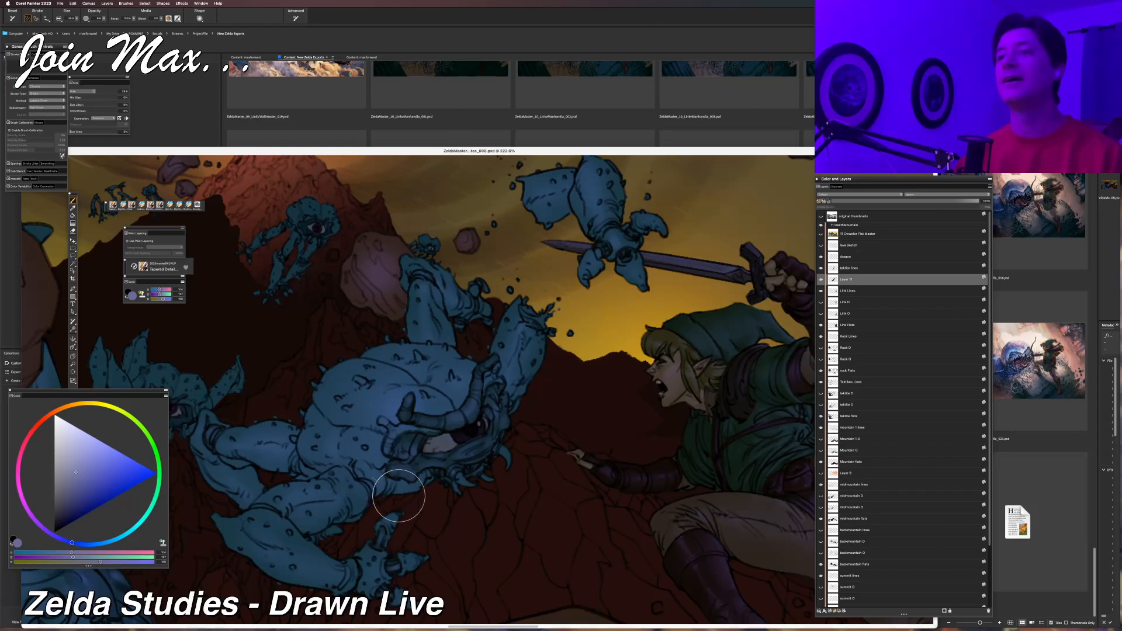
pyautogui.moveTo(77, 19); pyautogui.dragTo(80, 19)
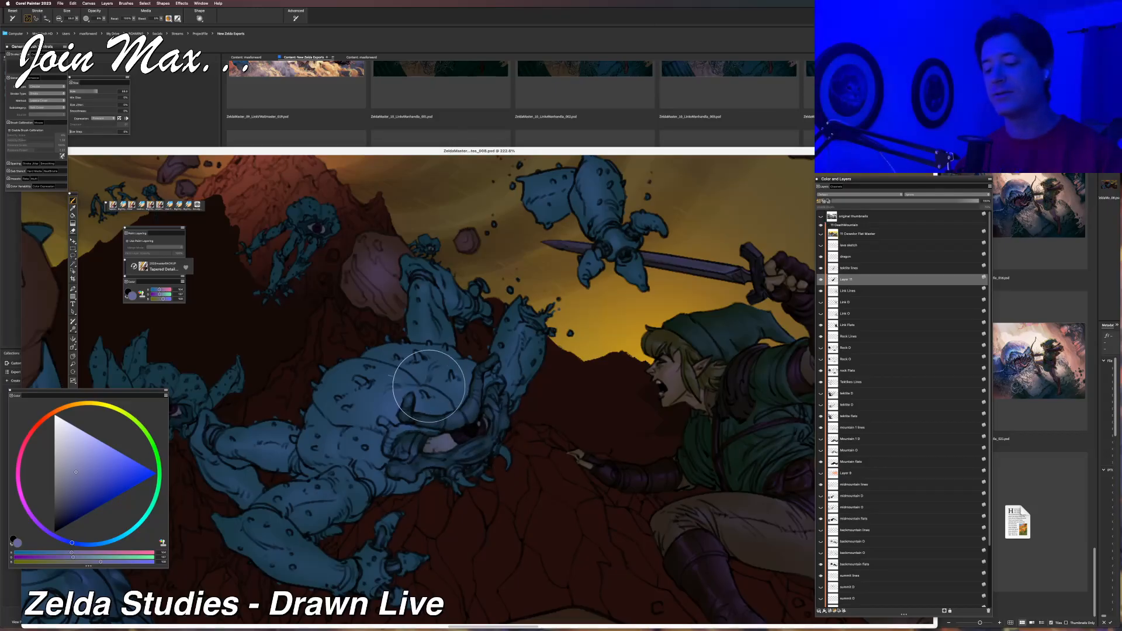
# Undo back to the central Tektite's eye white selection, hide its outline and return to the Brush tool.
pyautogui.press('super+z')
pyautogui.press('super+z')
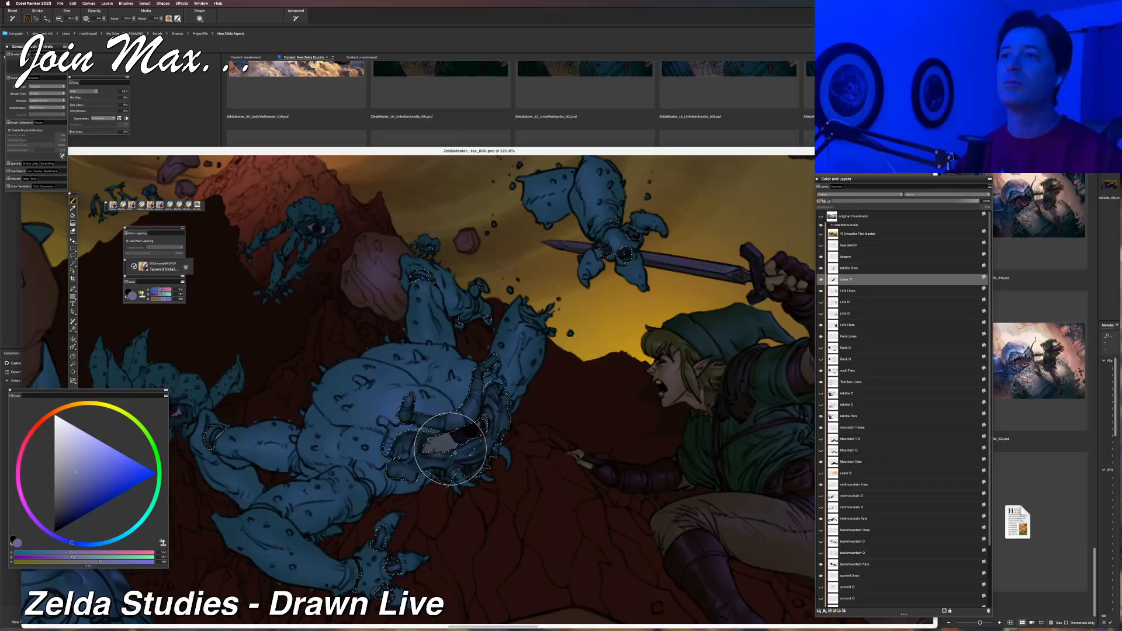
pyautogui.press('super+z')
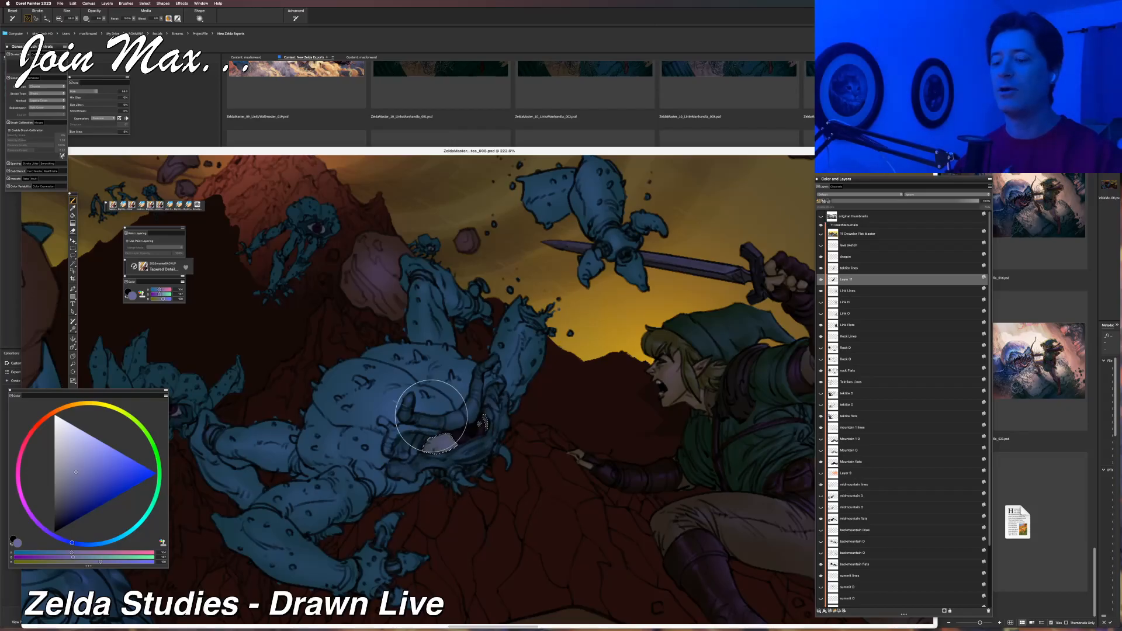
pyautogui.press('l')
pyautogui.press('b')
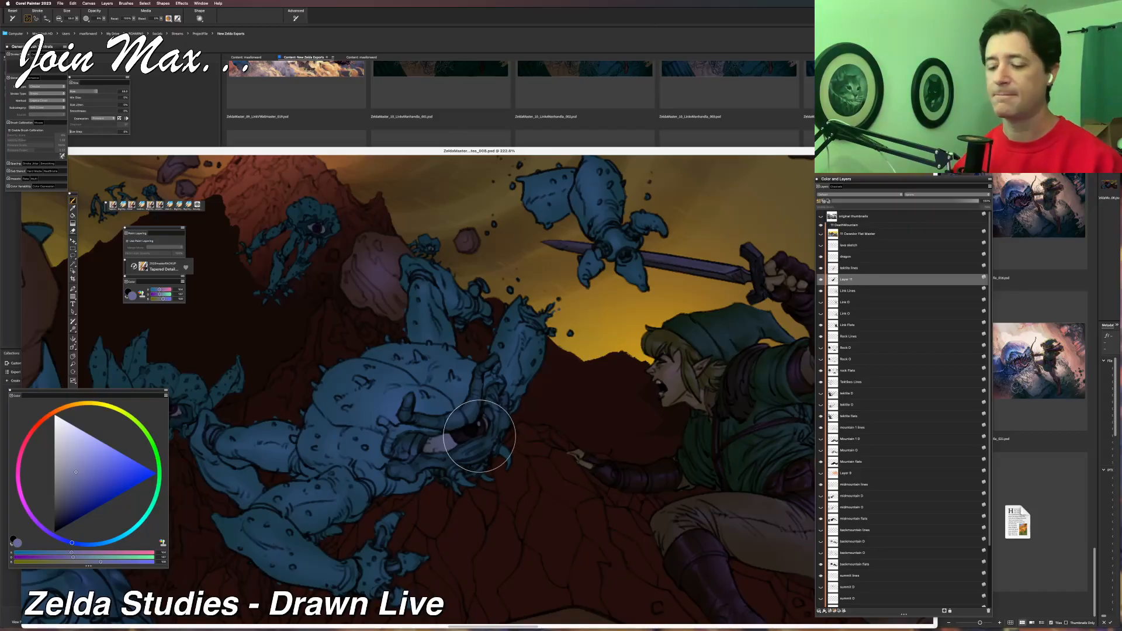
# Select the central Tektite's dark iris with the Magic Wand, hide the outline and return to the Brush tool.
pyautogui.press('m')
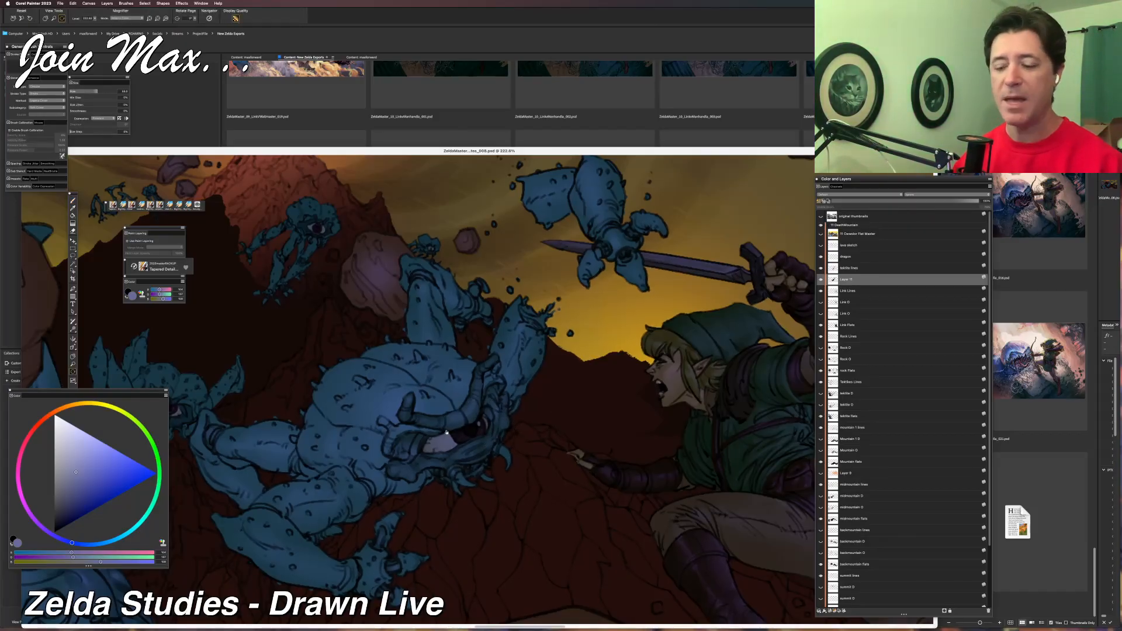
pyautogui.press('w')
pyautogui.click(483, 430)
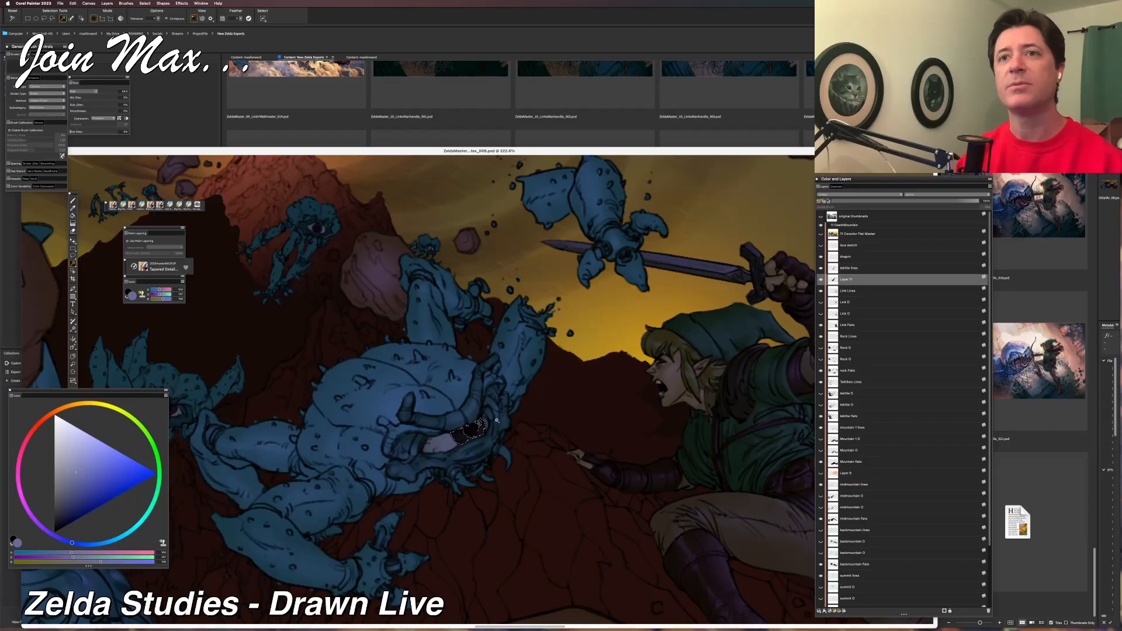
pyautogui.press('super+d')
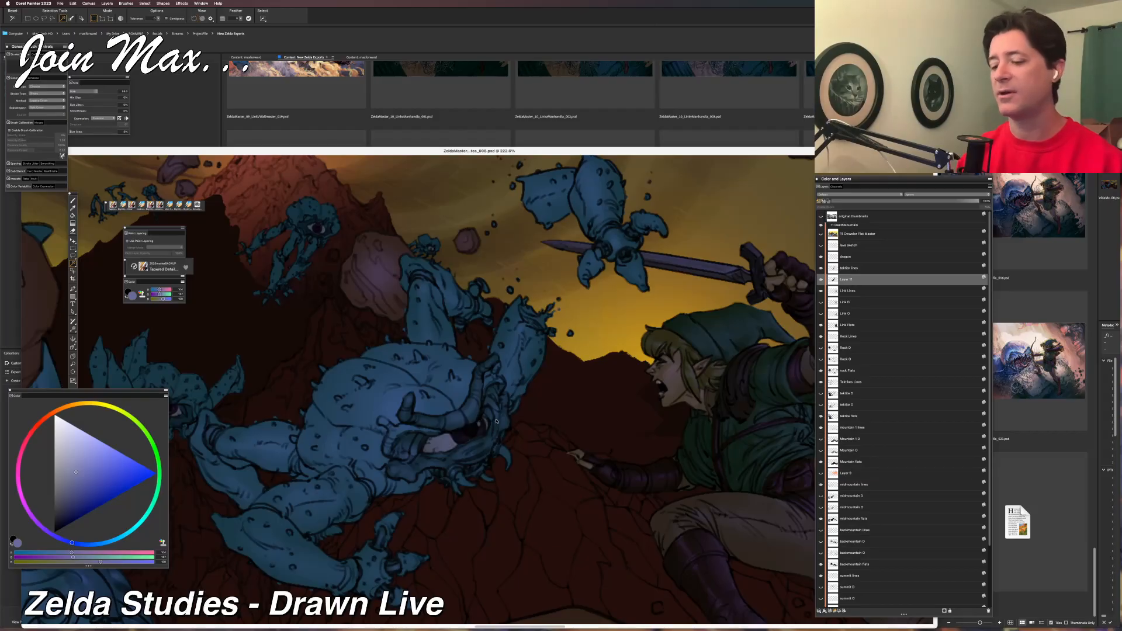
pyautogui.press('b')
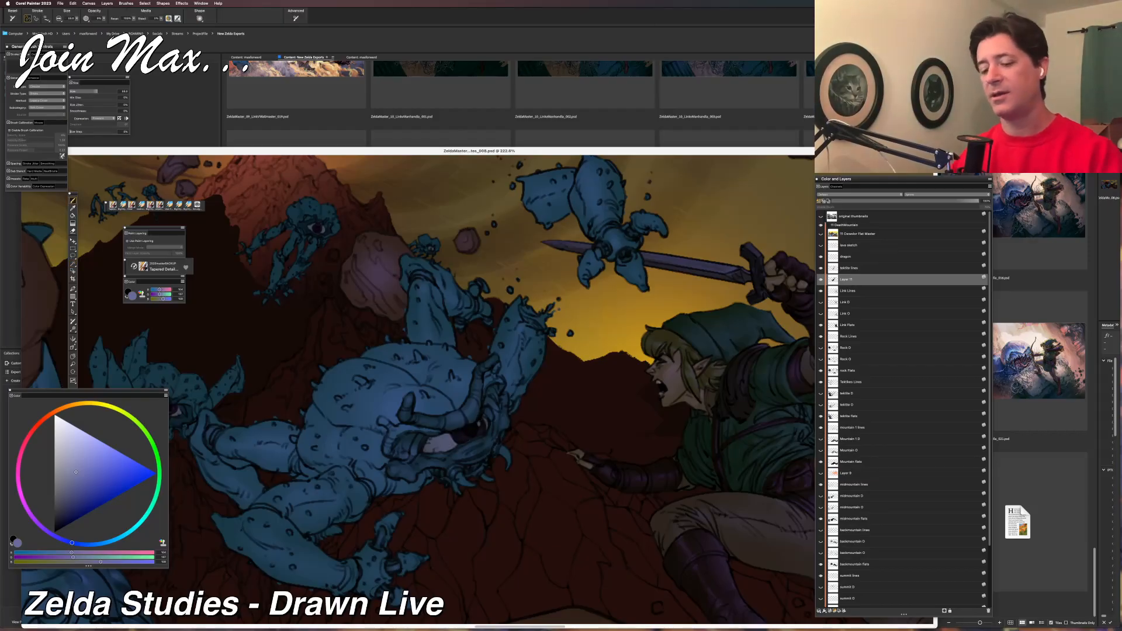
# Sample the iris's dark purple and shift its RGB values to a brighter blue-violet.
pyautogui.keyDown('alt'); pyautogui.click(481, 429); pyautogui.keyUp('alt')
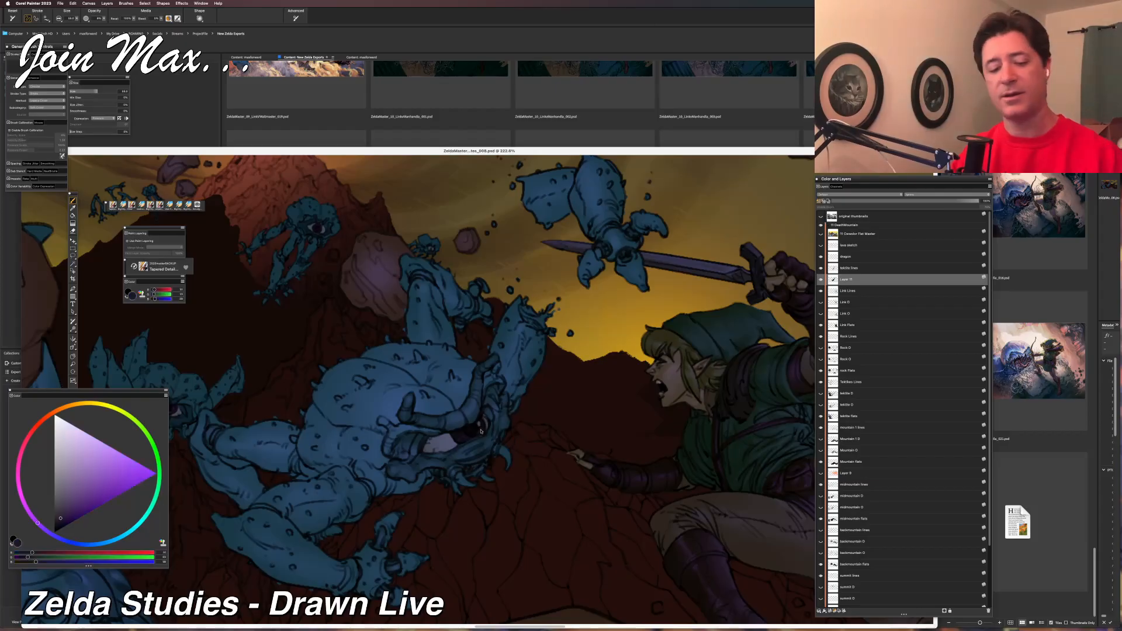
pyautogui.click(46, 557)
pyautogui.click(55, 562)
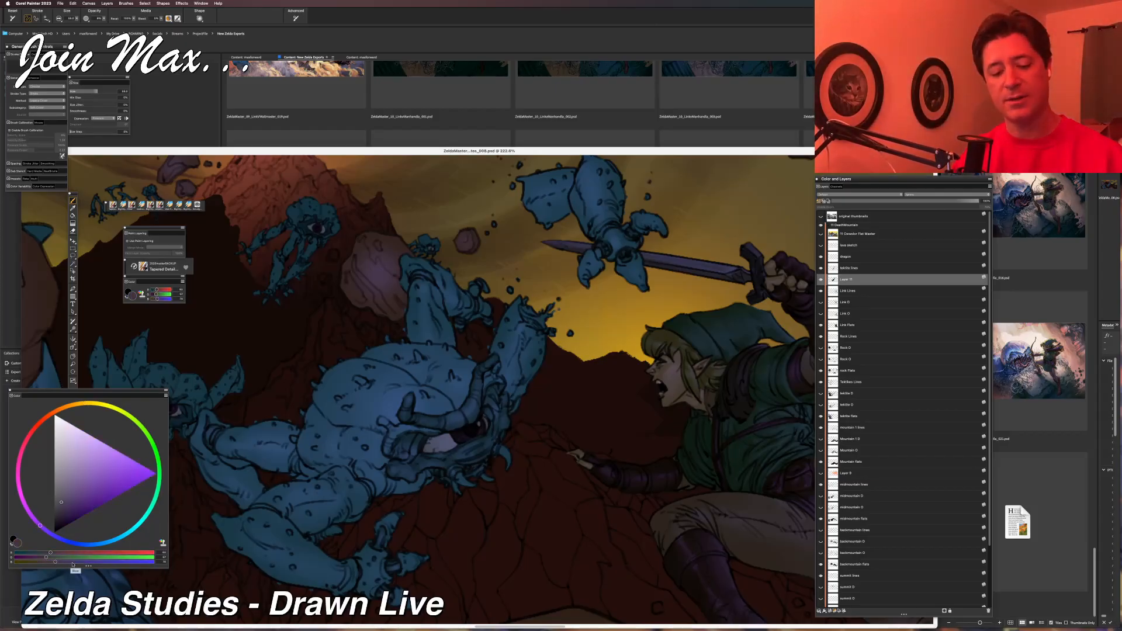
pyautogui.click(72, 562)
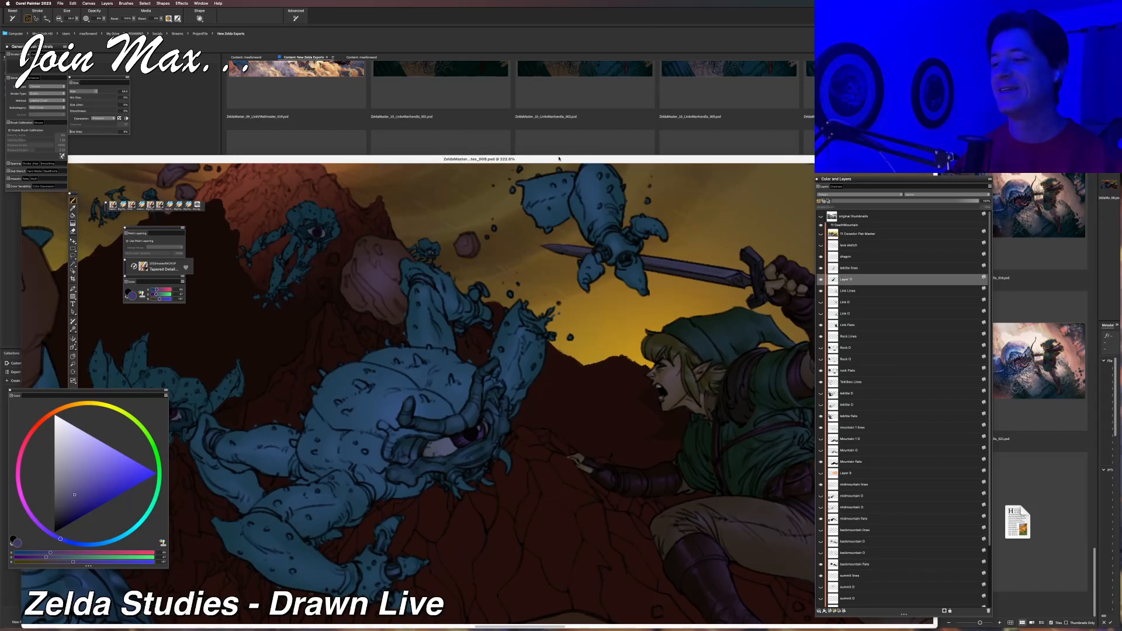
# Reposition the document window and review the painted eye and body within the wider composition.
pyautogui.moveTo(561, 146); pyautogui.dragTo(562, 126)
pyautogui.scroll(-2, 564, 190)
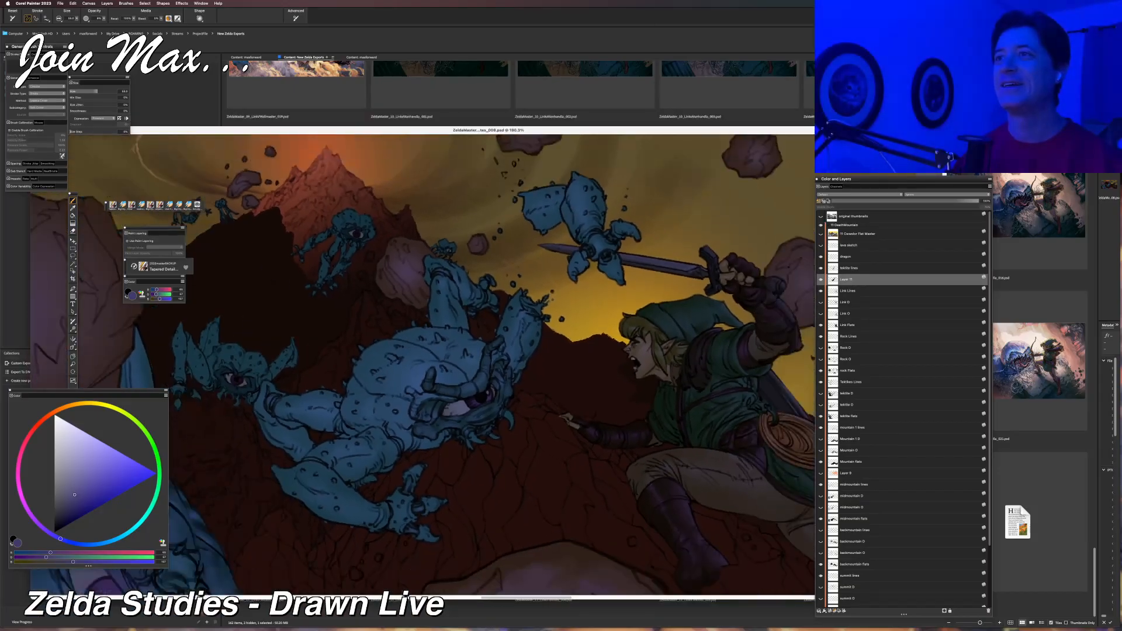
pyautogui.moveTo(488, 312); pyautogui.dragTo(570, 287)
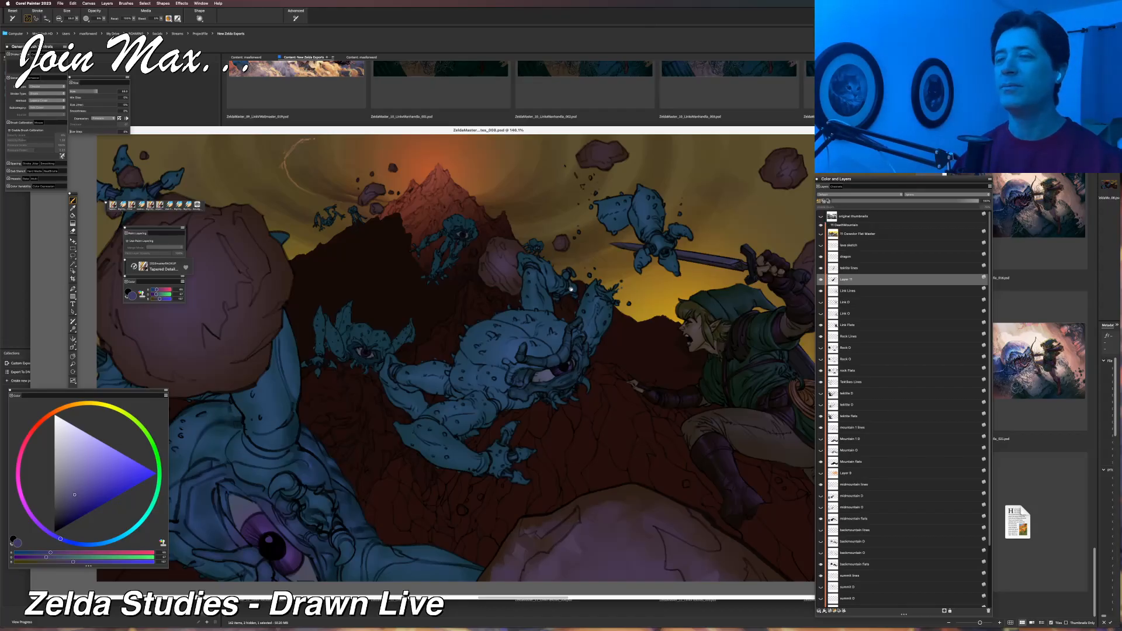
pyautogui.moveTo(566, 301)
pyautogui.mouseDown()
pyautogui.moveTo(362, 301)
pyautogui.moveTo(513, 286)
pyautogui.moveTo(652, 285)
pyautogui.moveTo(679, 296)
pyautogui.moveTo(585, 292)
pyautogui.mouseUp()
pyautogui.scroll(5, 496, 342)
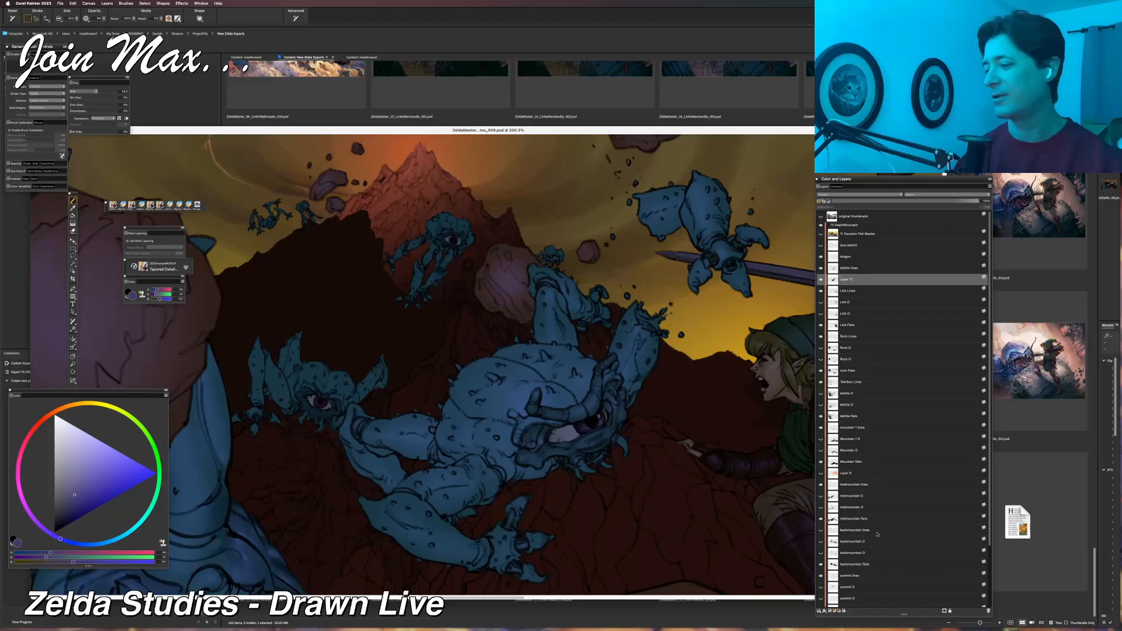
# Toggle the Layer 11, Link Flats and Tektite Flats layers off and on to identify what each one holds.
pyautogui.click(821, 280)
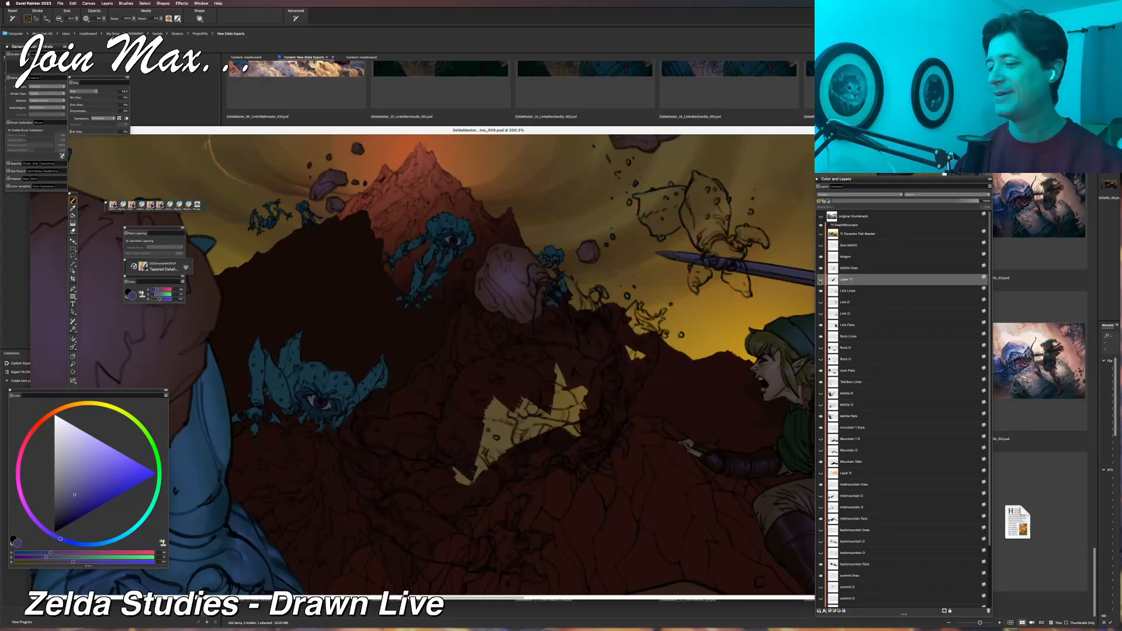
pyautogui.click(820, 280)
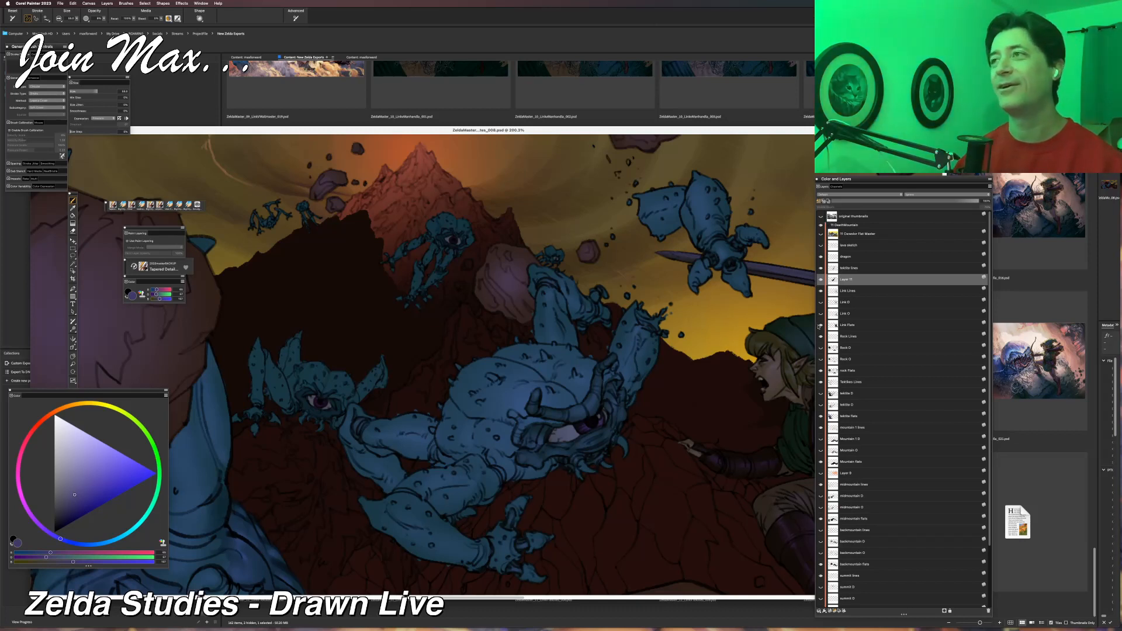
pyautogui.click(820, 325)
pyautogui.click(821, 325)
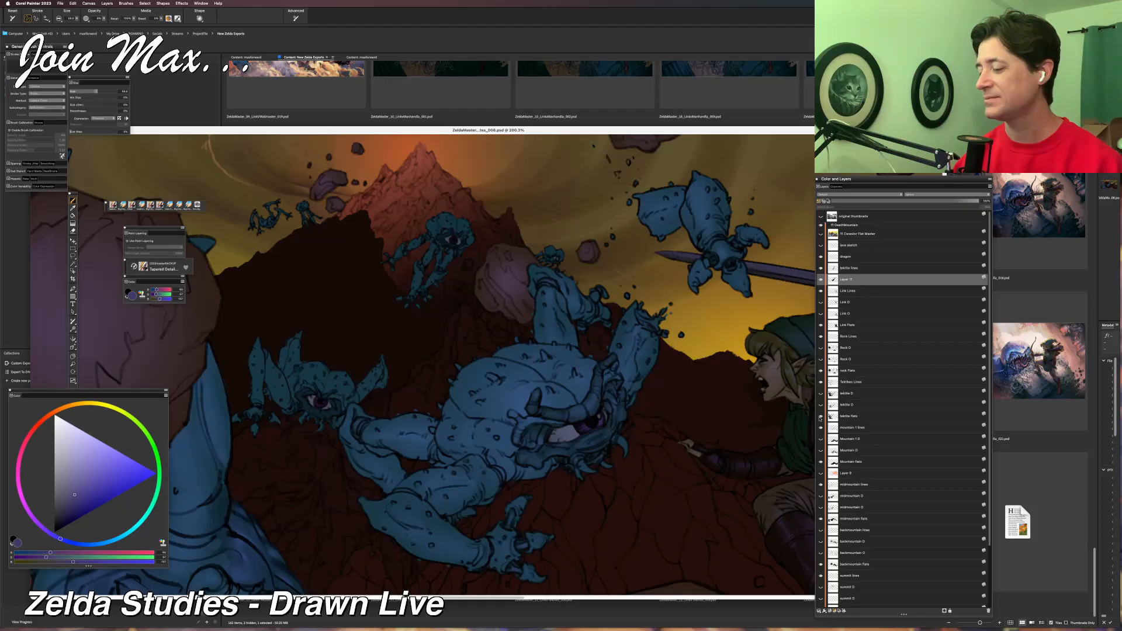
pyautogui.click(821, 416)
pyautogui.click(821, 417)
# Activate the Tektite Flats layer, select the remaining Tektites' darker face and joint areas with the Magic Wand, and check the layer's visibility.
pyautogui.click(831, 417)
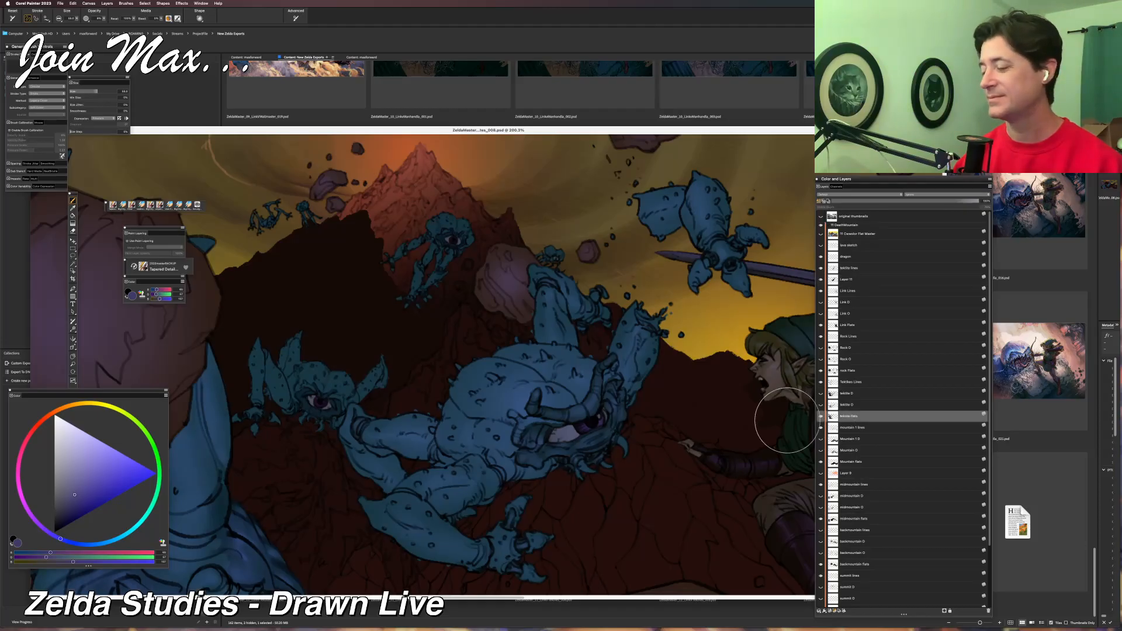
pyautogui.hscroll(-3, 783, 421)
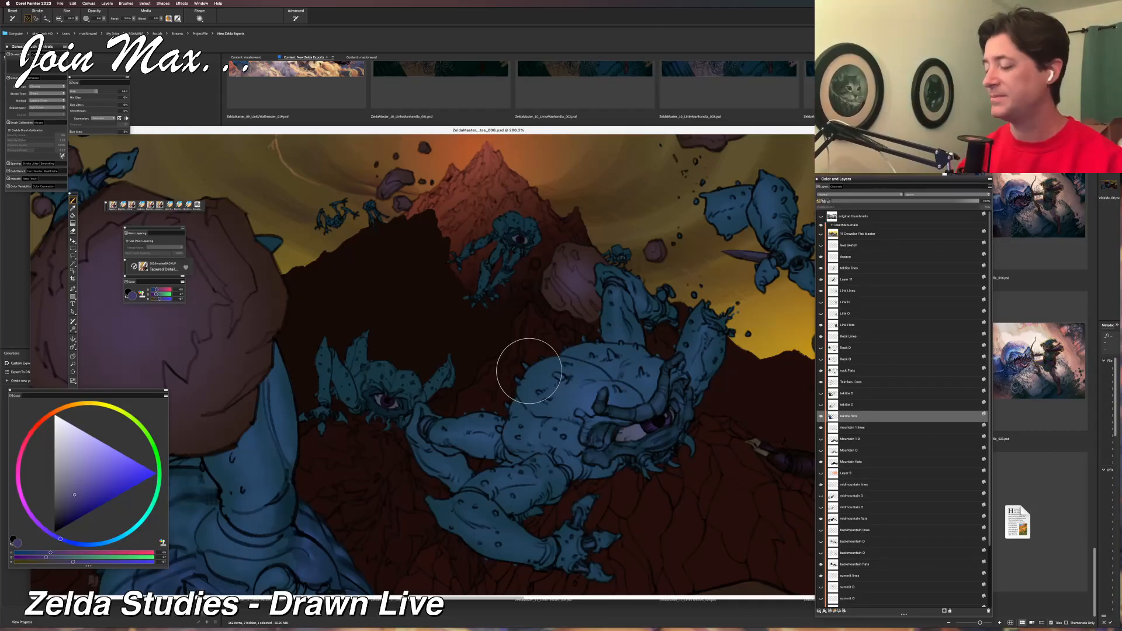
pyautogui.press('w')
pyautogui.click(778, 377)
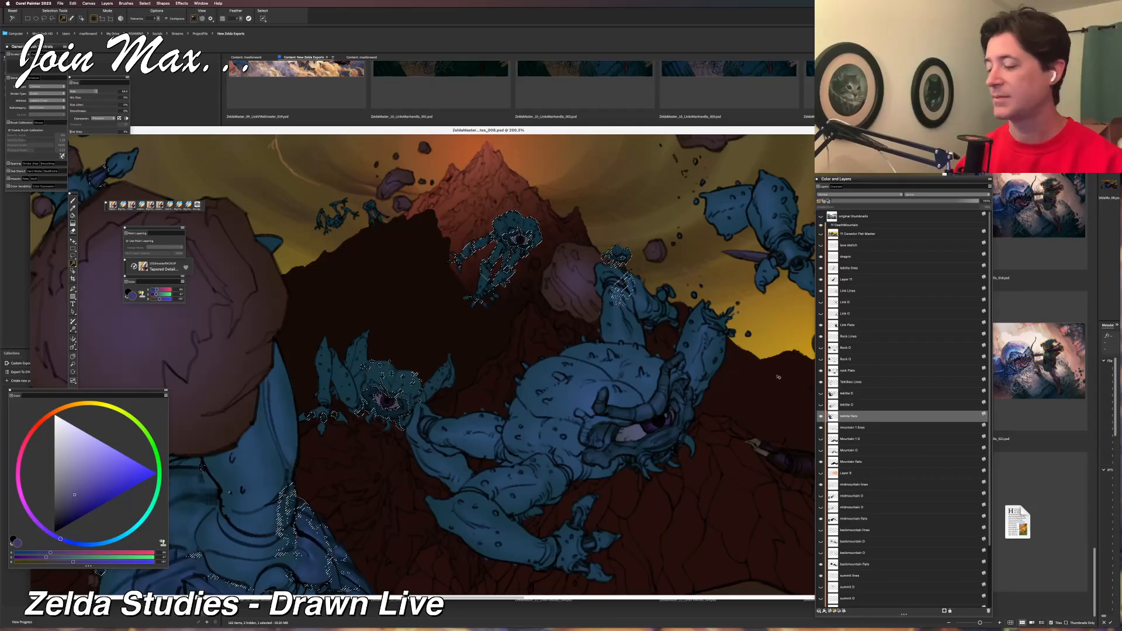
pyautogui.click(820, 416)
pyautogui.click(821, 416)
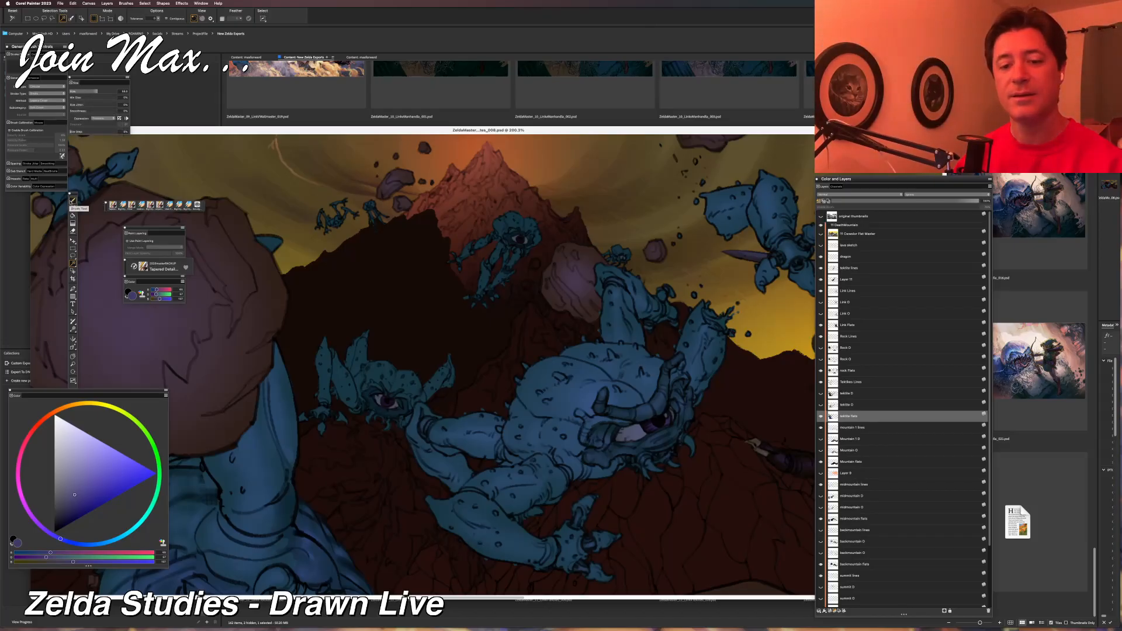
# Reposition the colour wheel and document window, and toggle the Tektite Flats layer off and on to inspect its contents.
pyautogui.moveTo(84, 392)
pyautogui.mouseDown()
pyautogui.moveTo(90, 415)
pyautogui.moveTo(83, 401)
pyautogui.mouseUp()
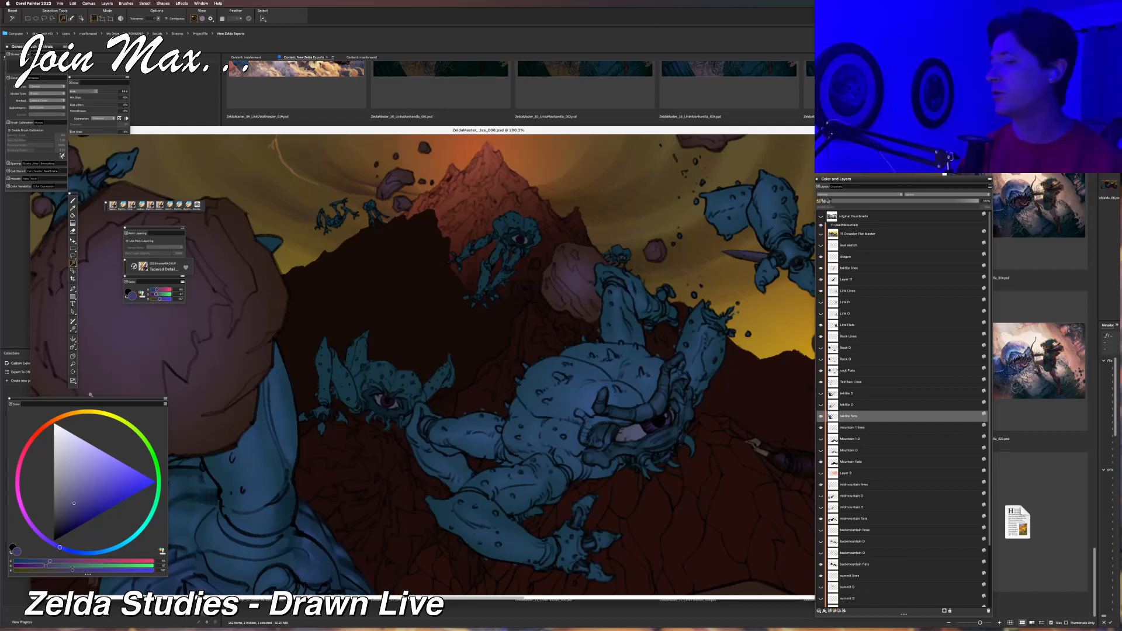
pyautogui.moveTo(217, 134)
pyautogui.mouseDown()
pyautogui.moveTo(243, 103)
pyautogui.moveTo(231, 134)
pyautogui.mouseUp()
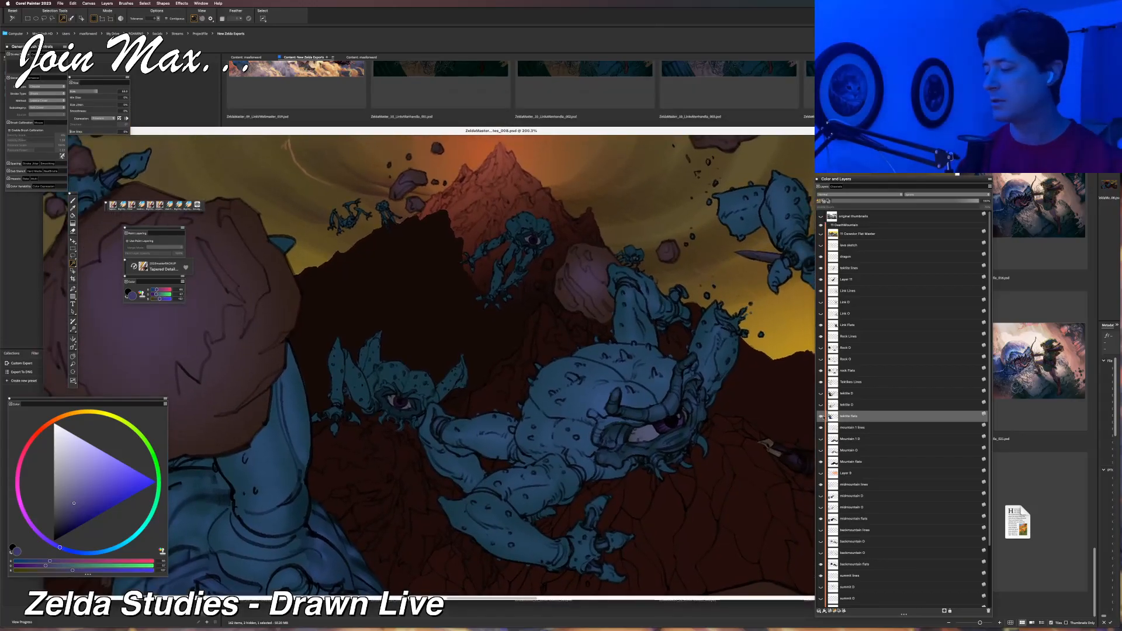
pyautogui.click(820, 416)
pyautogui.click(820, 417)
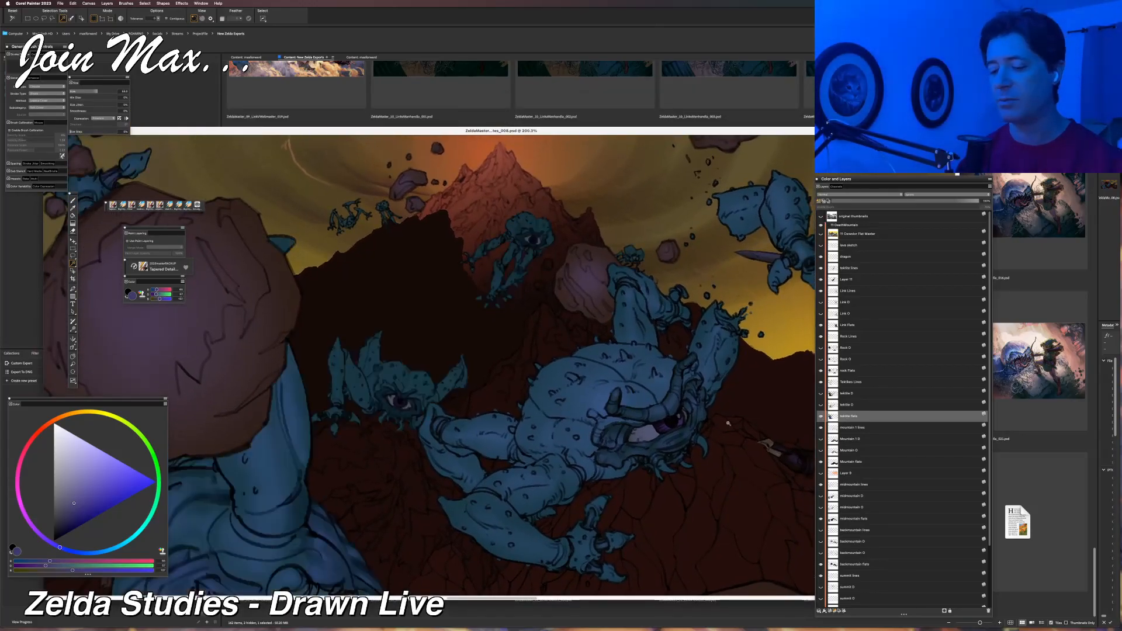
# Try selecting the background Tektites' blue skin areas one after another with the Magic Wand, and clear the selection.
pyautogui.click(408, 390)
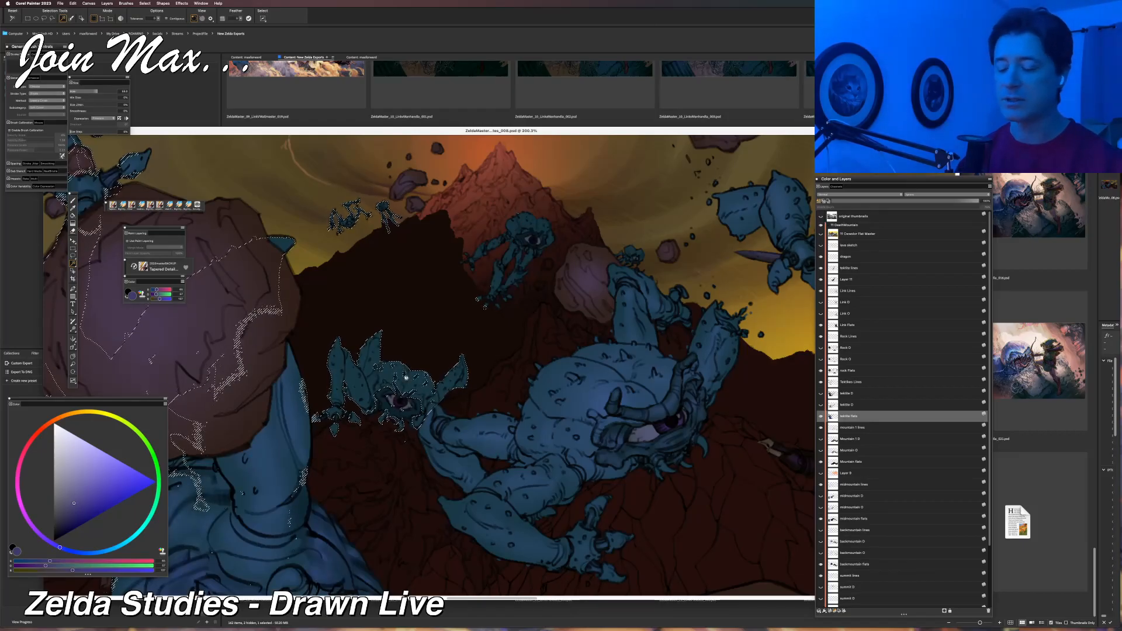
pyautogui.press('super+d')
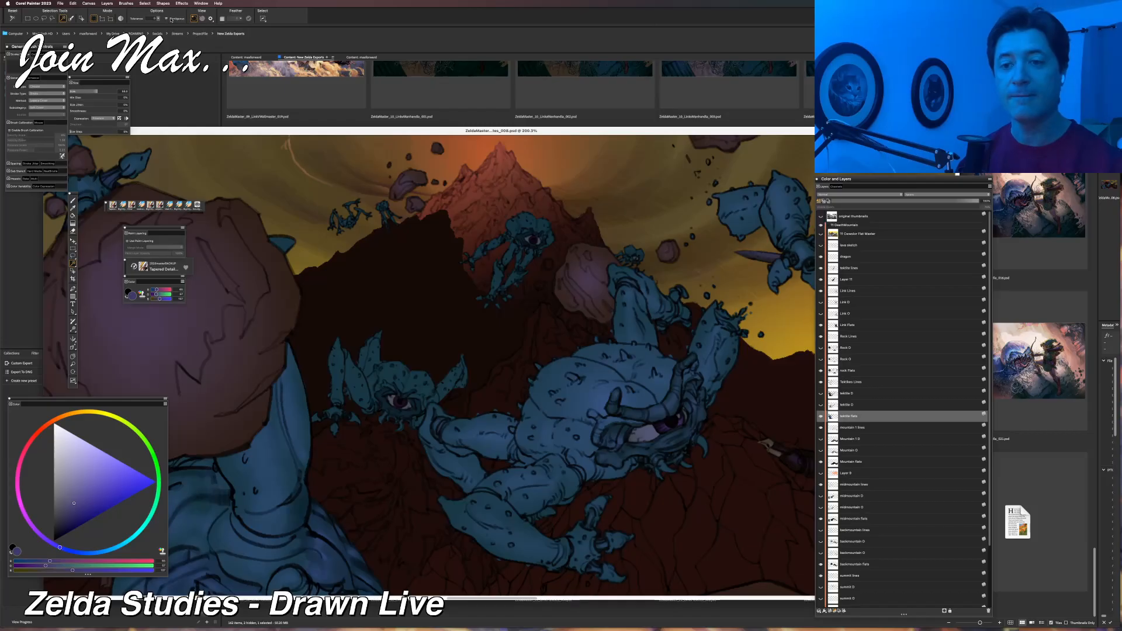
pyautogui.click(411, 377)
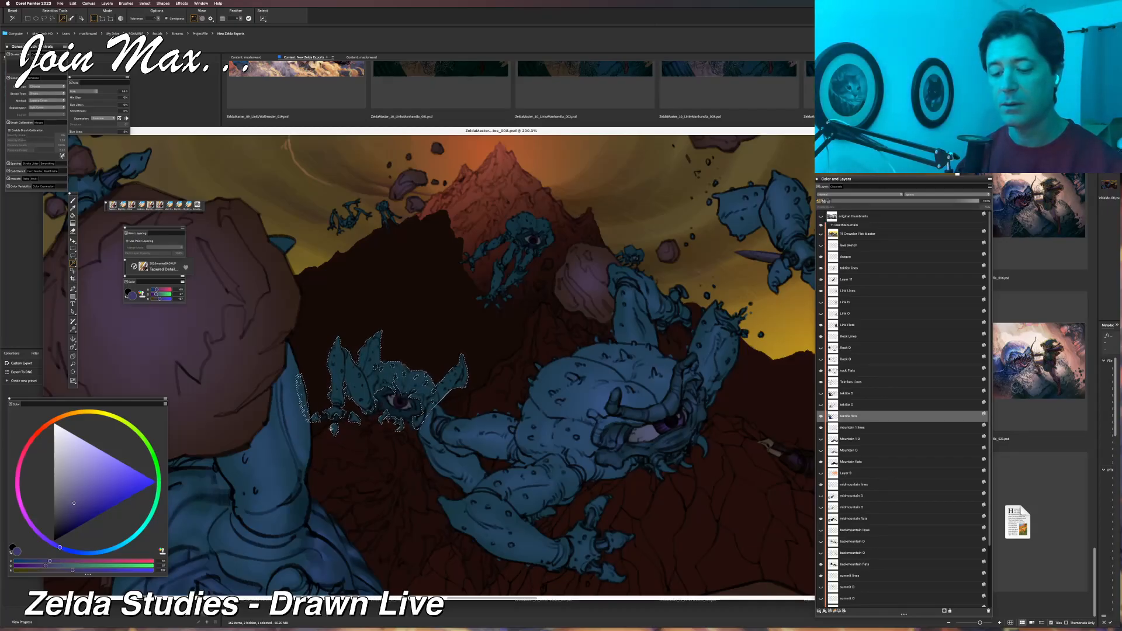
pyautogui.moveTo(442, 347); pyautogui.dragTo(383, 451)
pyautogui.keyDown('shift'); pyautogui.click(463, 329); pyautogui.keyUp('shift')
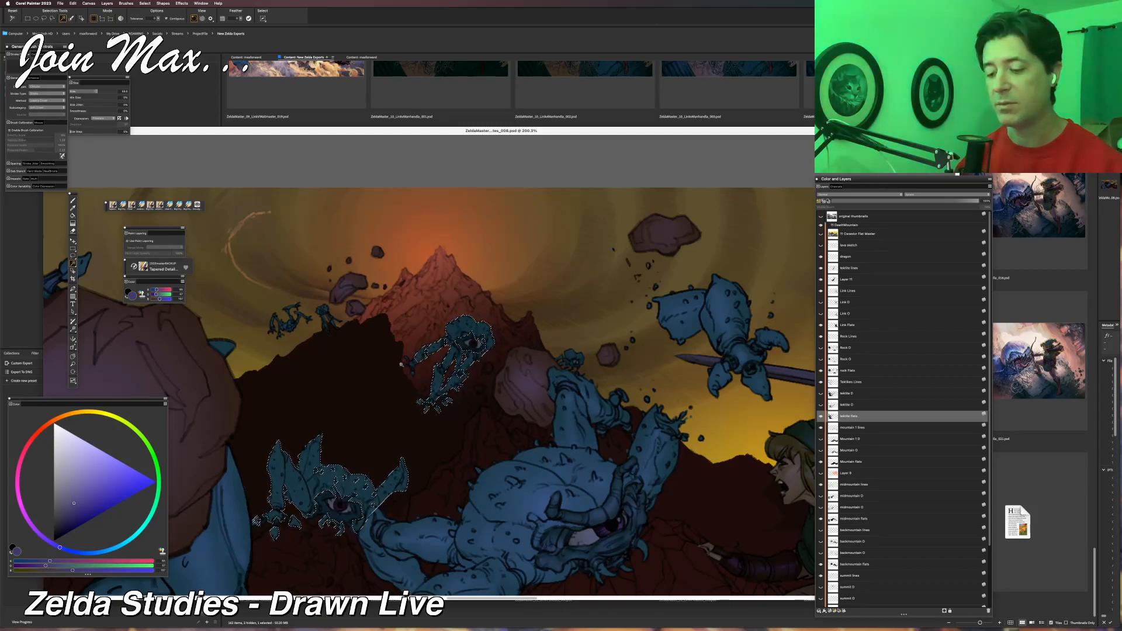
pyautogui.hscroll(5, 411, 363)
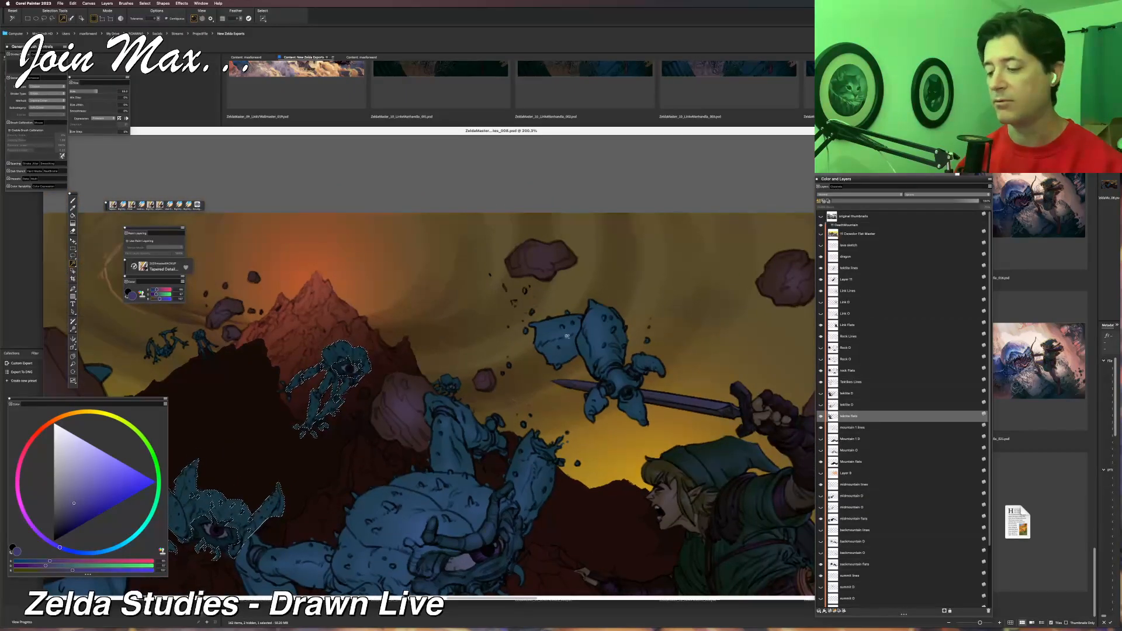
pyautogui.hscroll(-7, 451, 387)
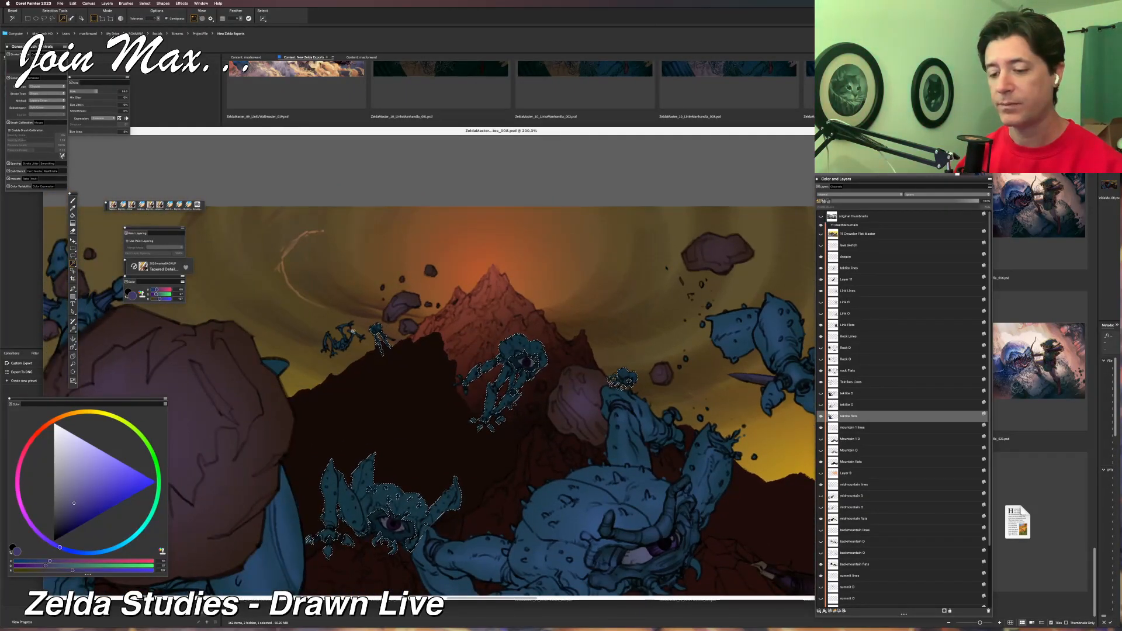
pyautogui.keyDown('shift'); pyautogui.click(342, 345); pyautogui.keyUp('shift')
pyautogui.press('super+minus')
pyautogui.moveTo(742, 426); pyautogui.dragTo(403, 330)
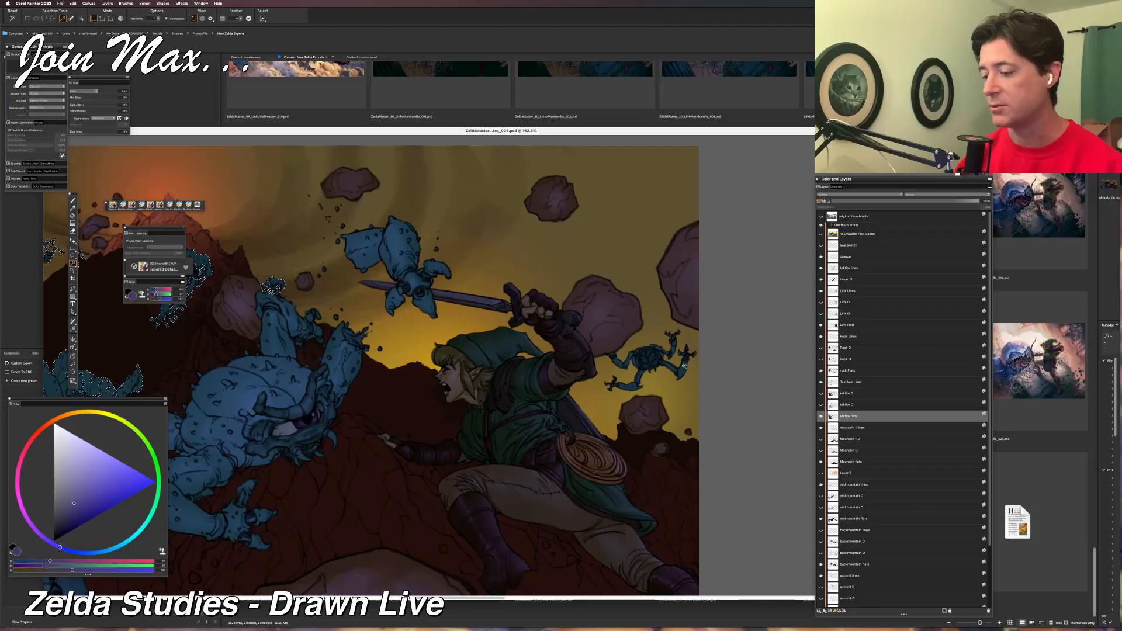
pyautogui.moveTo(416, 372); pyautogui.dragTo(693, 402)
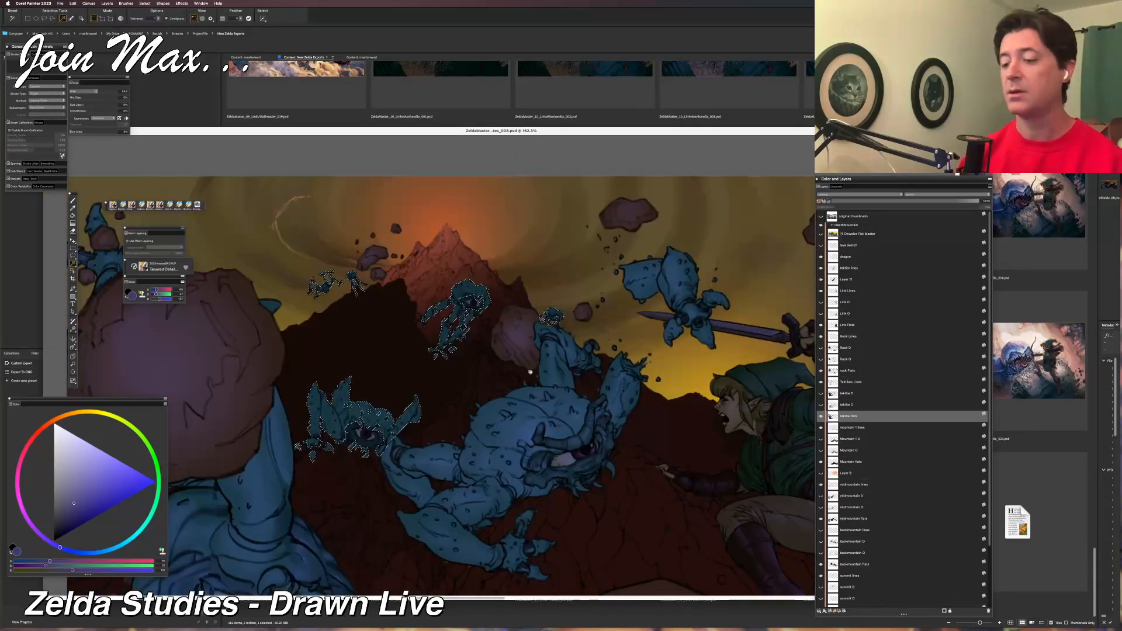
pyautogui.press('super+d')
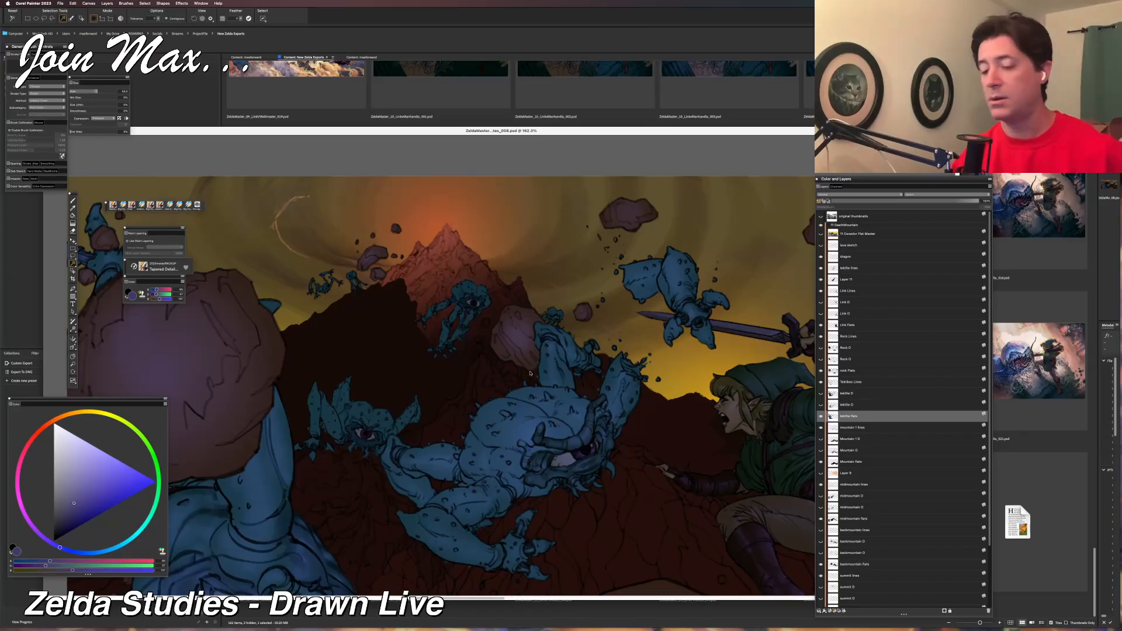
# Sample the summit Tektite's skin colour, mix it into a lighter muted blue, and return to the painting brush.
pyautogui.press('b')
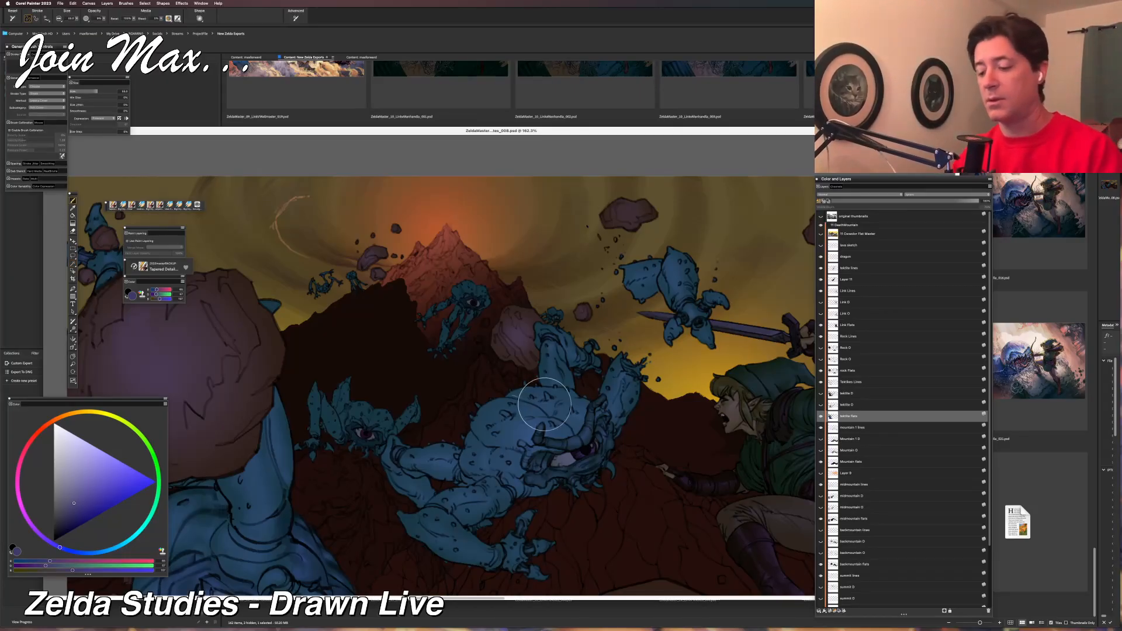
pyautogui.keyDown('alt'); pyautogui.click(468, 291); pyautogui.keyUp('alt')
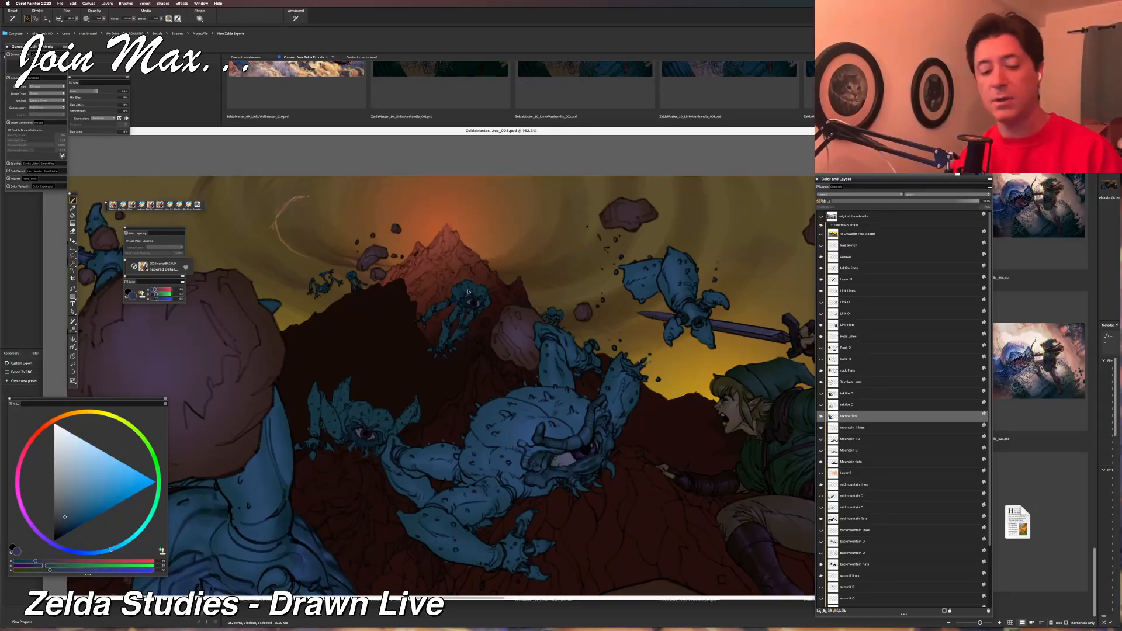
pyautogui.click(52, 562)
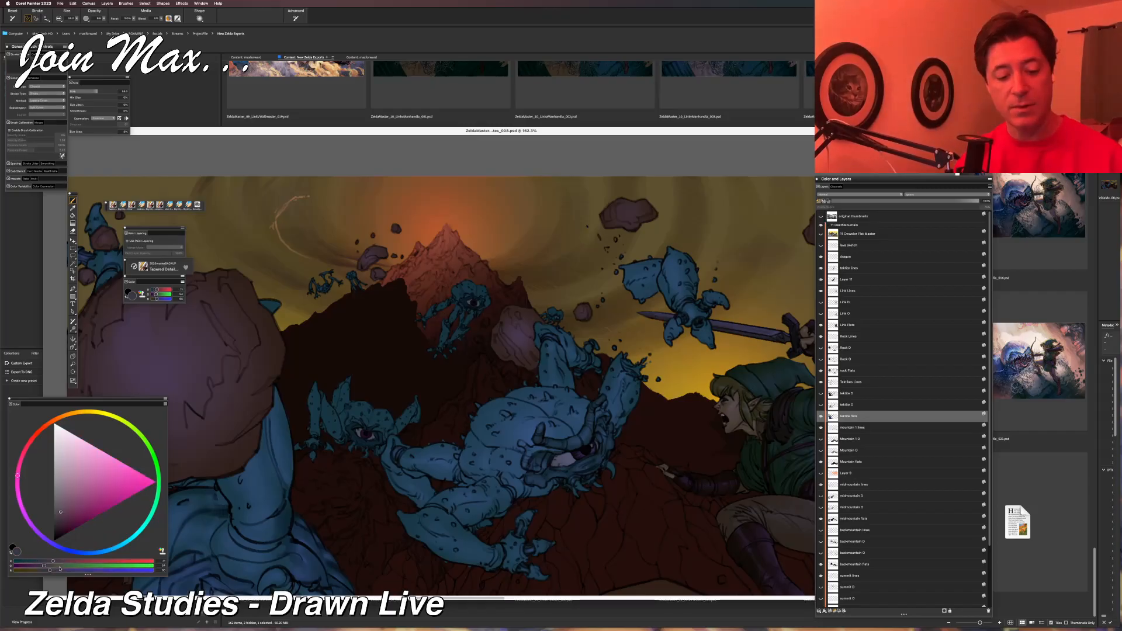
pyautogui.click(63, 566)
pyautogui.click(68, 570)
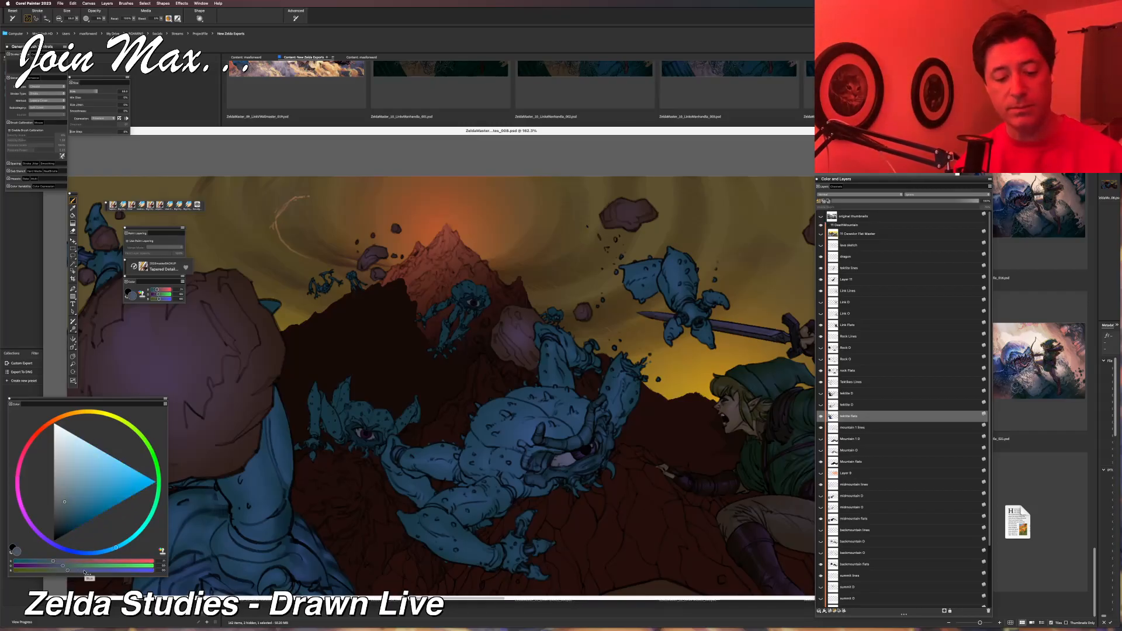
pyautogui.click(84, 571)
pyautogui.press('x')
pyautogui.press('b')
pyautogui.press('x')
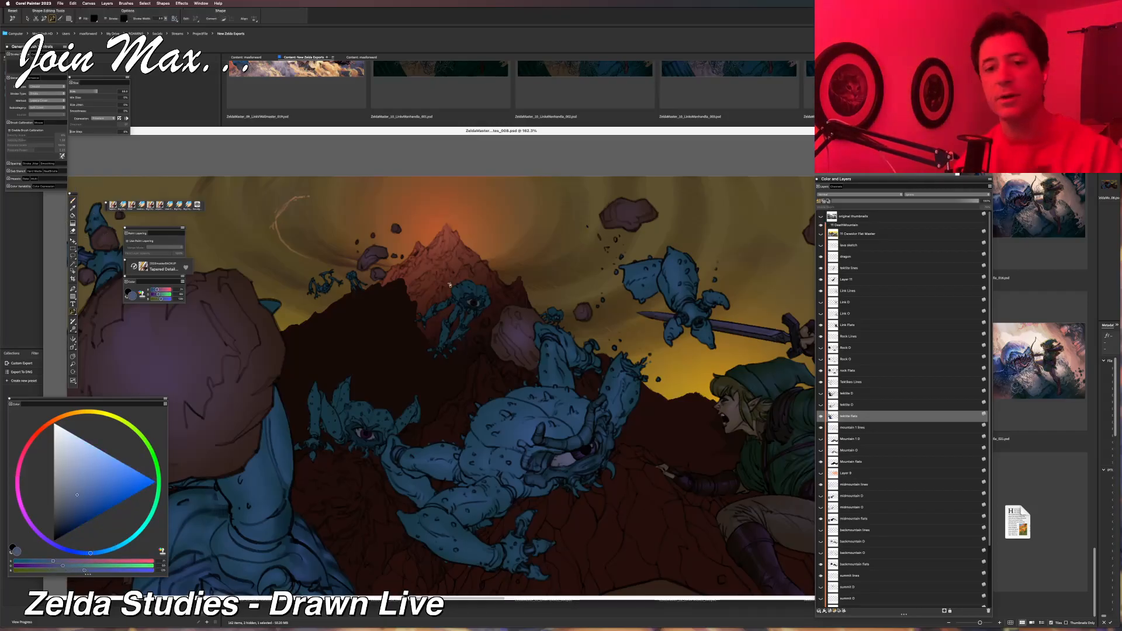
pyautogui.click(113, 206)
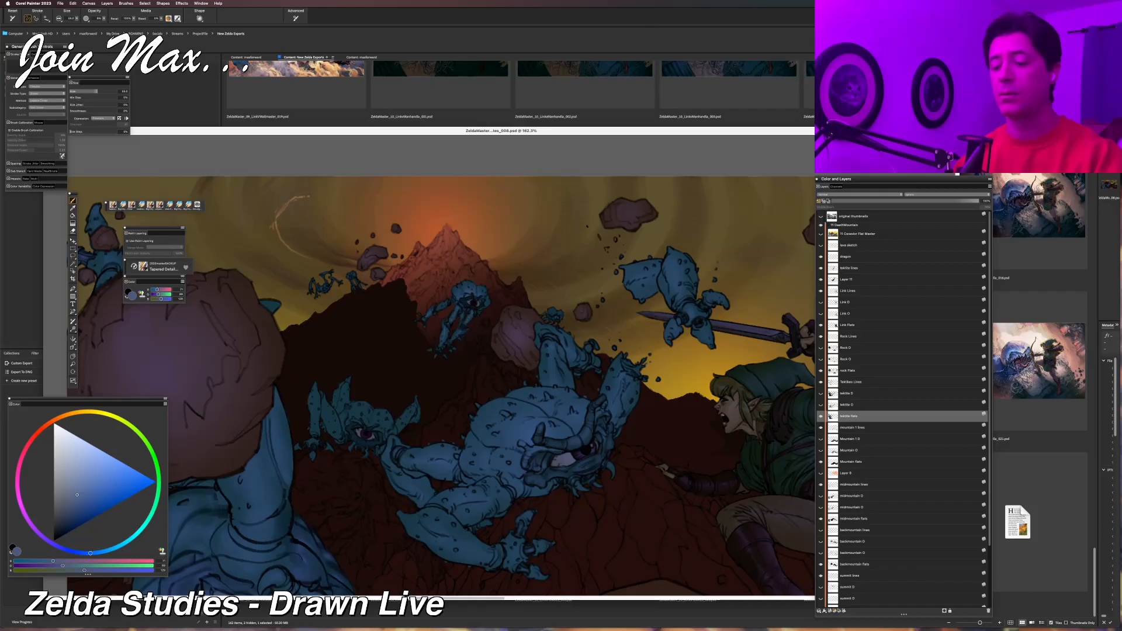
# Review the whole composition and toggle the central Tektite's line art layer and Layer 11 off and on to inspect their contents.
pyautogui.hscroll(3, 444, 324)
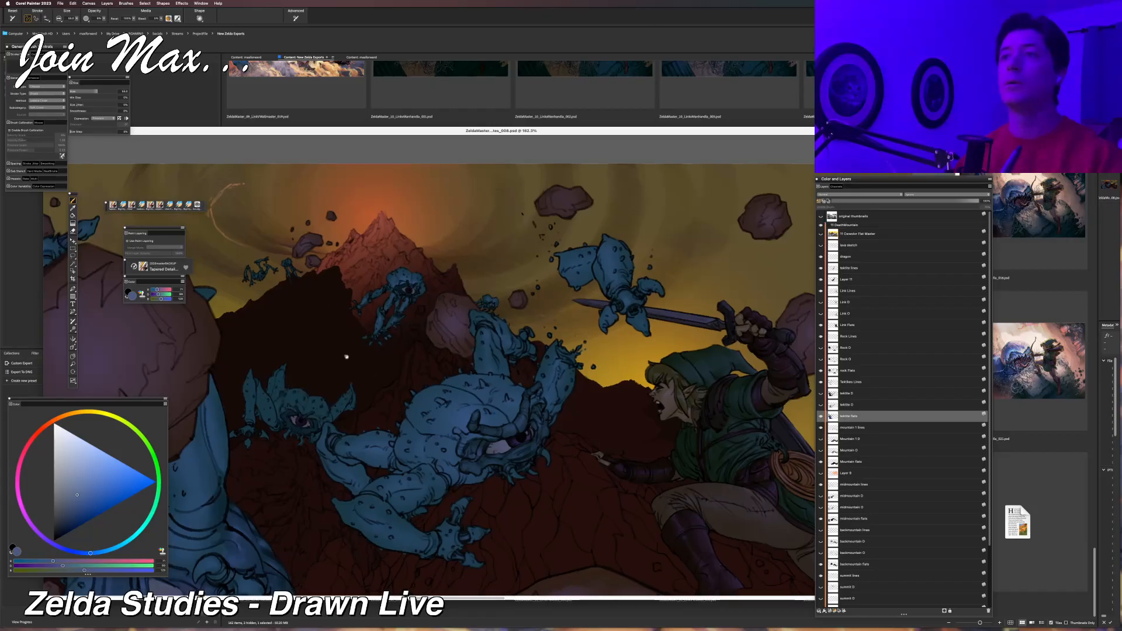
pyautogui.scroll(5, 346, 357)
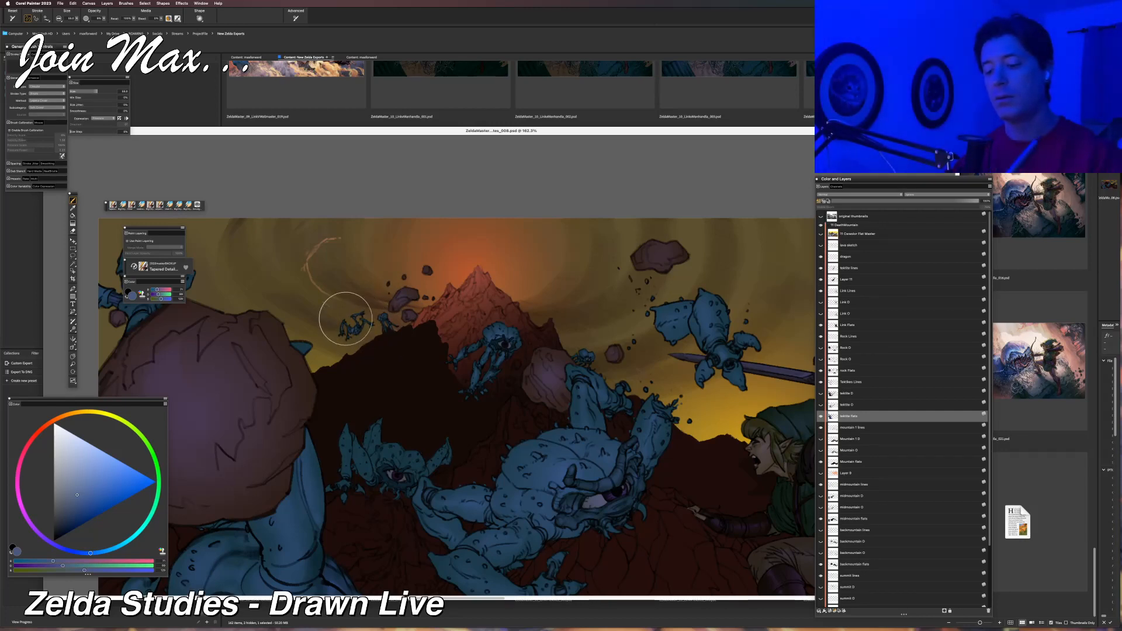
pyautogui.press('super+minus')
pyautogui.press('super+minus')
pyautogui.moveTo(329, 469); pyautogui.dragTo(288, 451)
pyautogui.press('super+equal')
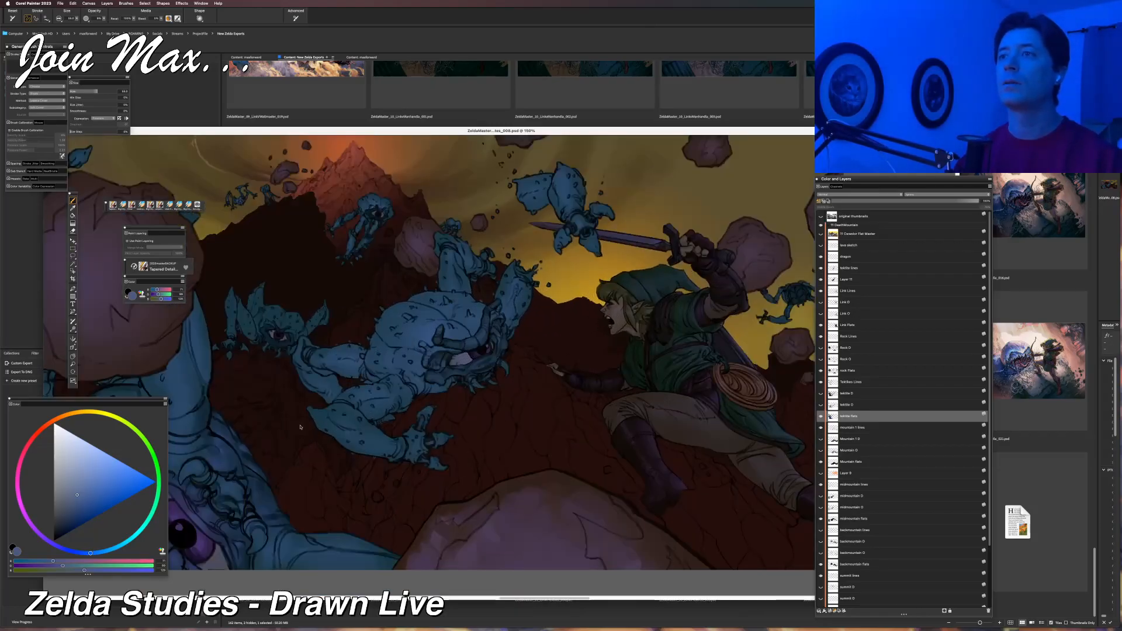
pyautogui.moveTo(294, 435); pyautogui.dragTo(312, 487)
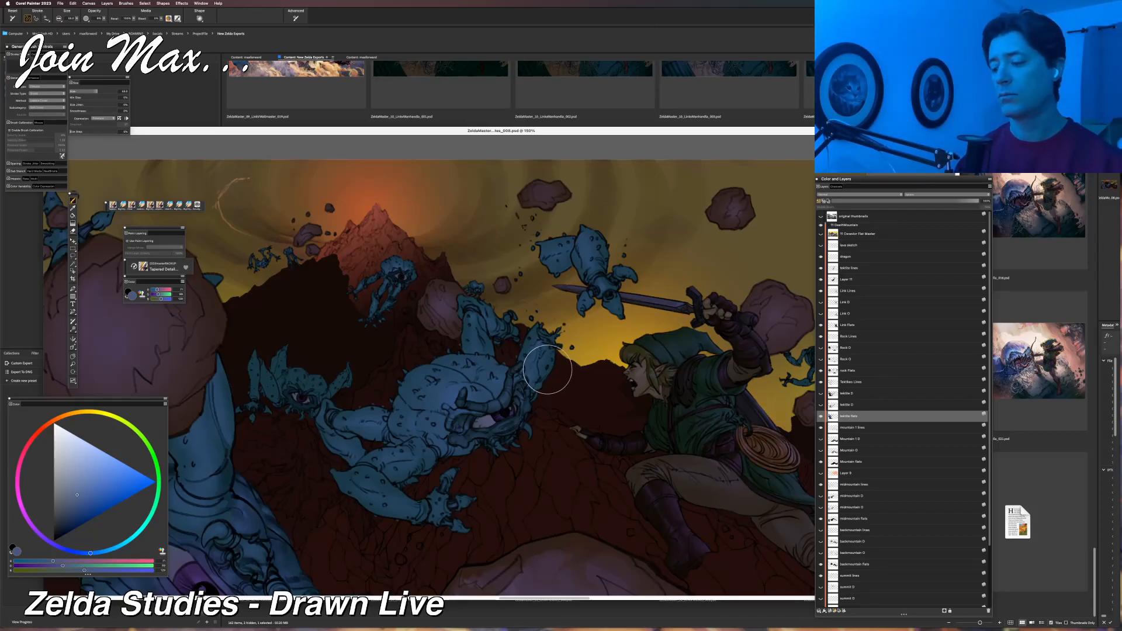
pyautogui.click(821, 268)
pyautogui.click(821, 280)
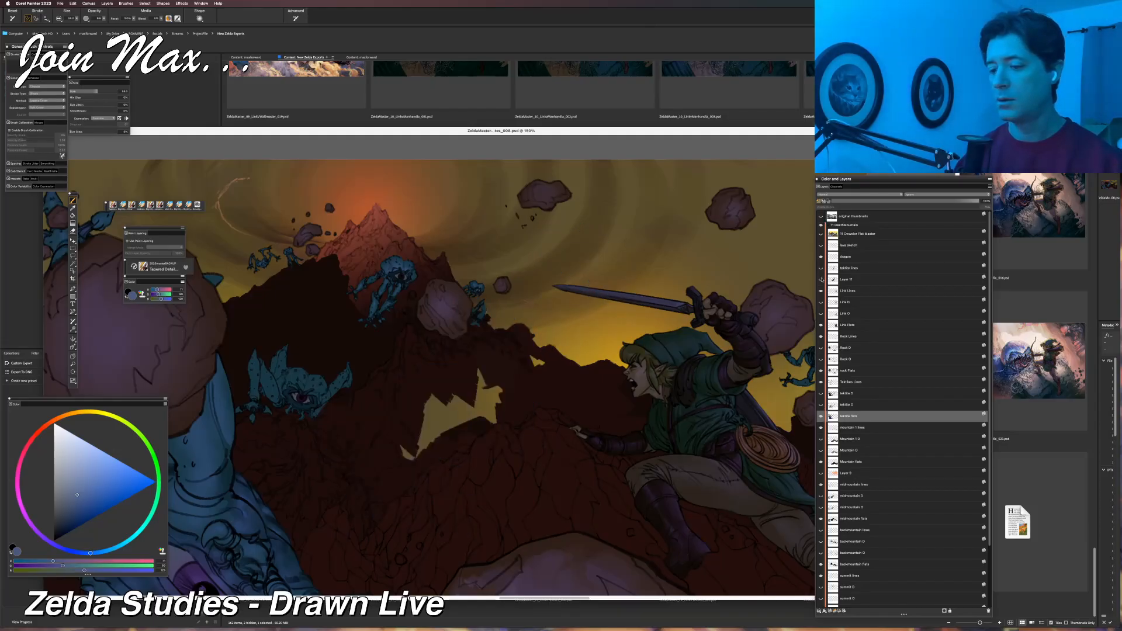
pyautogui.click(821, 280)
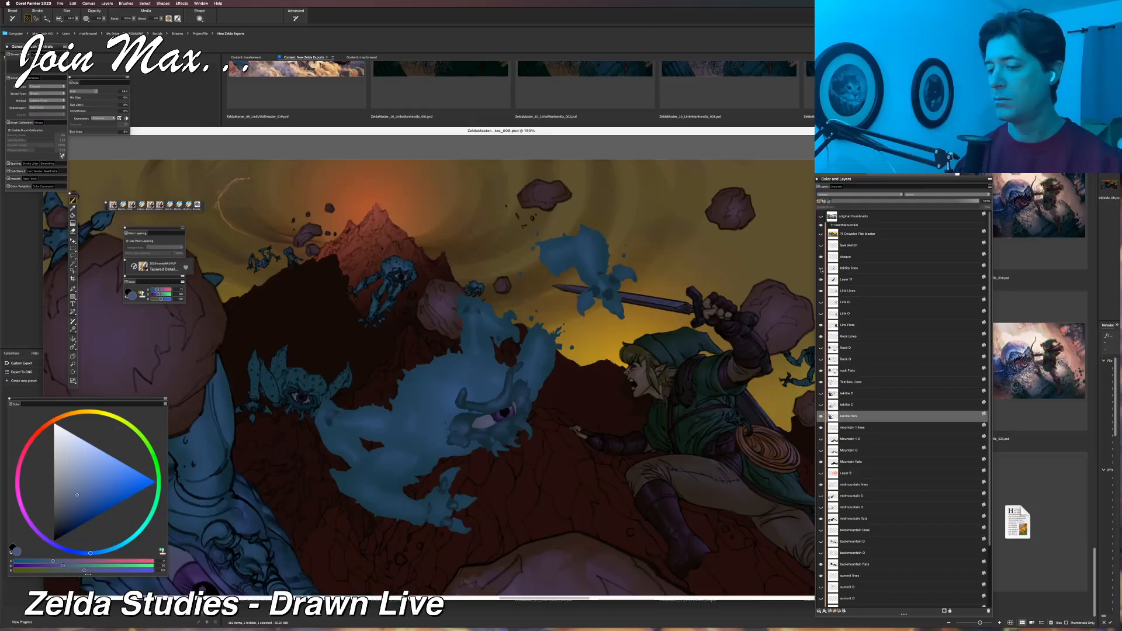
pyautogui.click(820, 268)
pyautogui.moveTo(625, 373); pyautogui.dragTo(655, 388)
pyautogui.moveTo(549, 391)
pyautogui.mouseDown()
pyautogui.moveTo(587, 375)
pyautogui.moveTo(537, 378)
pyautogui.mouseUp()
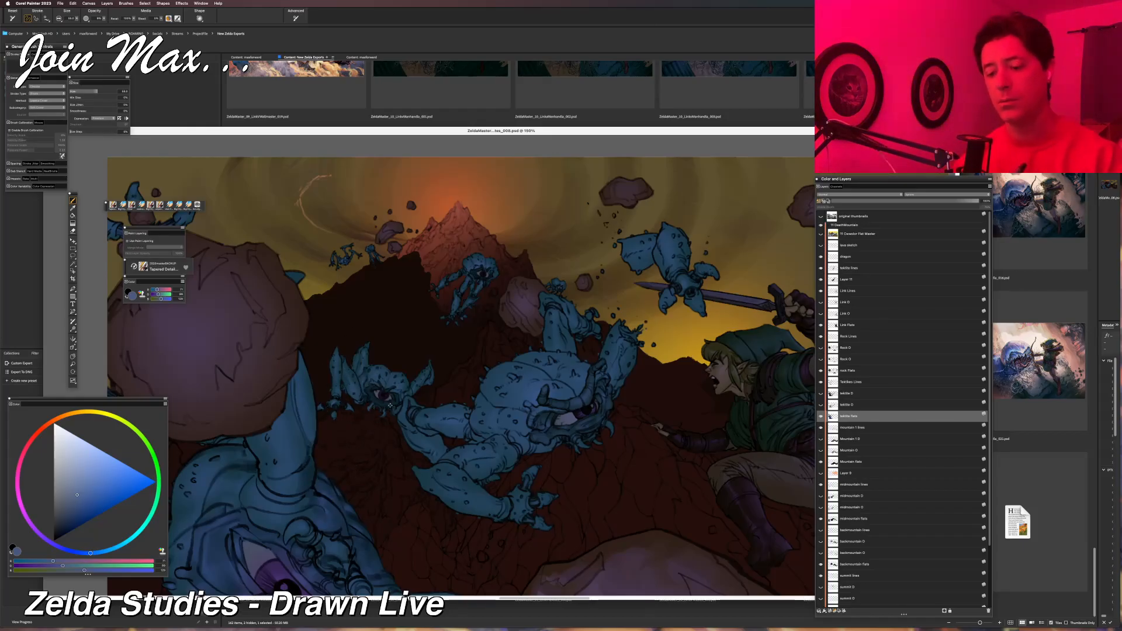
# Sample the dark face colour of the small Tektite beside the central one and mix it into a lighter, more saturated blue.
pyautogui.keyDown('alt'); pyautogui.click(372, 393); pyautogui.keyUp('alt')
pyautogui.click(48, 562)
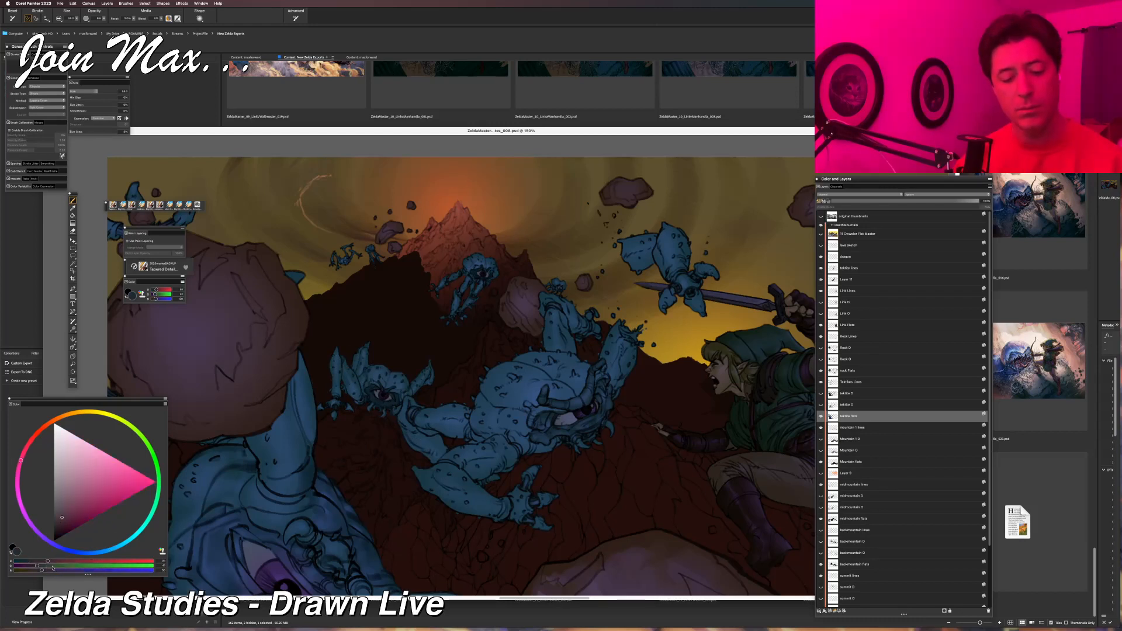
pyautogui.click(54, 565)
pyautogui.click(61, 571)
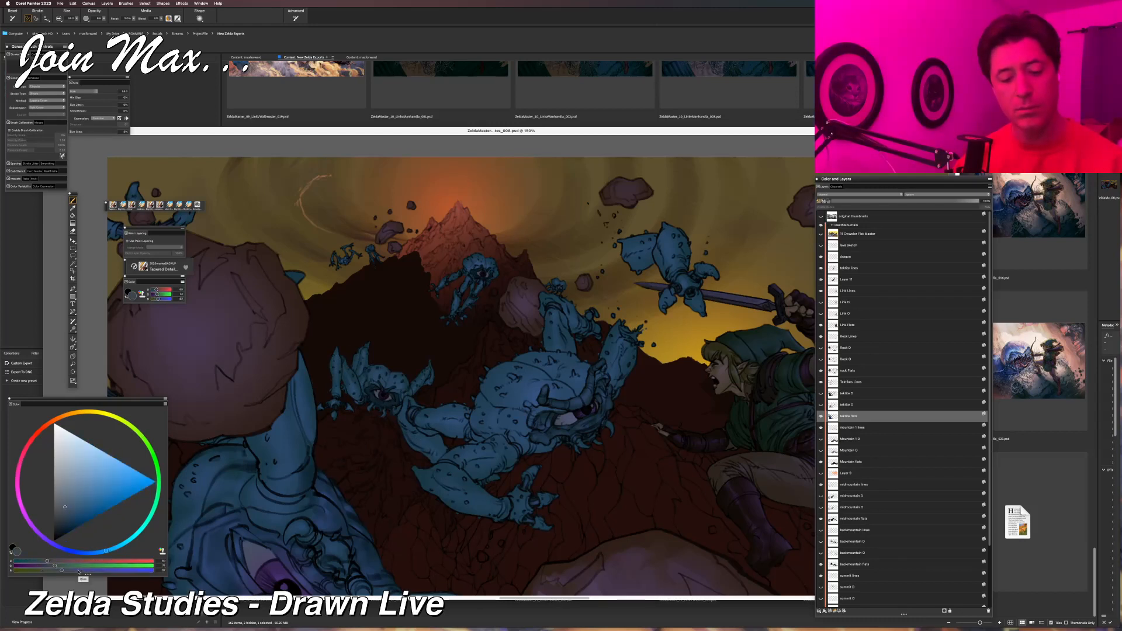
pyautogui.click(78, 570)
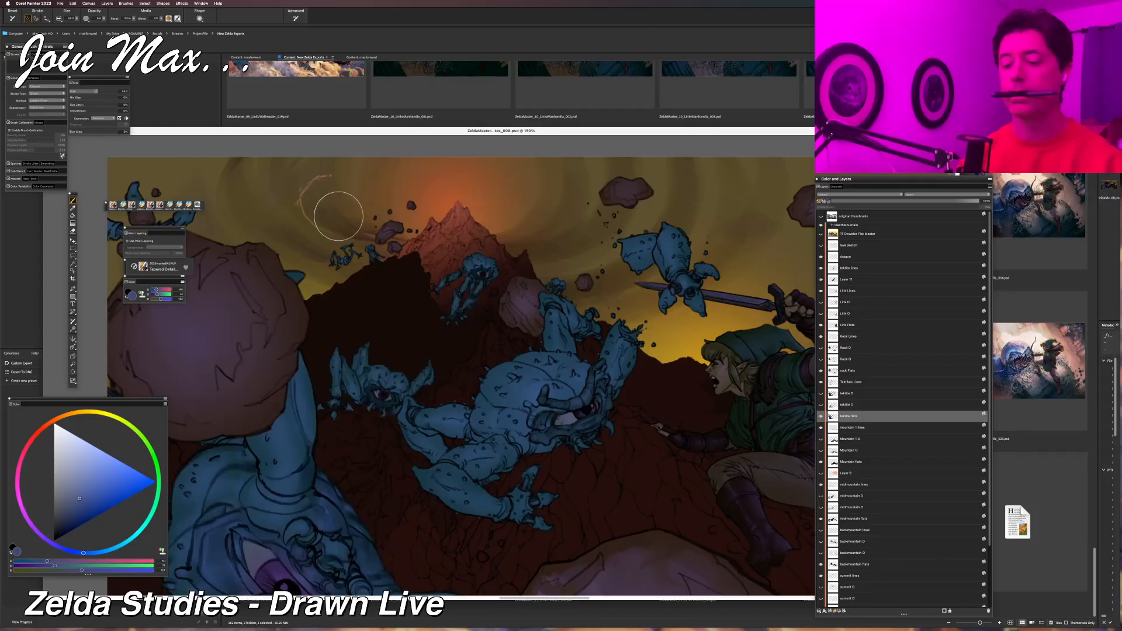
# Try Magic Wand selections of the darker face areas on the small Tektite and the summit Tektite, clearing each selection.
pyautogui.press('w')
pyautogui.click(388, 409)
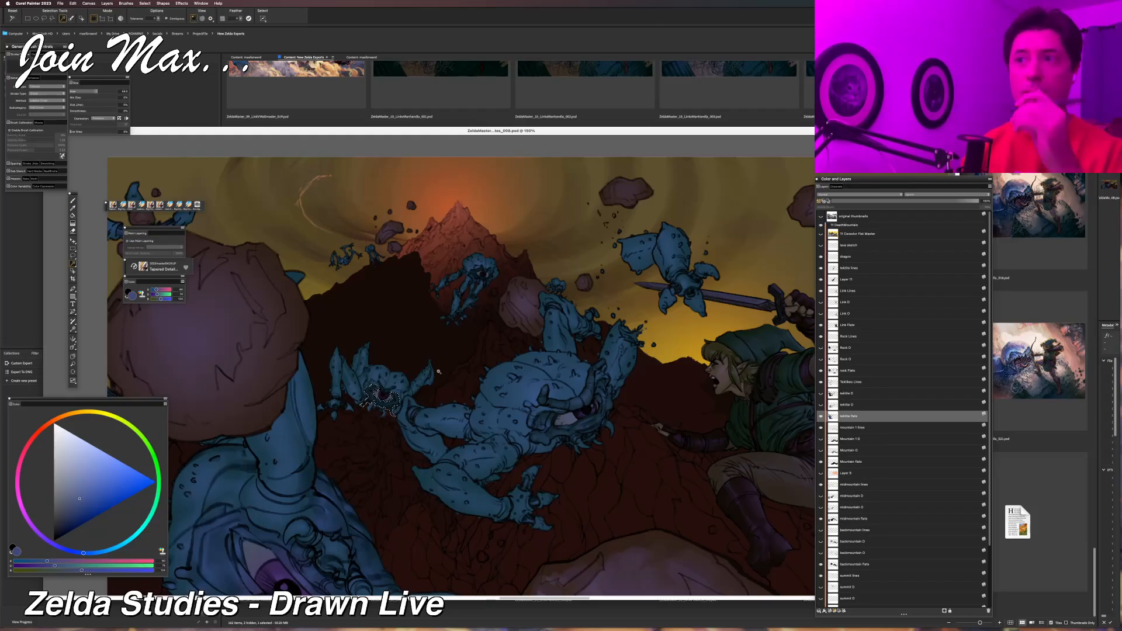
pyautogui.press('b')
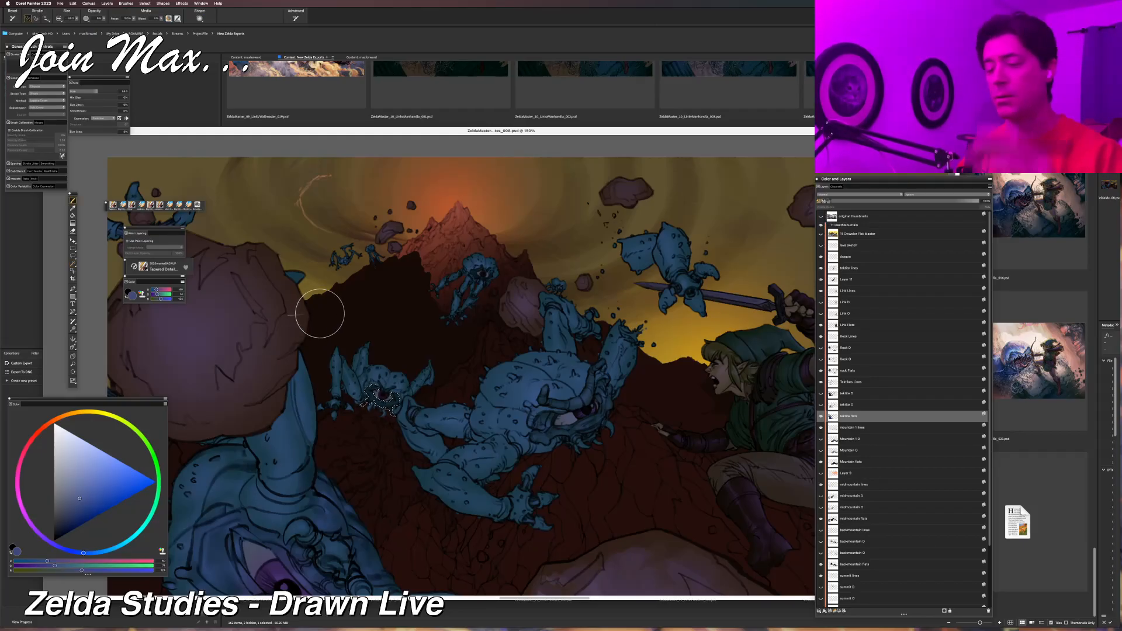
pyautogui.press('super+d')
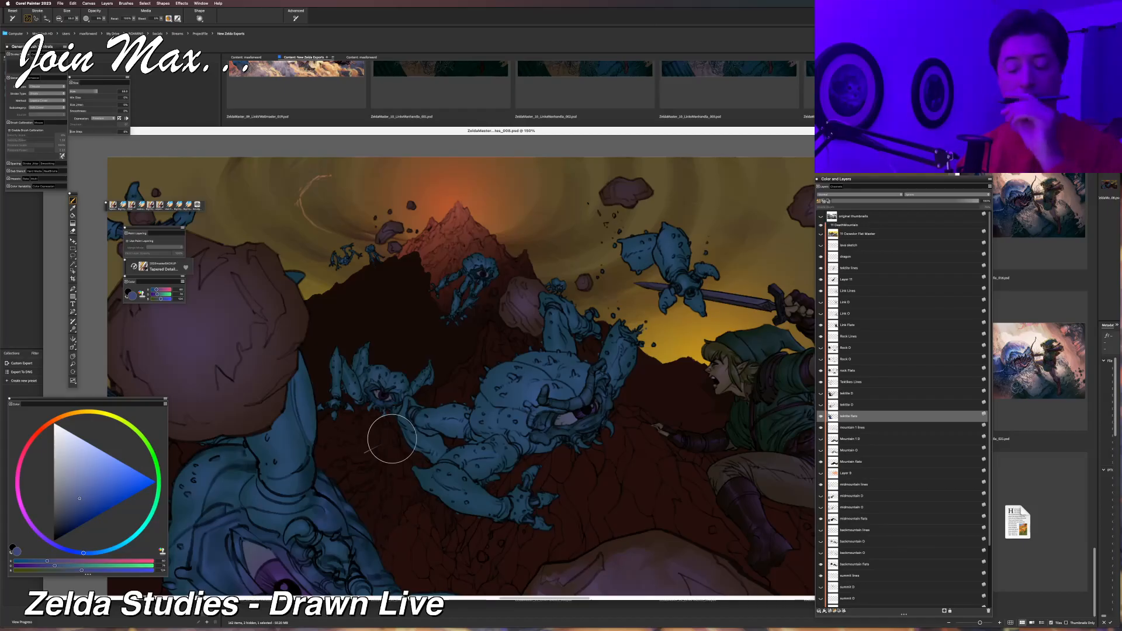
pyautogui.press('w')
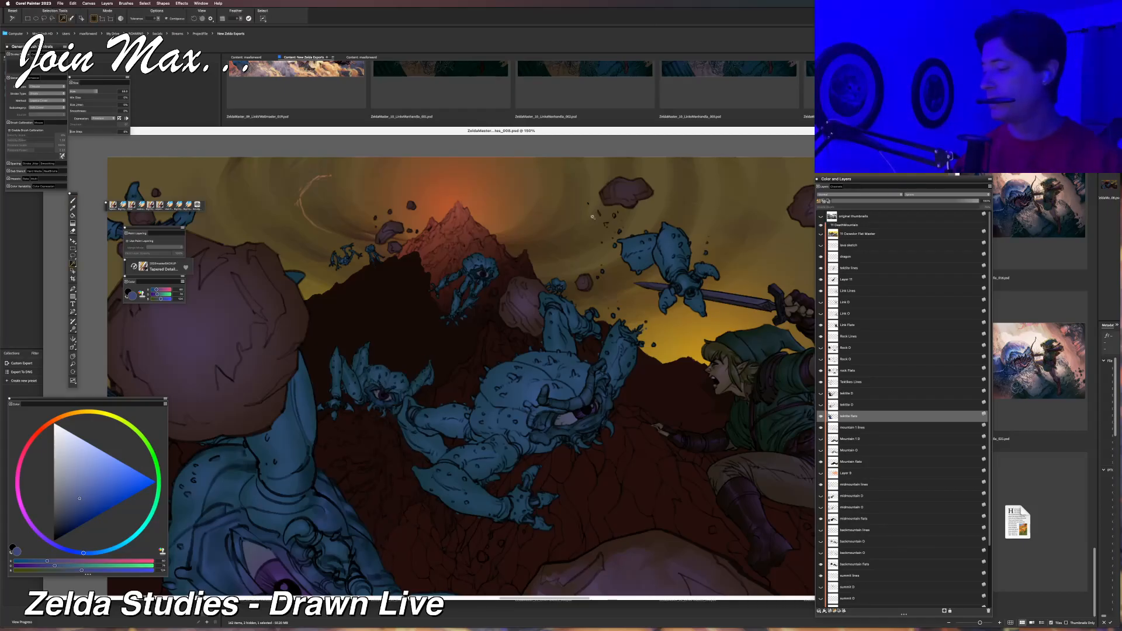
pyautogui.click(474, 272)
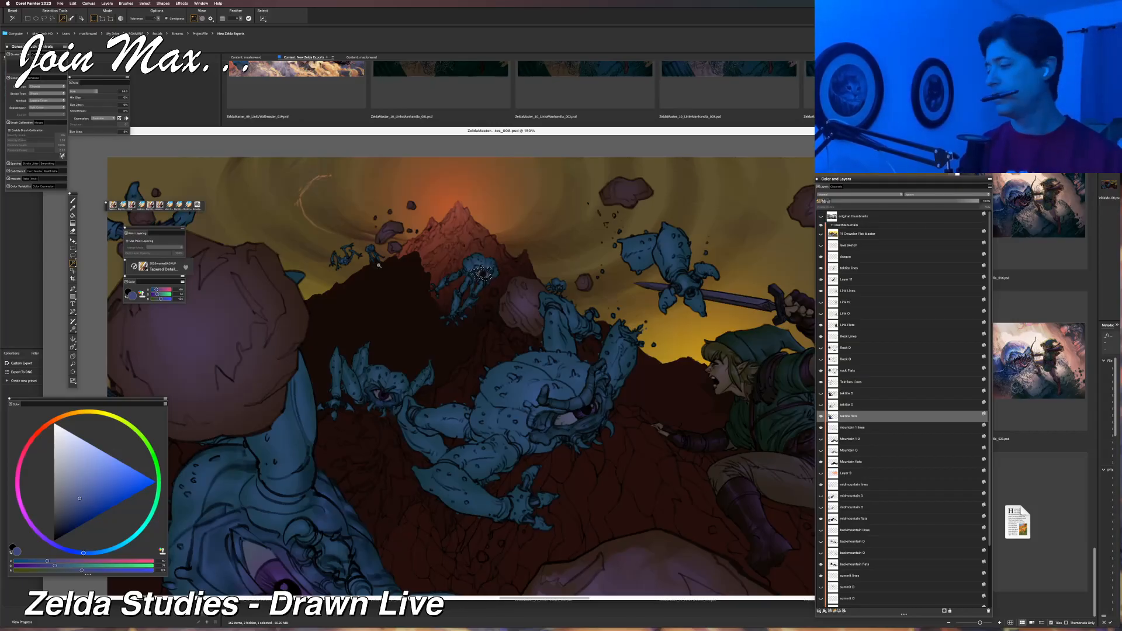
pyautogui.press('super+d')
pyautogui.press('b')
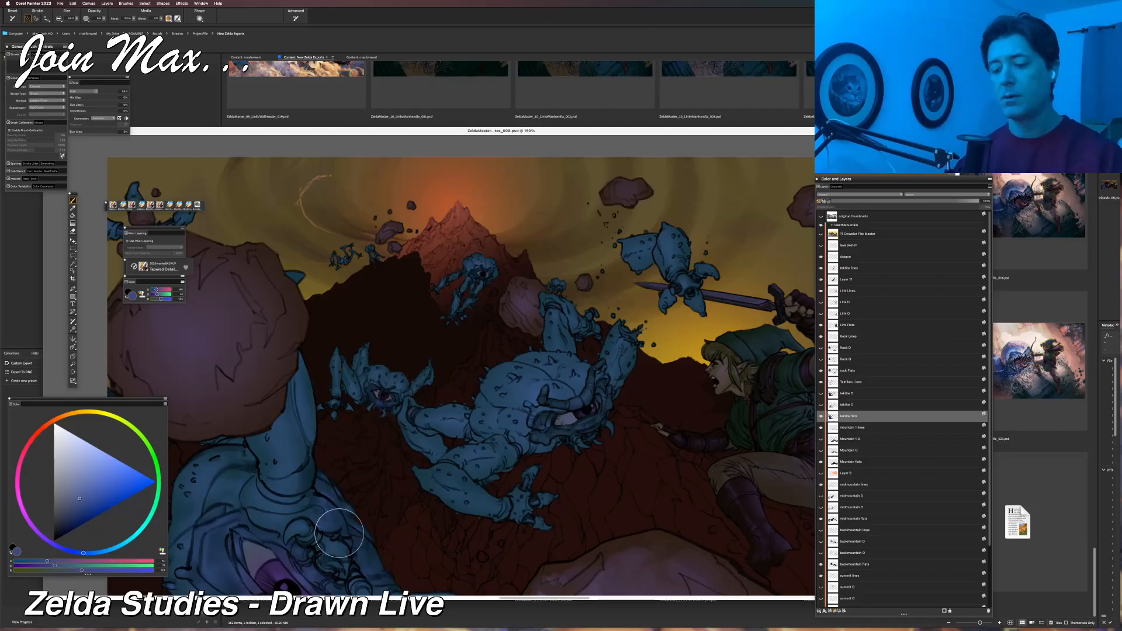
# Inspect the Tektite Flats layer by toggling it off and on, and select the small Tektite's eye area with the Magic Wand.
pyautogui.press('super+a')
pyautogui.moveTo(476, 552); pyautogui.dragTo(376, 558)
pyautogui.moveTo(552, 506); pyautogui.dragTo(358, 514)
pyautogui.moveTo(426, 516)
pyautogui.mouseDown()
pyautogui.moveTo(590, 486)
pyautogui.moveTo(575, 522)
pyautogui.mouseUp()
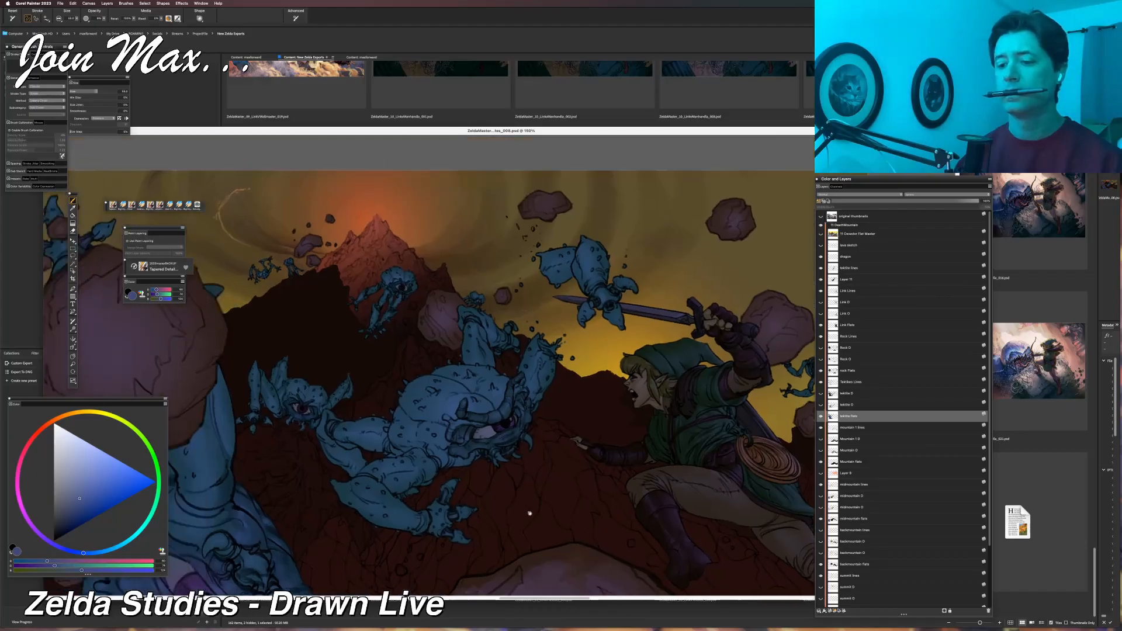
pyautogui.press('w')
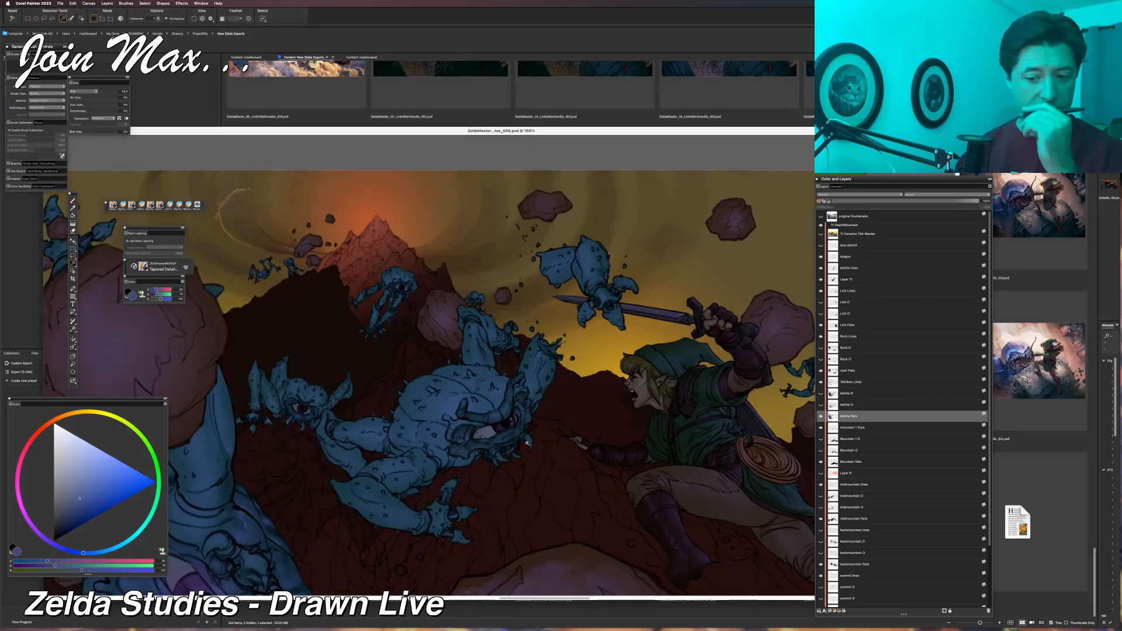
pyautogui.moveTo(441, 414)
pyautogui.mouseDown()
pyautogui.moveTo(506, 387)
pyautogui.moveTo(555, 422)
pyautogui.mouseUp()
pyautogui.scroll(4, 506, 387)
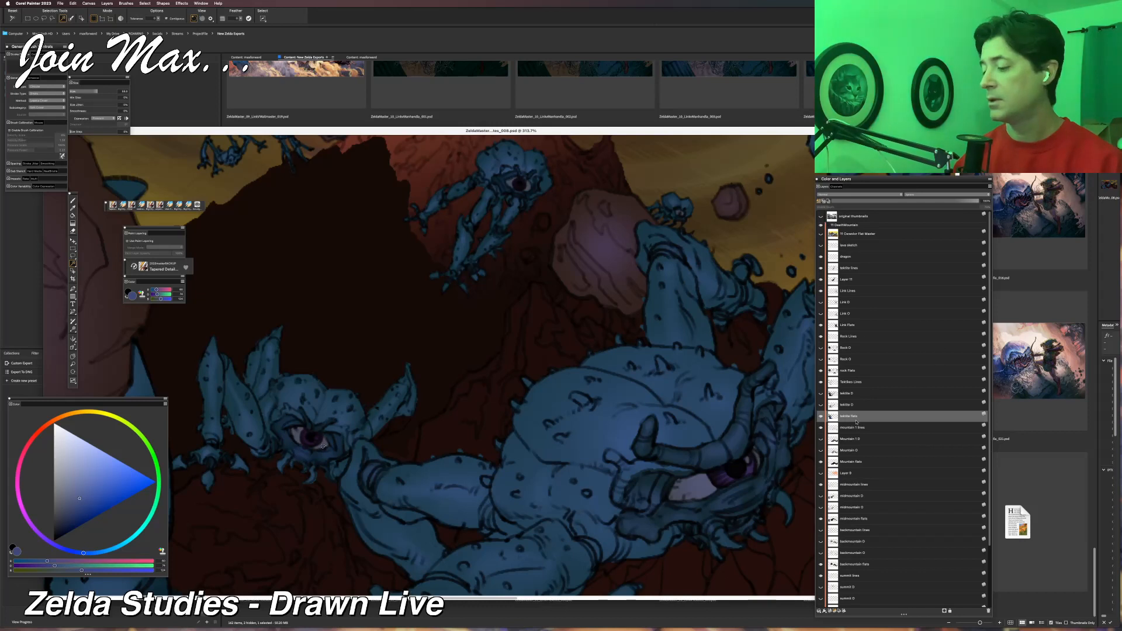
pyautogui.click(821, 416)
pyautogui.click(821, 416)
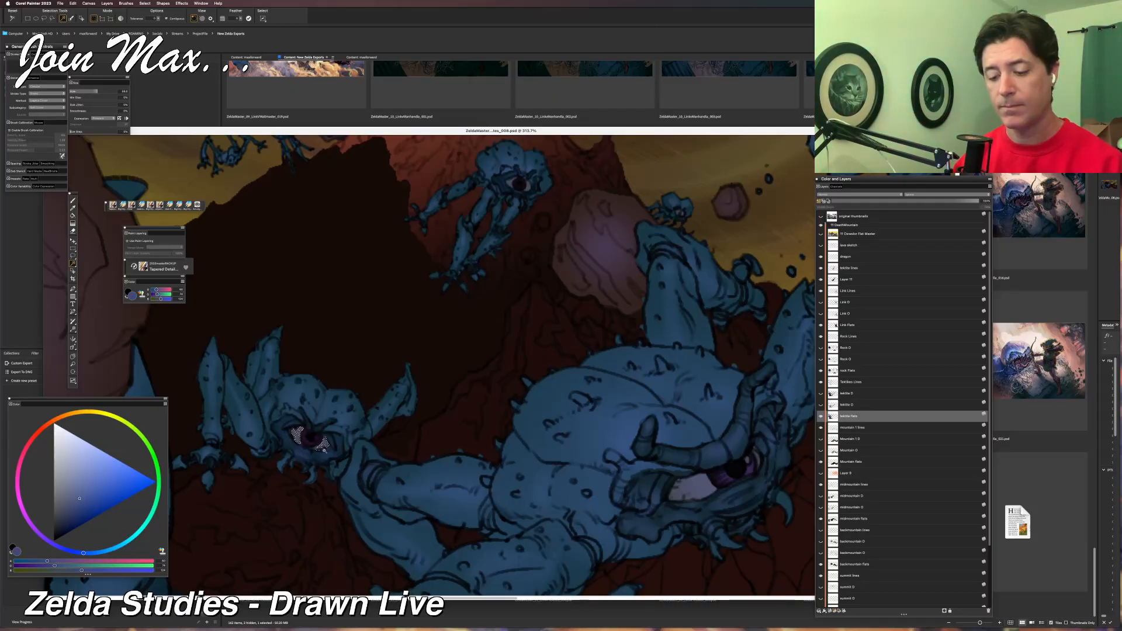
# Inspect the Character Flat Master layer by showing and hiding it, and make the Tektite Flats layer active again.
pyautogui.click(853, 235)
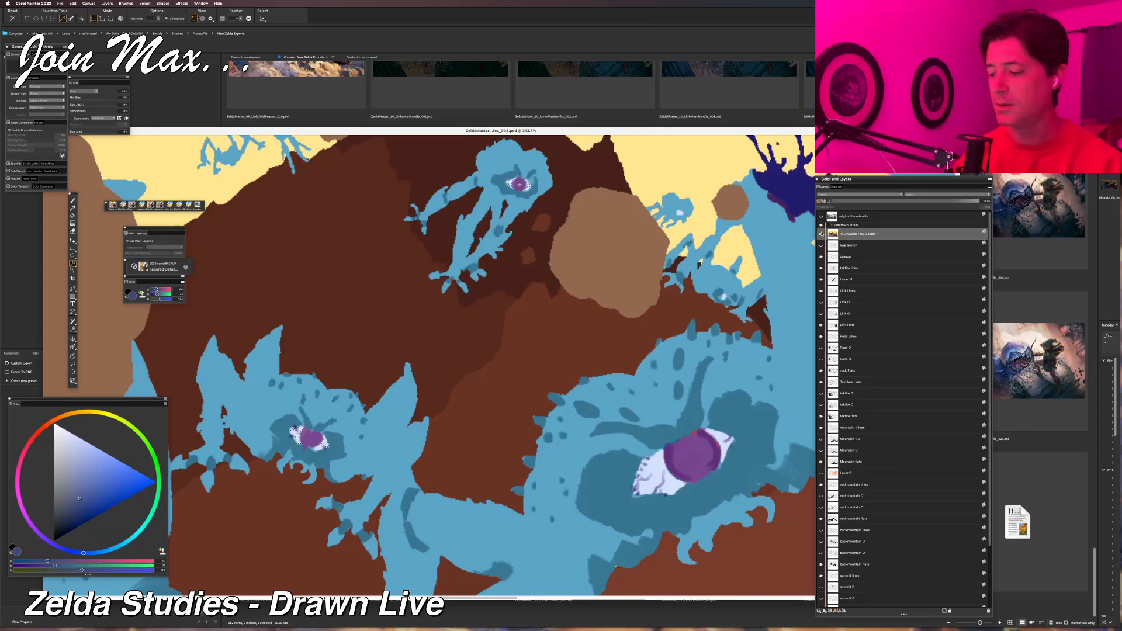
pyautogui.click(821, 233)
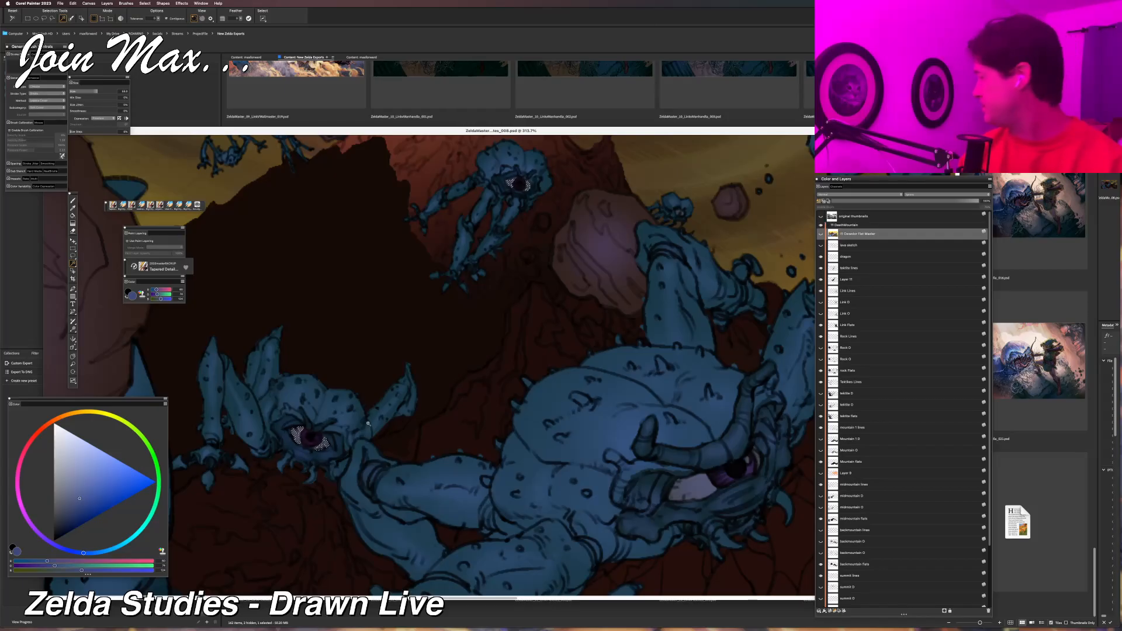
pyautogui.press('b')
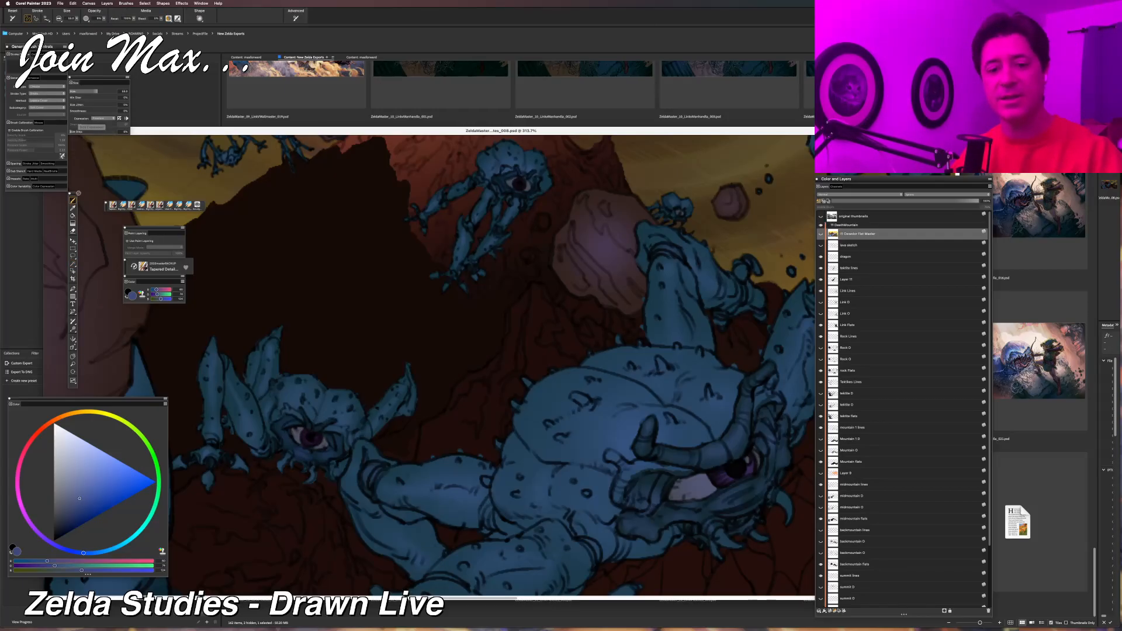
pyautogui.press('l')
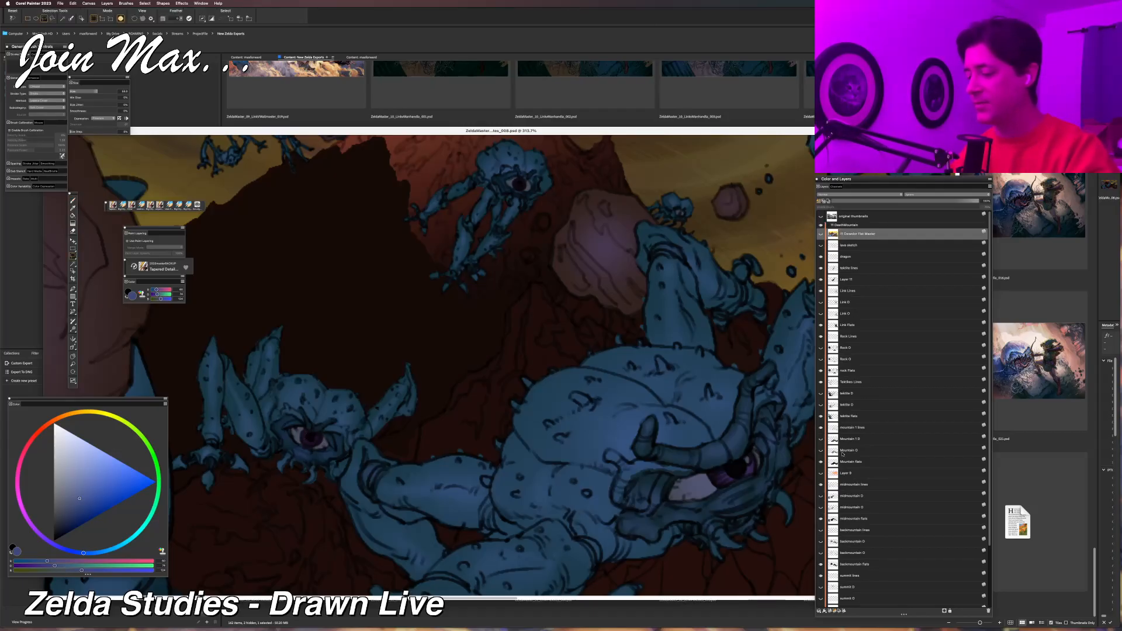
pyautogui.click(820, 416)
pyautogui.click(834, 417)
# Mix the brush colour into a lighter, muted grey-blue for the small Tektite's selected eye area.
pyautogui.press('b')
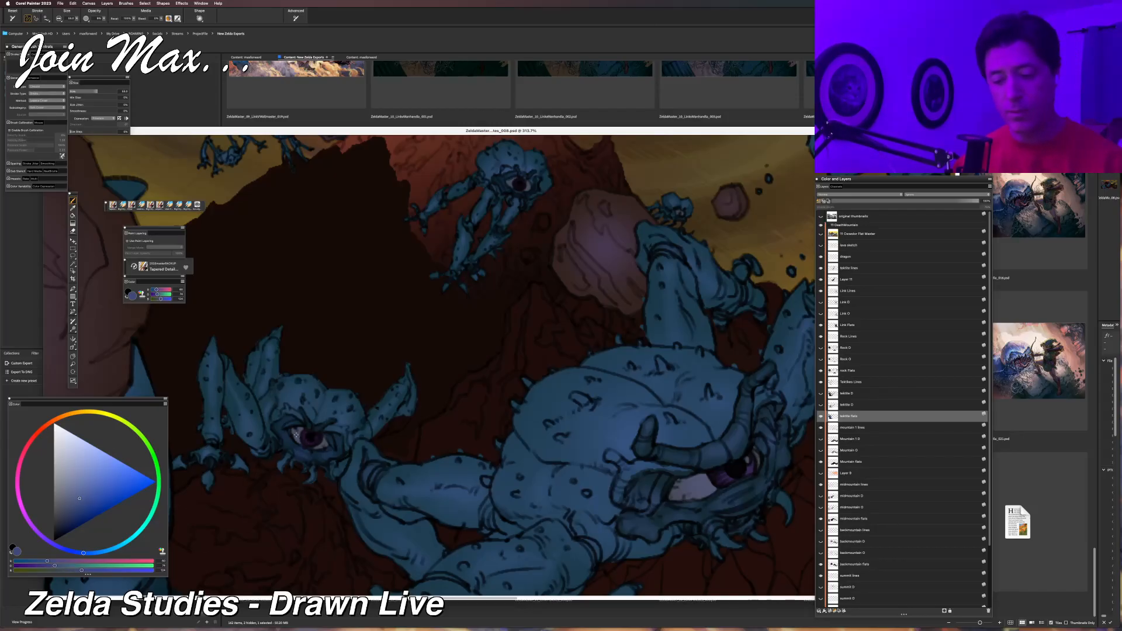
pyautogui.click(76, 560)
pyautogui.click(77, 565)
pyautogui.click(86, 571)
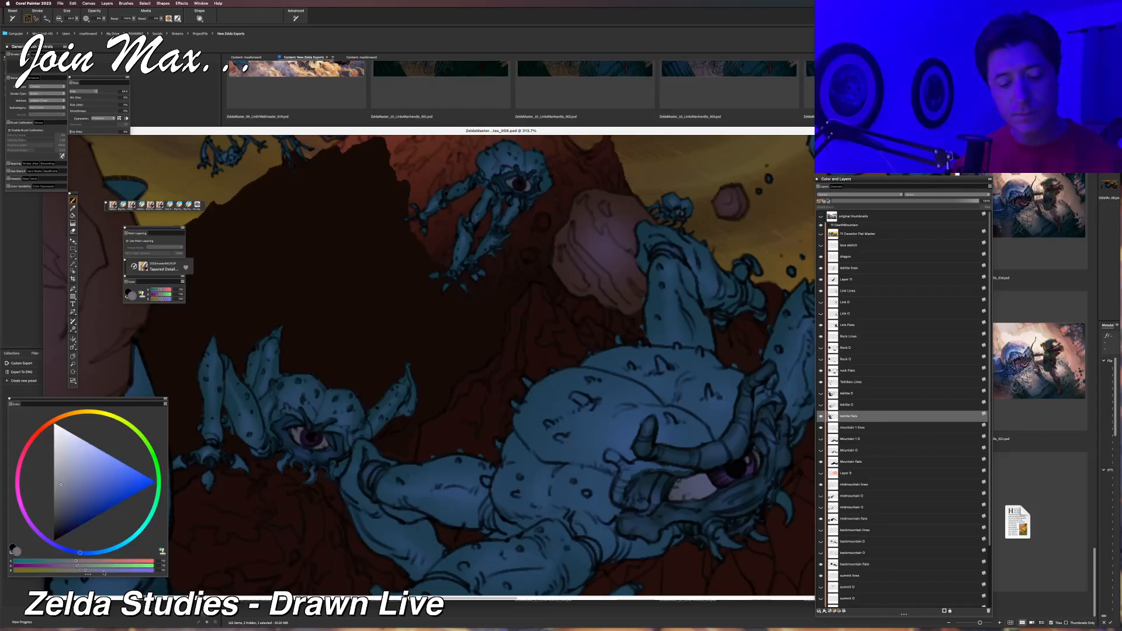
pyautogui.click(107, 571)
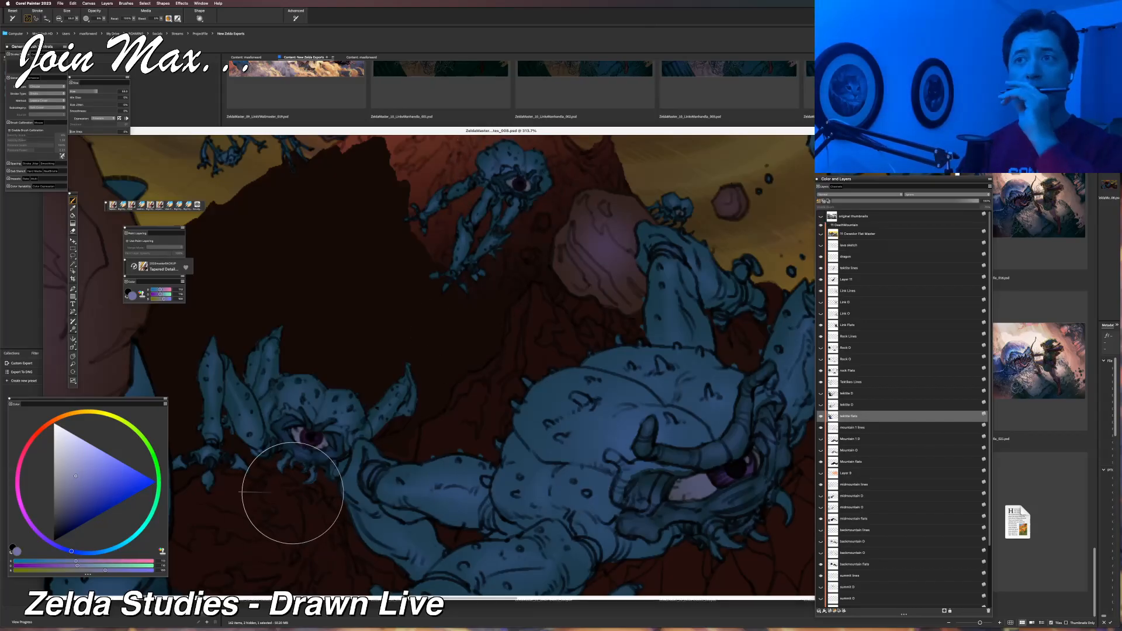
# Clear the eye selection, sample the dark purple of the small Tektite's eye and mix it into a lighter blue-violet.
pyautogui.press('w')
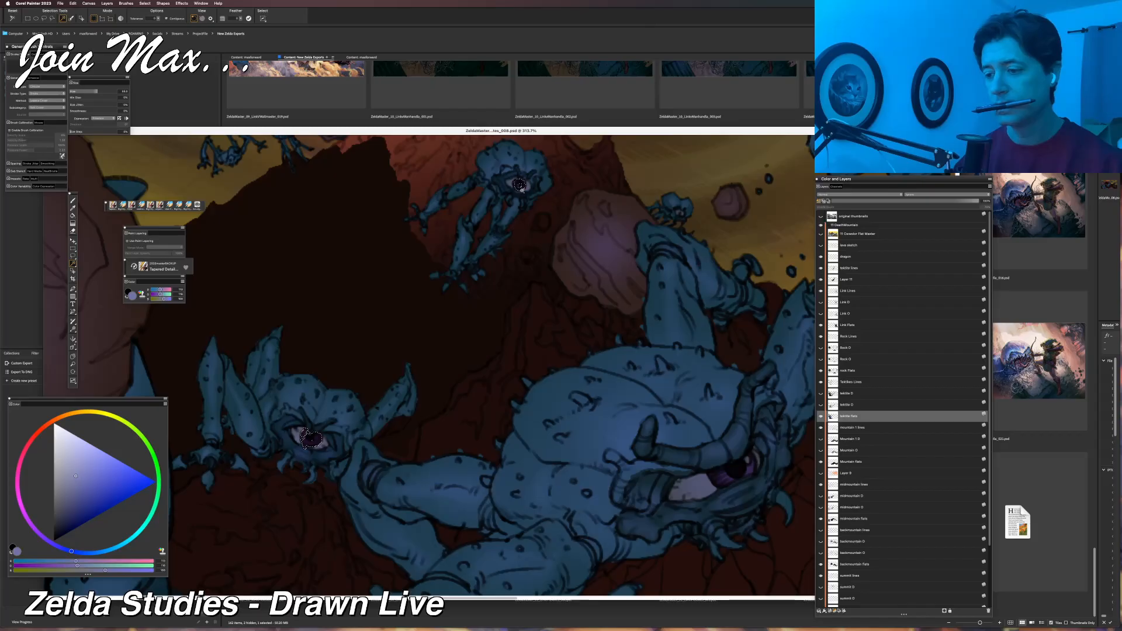
pyautogui.press('super+d')
pyautogui.press('b')
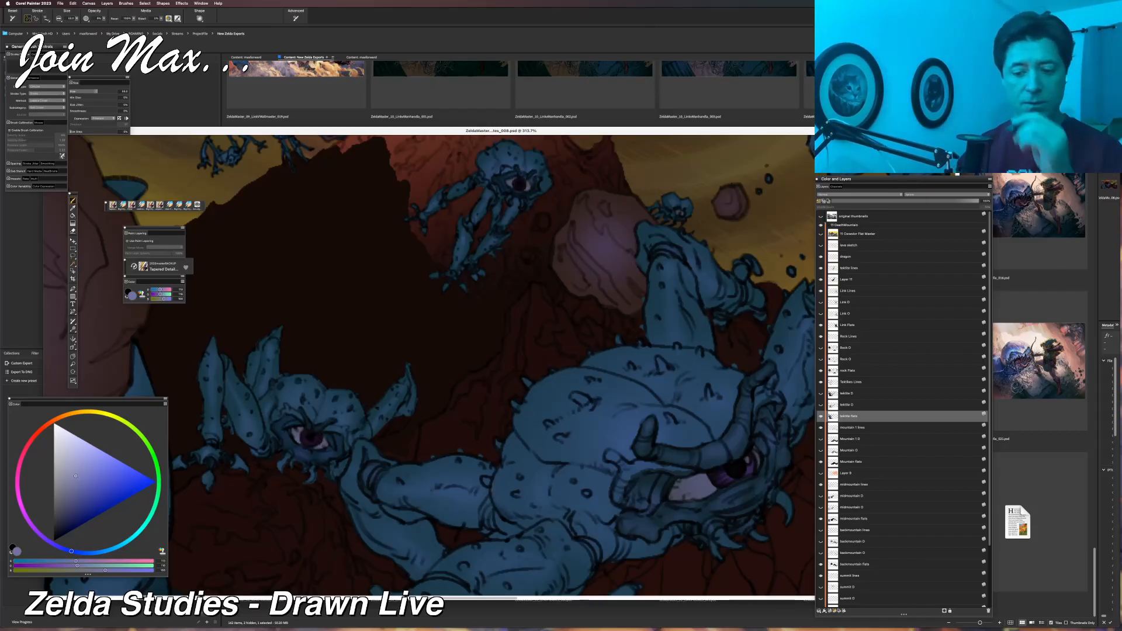
pyautogui.keyDown('alt'); pyautogui.click(304, 439); pyautogui.keyUp('alt')
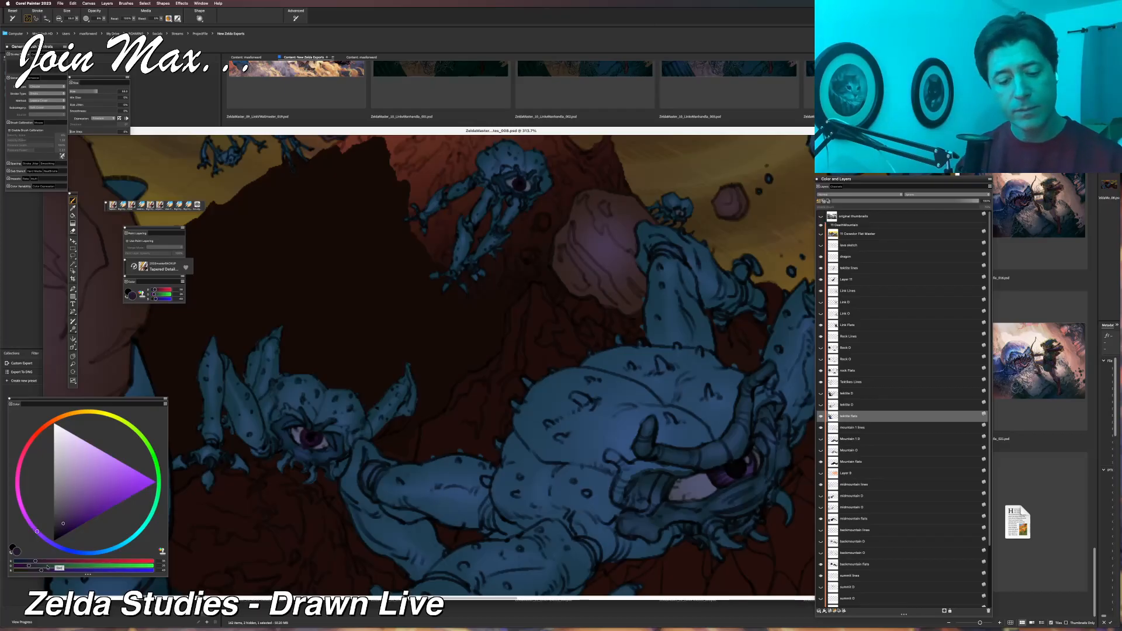
pyautogui.moveTo(47, 569); pyautogui.dragTo(82, 571)
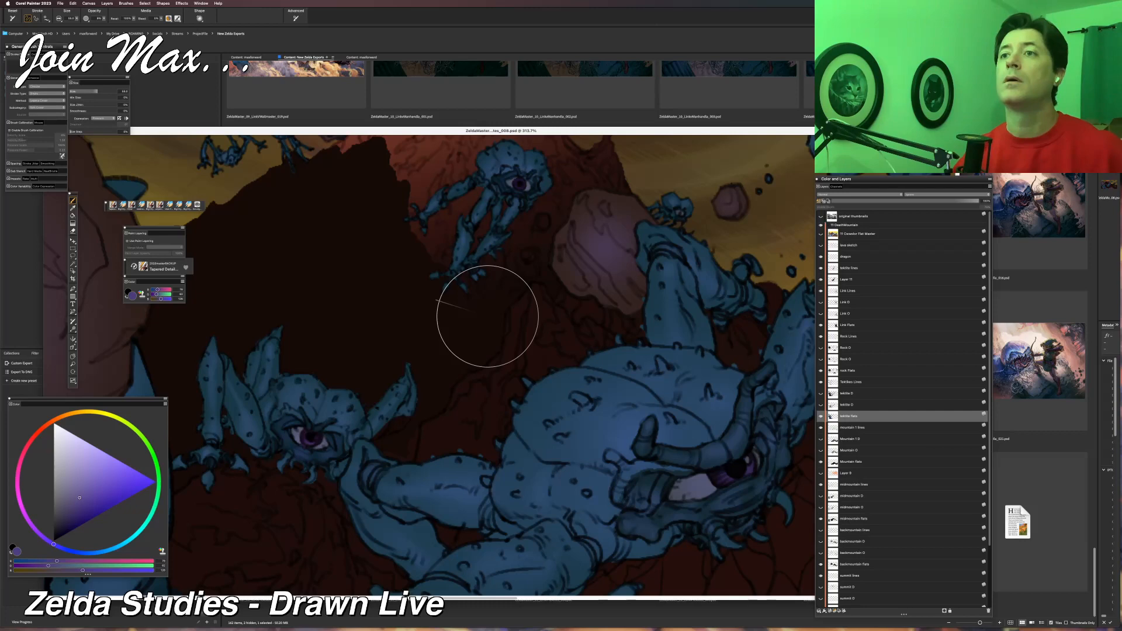
# Review the whole composition at several zoom levels, from a tiny thumbnail to the full illustration.
pyautogui.scroll(-12, 582, 404)
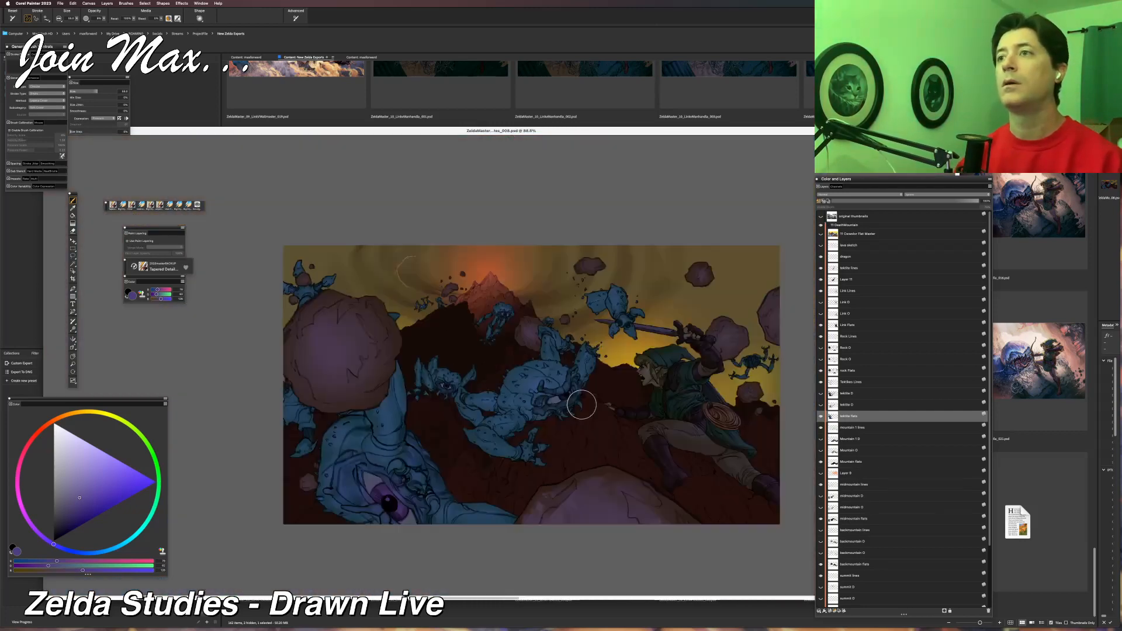
pyautogui.scroll(-8, 581, 404)
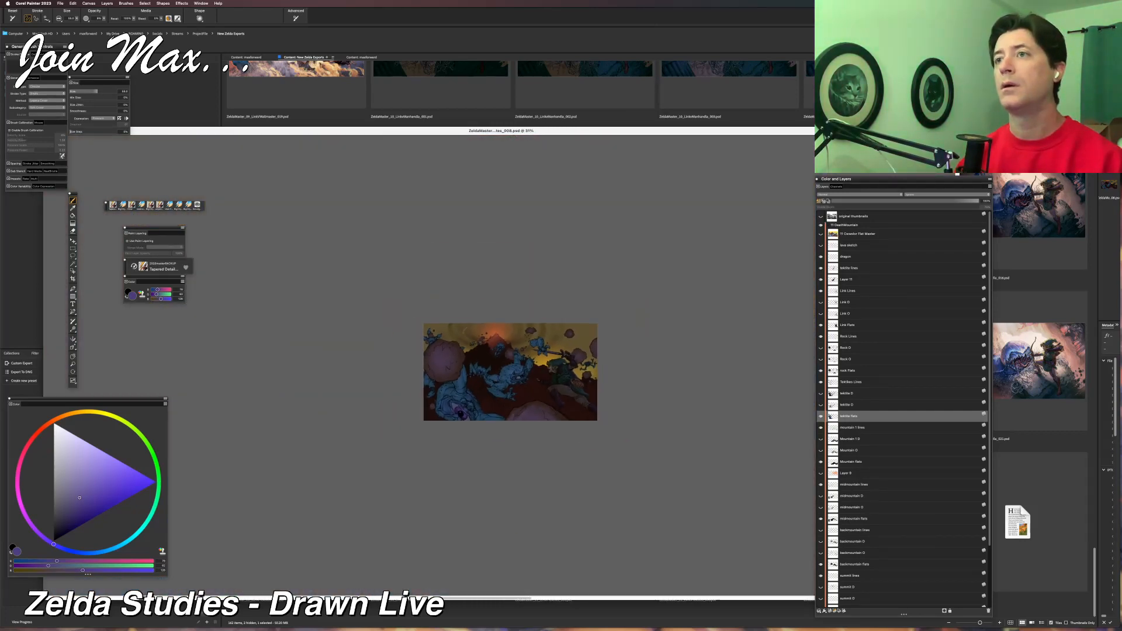
pyautogui.scroll(-1, 509, 372)
pyautogui.scroll(-4, 508, 371)
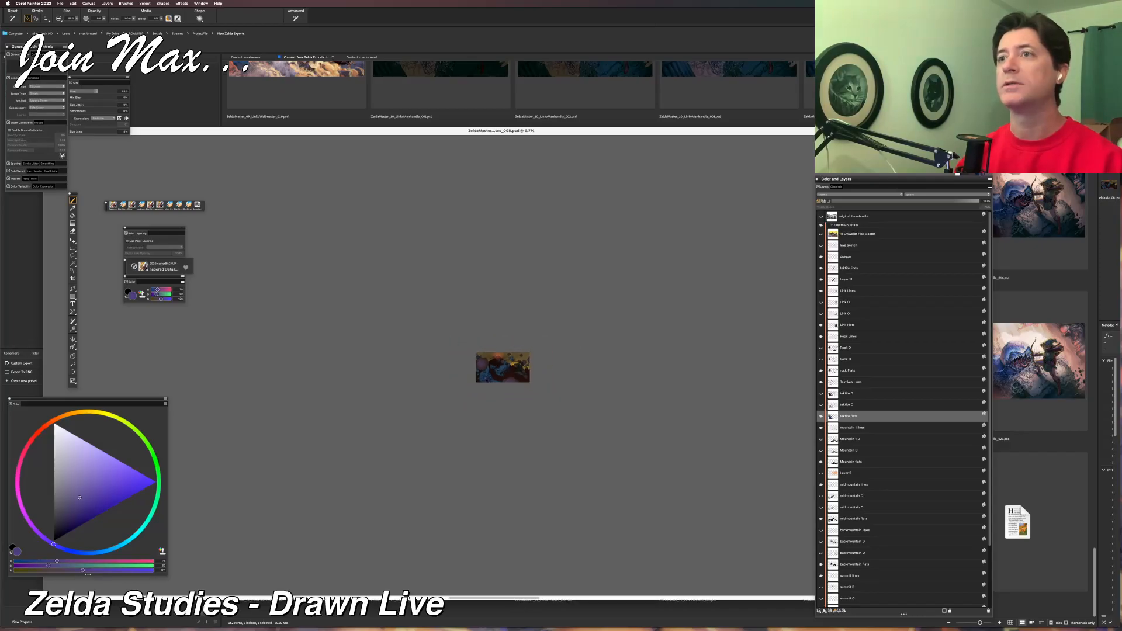
pyautogui.scroll(10, 500, 366)
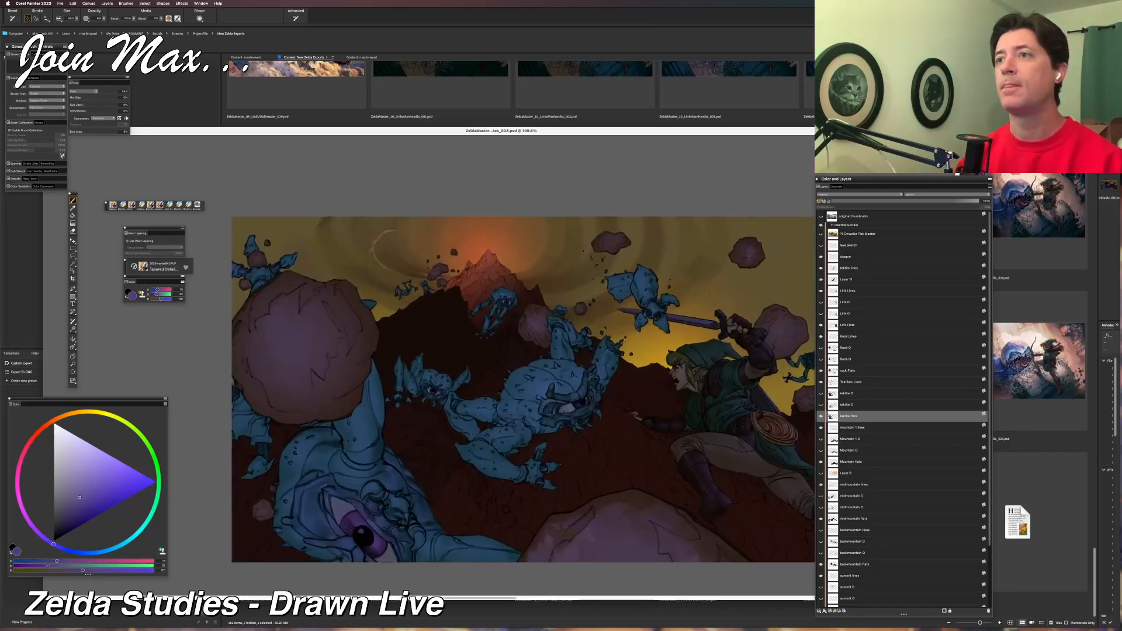
pyautogui.scroll(-1, 499, 366)
pyautogui.moveTo(579, 338)
pyautogui.mouseDown()
pyautogui.moveTo(509, 356)
pyautogui.moveTo(482, 347)
pyautogui.moveTo(485, 316)
pyautogui.mouseUp()
pyautogui.scroll(-1, 482, 348)
pyautogui.scroll(2, 482, 347)
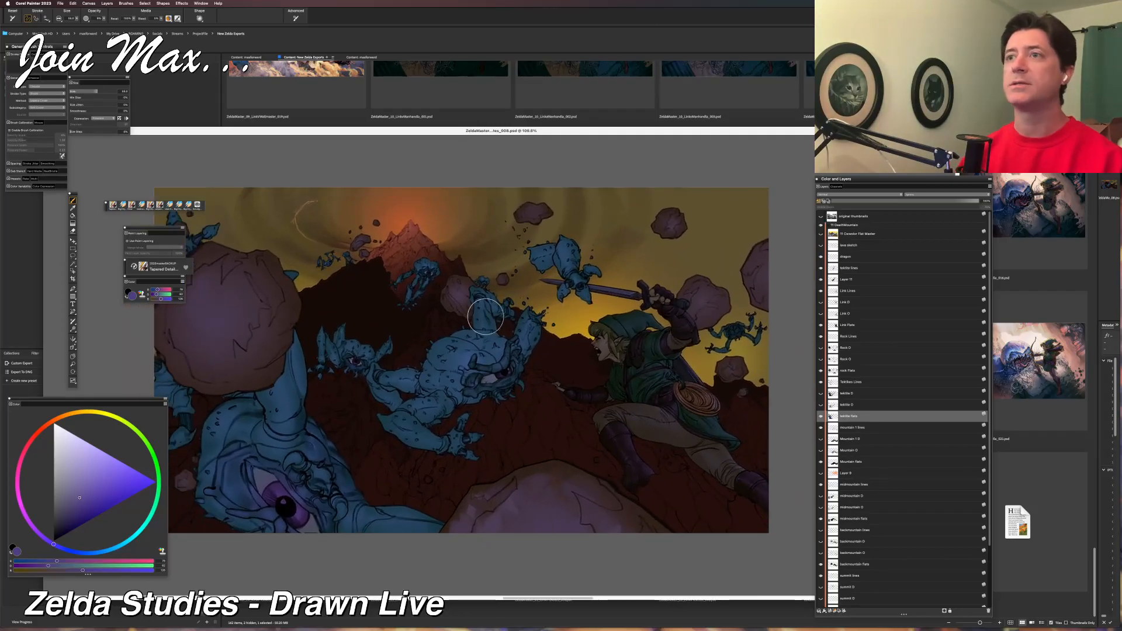
pyautogui.scroll(-2, 485, 316)
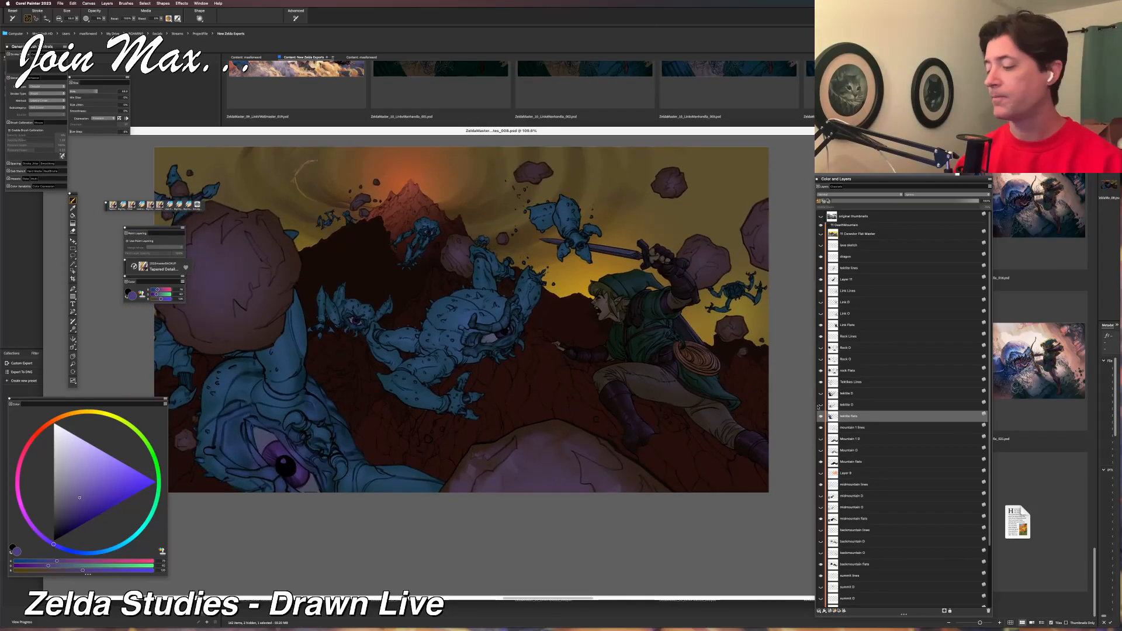
# Toggle the Mountain Flats layer off and on to identify its area, and make it the active layer.
pyautogui.click(821, 461)
pyautogui.click(821, 462)
pyautogui.click(821, 461)
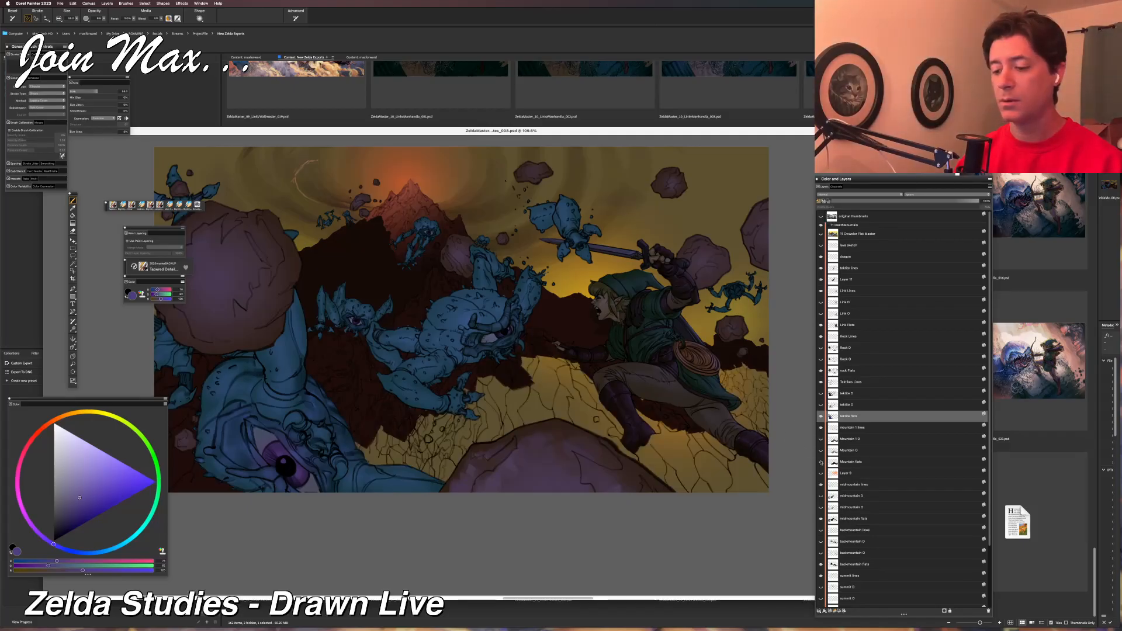
pyautogui.click(821, 462)
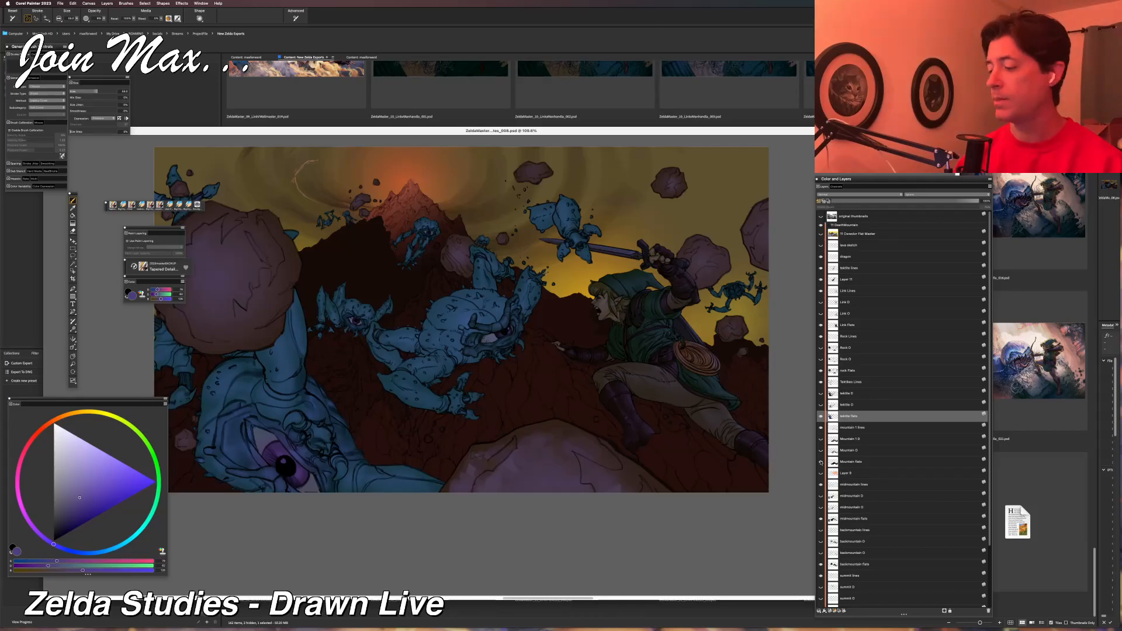
pyautogui.click(853, 461)
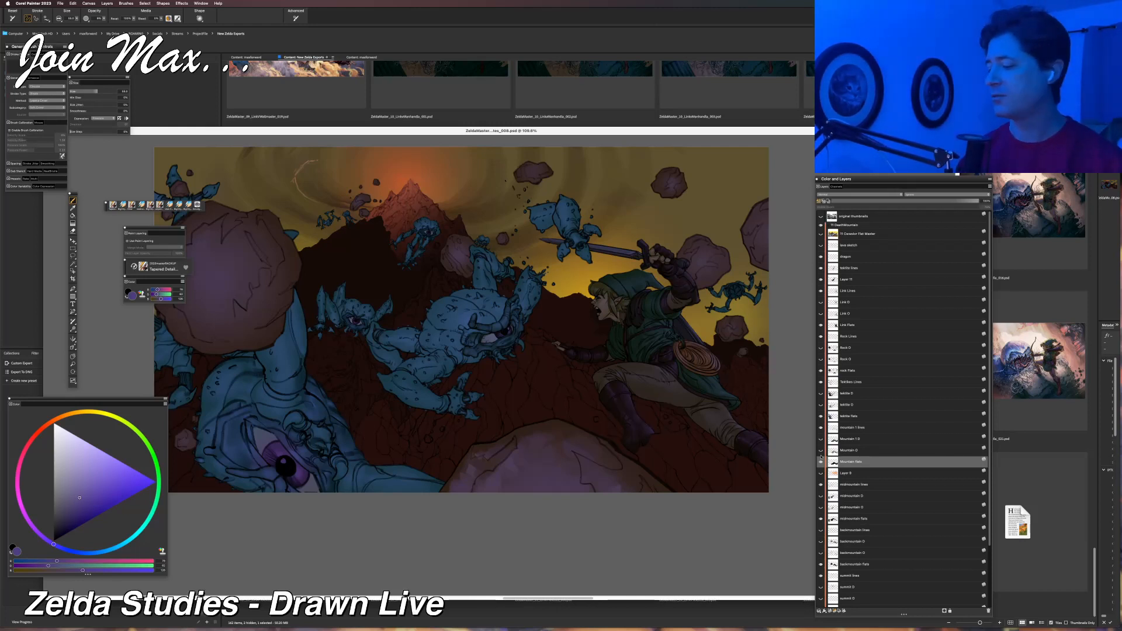
# Sample the dark brown of the mountain slope below the central Tektite and mix it into a lighter, muted purple.
pyautogui.scroll(-2, 672, 345)
pyautogui.hscroll(1, 672, 344)
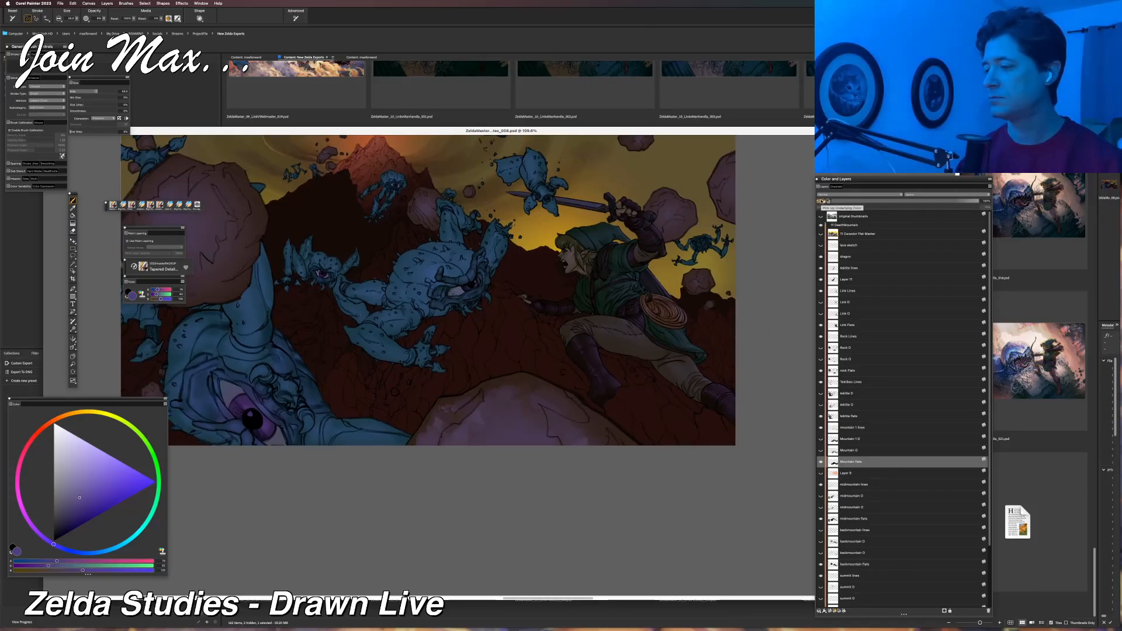
pyautogui.press('super+minus')
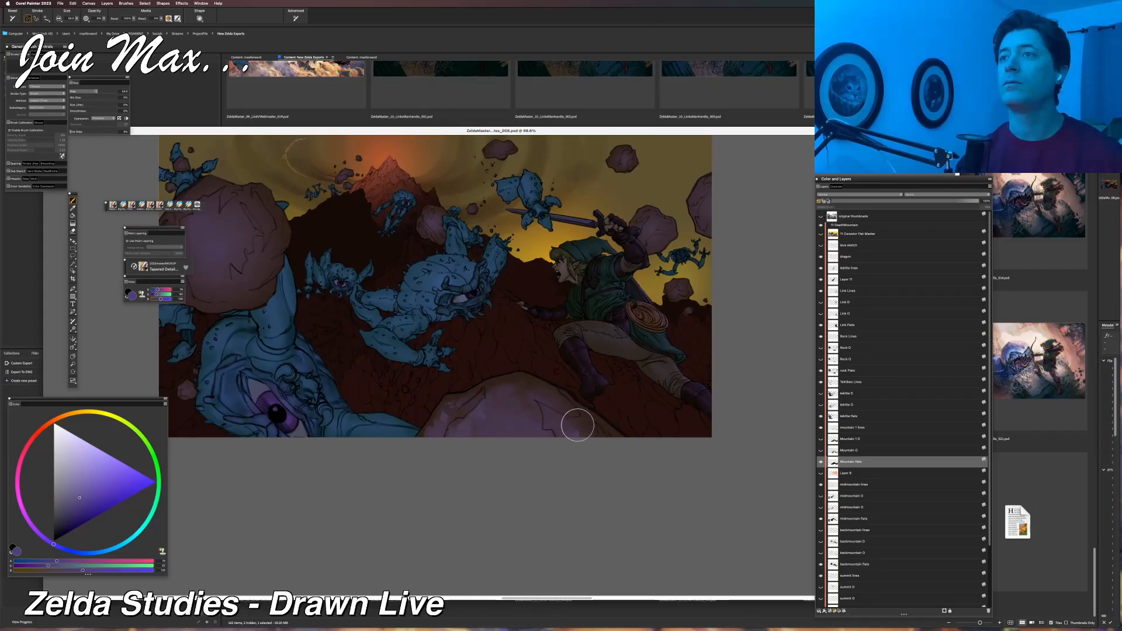
pyautogui.press('w')
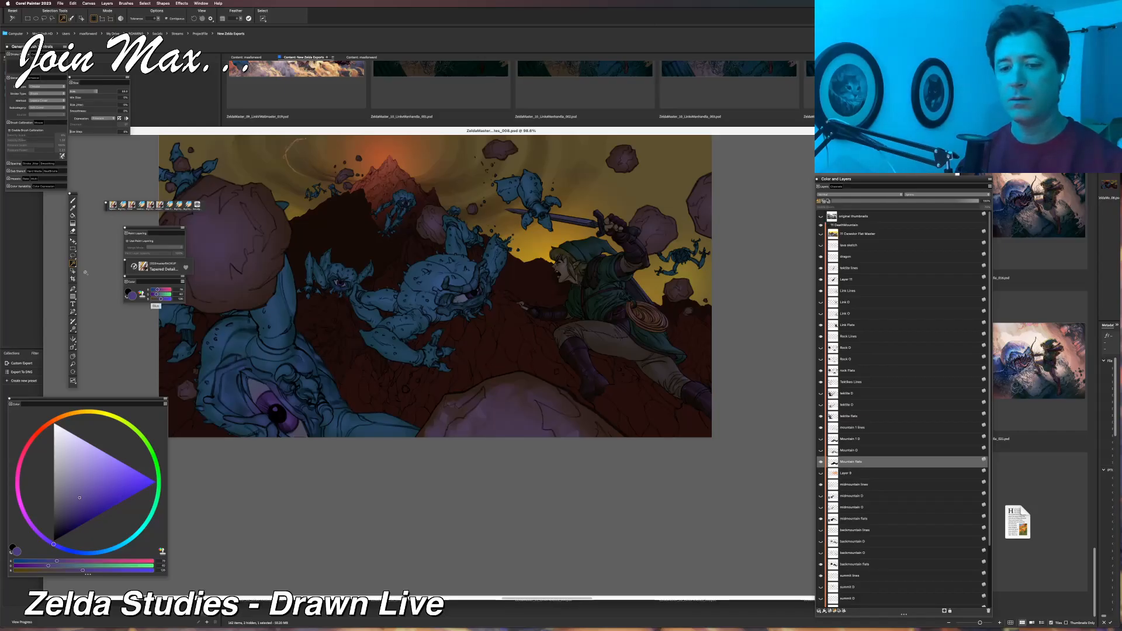
pyautogui.press('d')
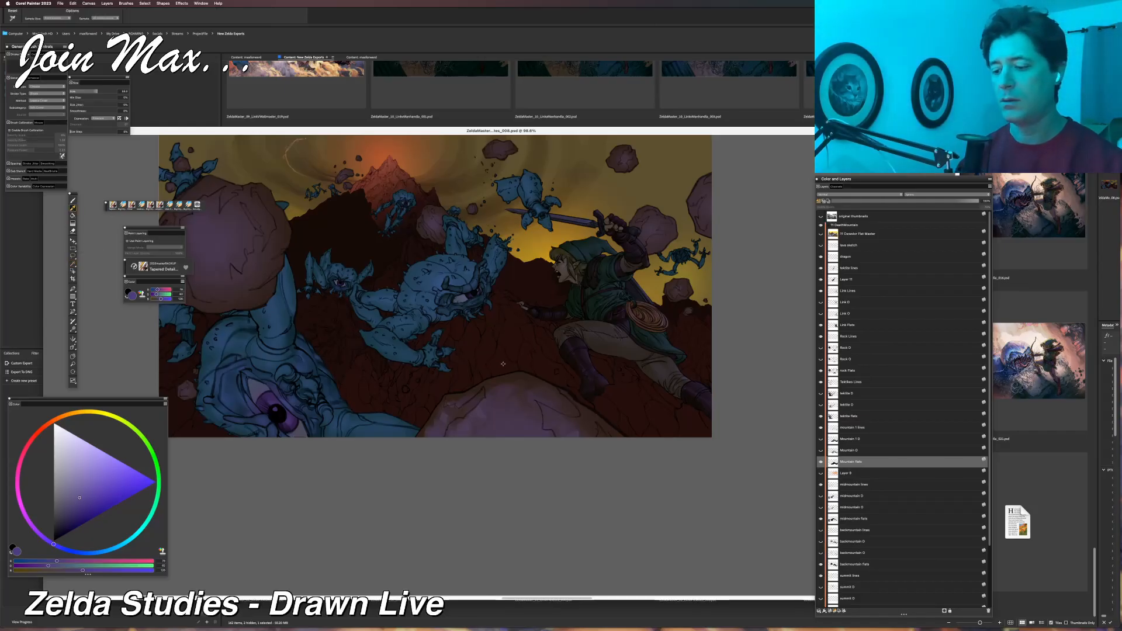
pyautogui.click(503, 364)
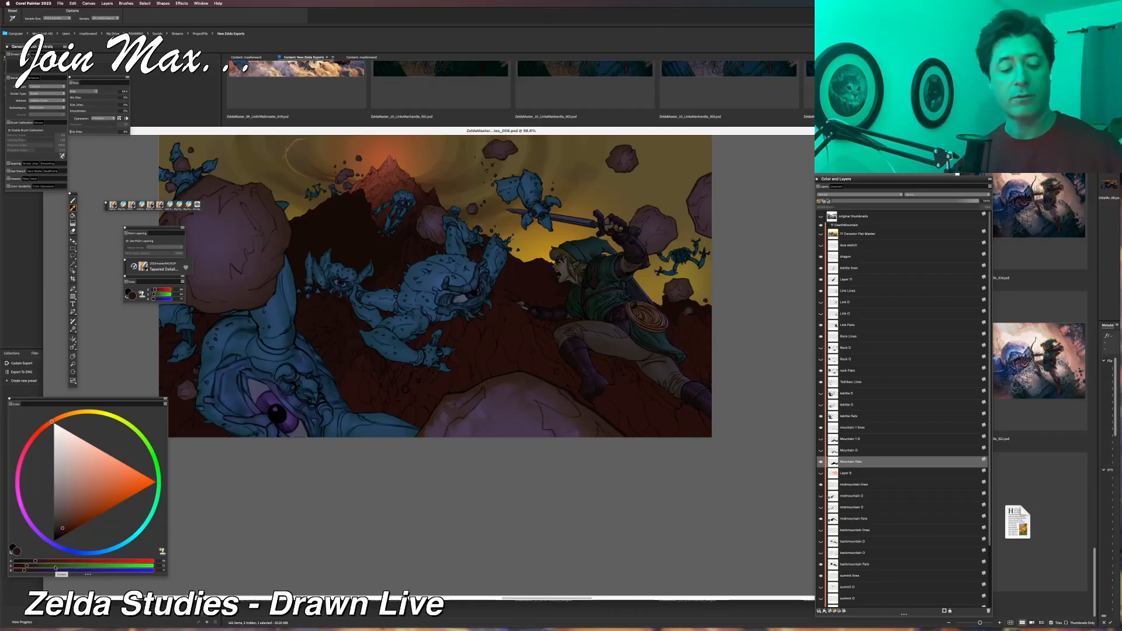
pyautogui.press('b')
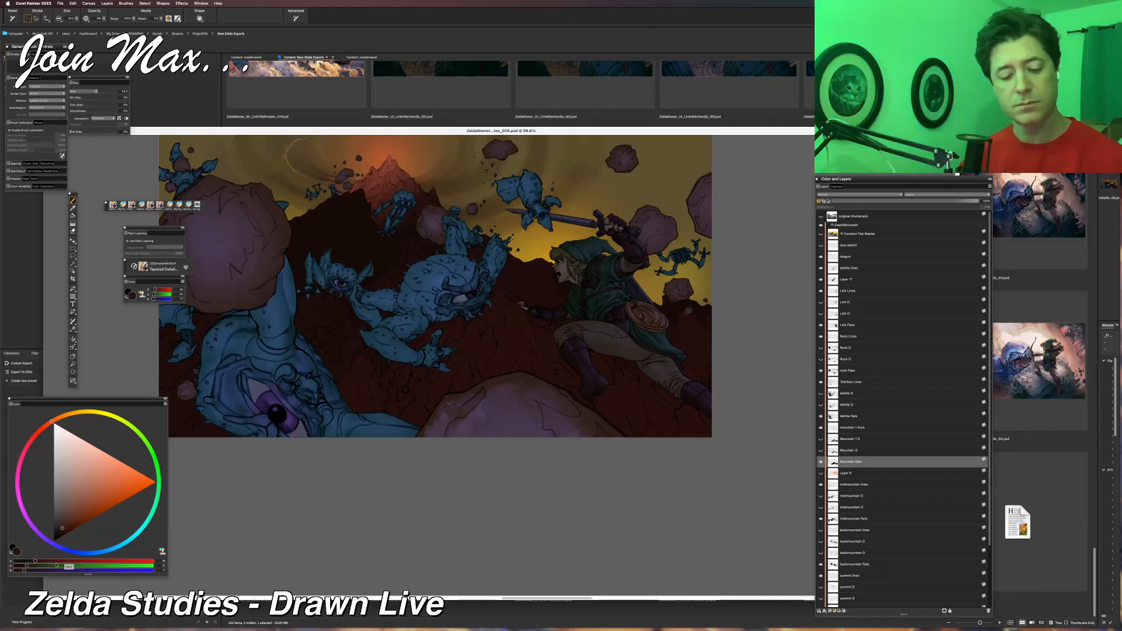
pyautogui.click(55, 562)
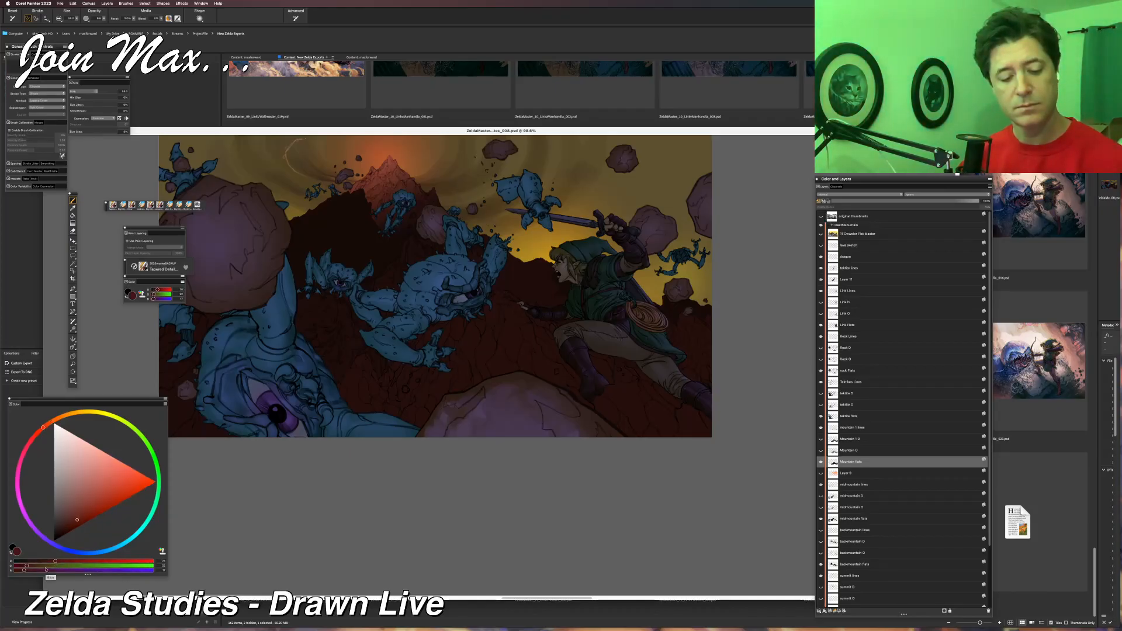
pyautogui.click(47, 565)
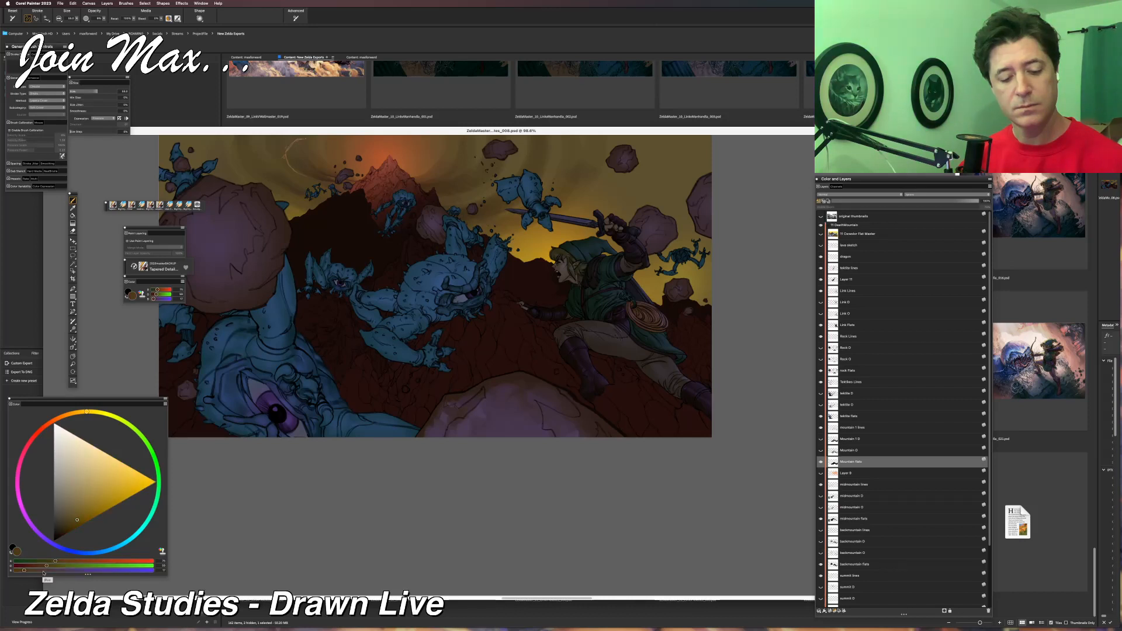
pyautogui.click(43, 571)
pyautogui.click(66, 571)
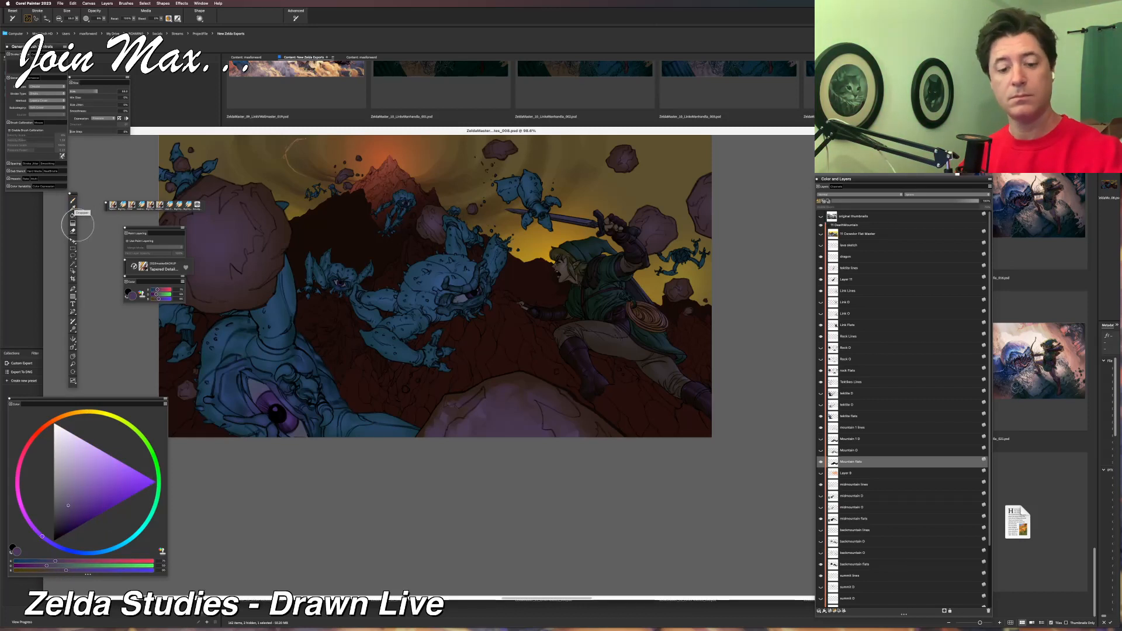
# Enlarge the brush considerably and lay soft purple light on the mountain slope between the central Tektite and Link.
pyautogui.click(112, 91)
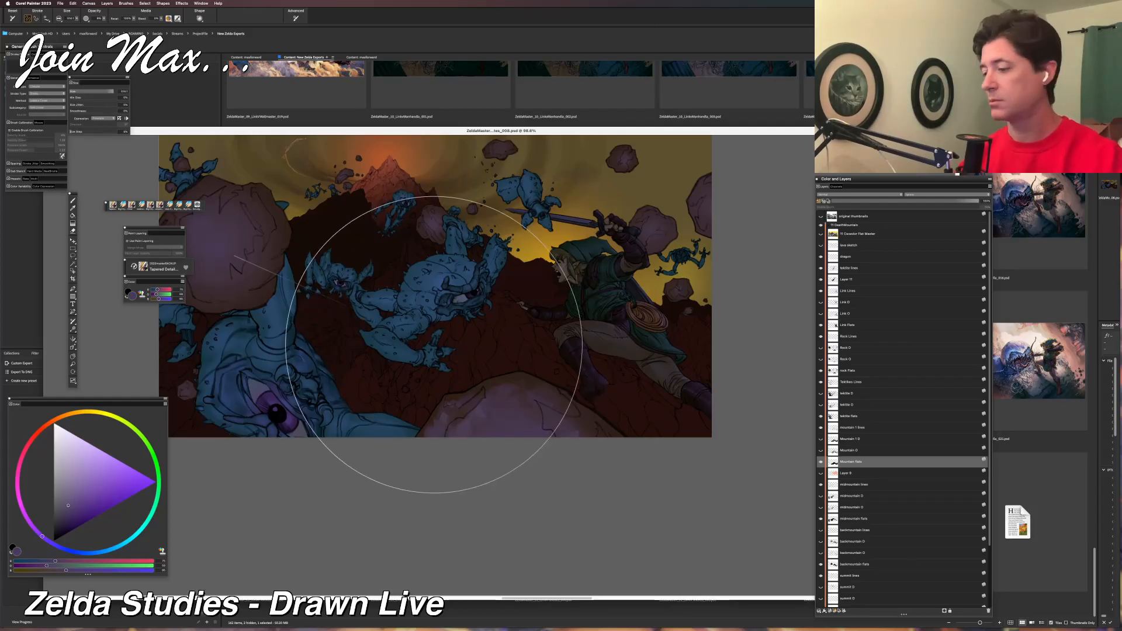
pyautogui.click(144, 3)
pyautogui.click(142, 19)
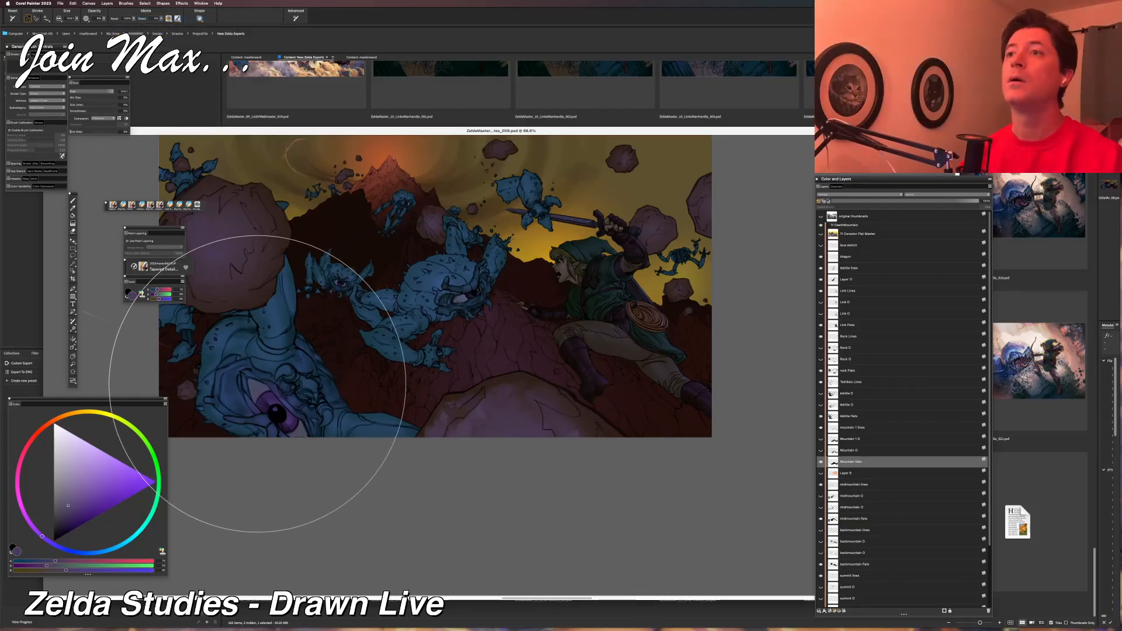
pyautogui.press('super+plus')
pyautogui.press('super+plus')
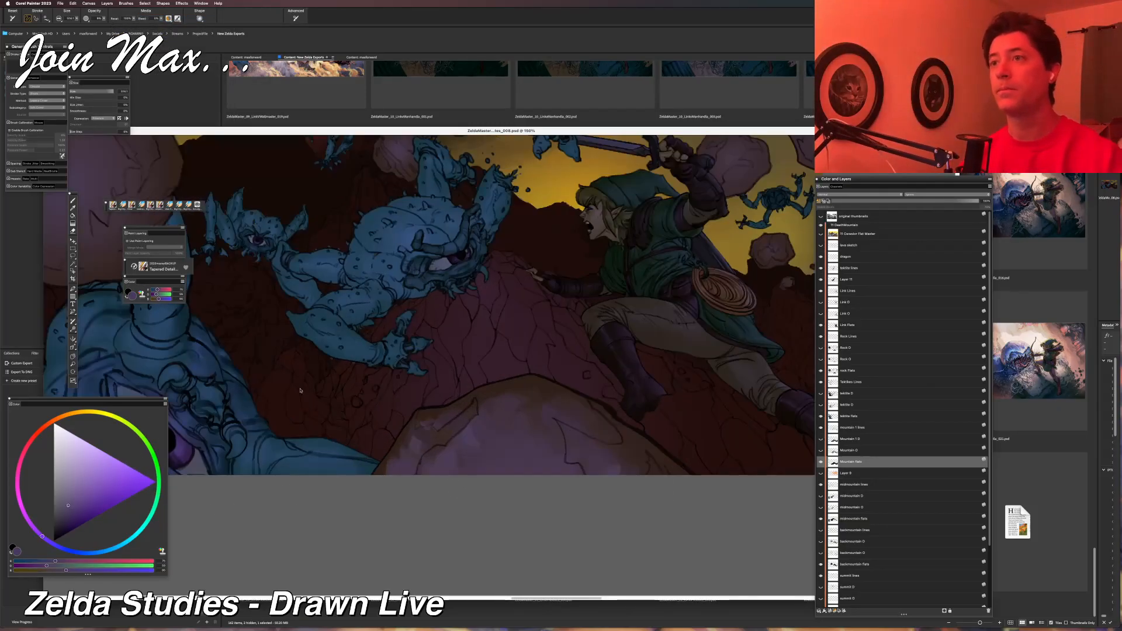
# Undo the last stroke, rework the soft purple light across the slope above the foreground boulder, and undo the final stroke.
pyautogui.press('super+z')
pyautogui.moveTo(483, 352)
pyautogui.mouseDown()
pyautogui.moveTo(494, 322)
pyautogui.moveTo(508, 380)
pyautogui.moveTo(570, 443)
pyautogui.mouseUp()
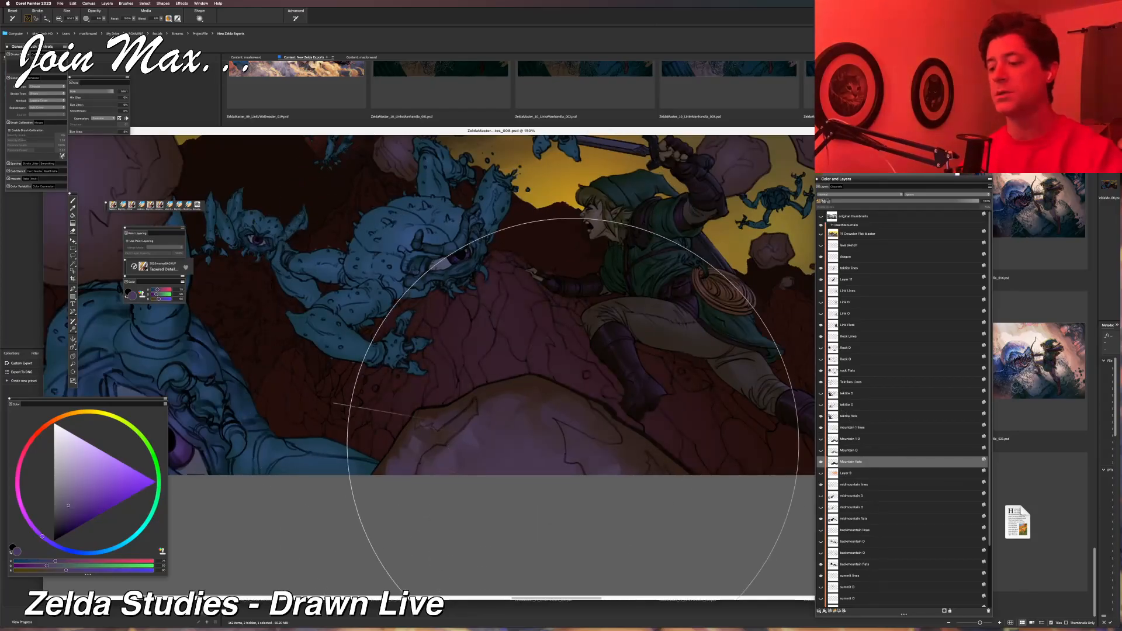
pyautogui.press('super+minus')
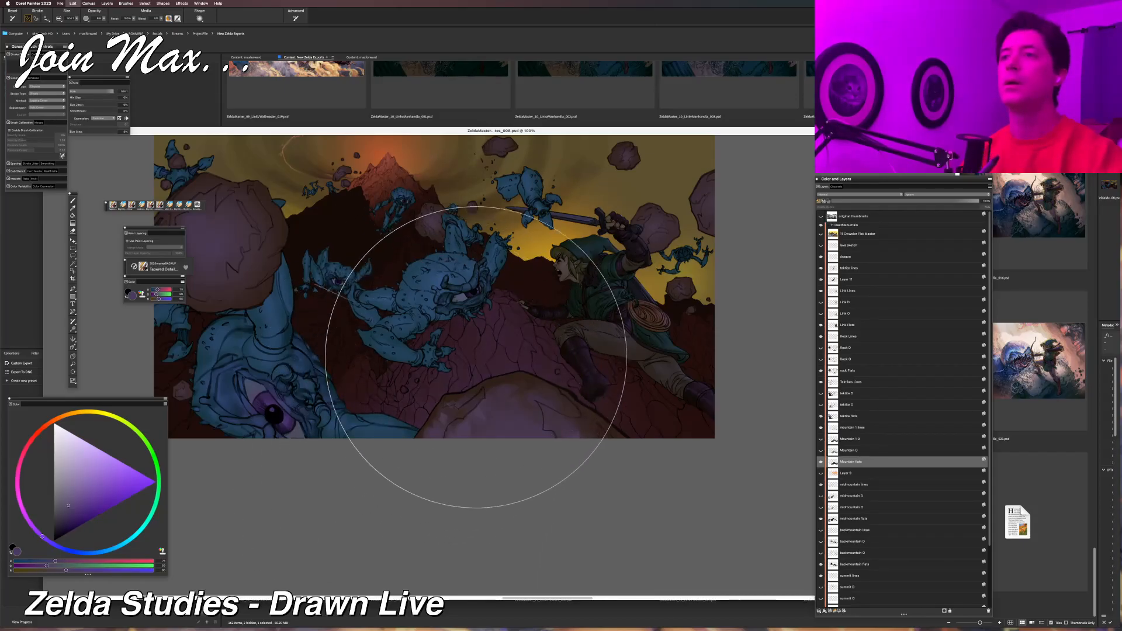
pyautogui.press('super+z')
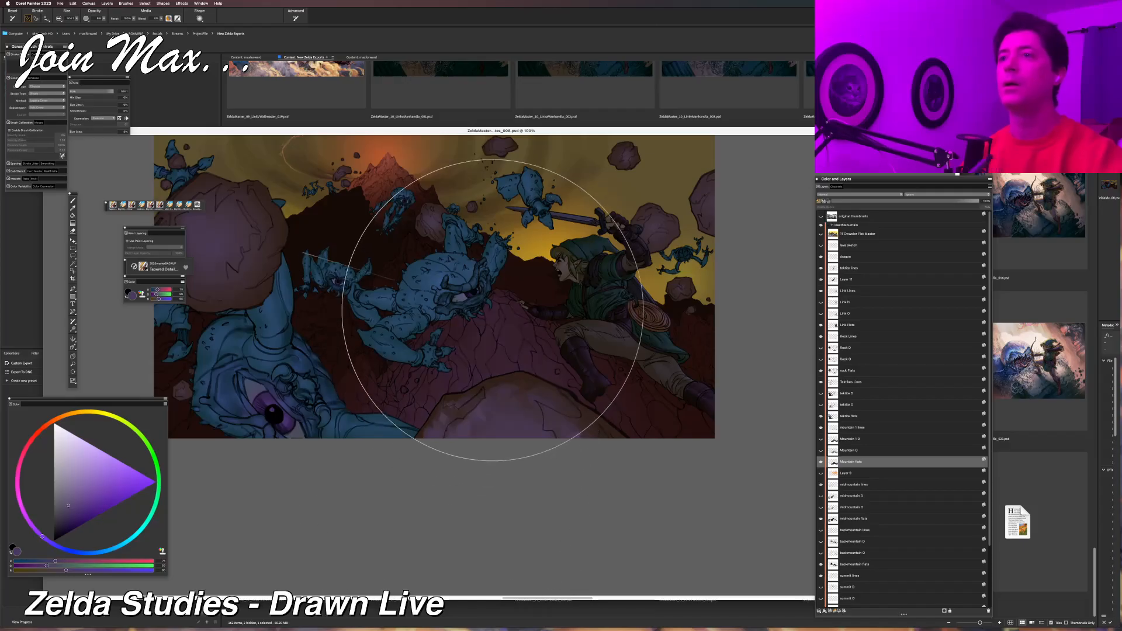
# Brush soft purple light over the slope beside the central Tektite and examine how the light reads across the whole illustration.
pyautogui.moveTo(494, 314); pyautogui.dragTo(451, 319)
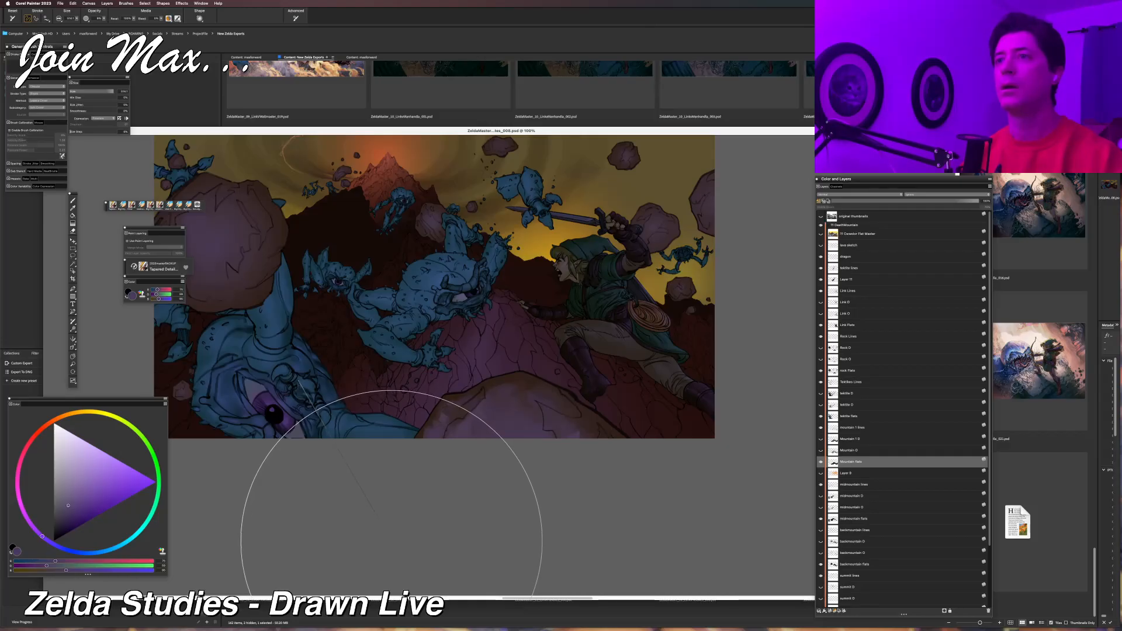
pyautogui.hotkey('ctrl', '-')
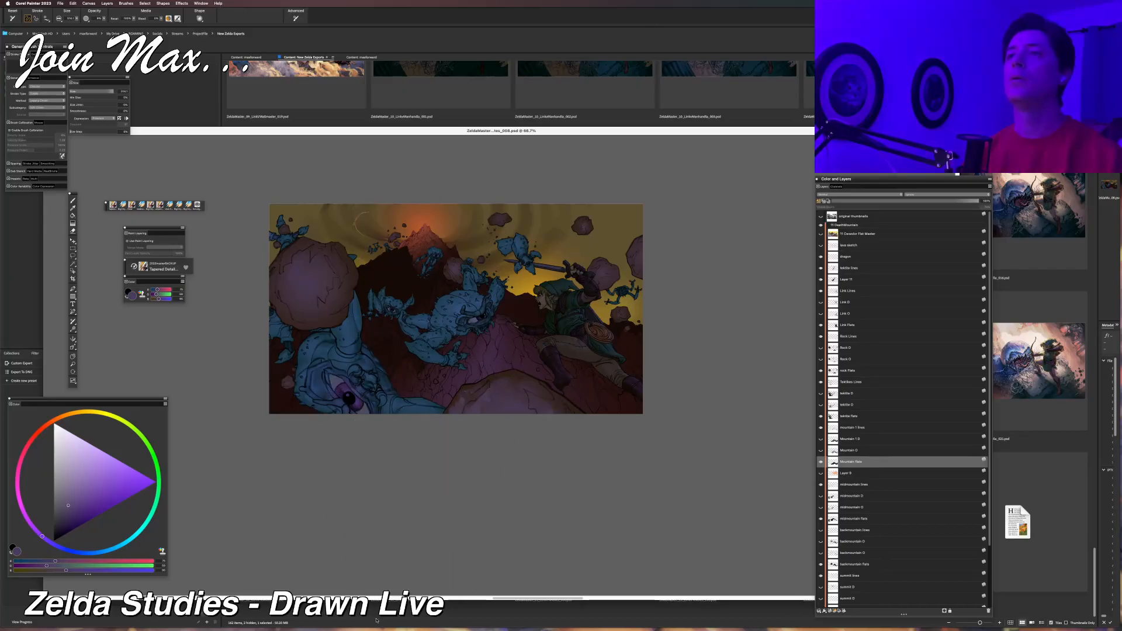
pyautogui.hotkey('ctrl', '-')
pyautogui.hotkey('ctrl', '-')
pyautogui.hotkey('ctrl', '-')
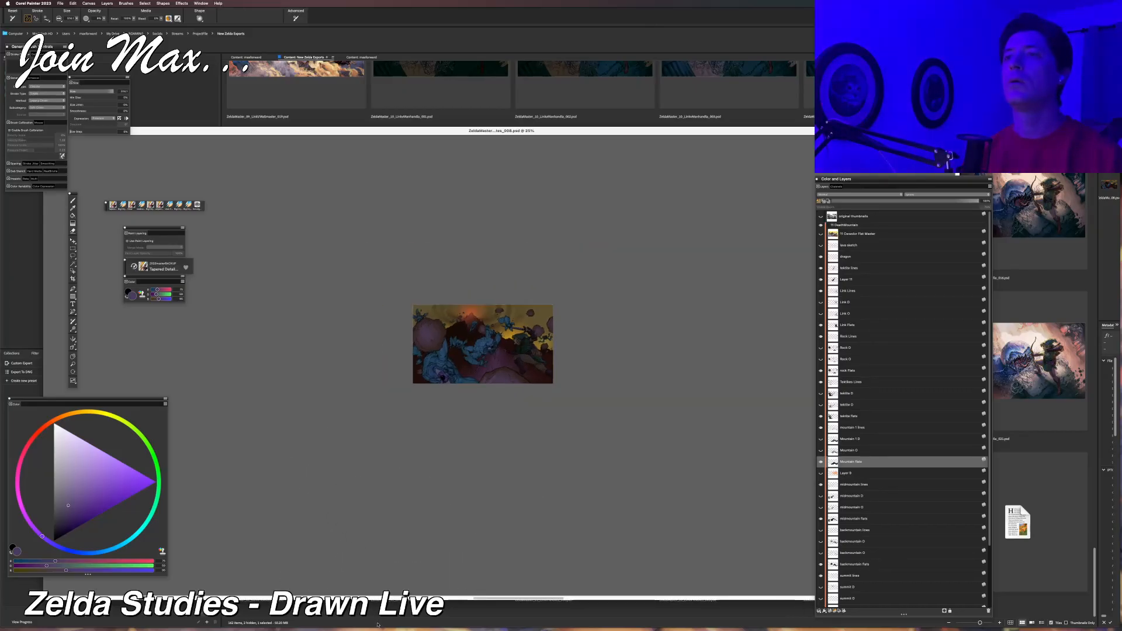
pyautogui.press('super+equal')
pyautogui.press('super+equal')
pyautogui.press('super+equal')
pyautogui.press('super+equal')
pyautogui.press('super+minus')
pyautogui.press('super+minus')
pyautogui.press('super+minus')
pyautogui.press('super+minus')
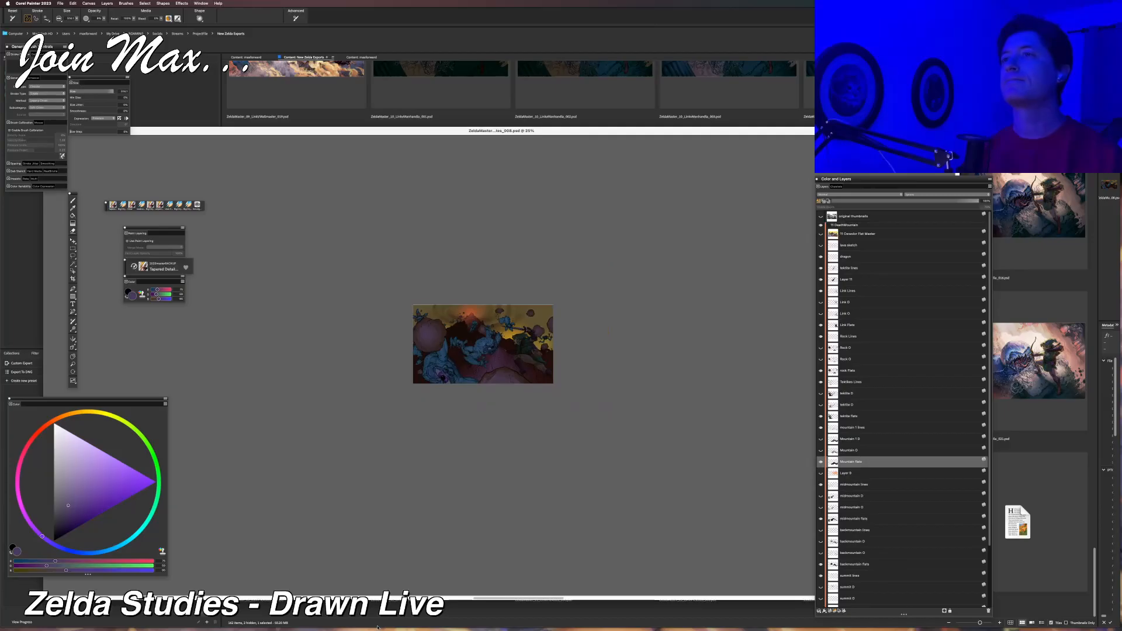
pyautogui.press('super+equal')
pyautogui.press('super+equal')
pyautogui.press('super+equal')
pyautogui.press('super+equal')
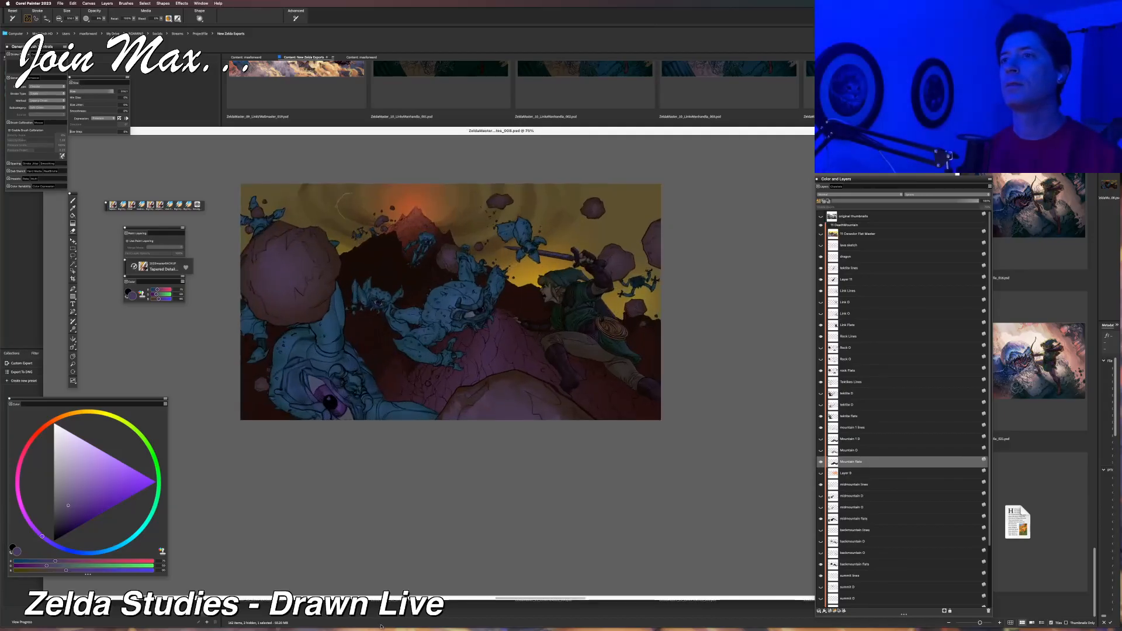
pyautogui.press('super+equal')
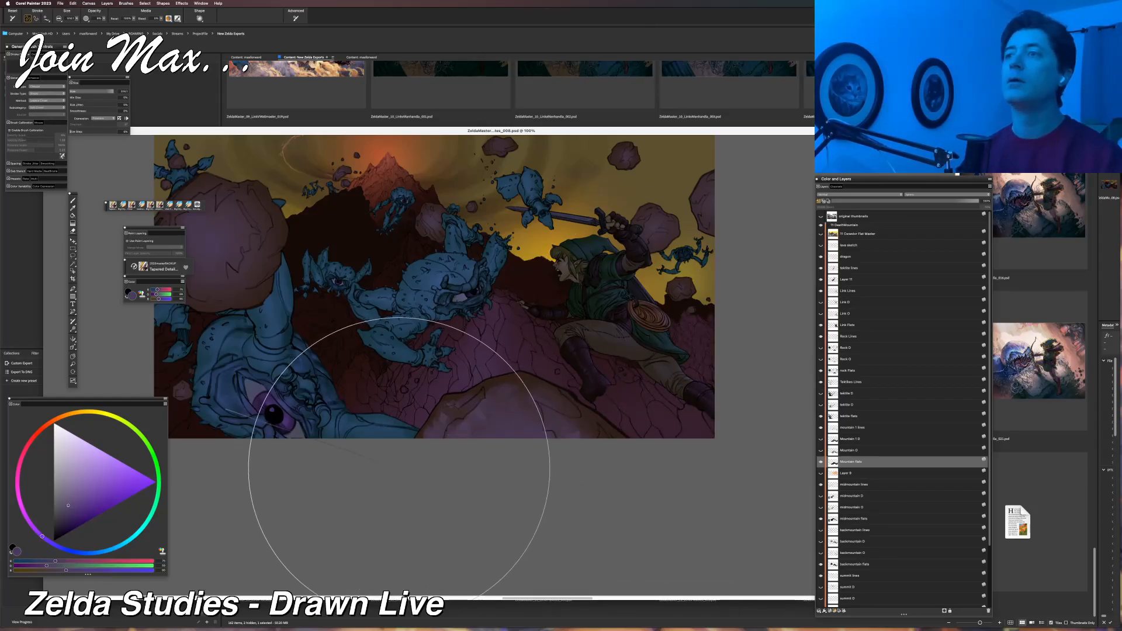
# Undo the last two strokes, try several soft purple strokes on the slope beneath Link, and undo each one.
pyautogui.press('super+z')
pyautogui.press('super+z')
pyautogui.moveTo(724, 404); pyautogui.dragTo(639, 477)
pyautogui.press('super+z')
pyautogui.moveTo(589, 384)
pyautogui.mouseDown()
pyautogui.moveTo(727, 533)
pyautogui.moveTo(546, 460)
pyautogui.mouseUp()
pyautogui.press('super+z')
pyautogui.moveTo(678, 315)
pyautogui.mouseDown()
pyautogui.moveTo(689, 330)
pyautogui.moveTo(677, 411)
pyautogui.mouseUp()
pyautogui.press('super+z')
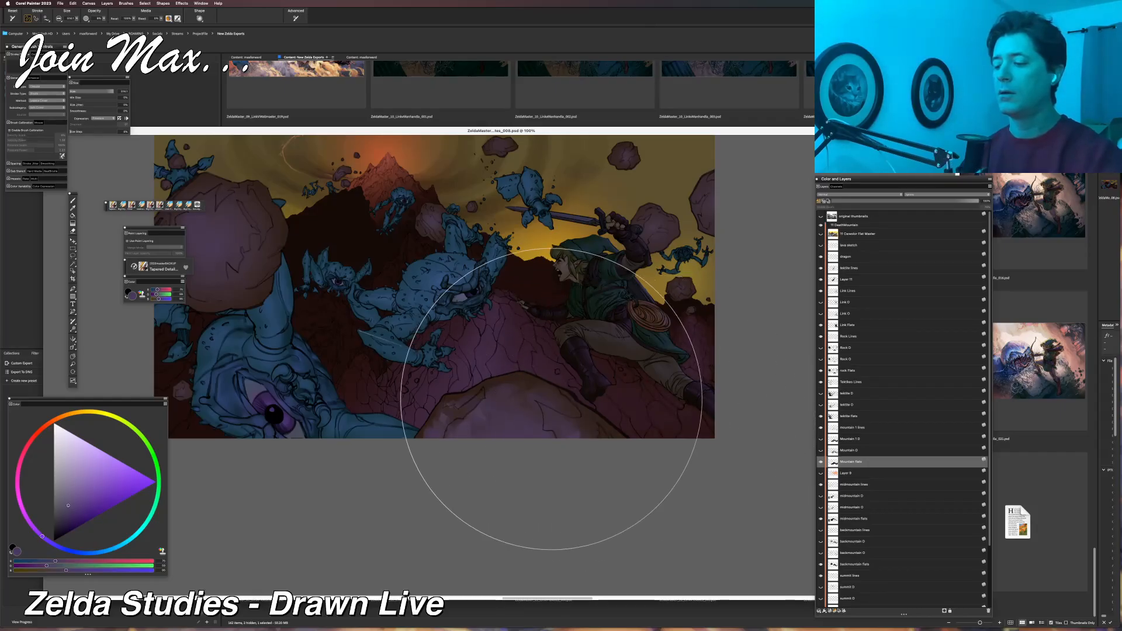
# Brush soft purple light onto the slope below and behind Link, undoing and redoing the second stroke.
pyautogui.moveTo(660, 333)
pyautogui.mouseDown()
pyautogui.moveTo(692, 350)
pyautogui.moveTo(692, 371)
pyautogui.mouseUp()
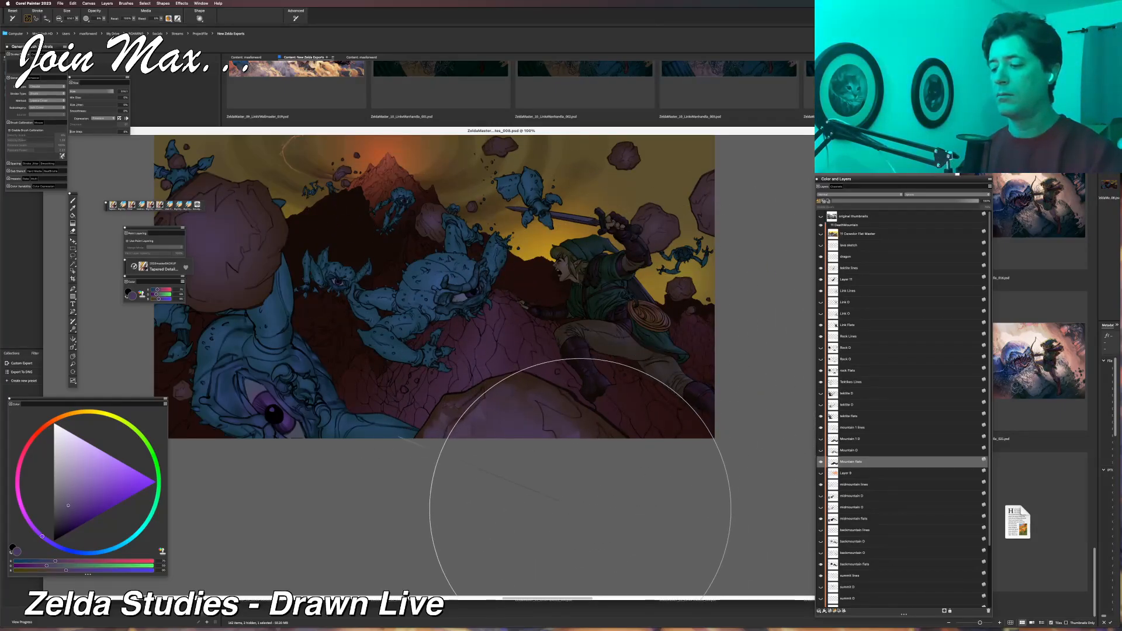
pyautogui.moveTo(682, 323); pyautogui.dragTo(690, 549)
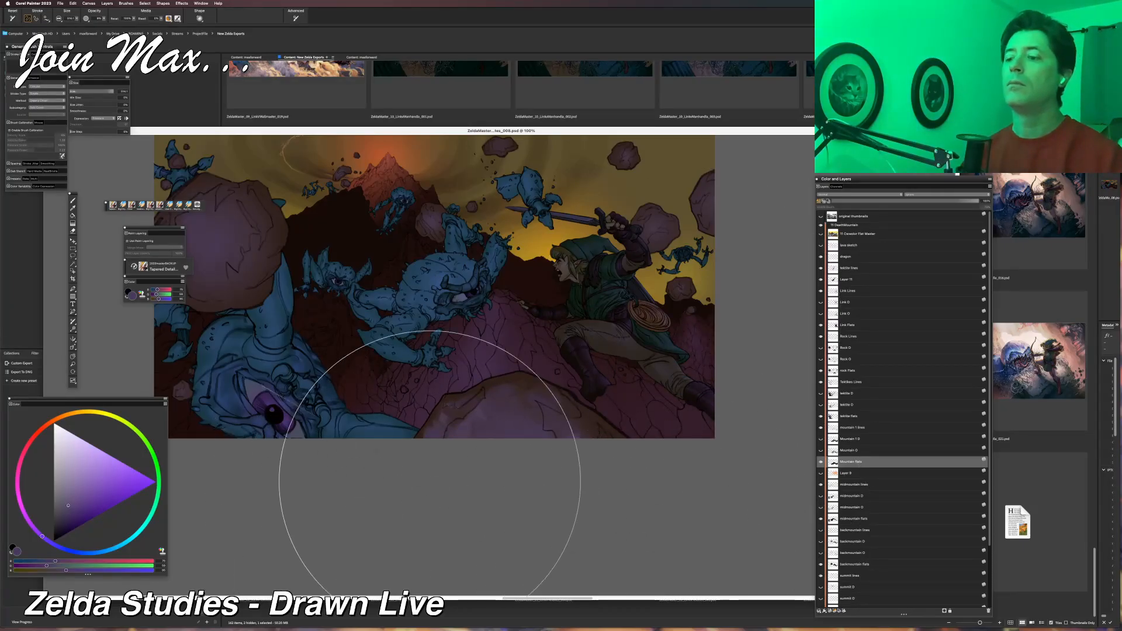
pyautogui.press('super+z')
pyautogui.moveTo(693, 327)
pyautogui.mouseDown()
pyautogui.moveTo(694, 374)
pyautogui.moveTo(672, 432)
pyautogui.mouseUp()
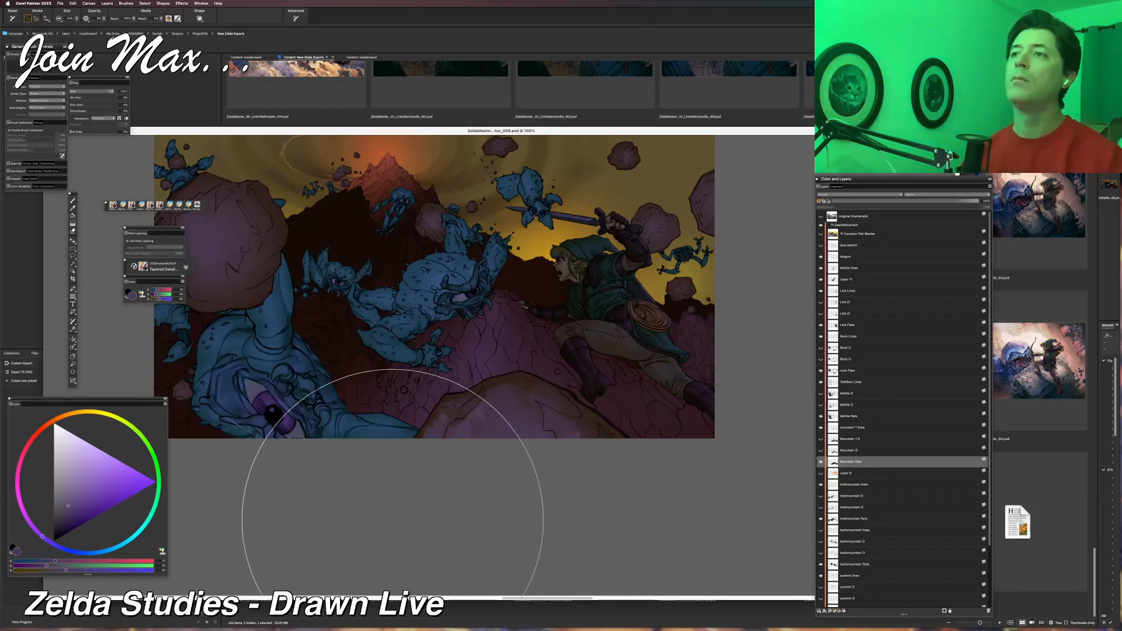
# Examine the purple mountain lighting against the whole illustration at reduced and full size.
pyautogui.press('super+minus')
pyautogui.press('super+minus')
pyautogui.press('super+minus')
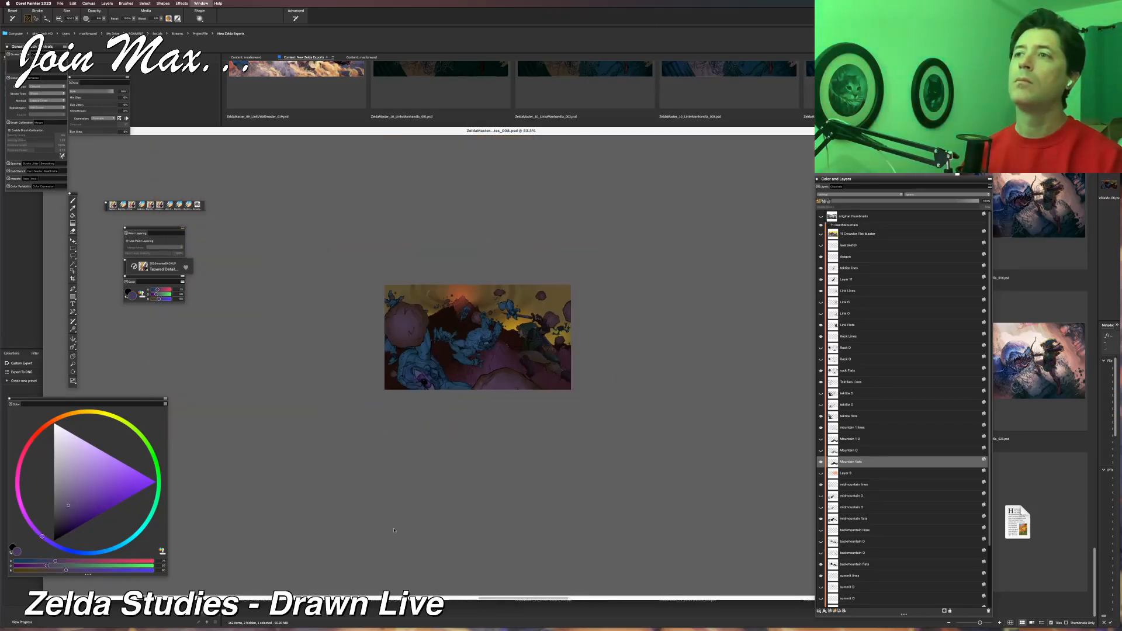
pyautogui.press('super+equal')
pyautogui.press('super+equal')
pyautogui.press('super+equal')
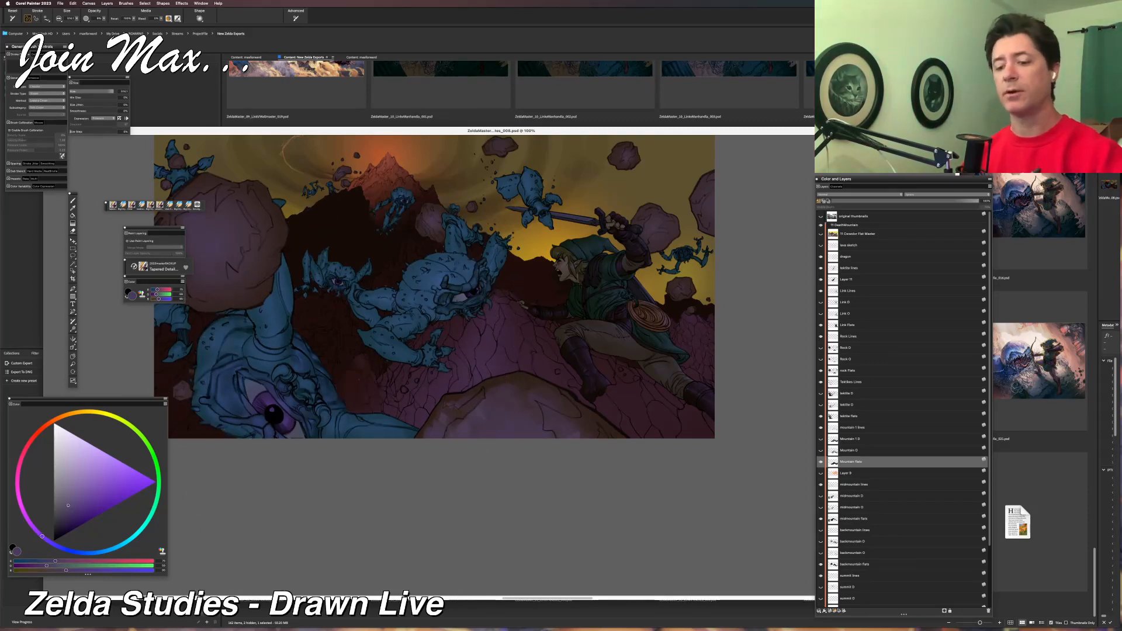
pyautogui.press('super+minus')
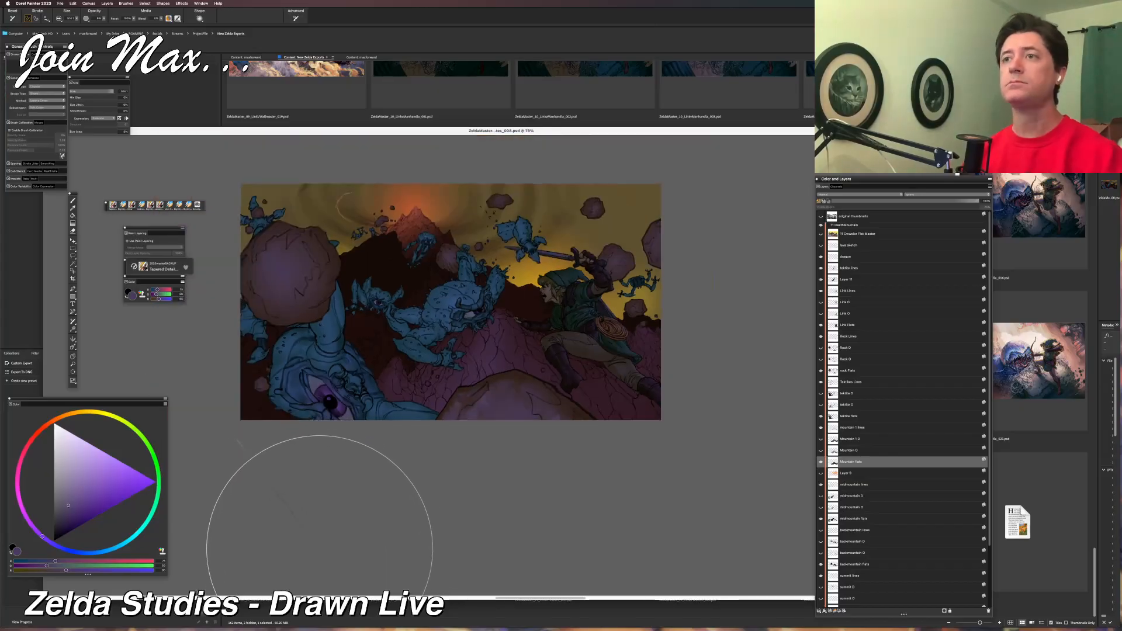
pyautogui.press('super+minus')
pyautogui.press('super+equal')
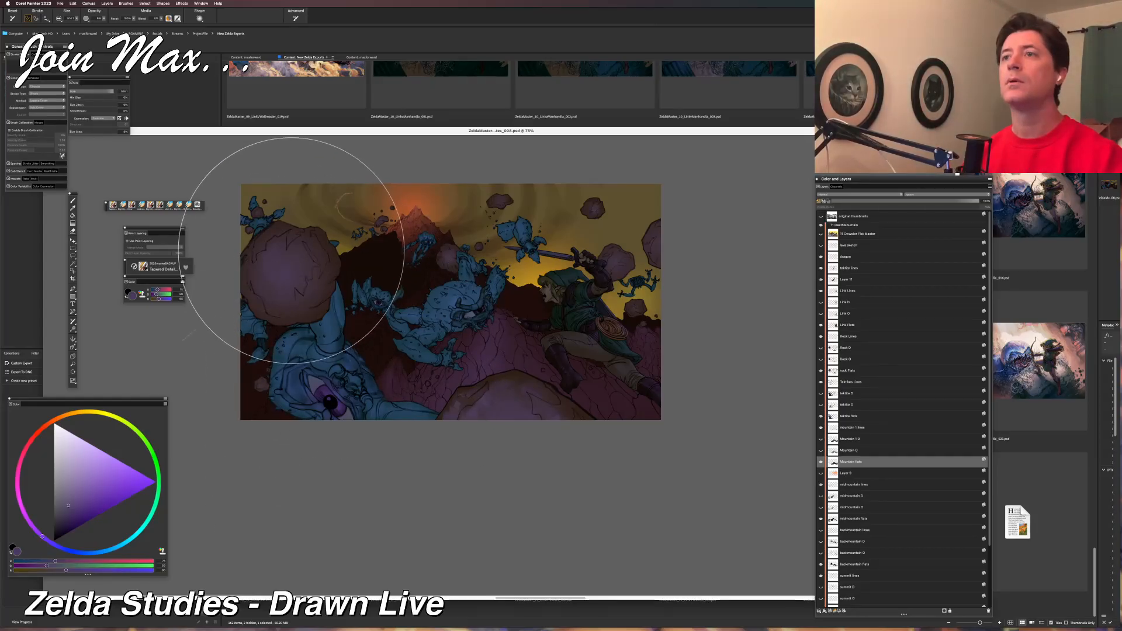
pyautogui.press('super+equal')
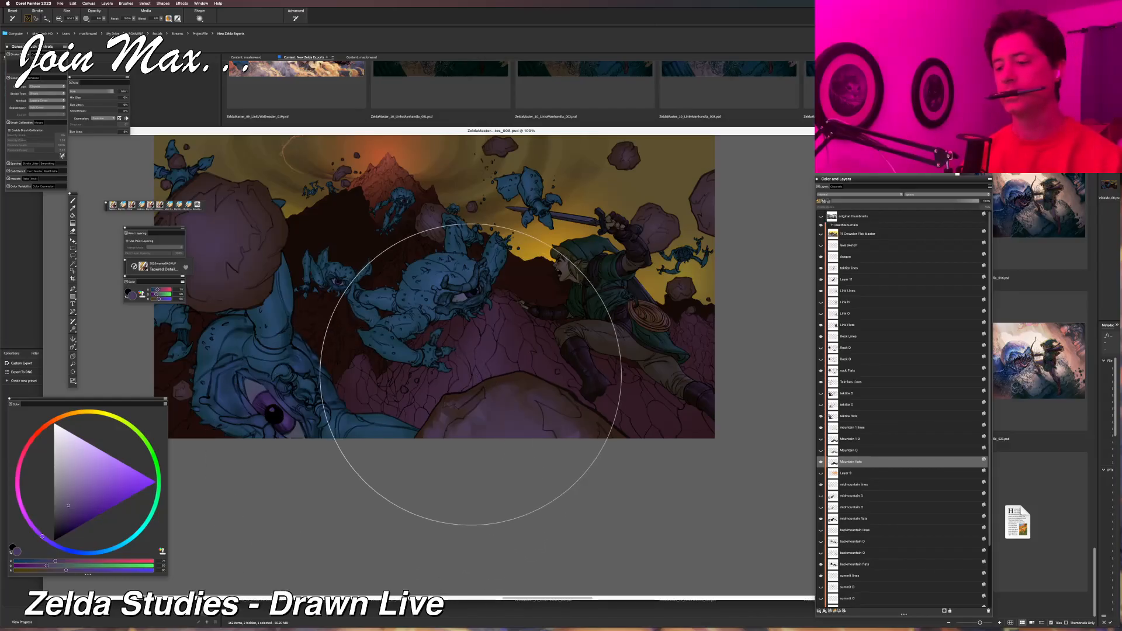
# Show and hide the Flat Master layer repeatedly to compare the original flat colours with the dimmed, lit painting.
pyautogui.scroll(2, 425, 344)
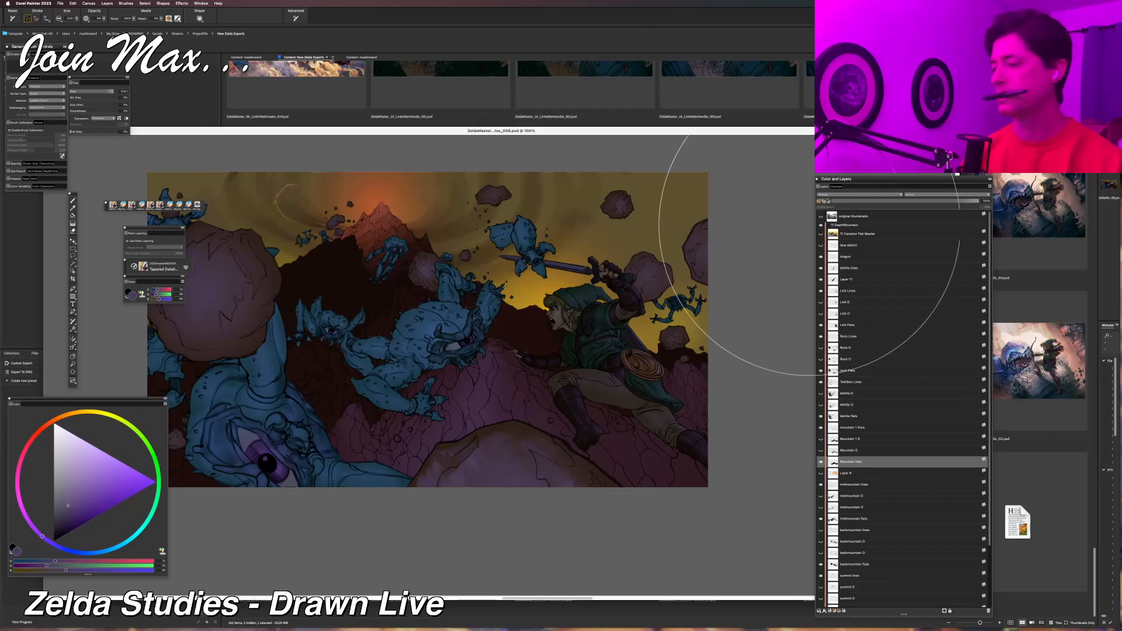
pyautogui.click(820, 233)
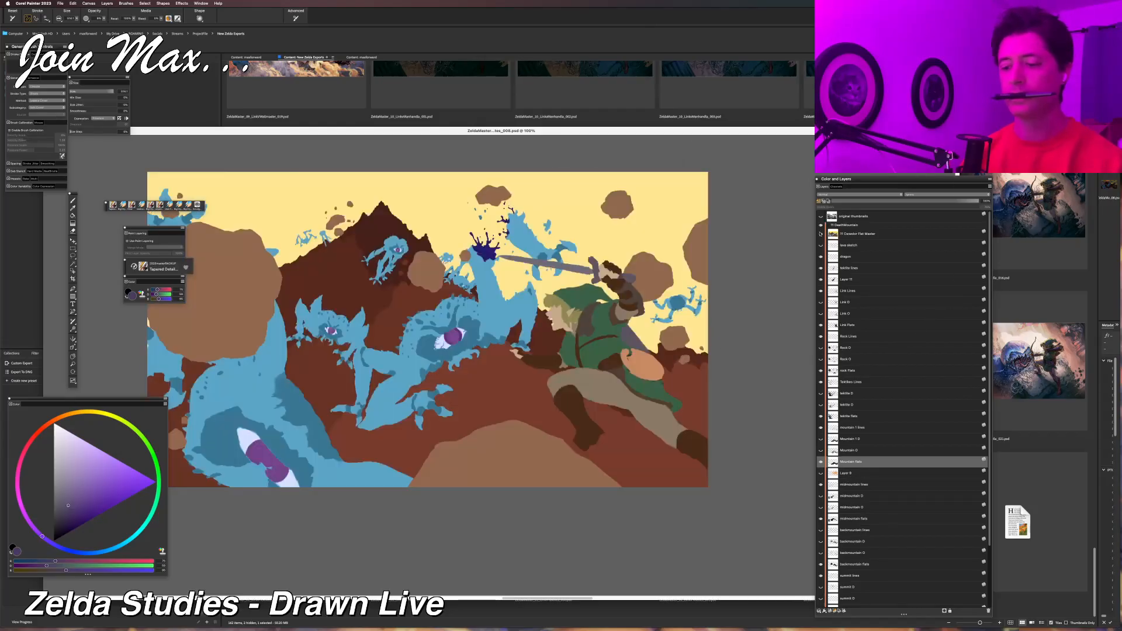
pyautogui.click(820, 233)
pyautogui.click(820, 233)
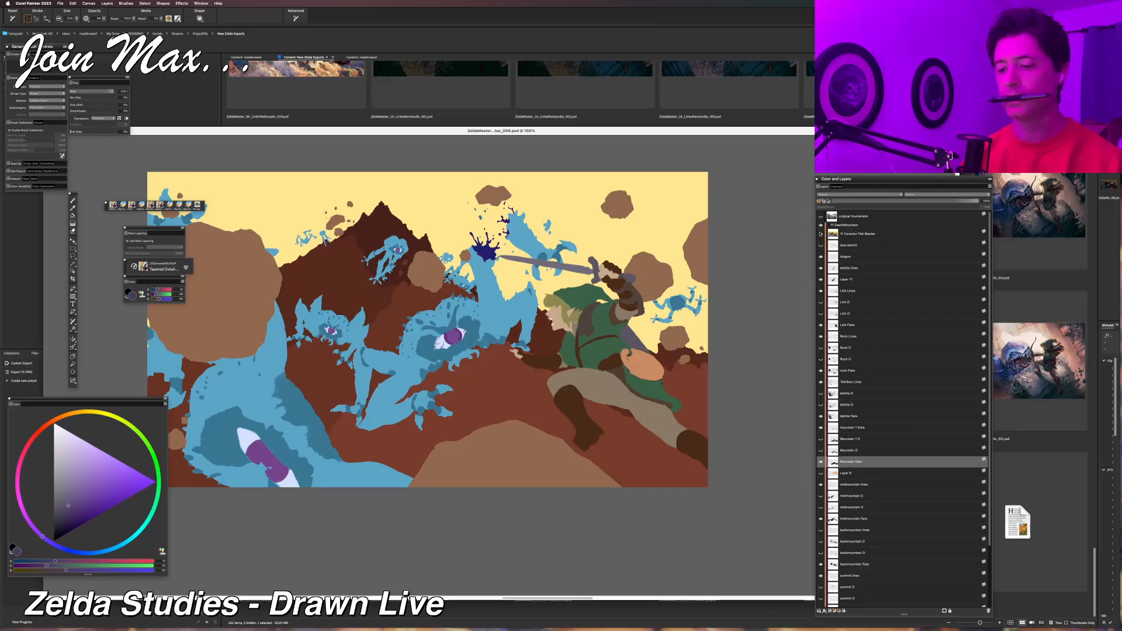
pyautogui.click(820, 233)
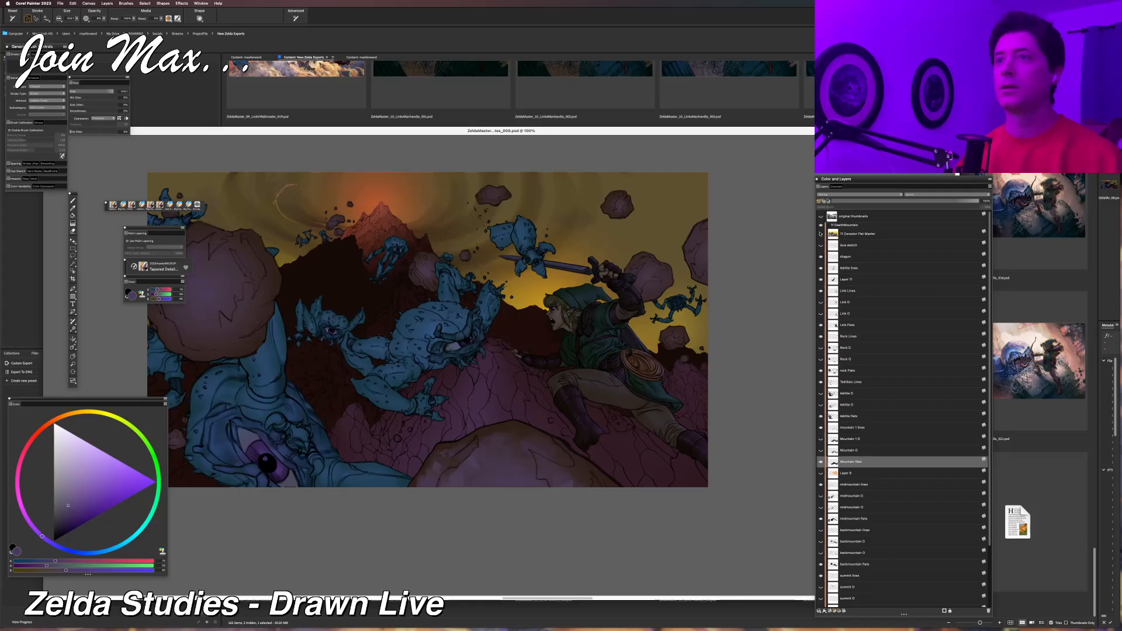
pyautogui.click(820, 233)
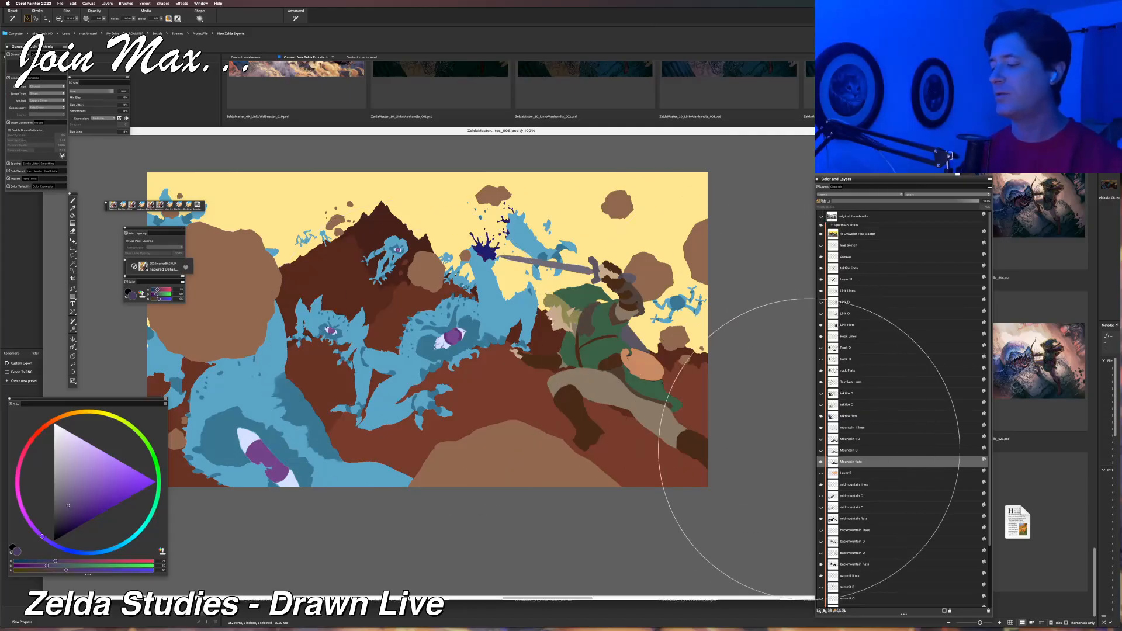
pyautogui.click(820, 234)
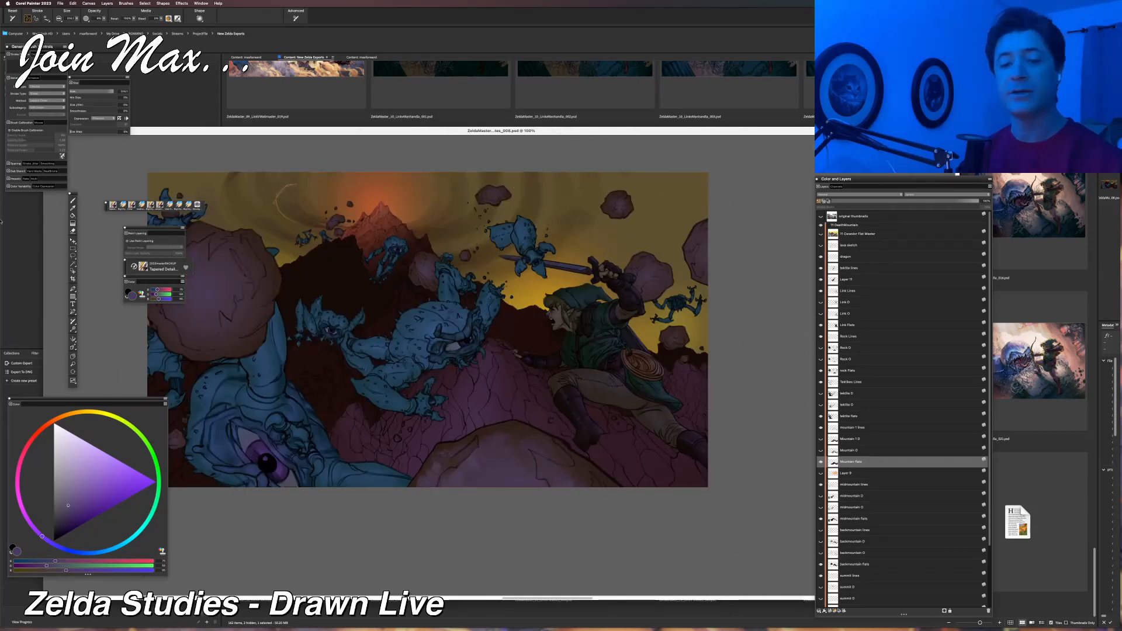
# Sample the dark brown of the middle mountain beside the central Tektite and mix it into a lighter, muted purple.
pyautogui.click(73, 208)
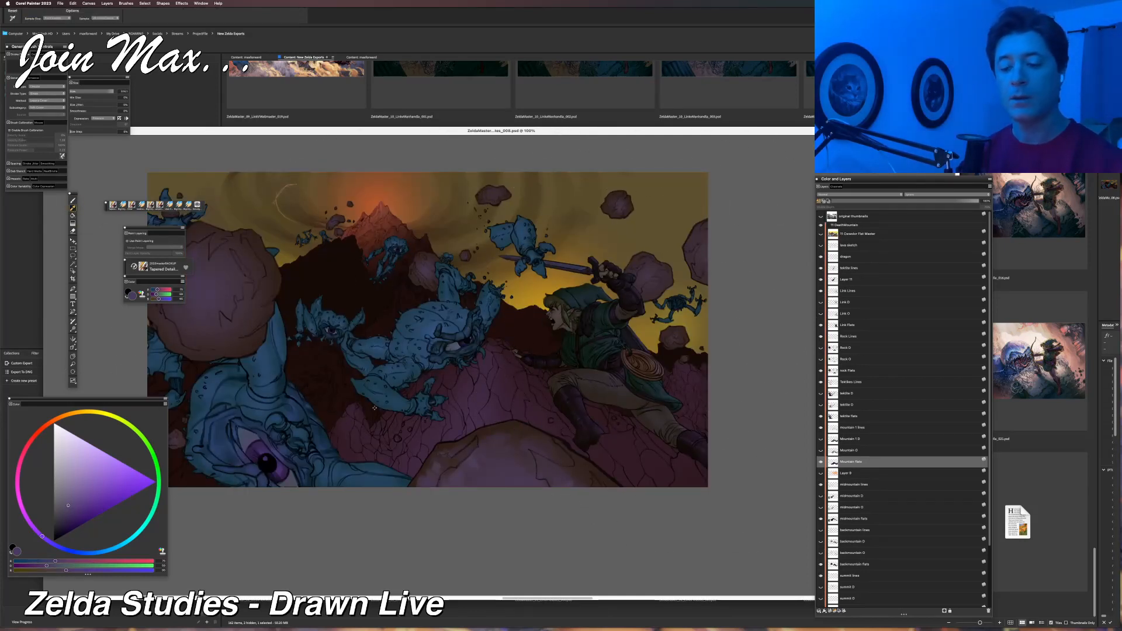
pyautogui.click(398, 390)
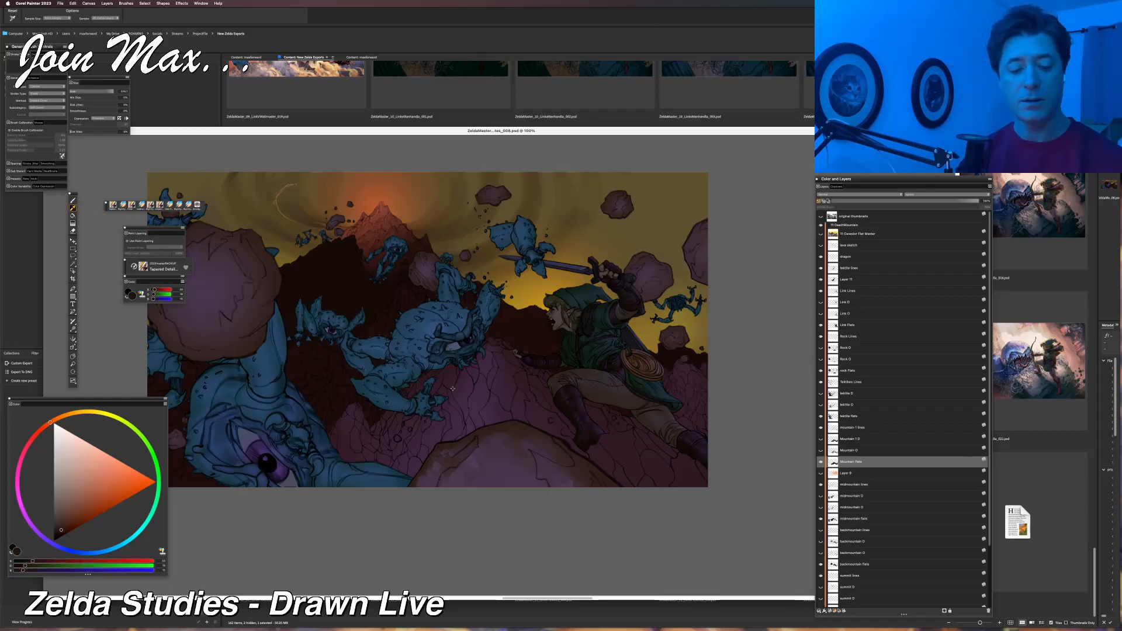
pyautogui.press('b')
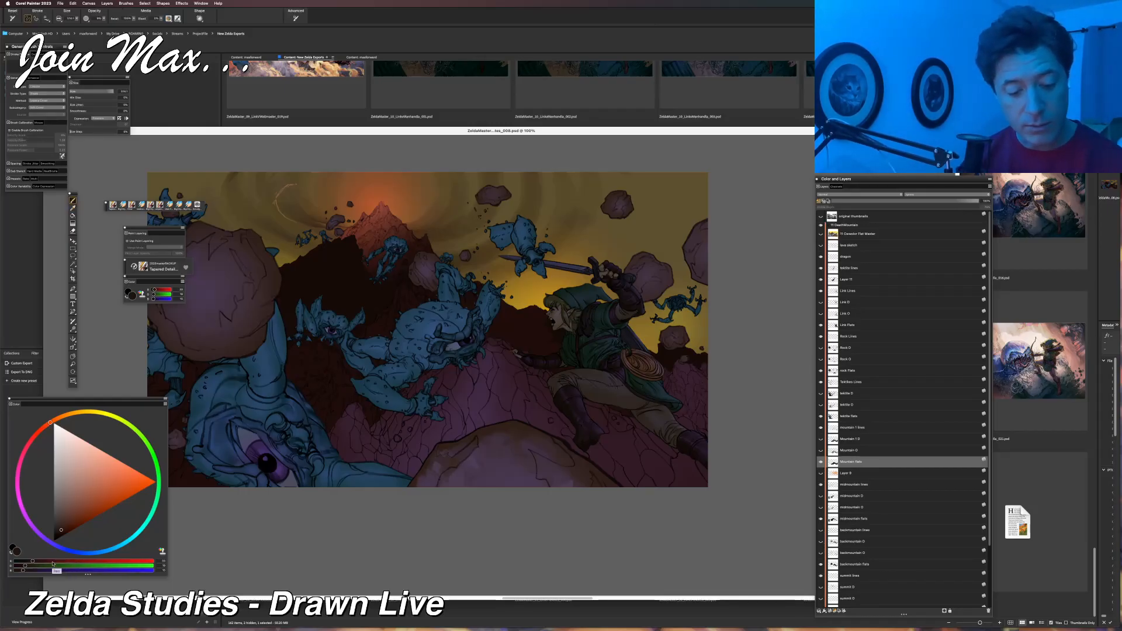
pyautogui.click(52, 562)
pyautogui.click(44, 566)
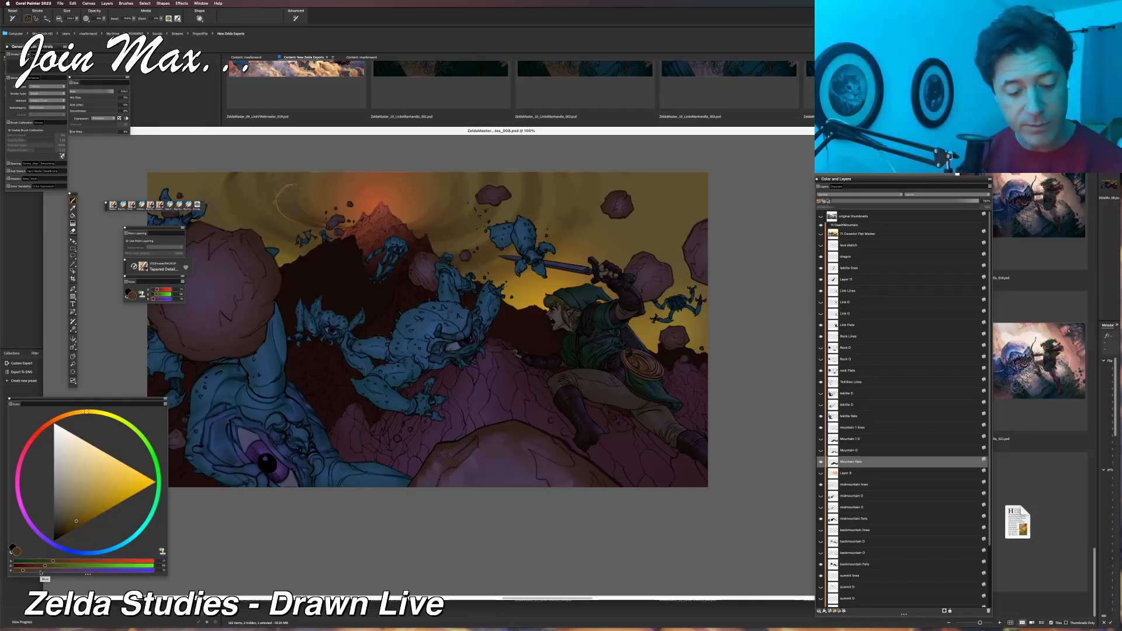
pyautogui.click(41, 571)
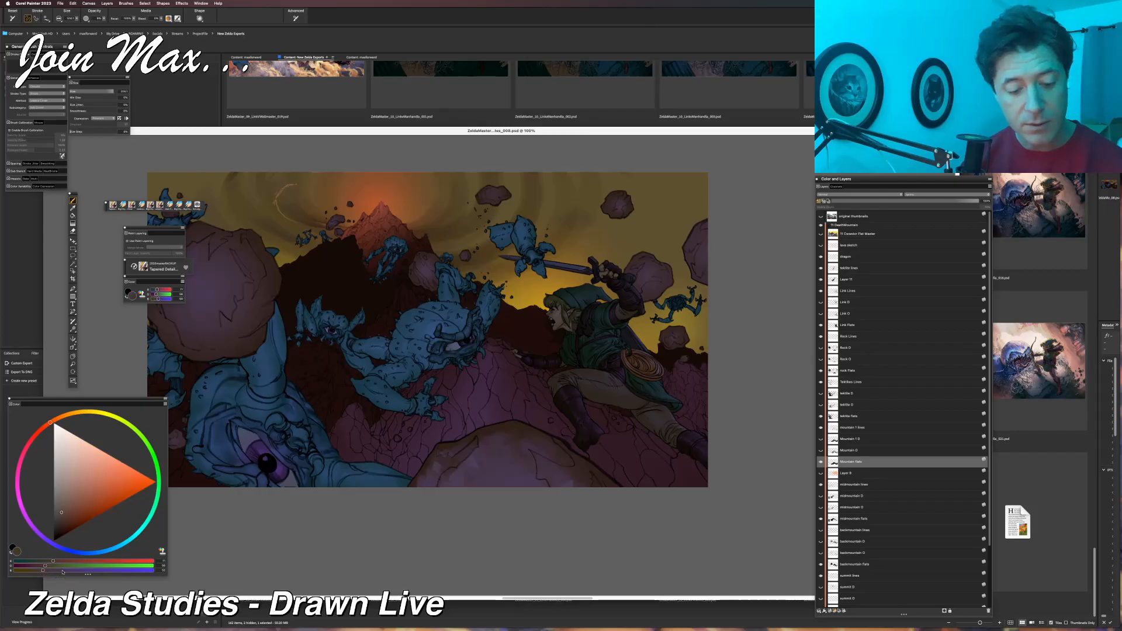
pyautogui.click(63, 572)
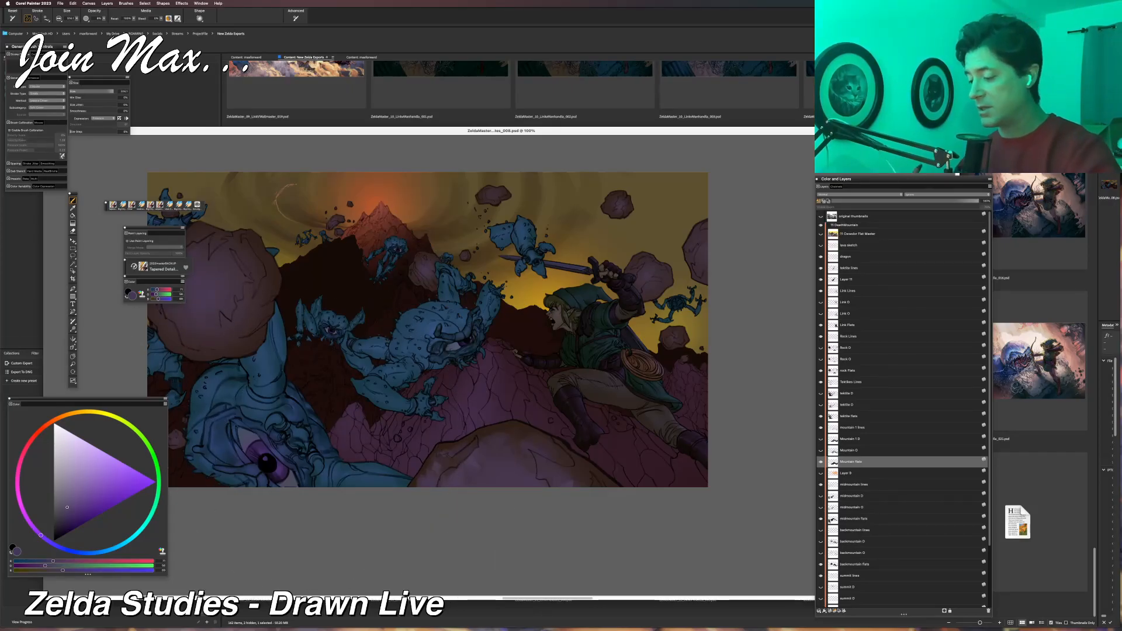
# Make the Midmountain Flats layer active and brush soft purple light over the middle mountain behind and below the central Tektites.
pyautogui.click(835, 518)
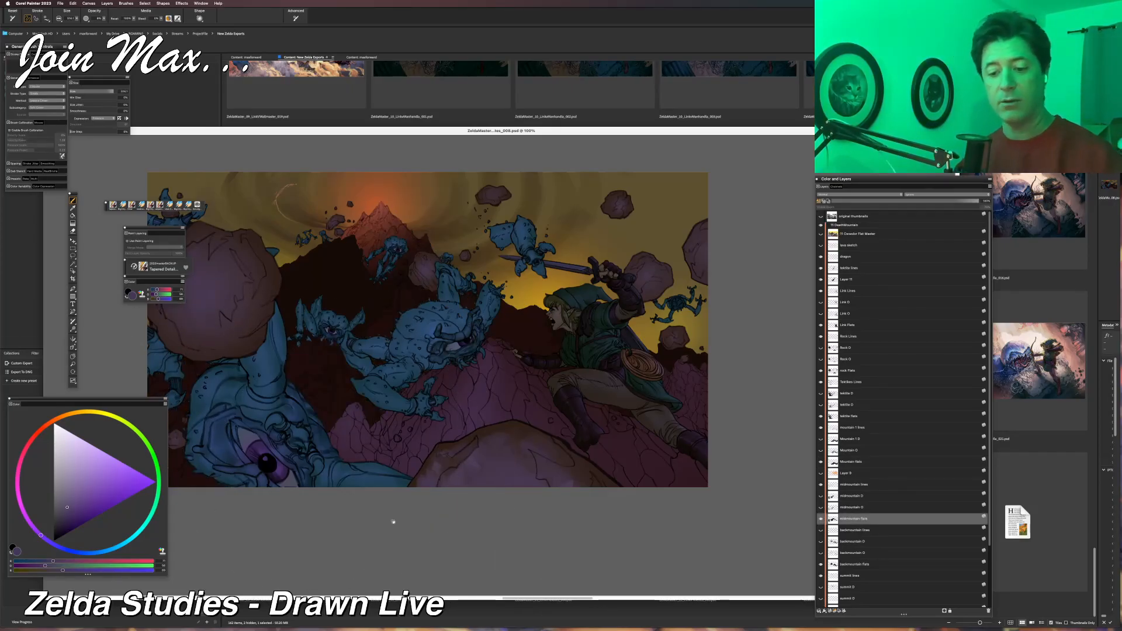
pyautogui.moveTo(417, 531); pyautogui.dragTo(512, 525)
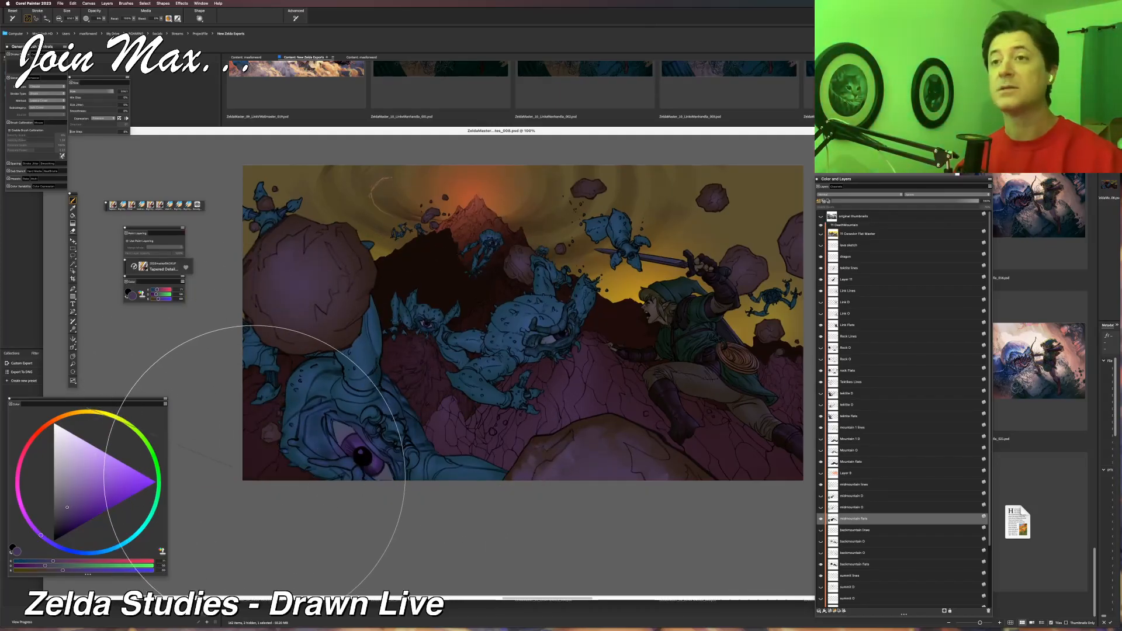
pyautogui.moveTo(381, 507); pyautogui.dragTo(339, 546)
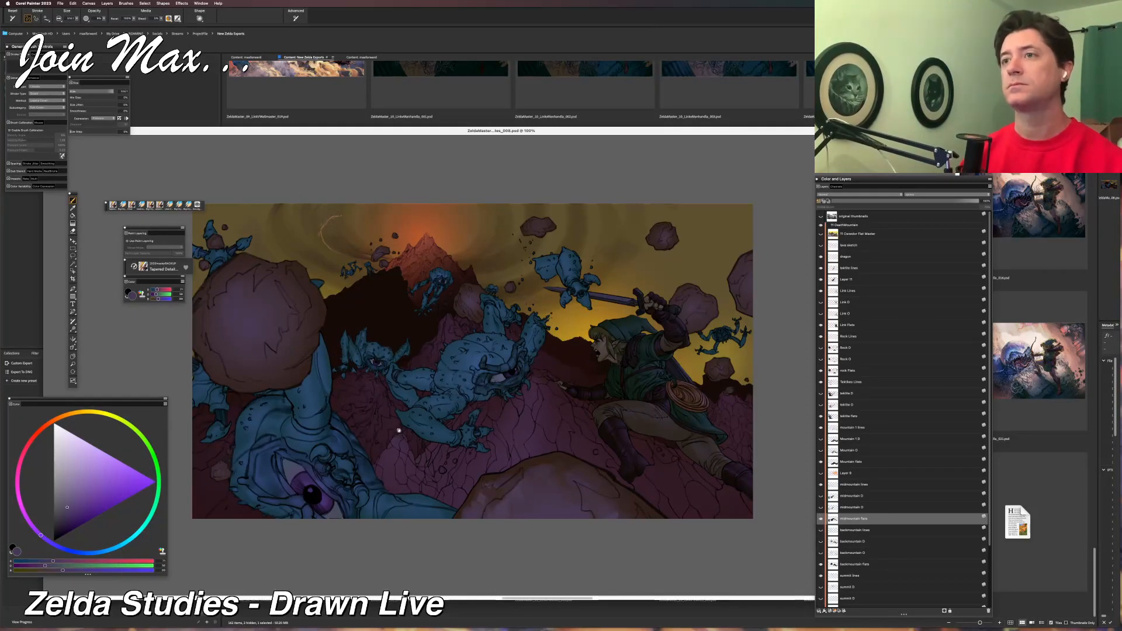
pyautogui.moveTo(396, 430); pyautogui.dragTo(362, 445)
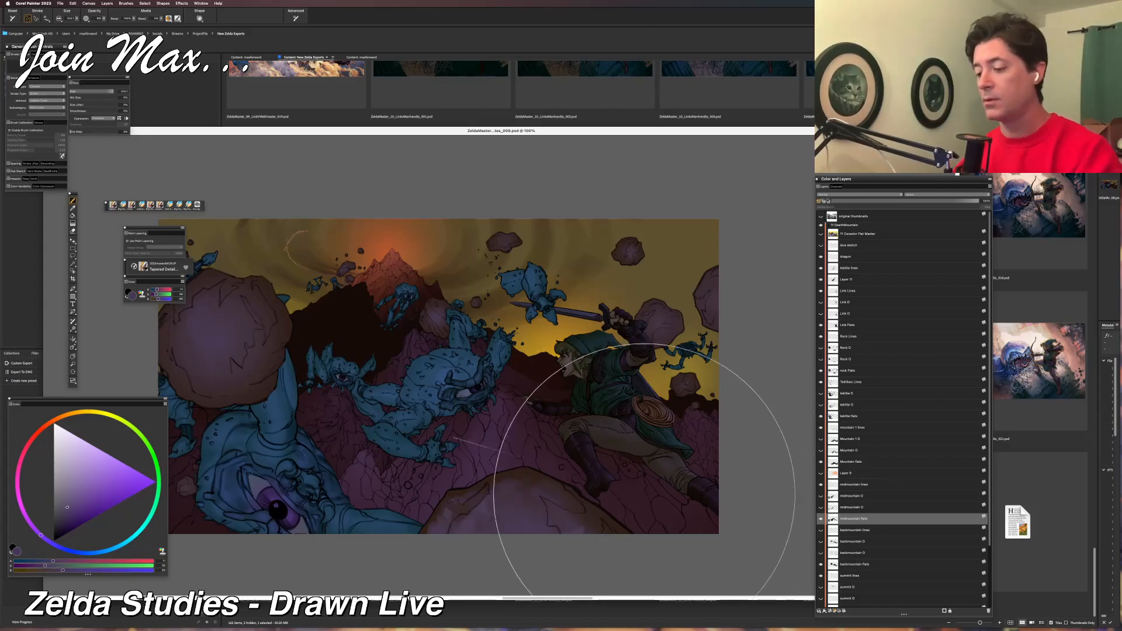
pyautogui.moveTo(564, 548); pyautogui.dragTo(623, 543)
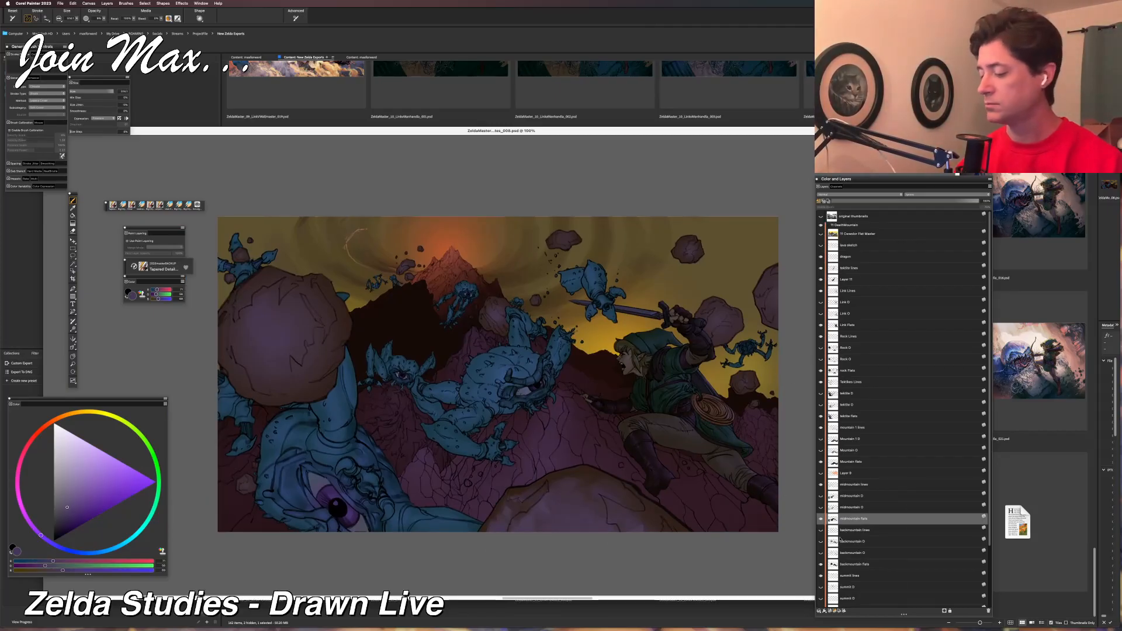
# Make the Backmountain Flats layer active and sample the dark brown of the back mountain above the smaller Tektite.
pyautogui.click(842, 564)
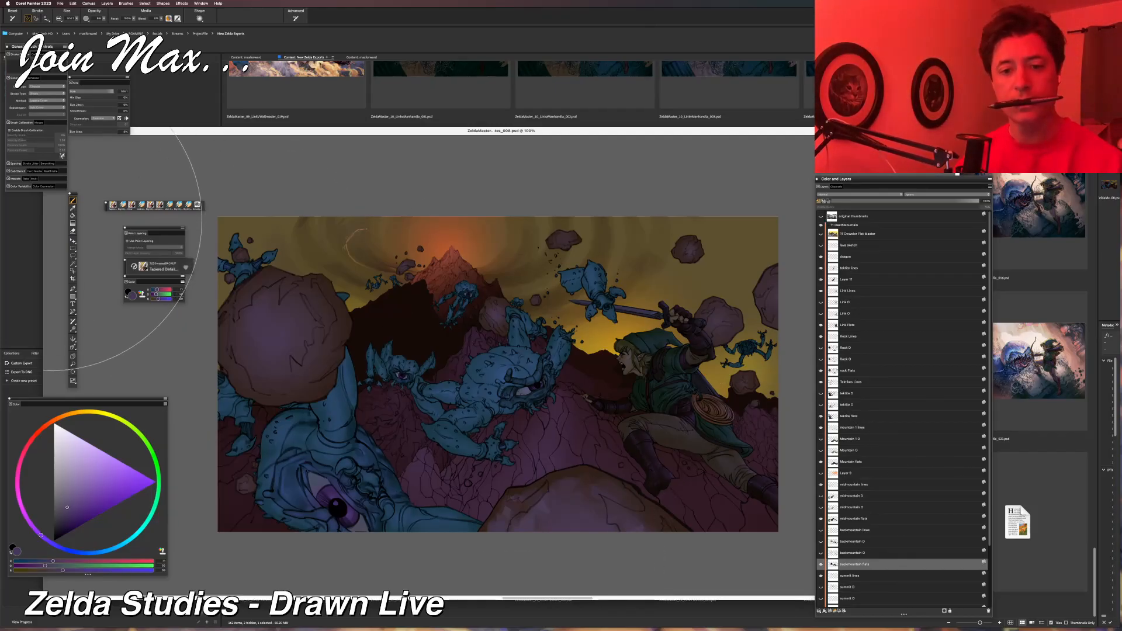
pyautogui.click(73, 209)
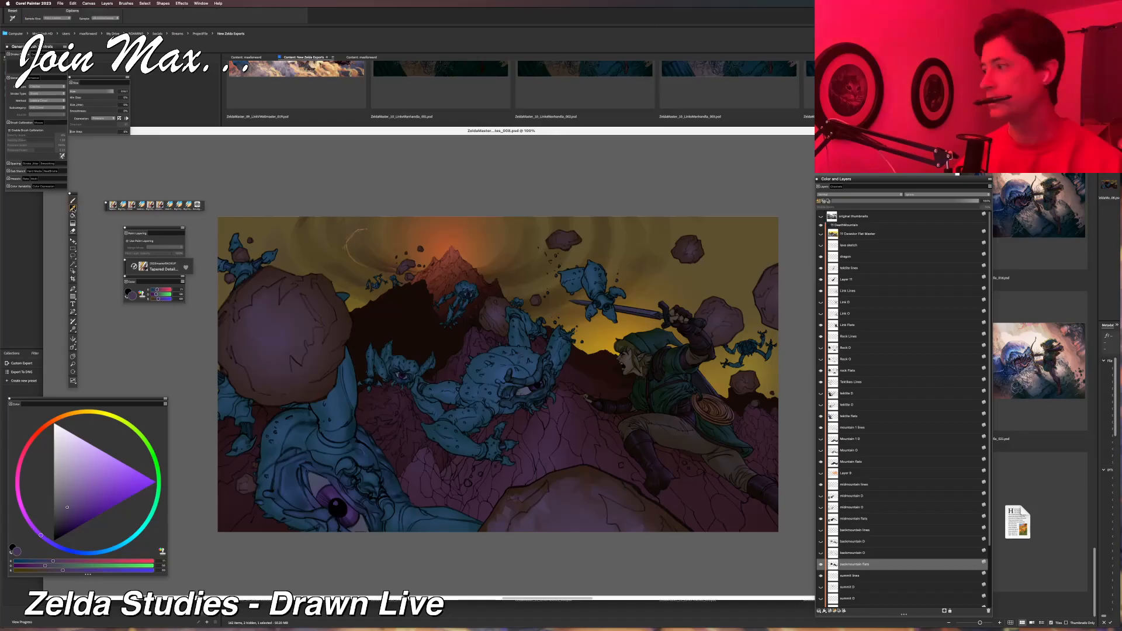
pyautogui.click(422, 360)
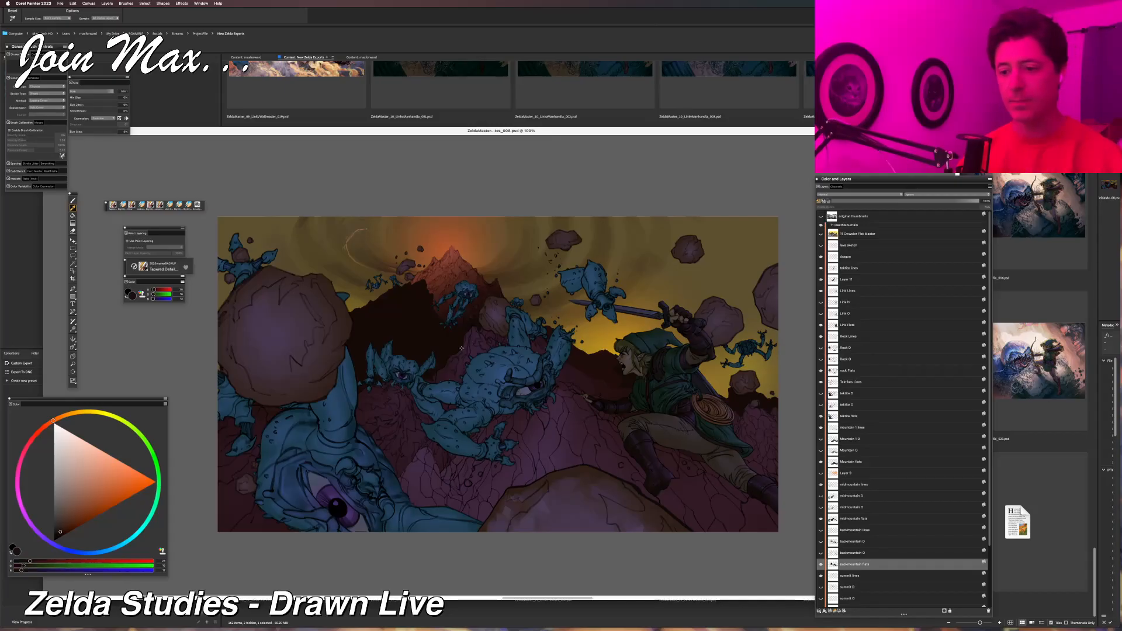
pyautogui.scroll(10, 462, 348)
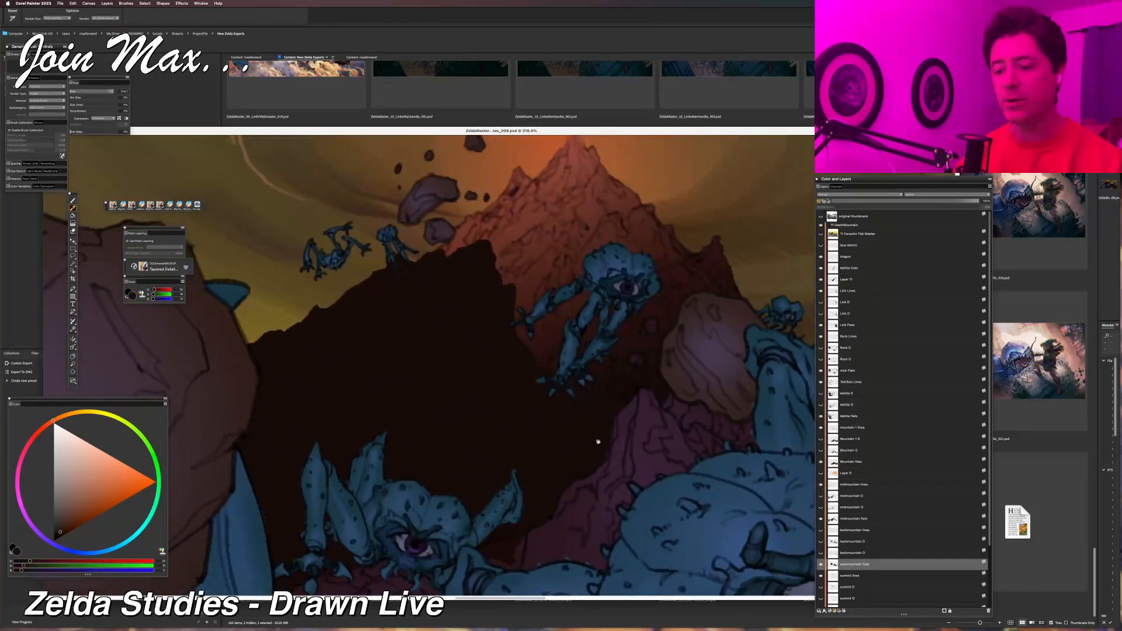
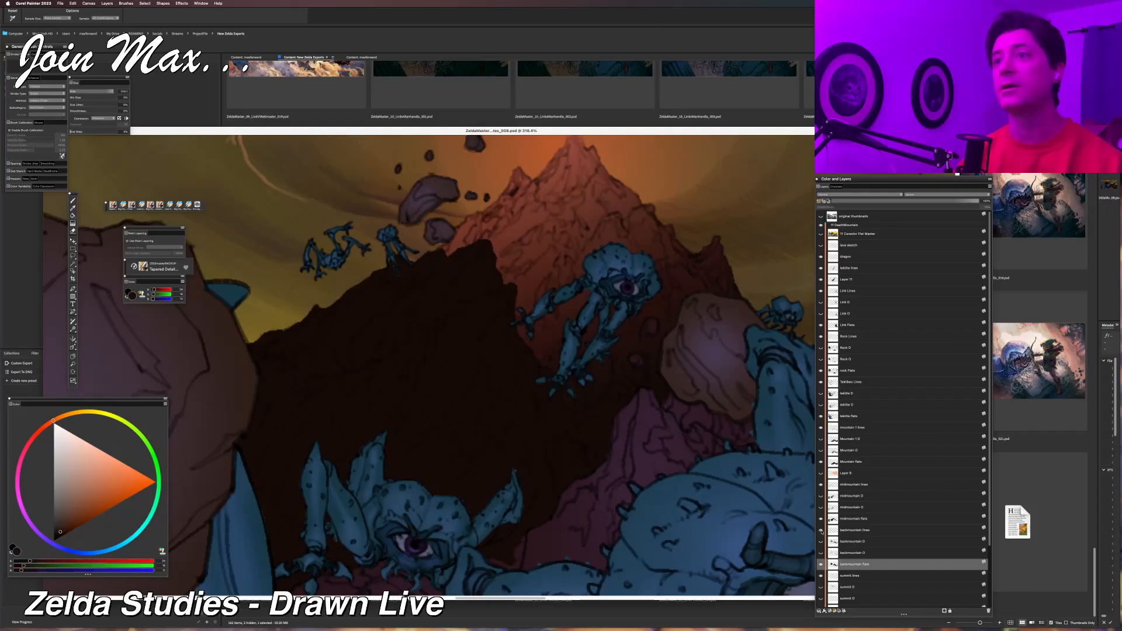
# Mix the sampled dark brown into a lighter, muted blue-purple and brush soft light over the back mountain behind the Tektites.
pyautogui.press('super+minus')
pyautogui.moveTo(555, 467); pyautogui.dragTo(478, 429)
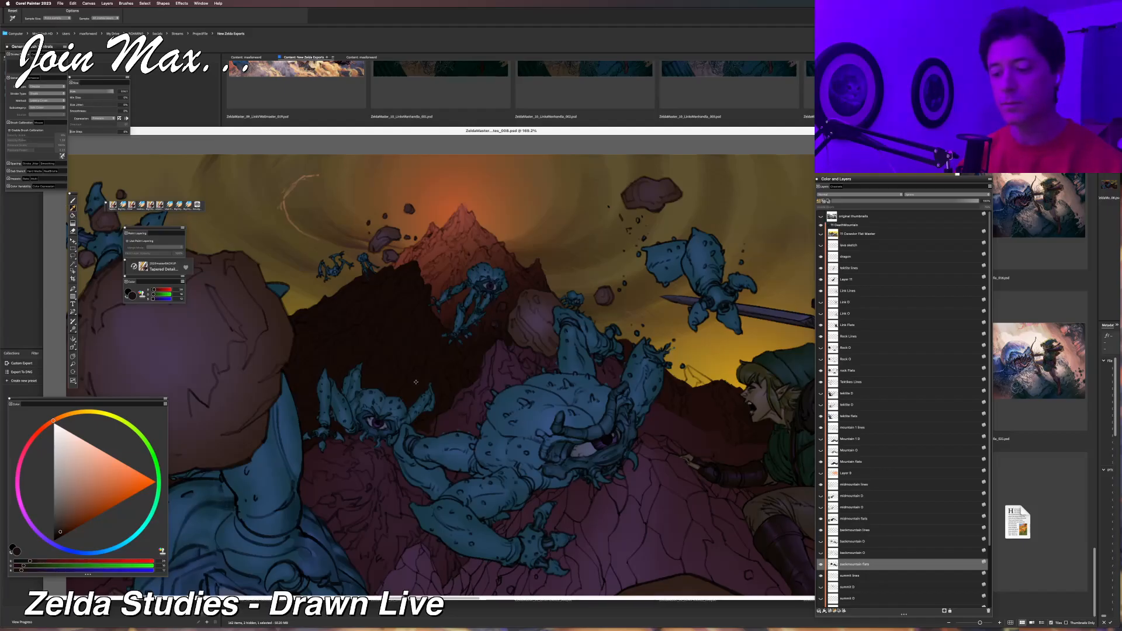
pyautogui.press('super+minus')
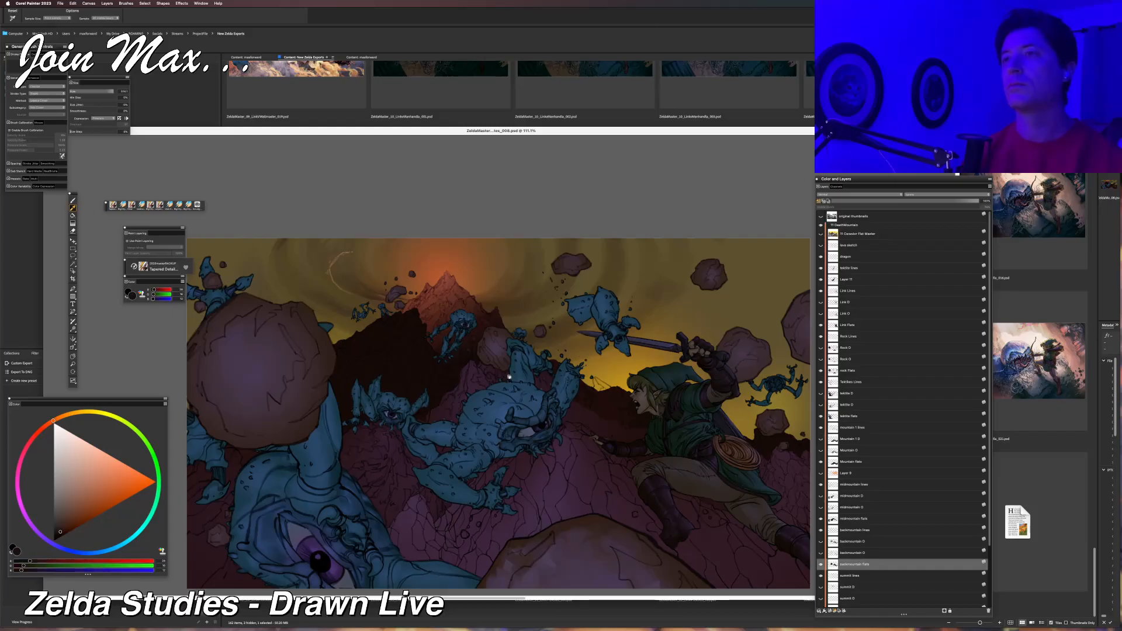
pyautogui.press('b')
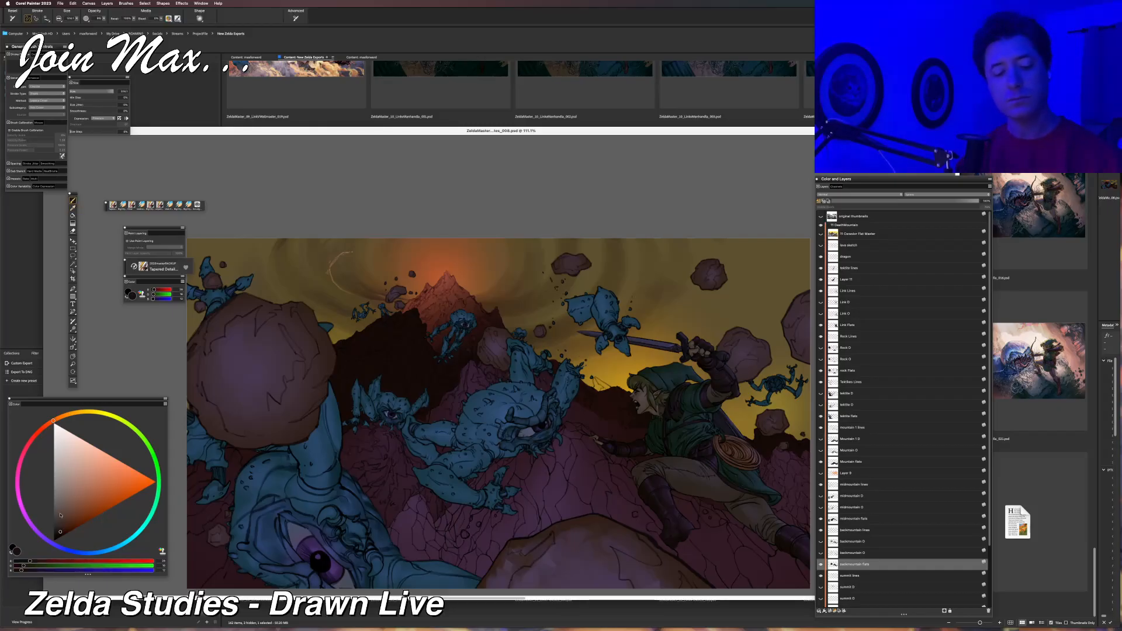
pyautogui.click(50, 561)
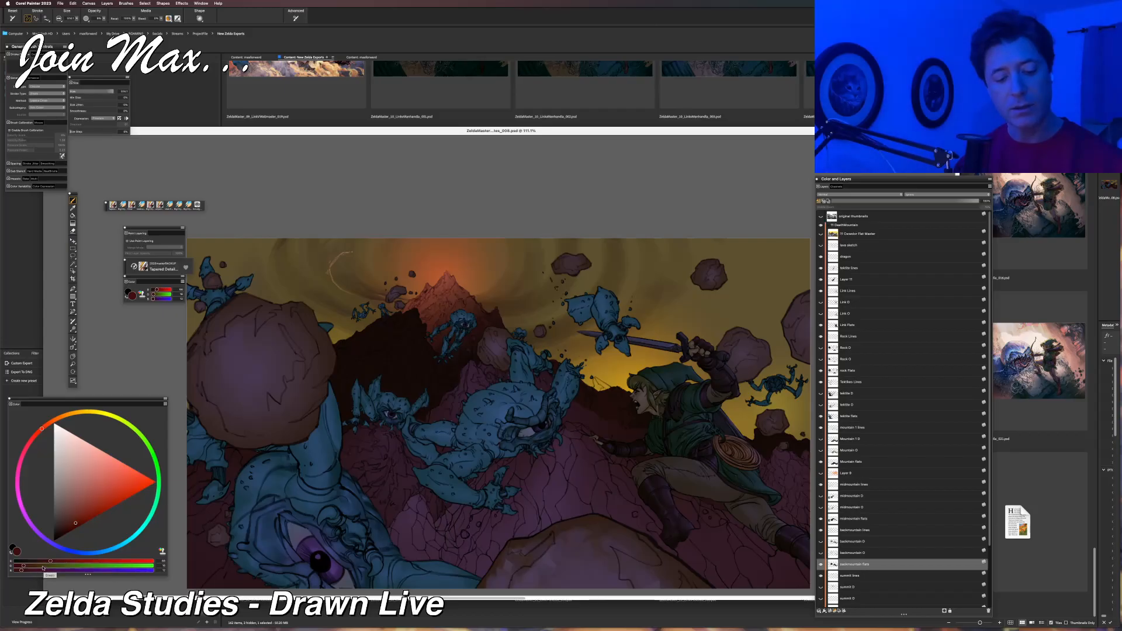
pyautogui.click(43, 565)
pyautogui.click(39, 571)
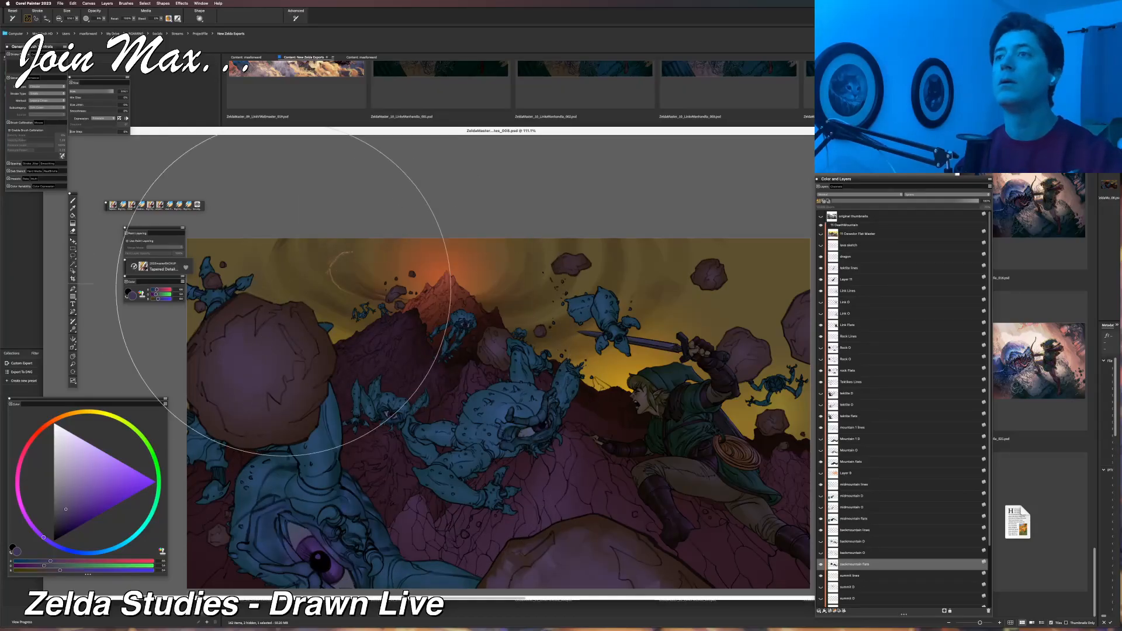
pyautogui.press('super+alt+0')
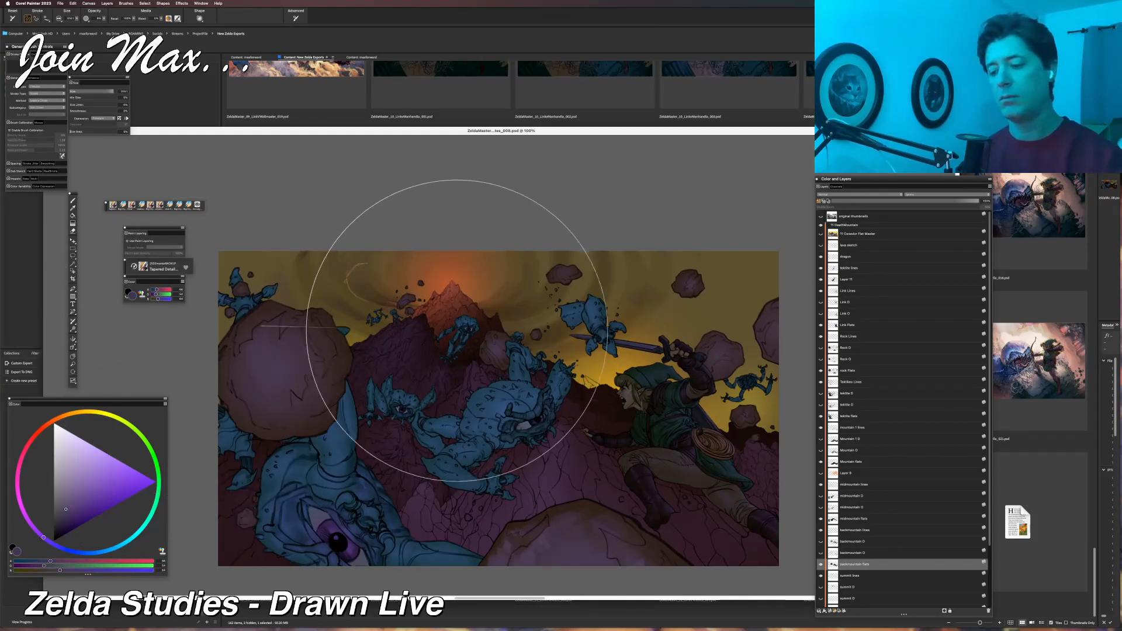
# Undo the last soft purple strokes over the part of the back mountain behind Link.
pyautogui.press('super+z')
pyautogui.press('super+z')
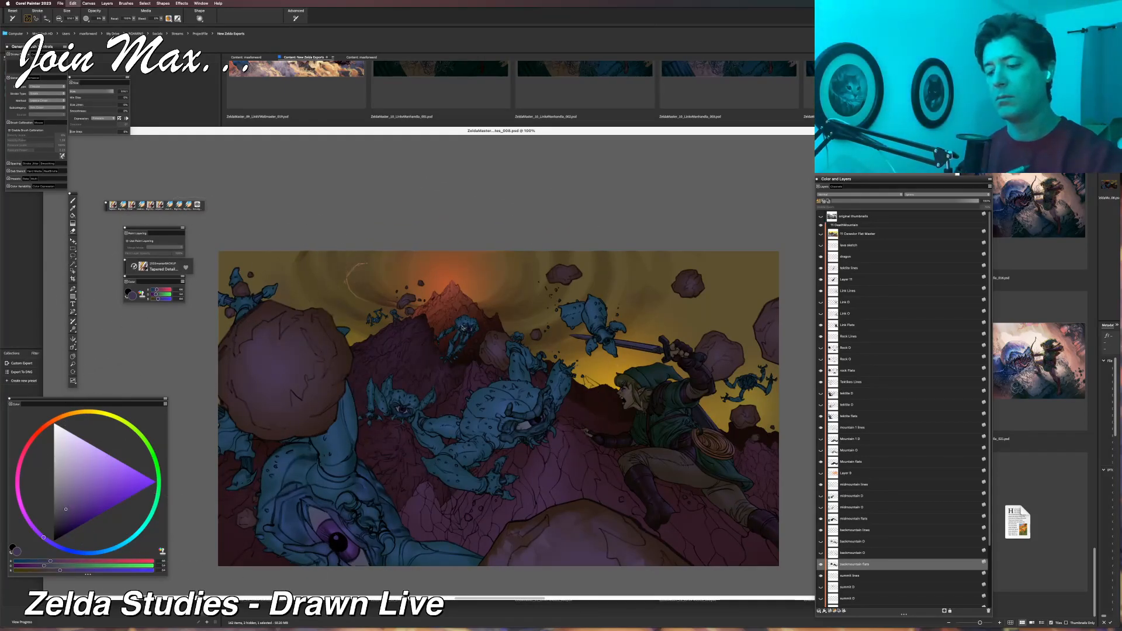
pyautogui.moveTo(462, 328); pyautogui.dragTo(364, 327)
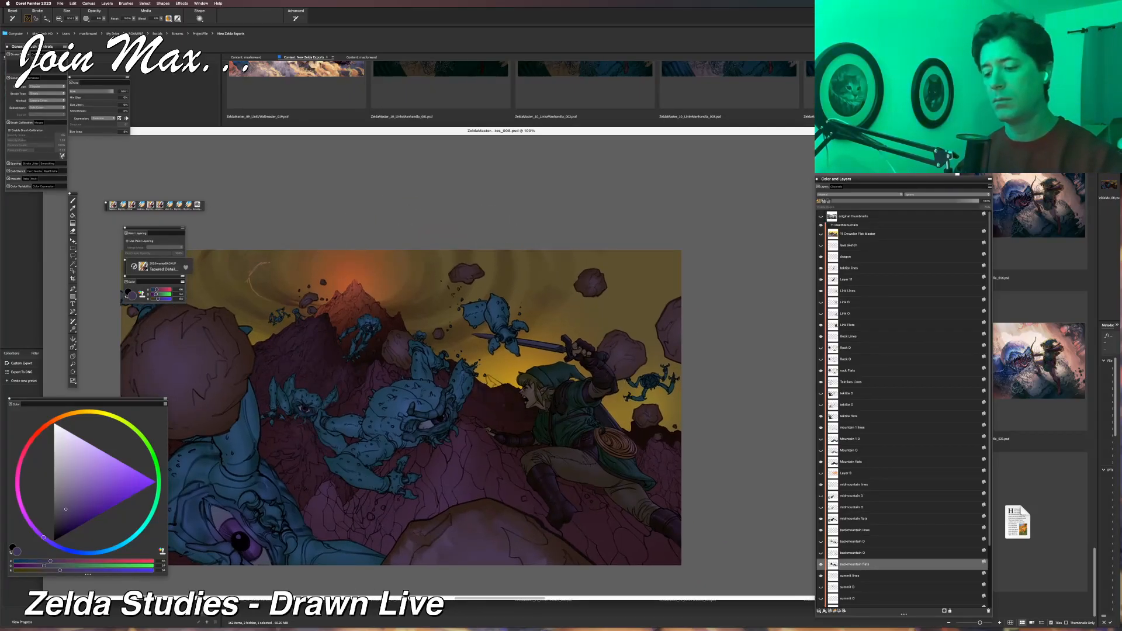
pyautogui.press('super+plus')
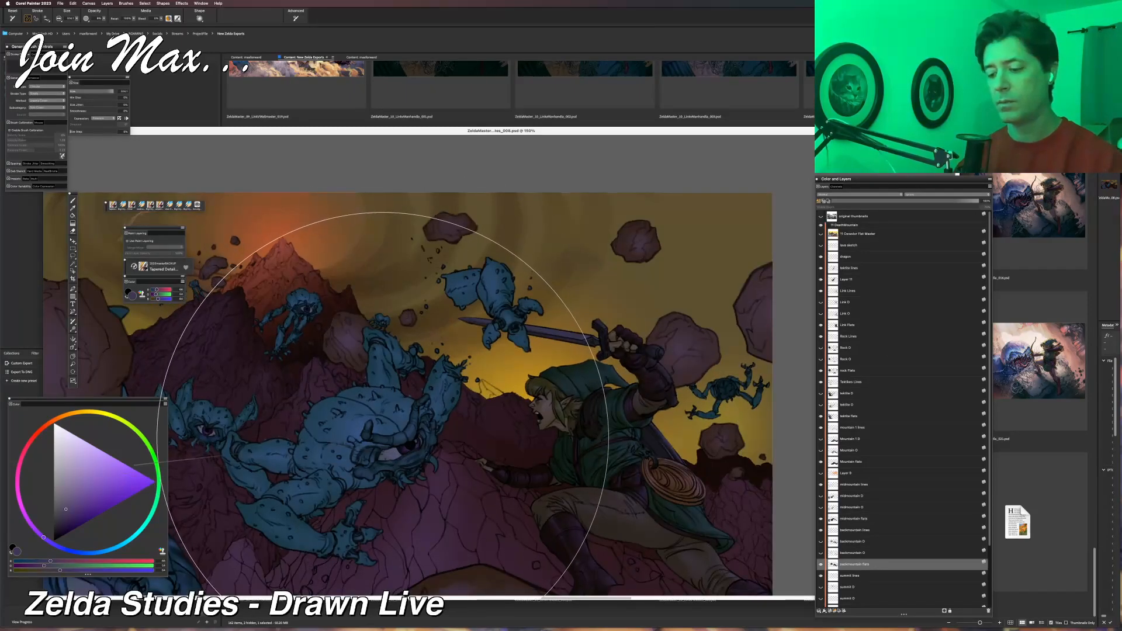
pyautogui.press('super+plus')
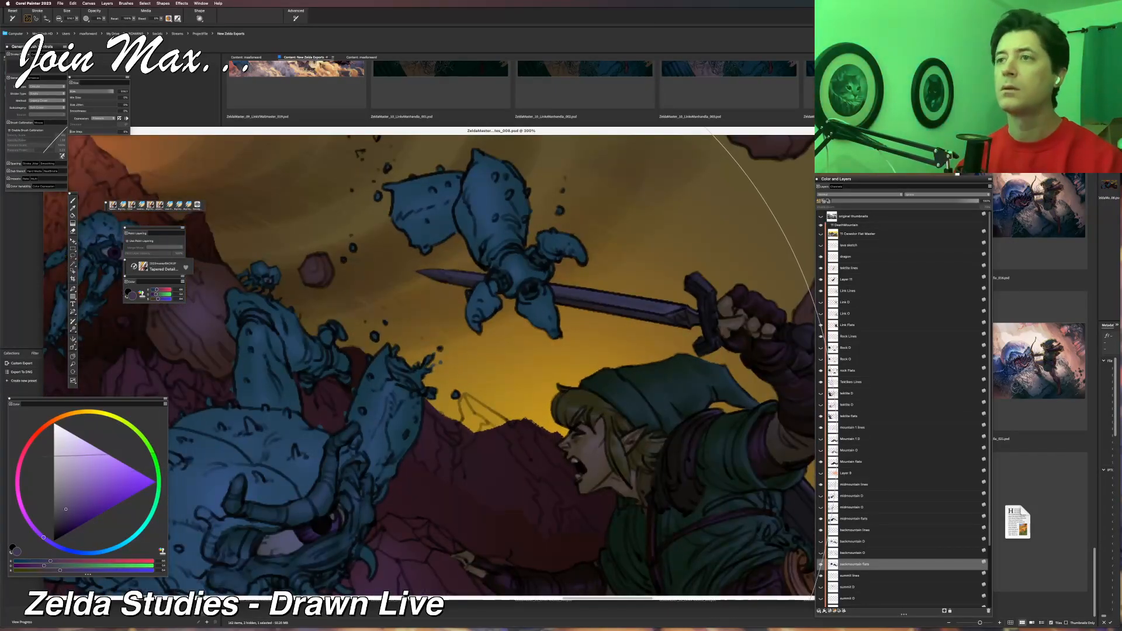
pyautogui.press('super+minus')
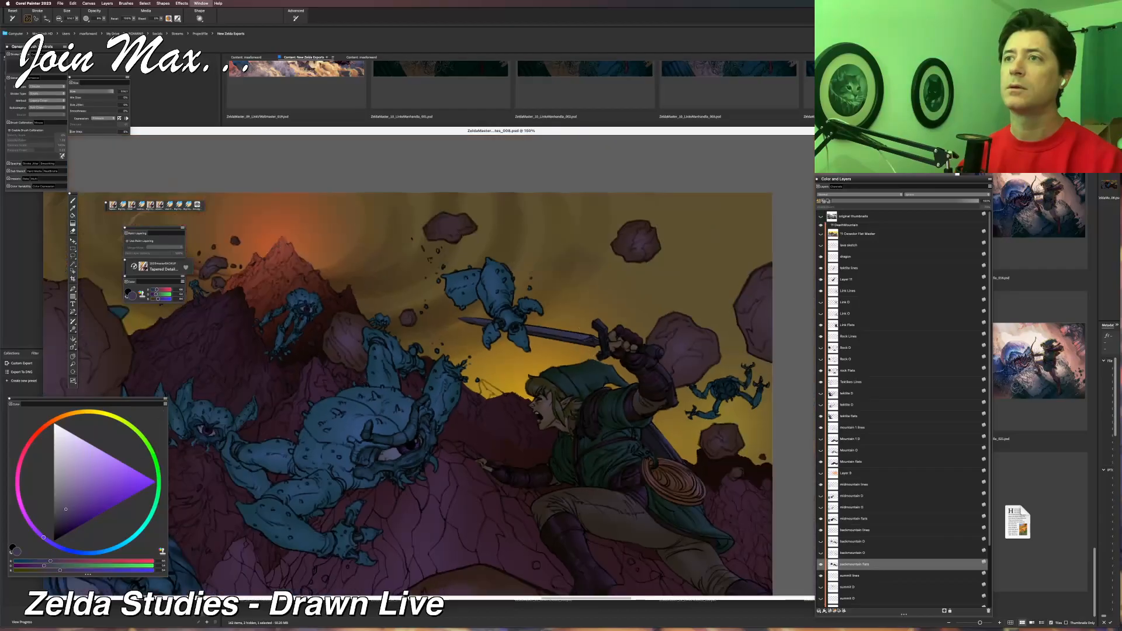
pyautogui.press('super+minus')
pyautogui.press('super+plus')
pyautogui.press('super+z')
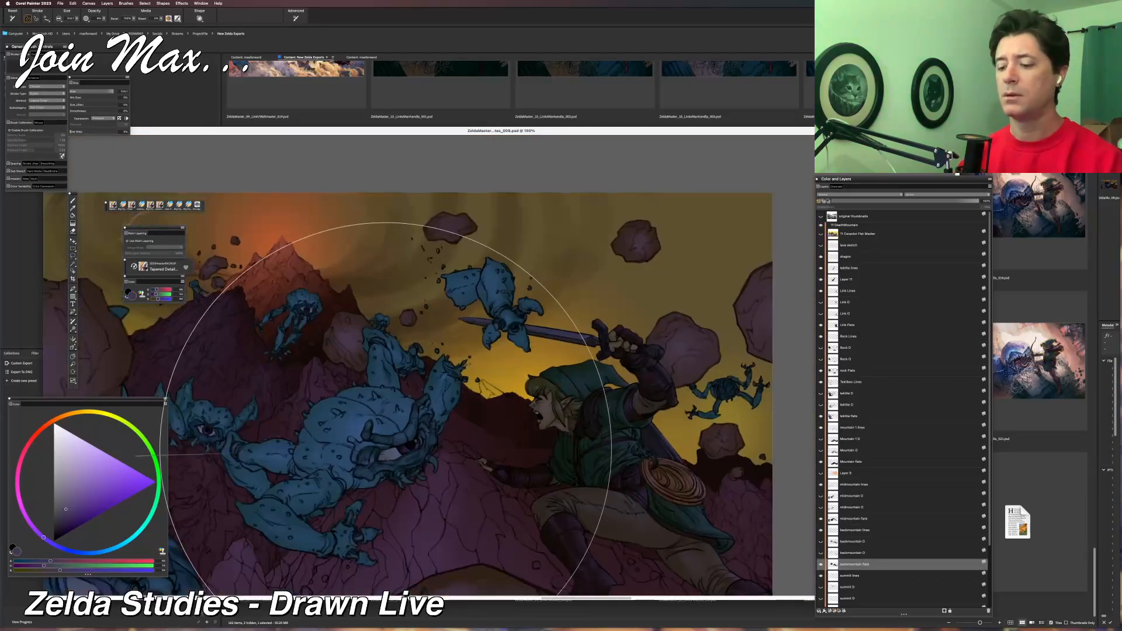
# Show and hide the Backmountain Lines and Backmountain Flats layers to compare the line art with the flat's edge beside Link's face.
pyautogui.press('super+plus')
pyautogui.press('super+plus')
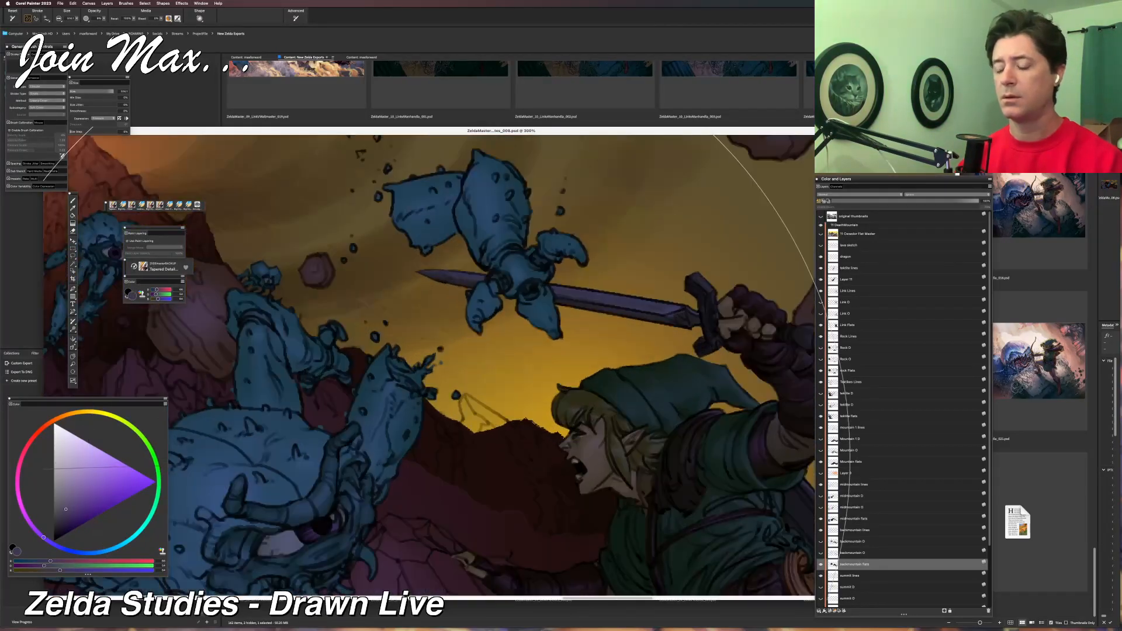
pyautogui.press('super+plus')
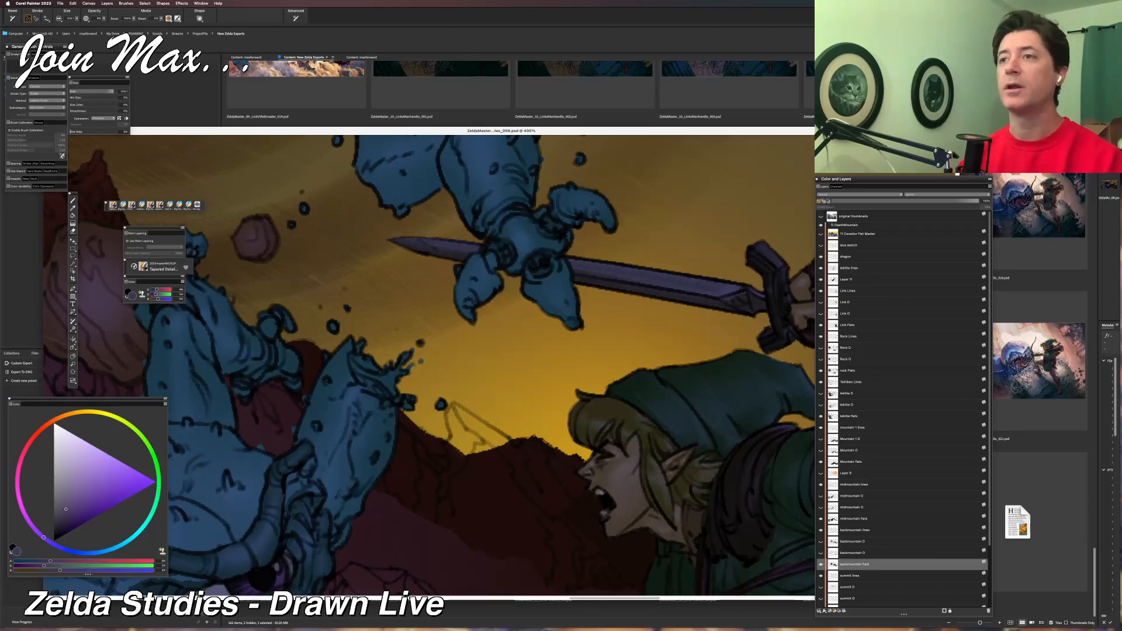
pyautogui.press('super+minus')
pyautogui.press('super+minus')
pyautogui.press('super+minus')
pyautogui.press('super+minus')
pyautogui.press('super+plus')
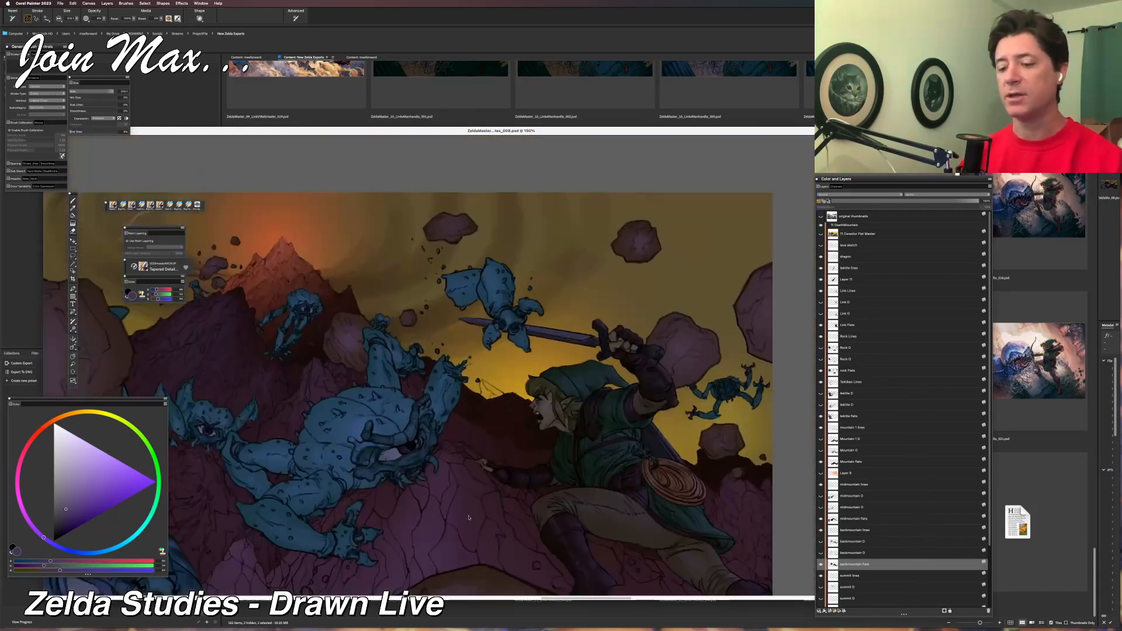
pyautogui.press('super+plus')
pyautogui.press('super+plus')
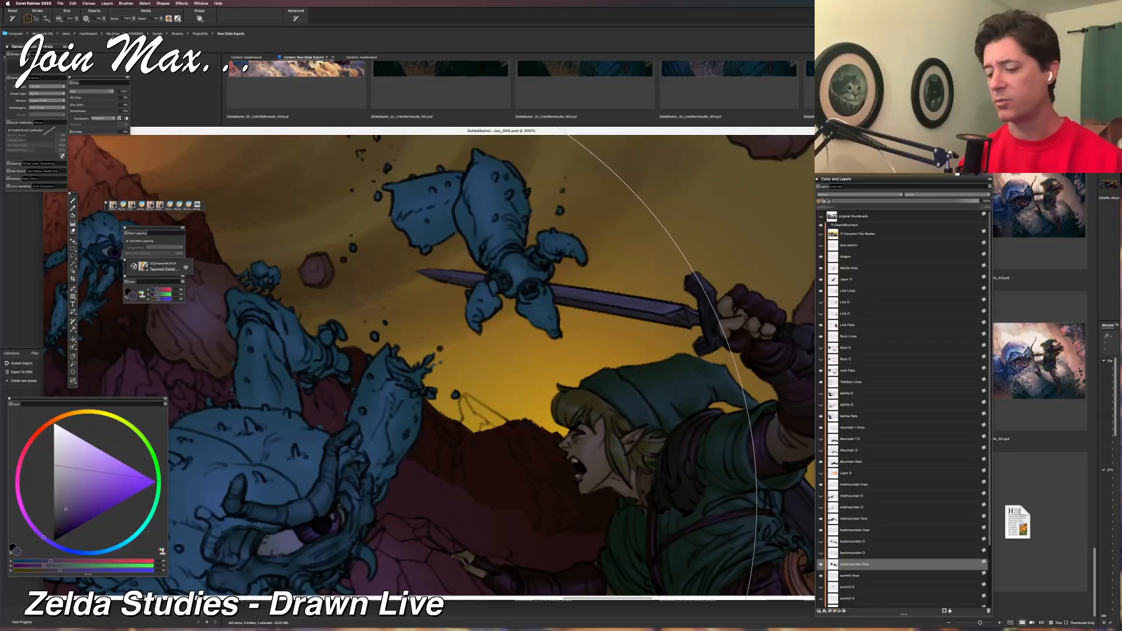
pyautogui.click(821, 531)
pyautogui.click(821, 531)
pyautogui.click(820, 562)
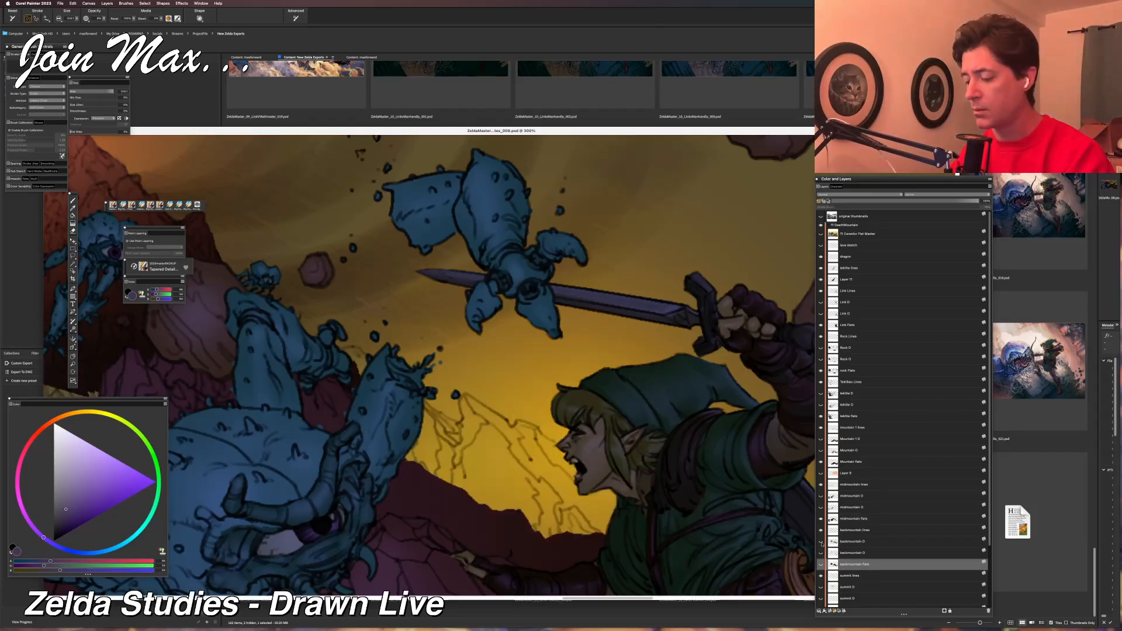
pyautogui.click(821, 531)
pyautogui.click(821, 531)
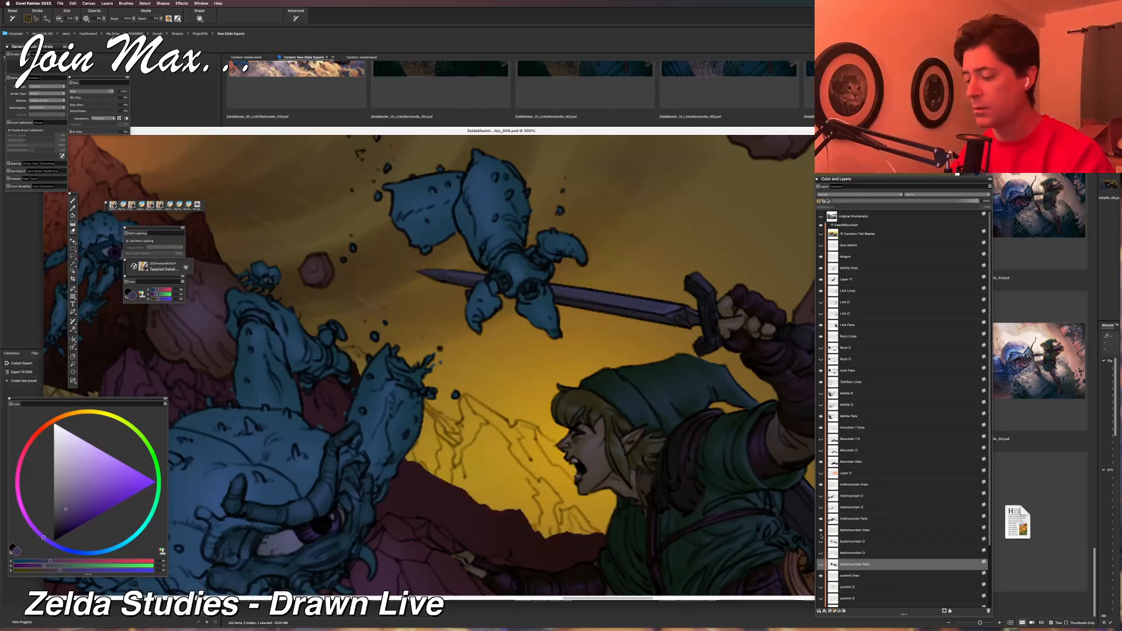
pyautogui.click(821, 531)
pyautogui.click(821, 531)
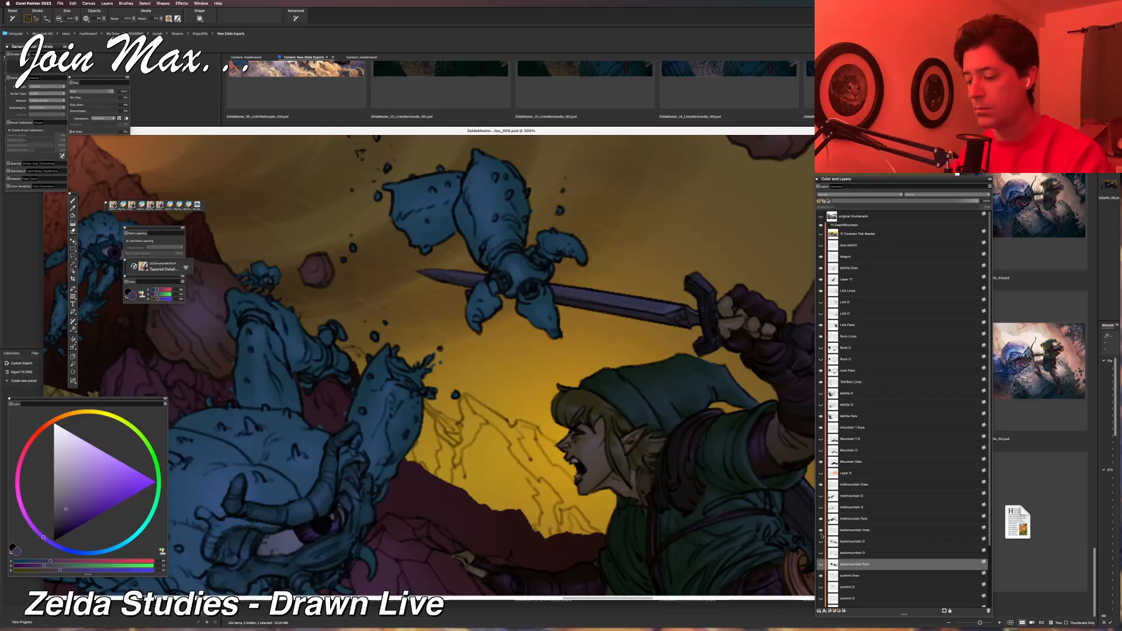
pyautogui.click(821, 564)
pyautogui.click(820, 564)
pyautogui.click(820, 565)
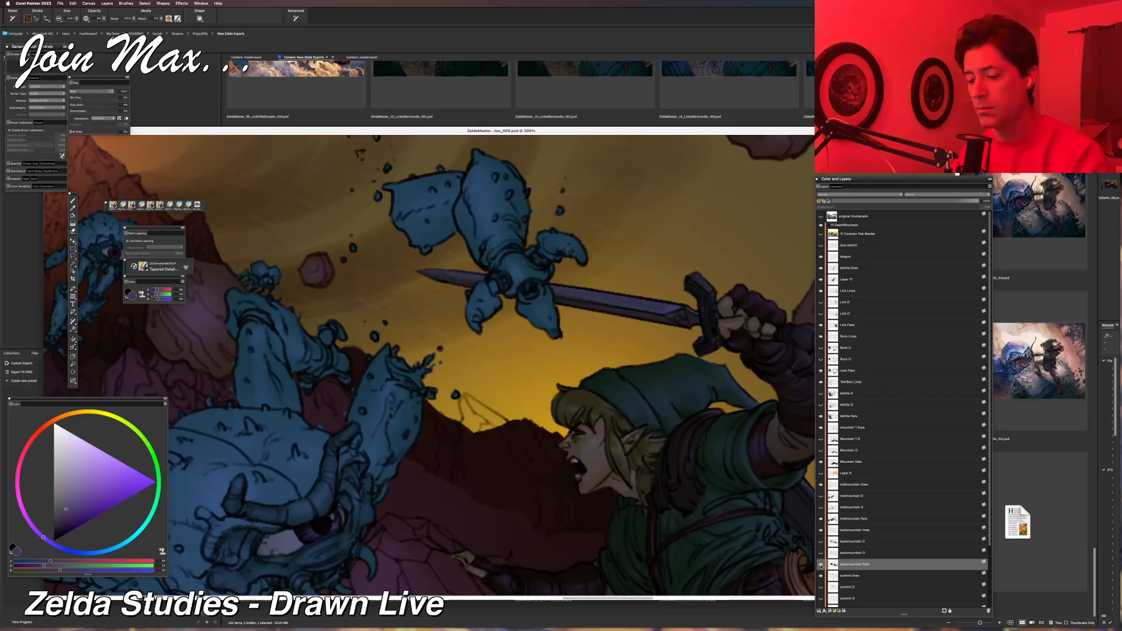
# Lasso and clear the piece of back mountain flat in front of Link's face, deselect, and save a new iteration of the file.
pyautogui.press('l')
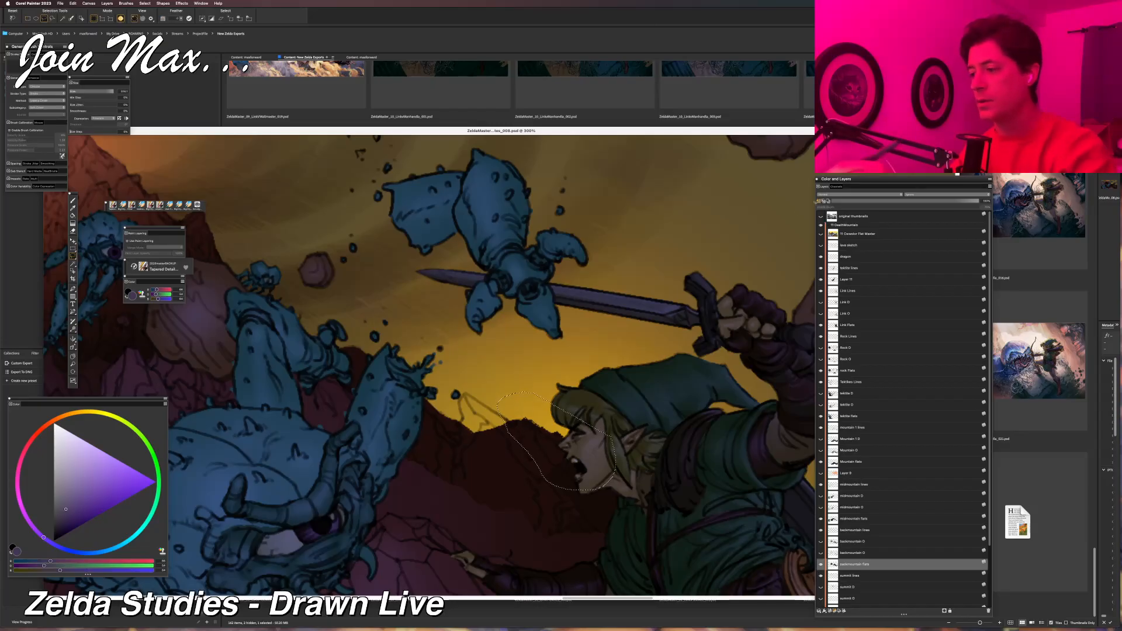
pyautogui.moveTo(609, 485); pyautogui.dragTo(529, 393)
pyautogui.press('super+d')
pyautogui.click(60, 3)
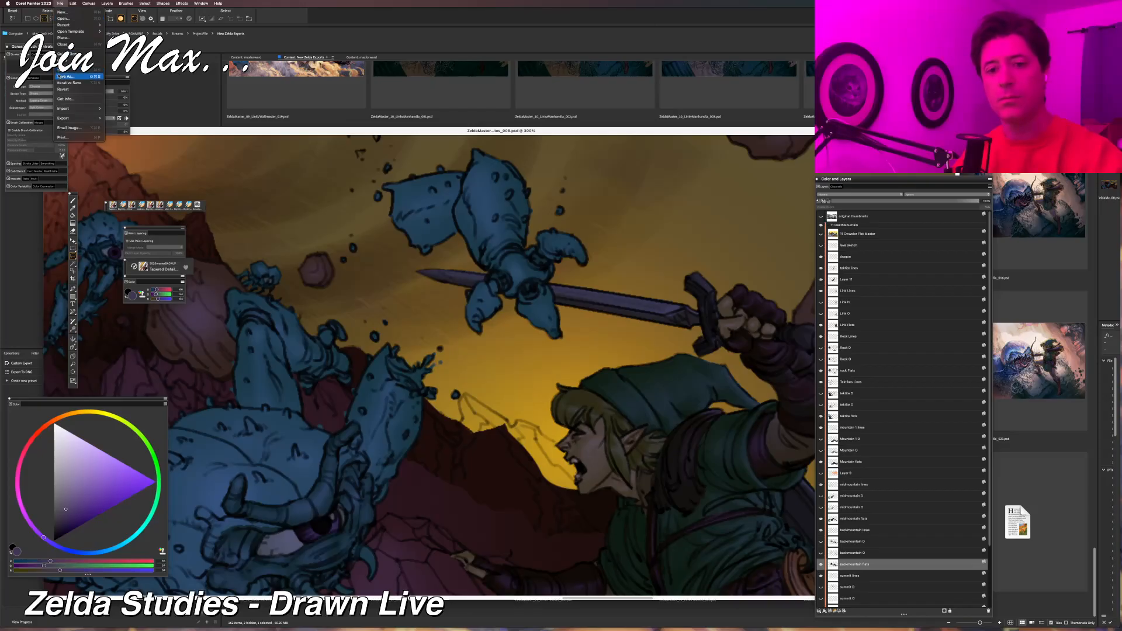
pyautogui.click(65, 83)
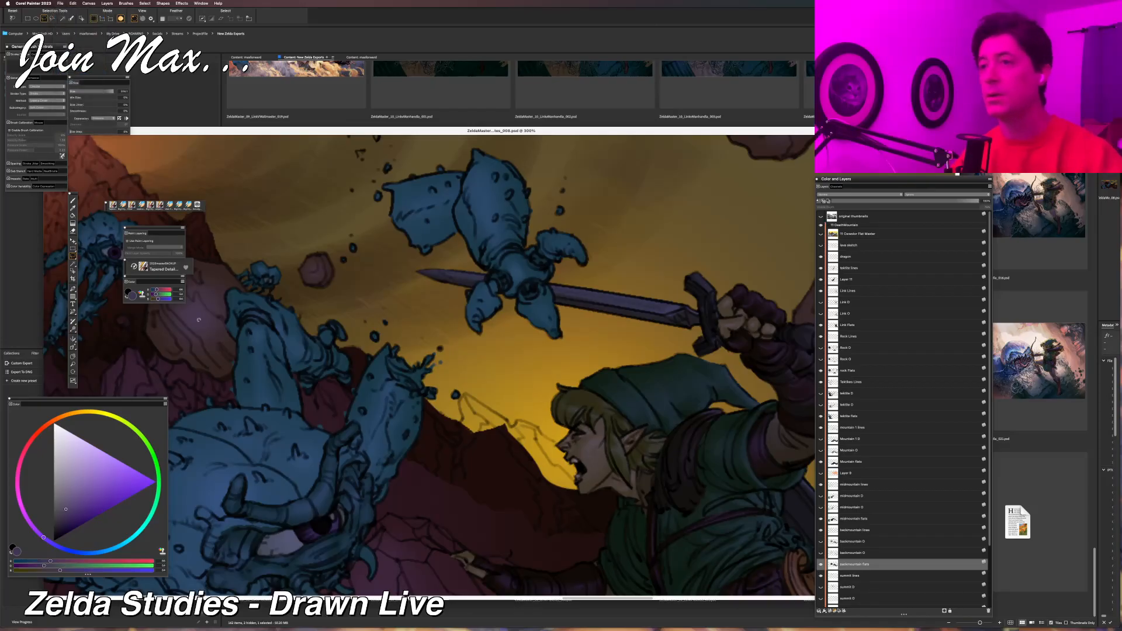
# Sample the dark brown of the back mountain below the cleared gap and switch to the BigCityPro brush.
pyautogui.press('b')
pyautogui.moveTo(422, 503); pyautogui.dragTo(302, 494)
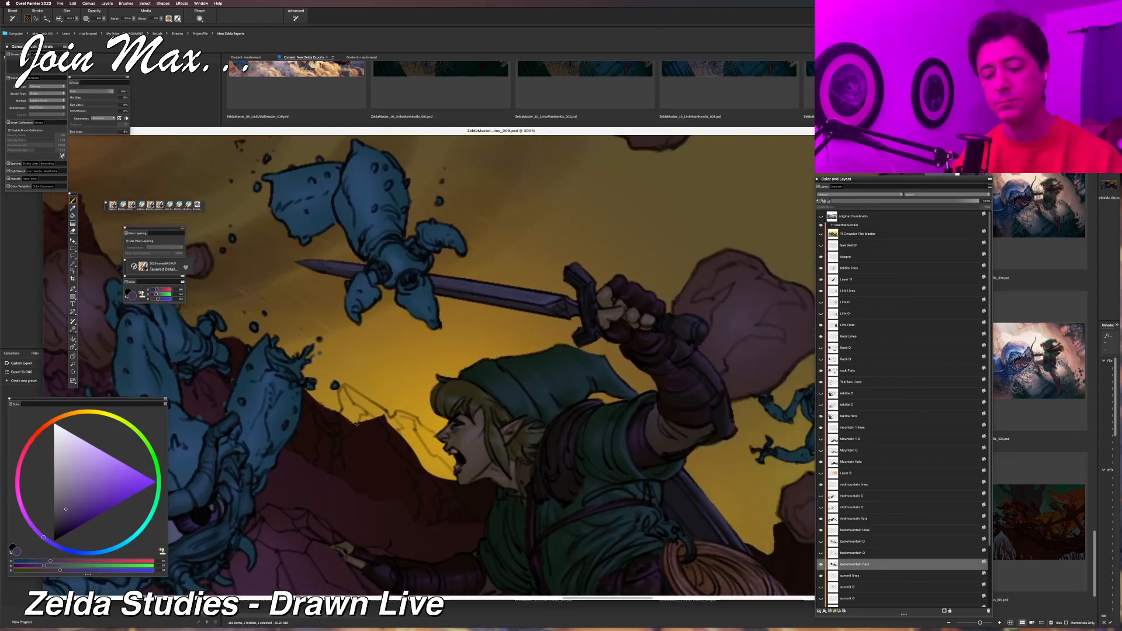
pyautogui.keyDown('alt'); pyautogui.click(386, 470); pyautogui.keyUp('alt')
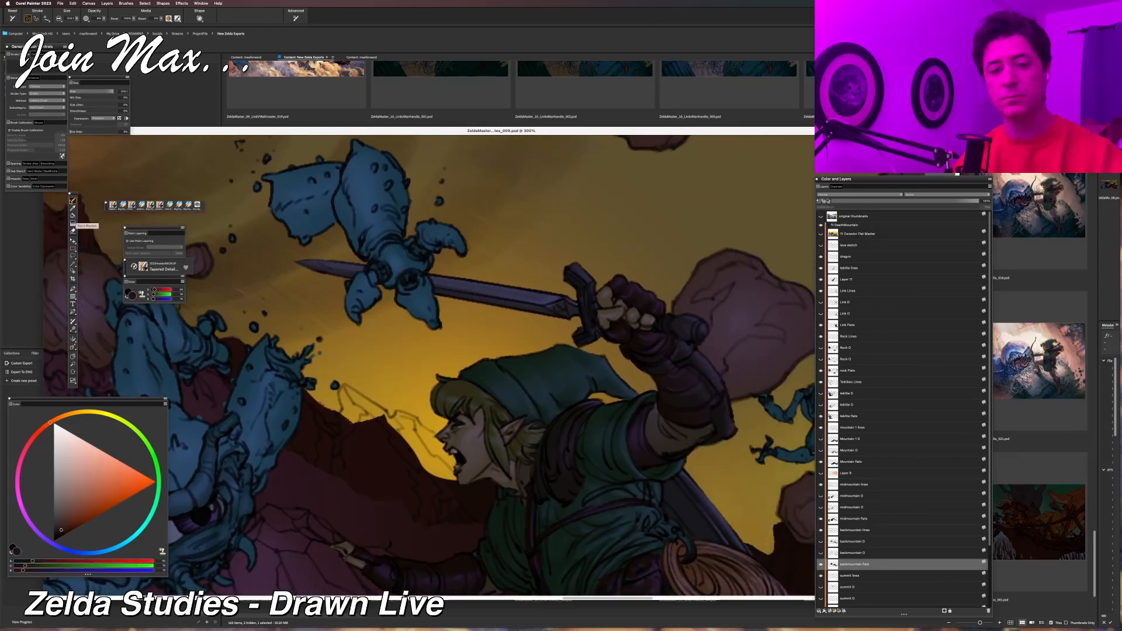
pyautogui.click(123, 206)
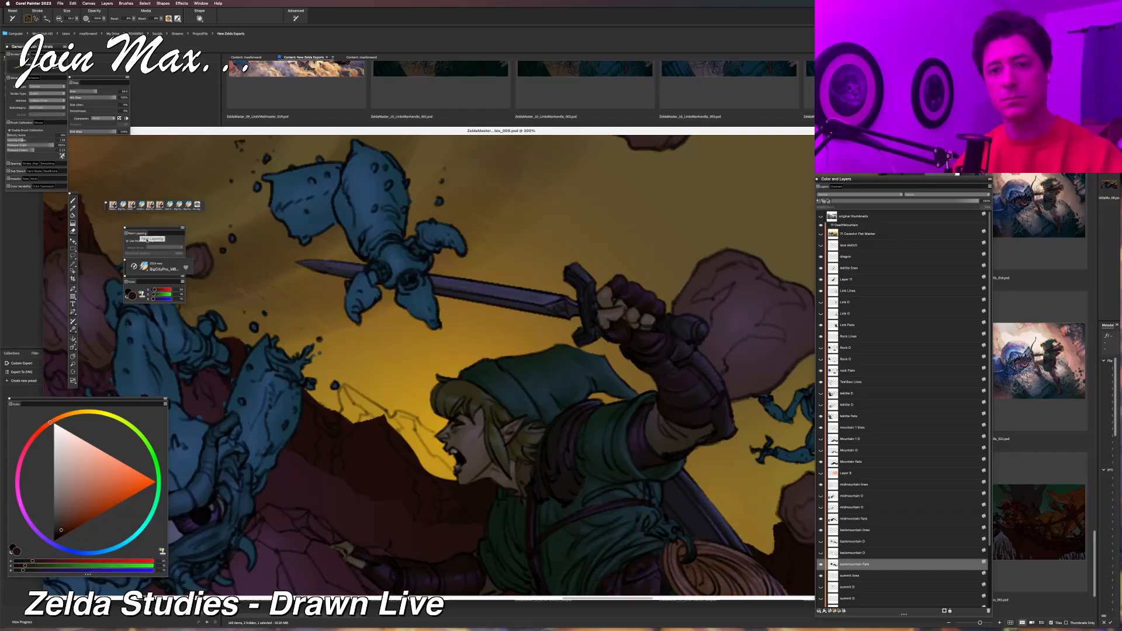
# Paint a new jagged dark brown ridge for the back mountain between the central Tektite's raised leg and Link's face.
pyautogui.moveTo(415, 449)
pyautogui.mouseDown()
pyautogui.moveTo(430, 469)
pyautogui.moveTo(449, 455)
pyautogui.mouseUp()
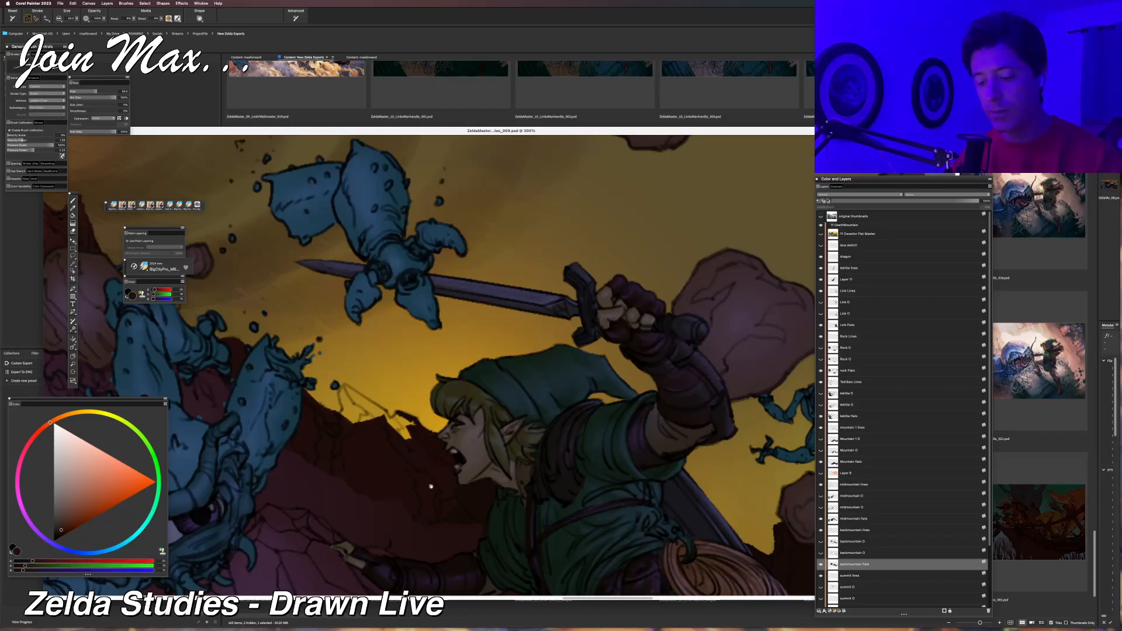
pyautogui.moveTo(430, 486); pyautogui.dragTo(461, 479)
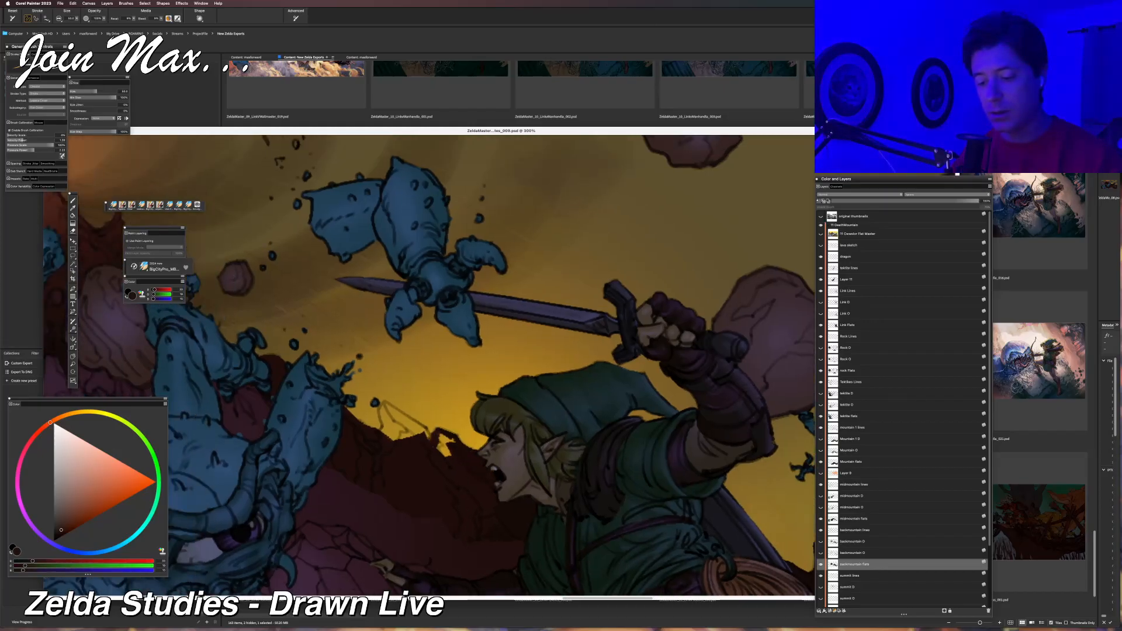
pyautogui.moveTo(440, 436)
pyautogui.mouseDown()
pyautogui.moveTo(447, 450)
pyautogui.moveTo(436, 486)
pyautogui.mouseUp()
pyautogui.moveTo(401, 433); pyautogui.dragTo(415, 444)
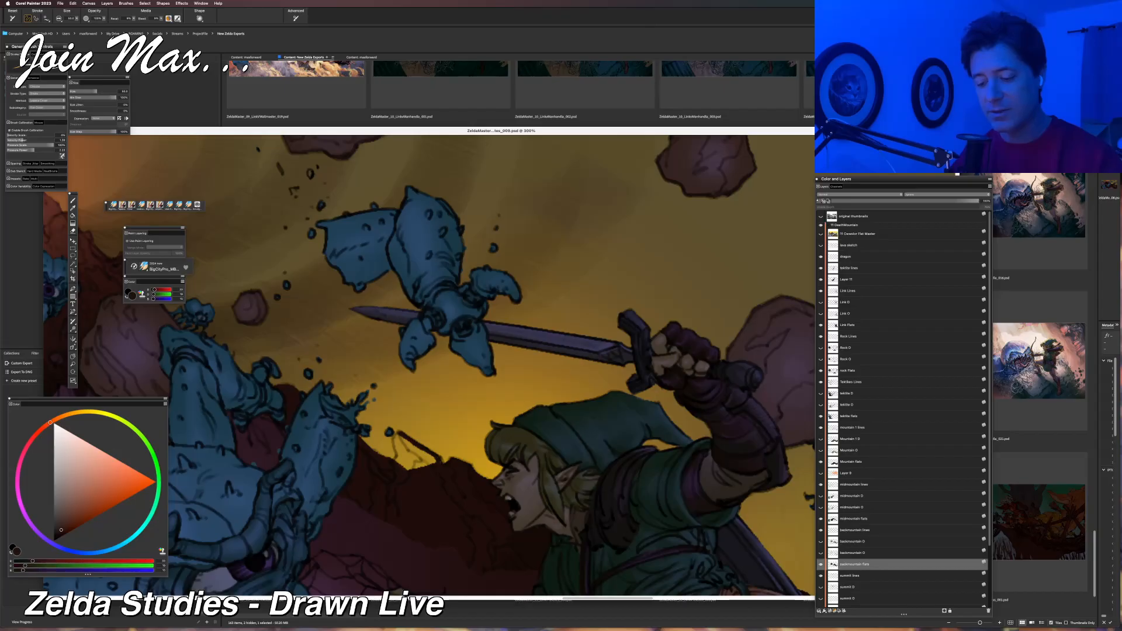
pyautogui.moveTo(425, 457); pyautogui.dragTo(403, 461)
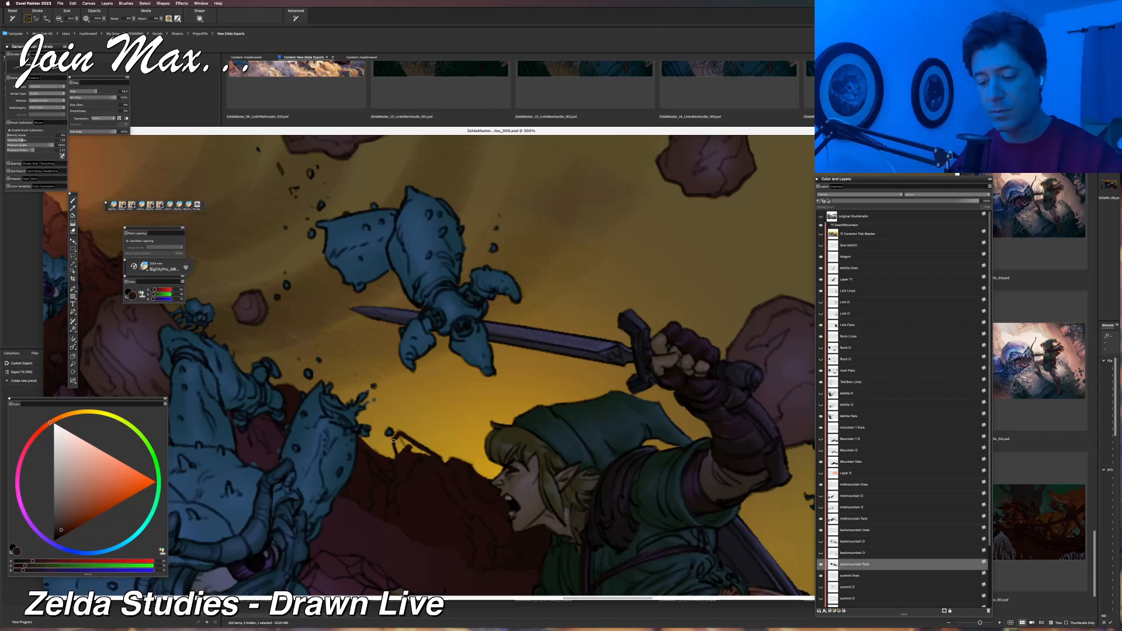
pyautogui.moveTo(397, 448)
pyautogui.mouseDown()
pyautogui.moveTo(409, 428)
pyautogui.moveTo(416, 456)
pyautogui.mouseUp()
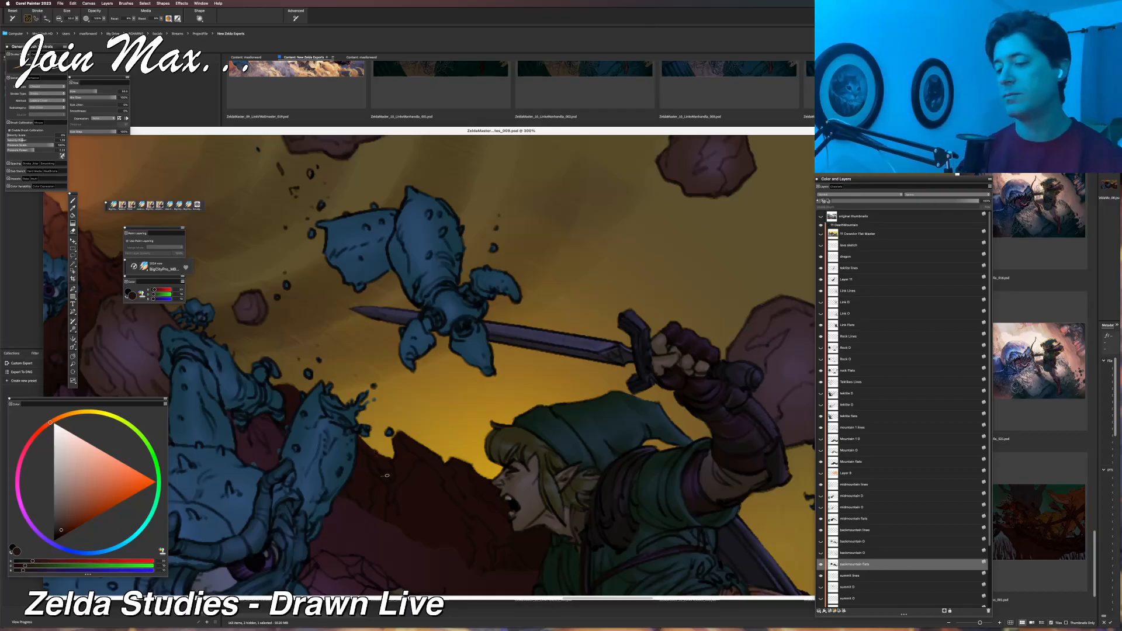
# Examine how the repainted back mountain ridge reads within the whole illustration.
pyautogui.scroll(-6, 282, 452)
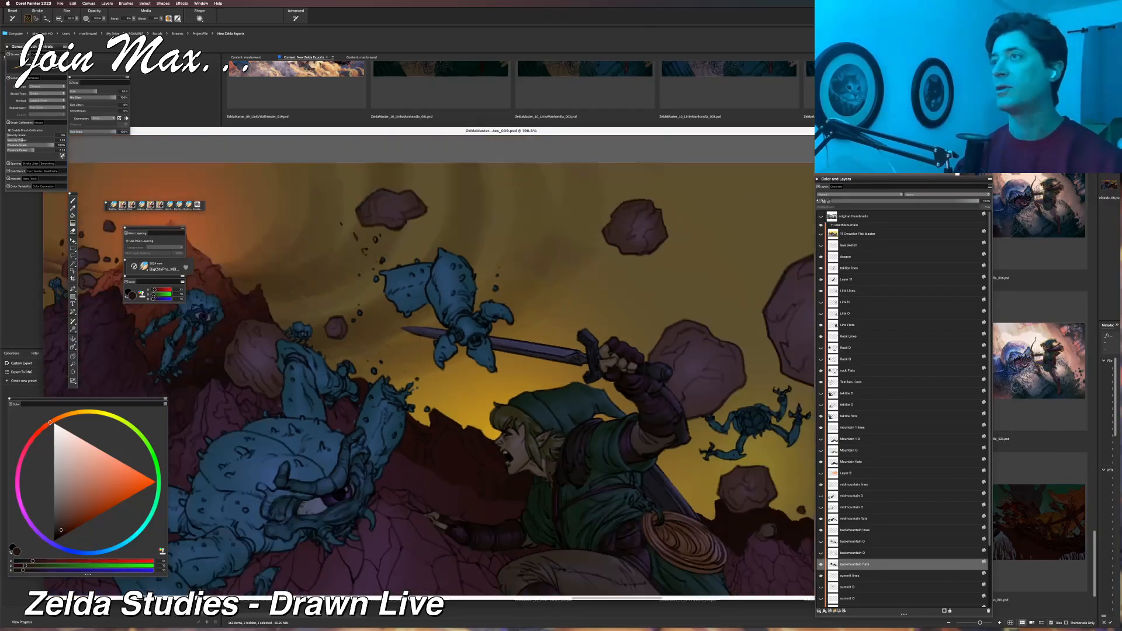
pyautogui.scroll(-2, 286, 436)
pyautogui.moveTo(290, 422); pyautogui.dragTo(341, 370)
pyautogui.moveTo(408, 347); pyautogui.dragTo(433, 379)
pyautogui.moveTo(513, 363); pyautogui.dragTo(484, 366)
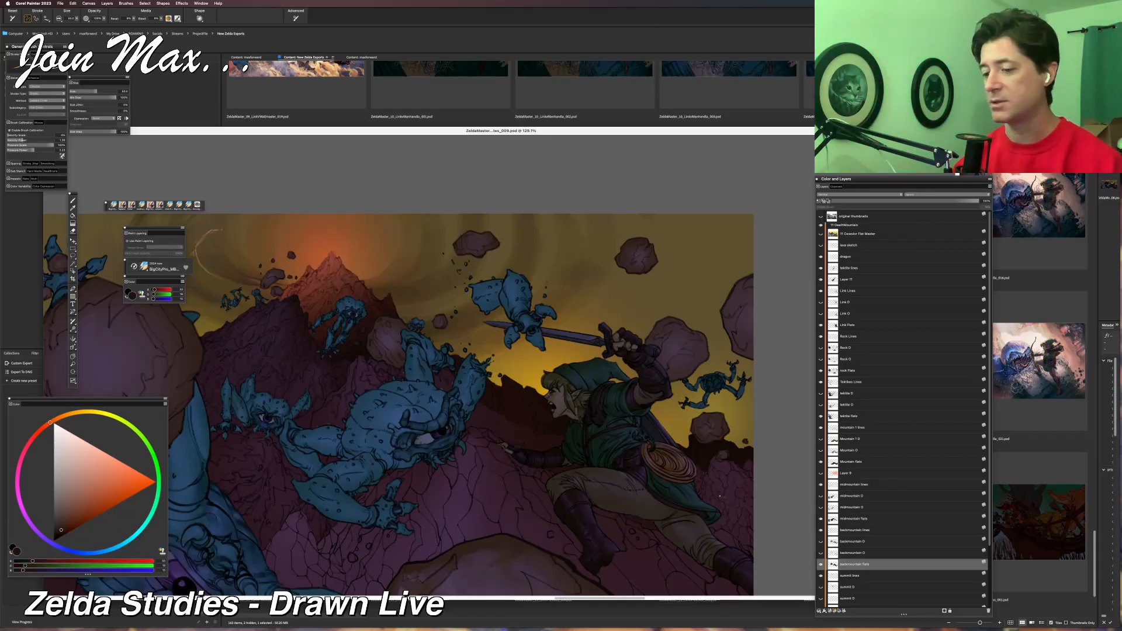
pyautogui.scroll(-5, 720, 496)
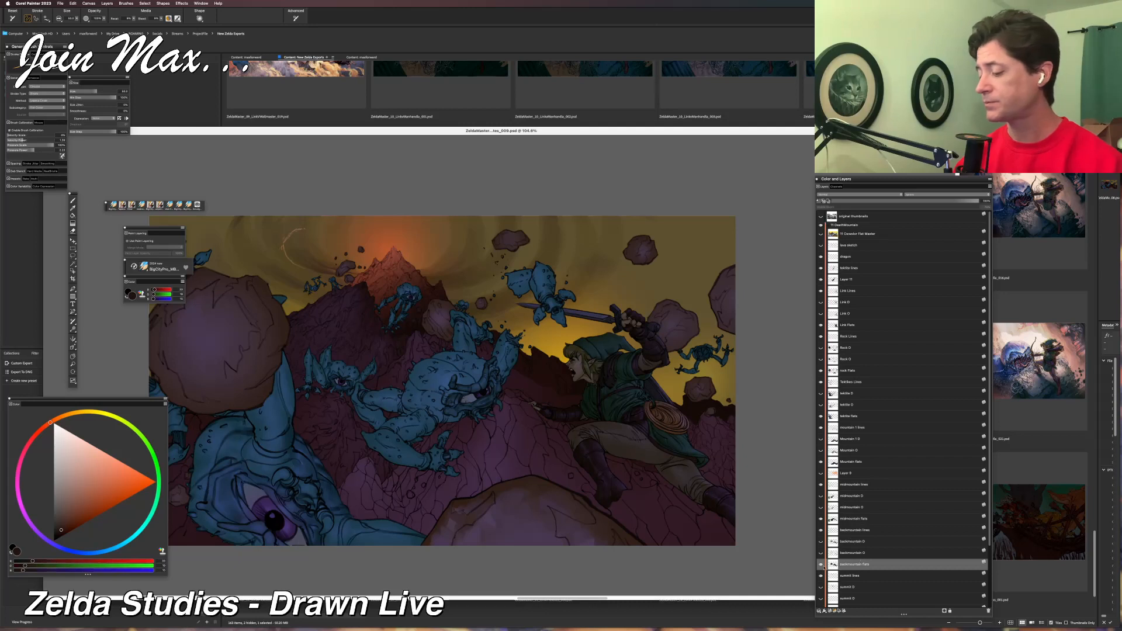
pyautogui.moveTo(671, 389); pyautogui.dragTo(647, 409)
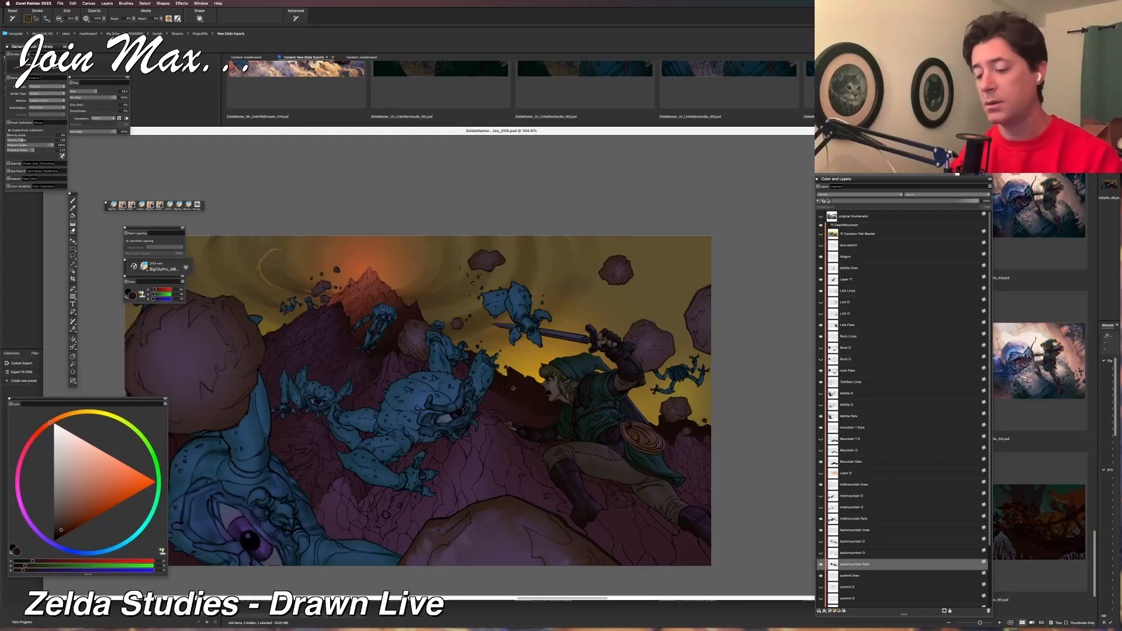
# Raise the red, green and blue of the sampled dark brown to mix a muted dark violet for the back mountain.
pyautogui.click(51, 562)
pyautogui.click(44, 566)
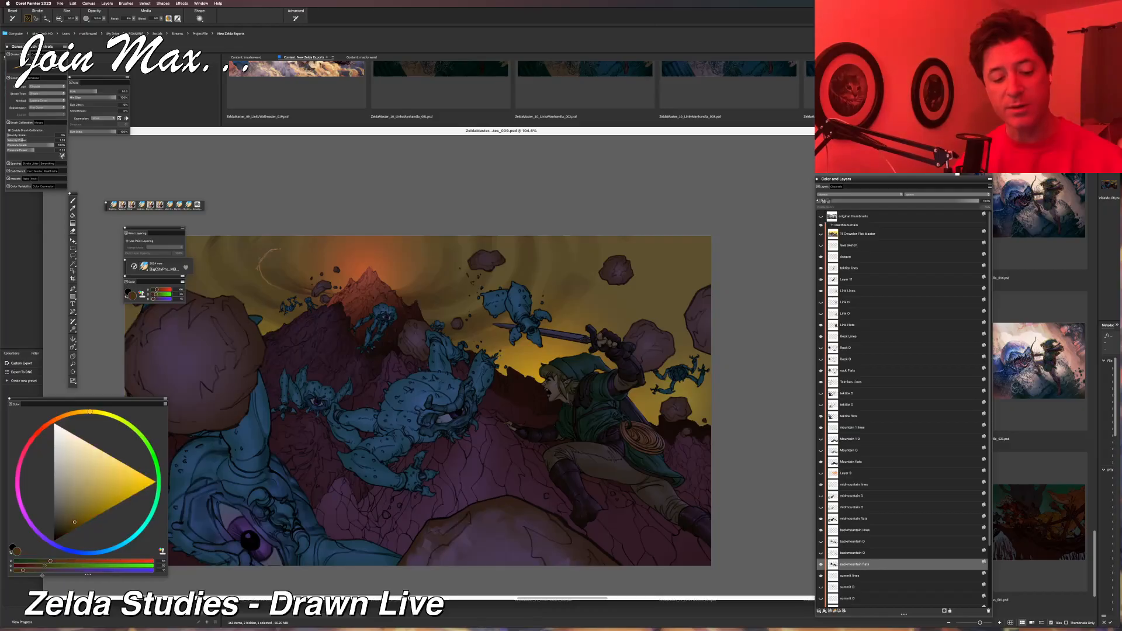
pyautogui.click(40, 571)
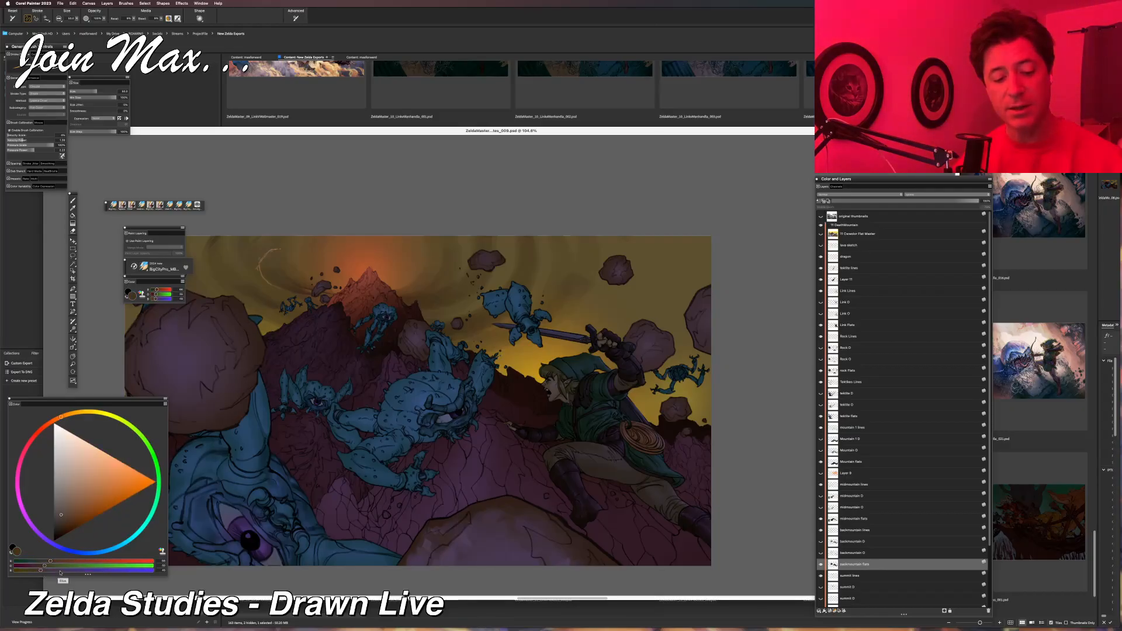
pyautogui.click(60, 570)
# Switch to the large soft Tapered Detail brush, airbrush violet light over the back mountain and undo the last stroke.
pyautogui.moveTo(481, 430); pyautogui.dragTo(422, 439)
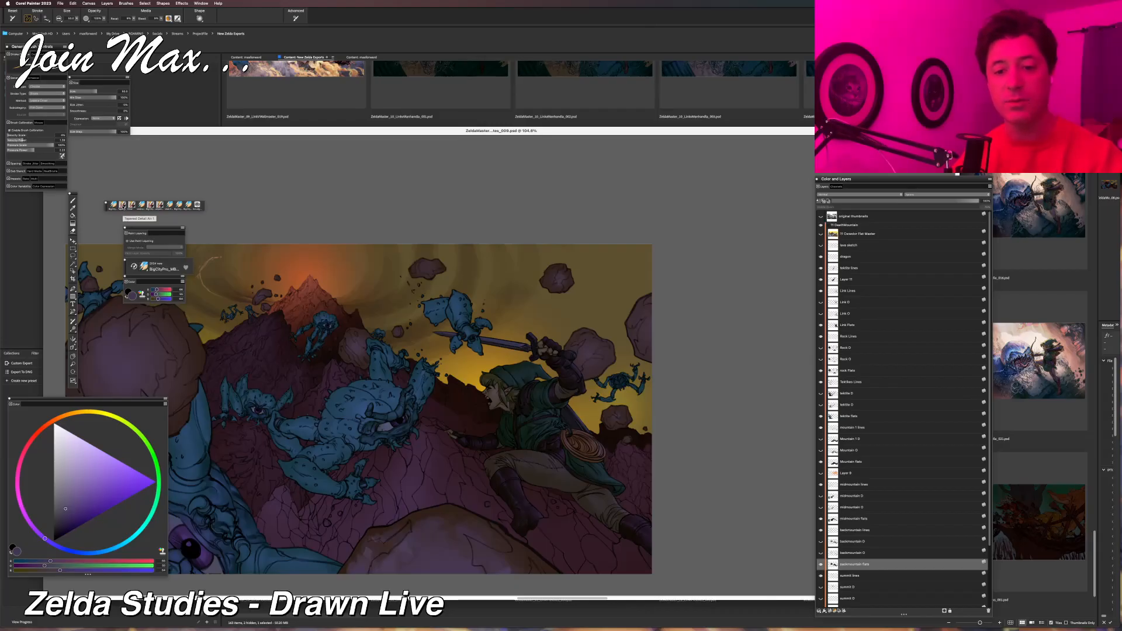
pyautogui.click(122, 204)
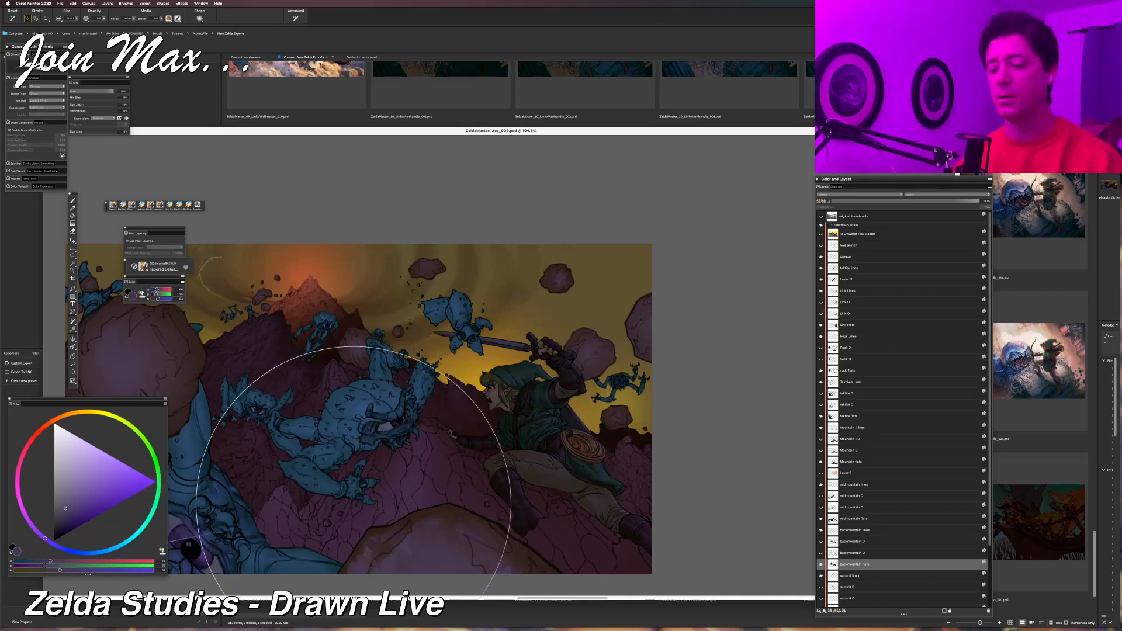
pyautogui.moveTo(344, 523)
pyautogui.mouseDown()
pyautogui.moveTo(373, 506)
pyautogui.moveTo(364, 520)
pyautogui.mouseUp()
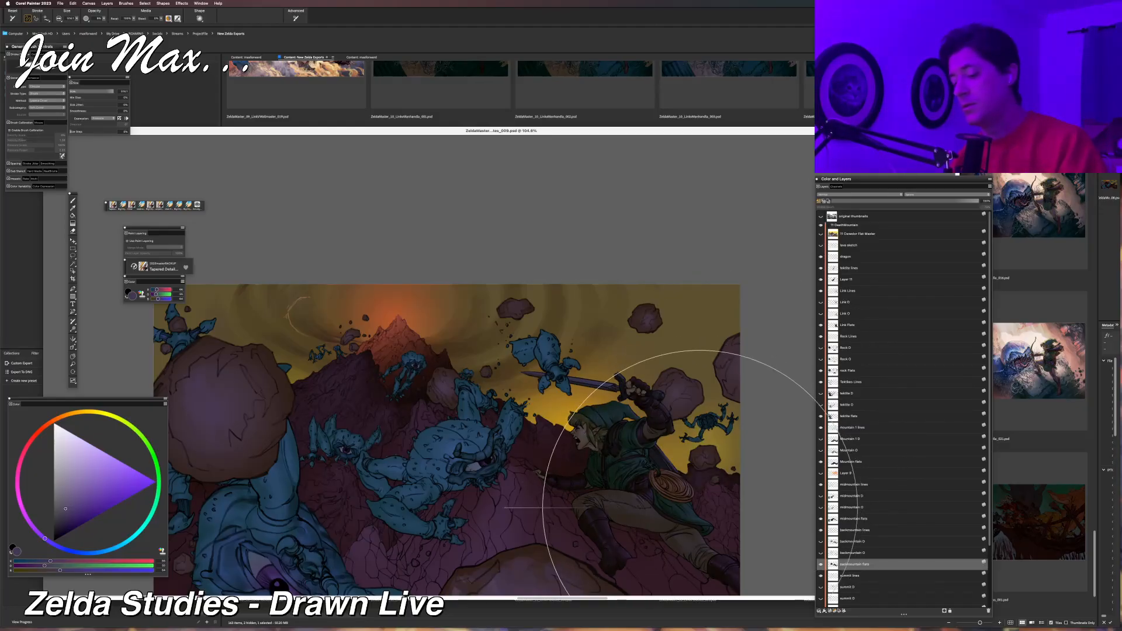
pyautogui.press('super+z')
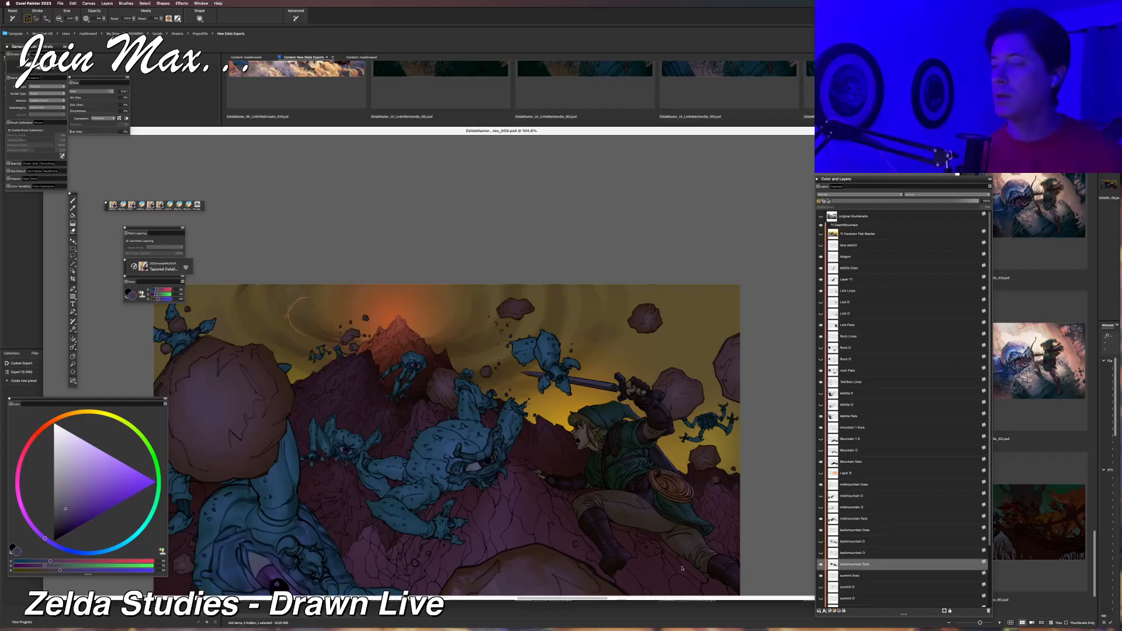
pyautogui.moveTo(477, 389)
pyautogui.mouseDown()
pyautogui.moveTo(555, 343)
pyautogui.moveTo(482, 363)
pyautogui.mouseUp()
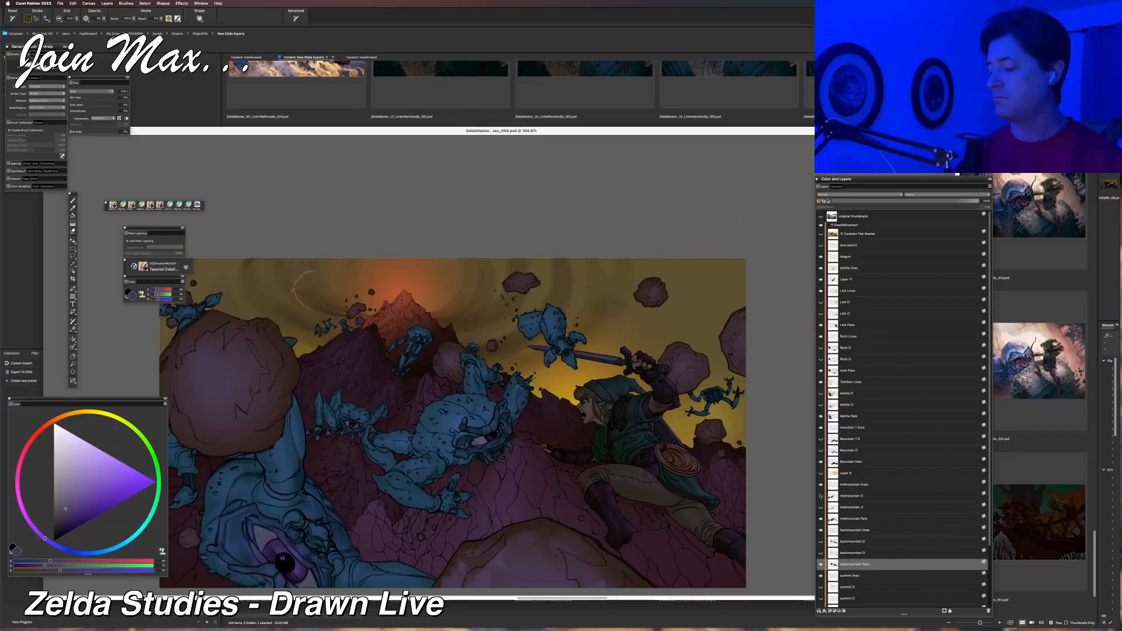
# Identify the summit layers by toggling the visibility of their lines and flats, and make the summit flats layer active.
pyautogui.scroll(-3, 838, 531)
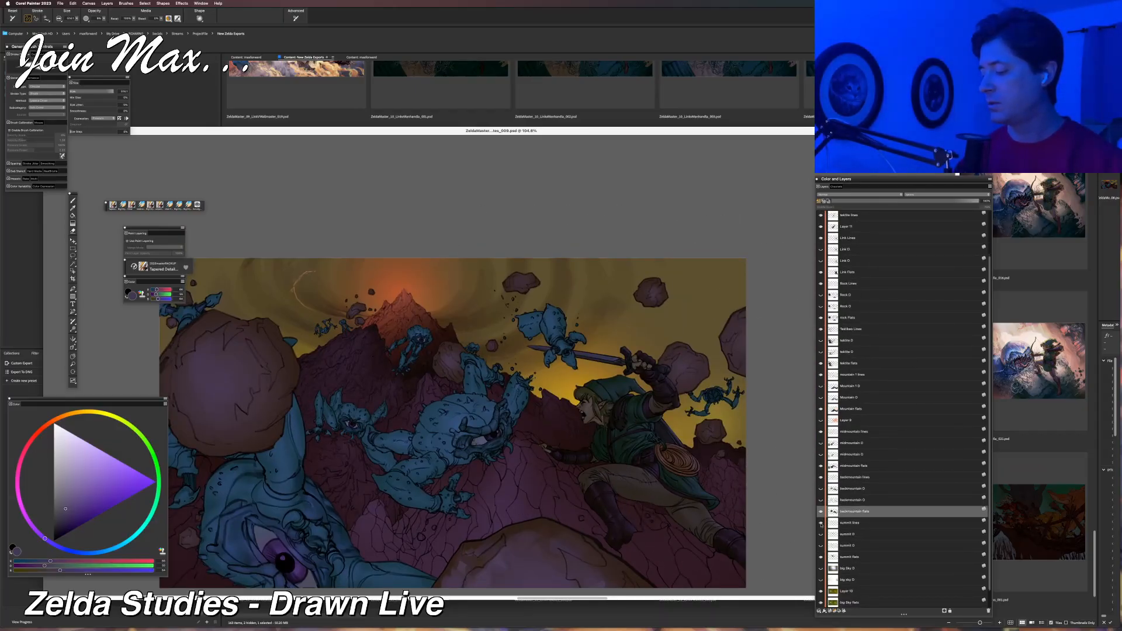
pyautogui.click(822, 523)
pyautogui.click(822, 523)
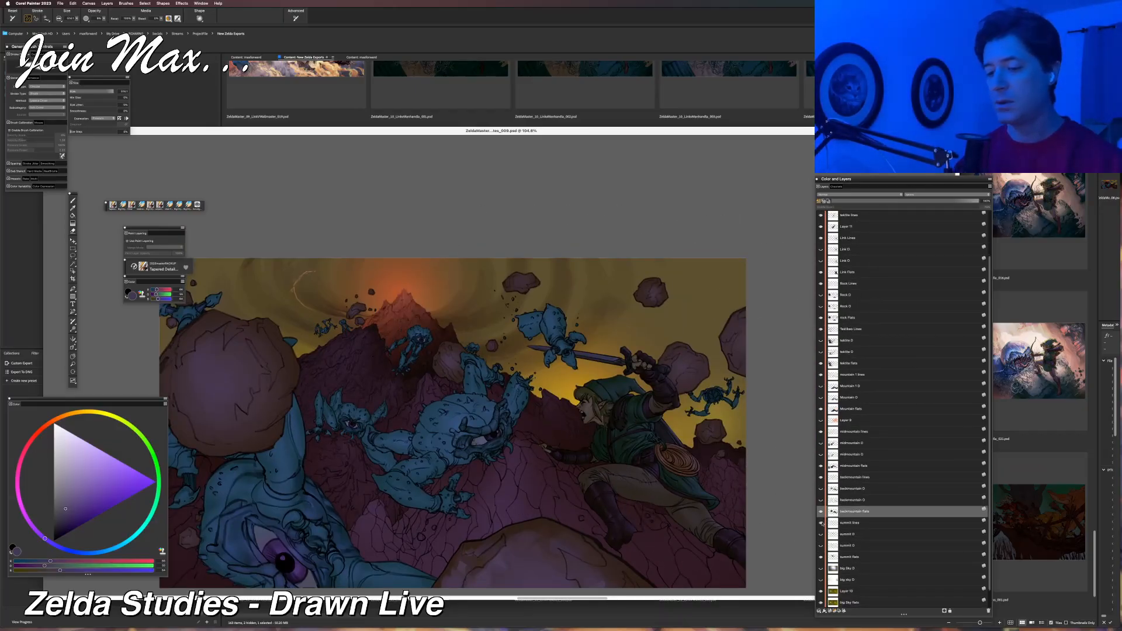
pyautogui.click(820, 558)
pyautogui.click(821, 558)
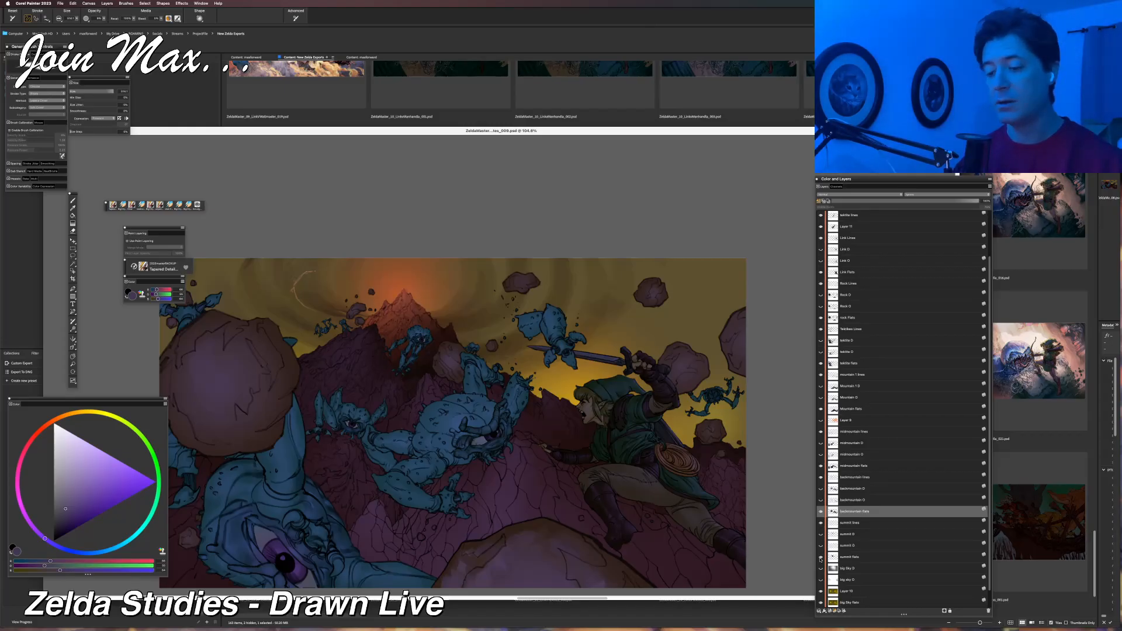
pyautogui.click(838, 558)
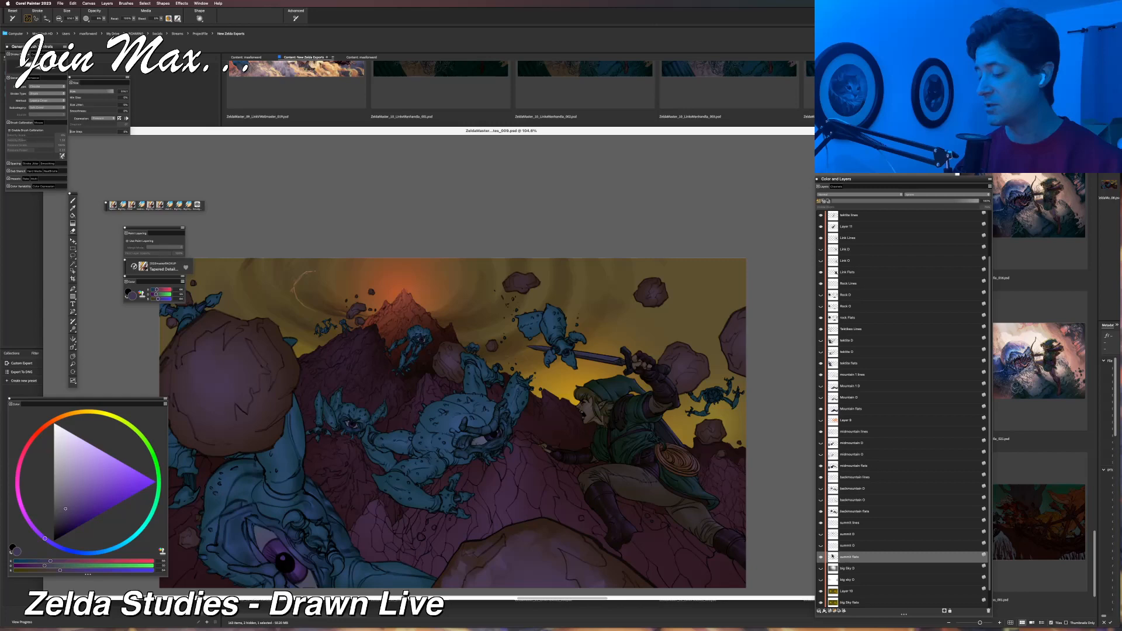
# Sample the dark brown on the summit's shaded slope and raise its red, green and blue to mix a muted violet.
pyautogui.scroll(2, 584, 429)
pyautogui.scroll(2, 585, 429)
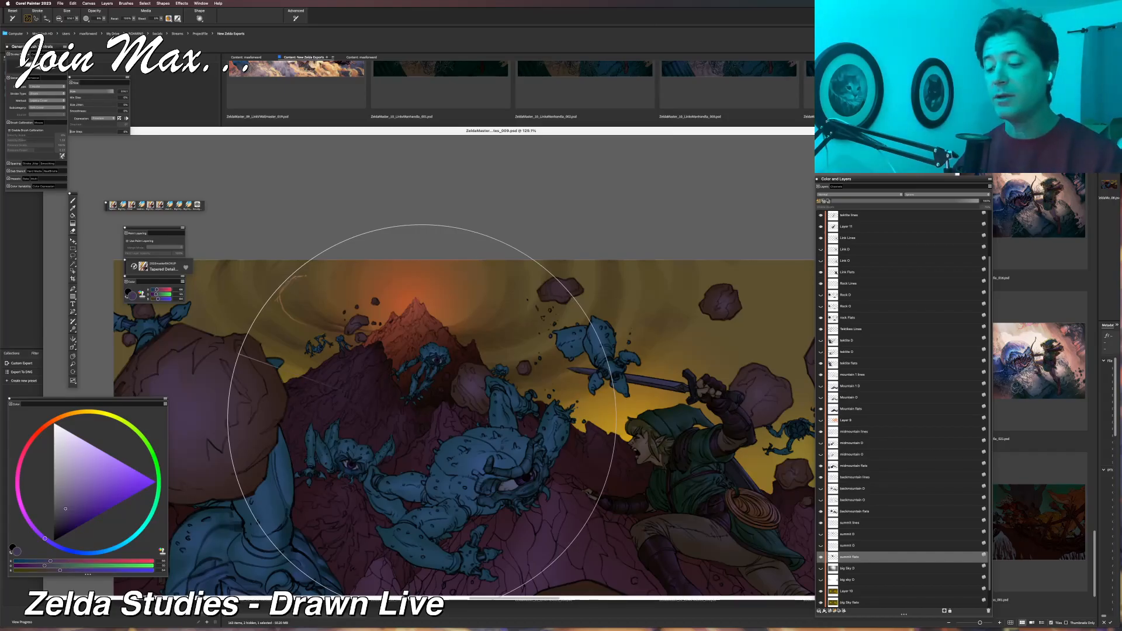
pyautogui.keyDown('alt'); pyautogui.click(463, 360); pyautogui.keyUp('alt')
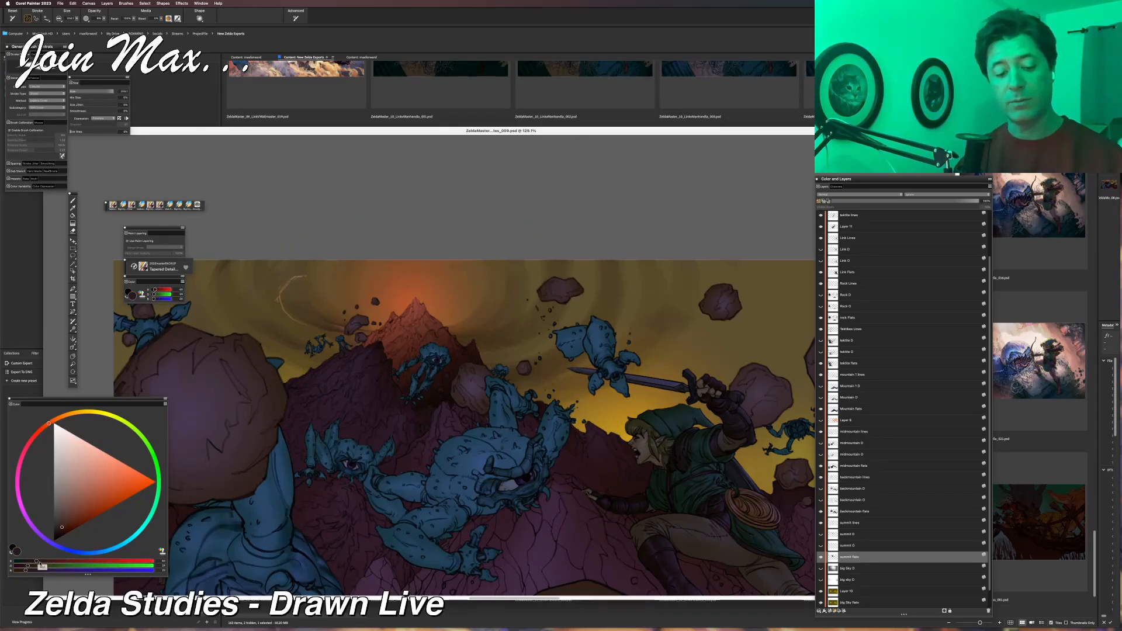
pyautogui.click(58, 562)
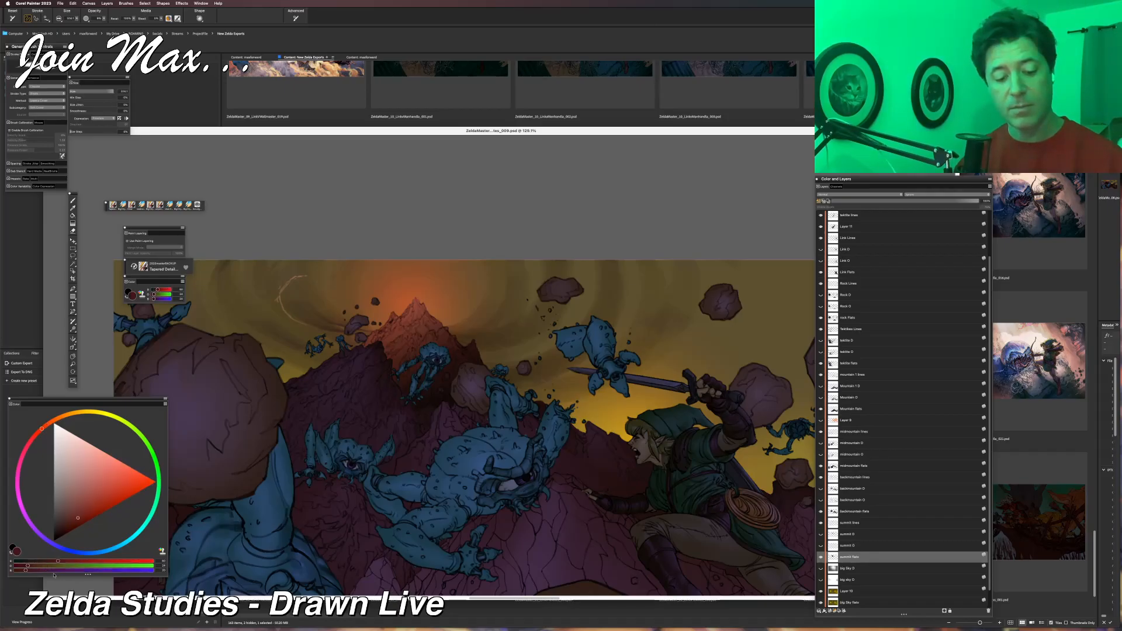
pyautogui.click(50, 565)
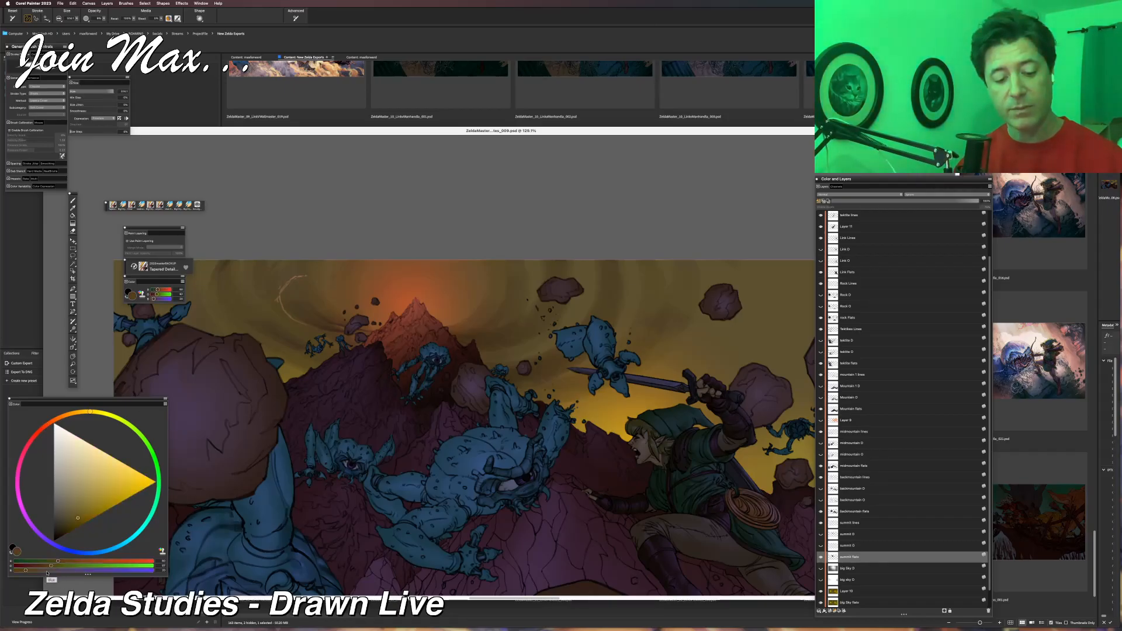
pyautogui.click(49, 570)
pyautogui.click(71, 571)
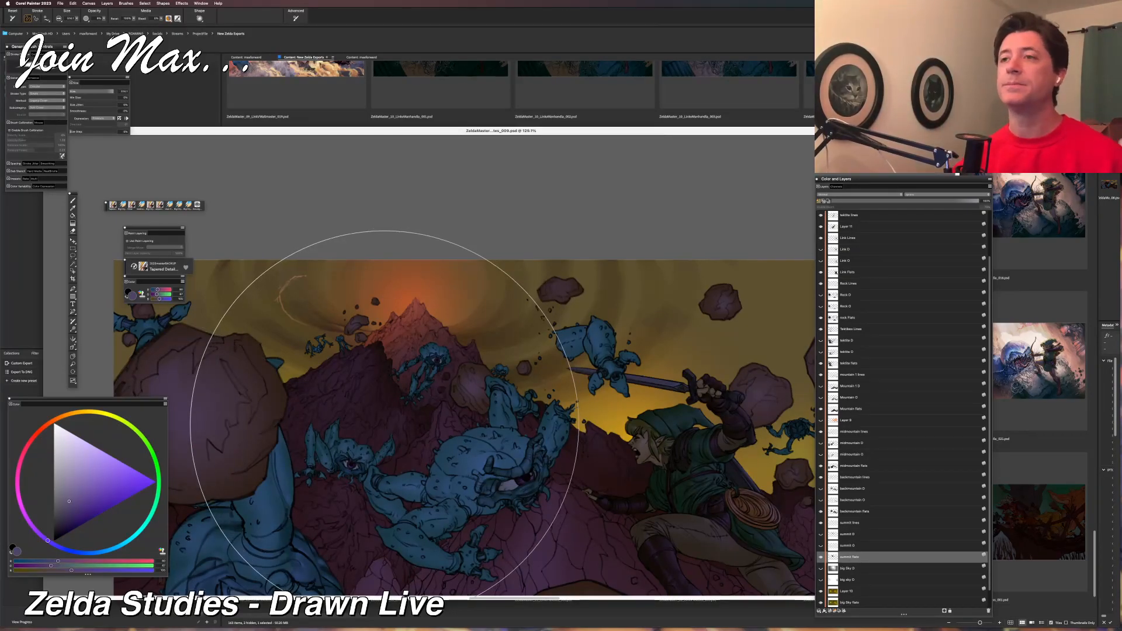
# Examine how the summit and the mountains read within the whole illustration at a small size.
pyautogui.press('super+minus')
pyautogui.press('super+minus')
pyautogui.press('super+minus')
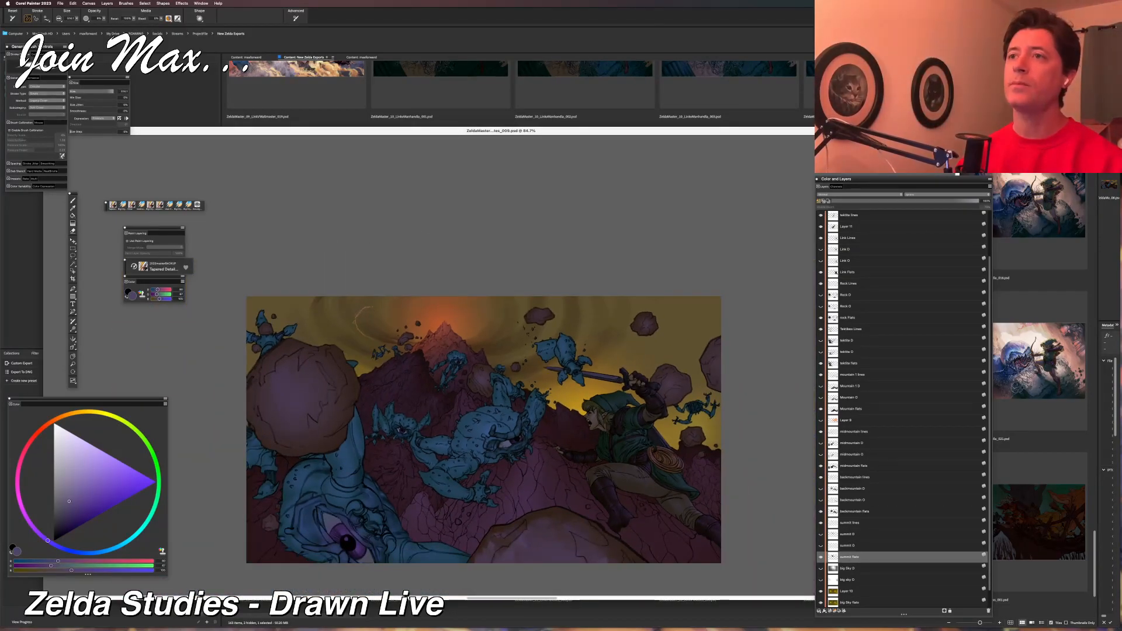
pyautogui.press('super+minus')
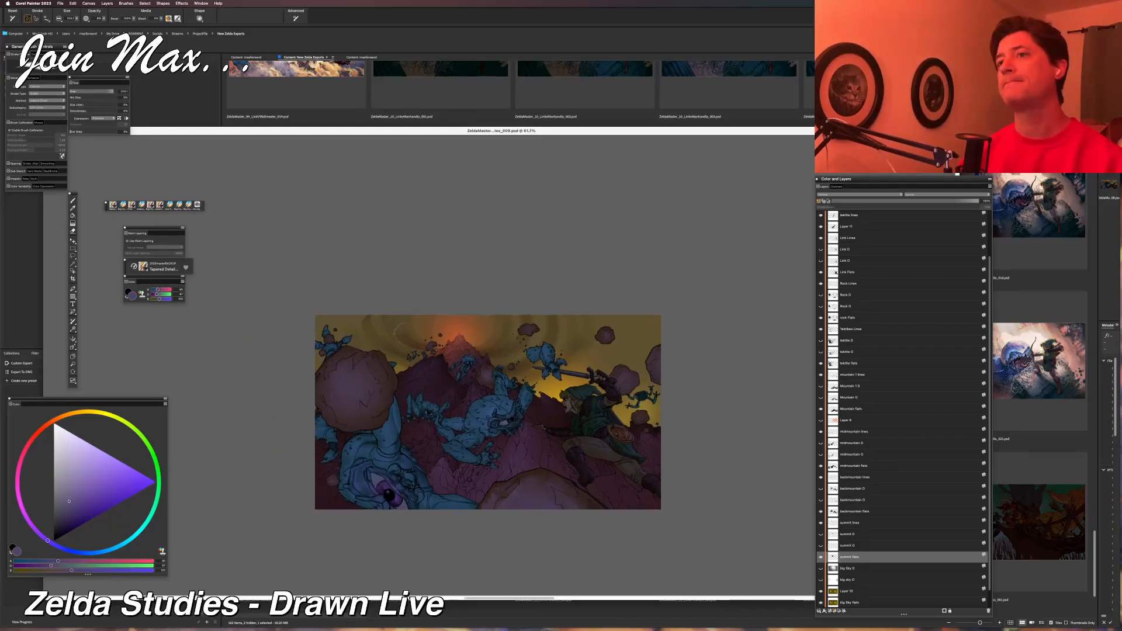
pyautogui.press('super+equal')
pyautogui.press('super+equal')
pyautogui.press('super+equal')
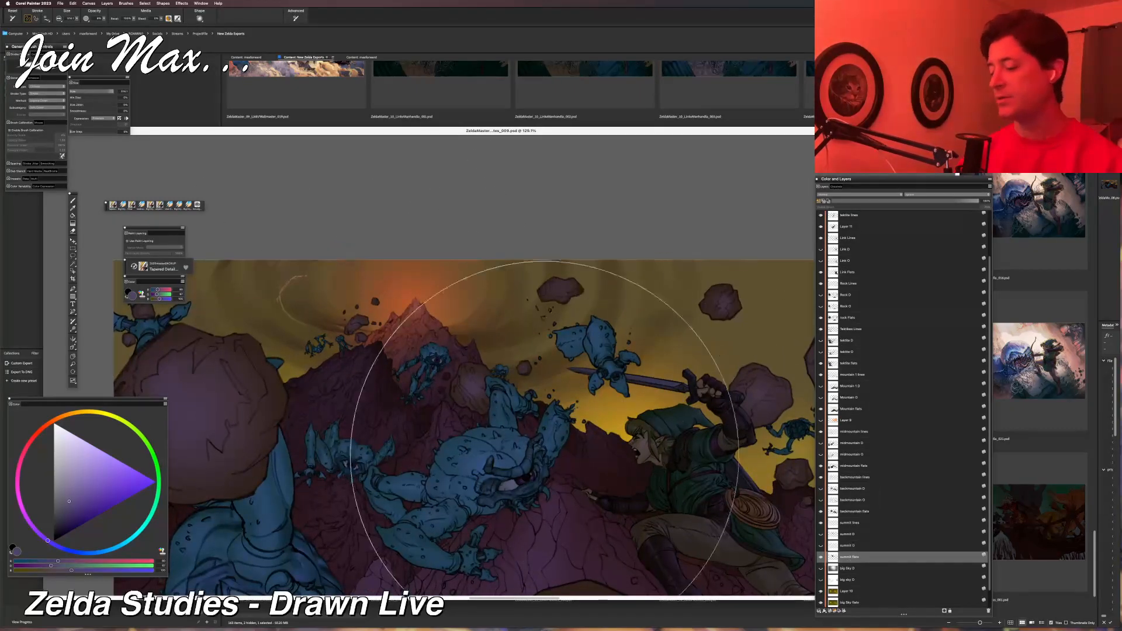
# Rename Layer 11 as tektite flat and reselect the summit flats layer by picking the mountain peak on the canvas.
pyautogui.scroll(3, 924, 268)
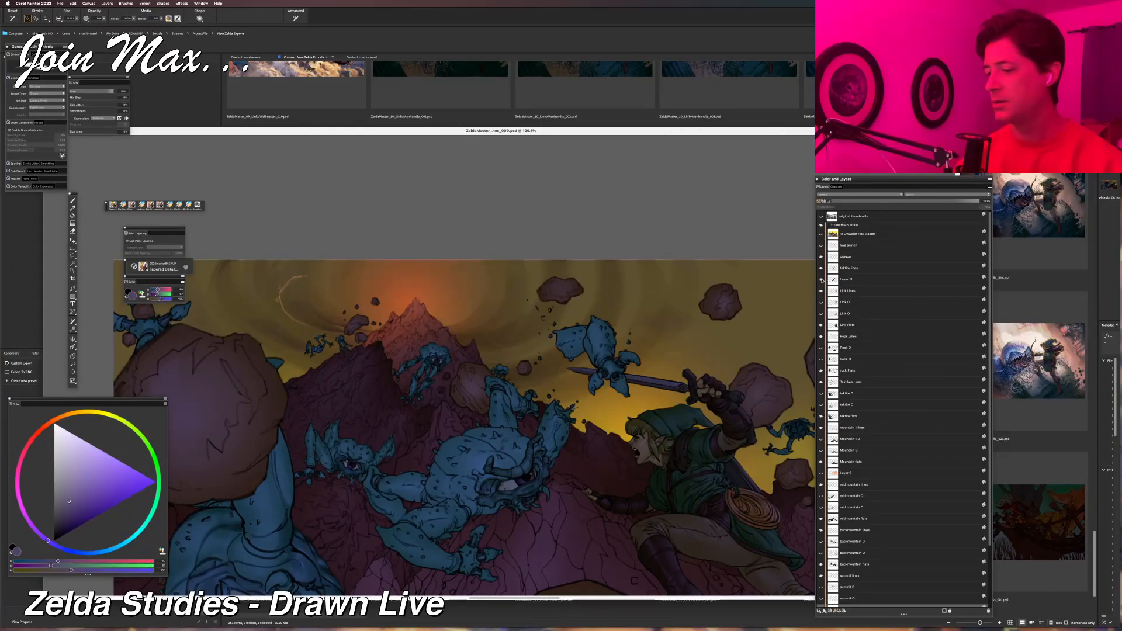
pyautogui.click(851, 280)
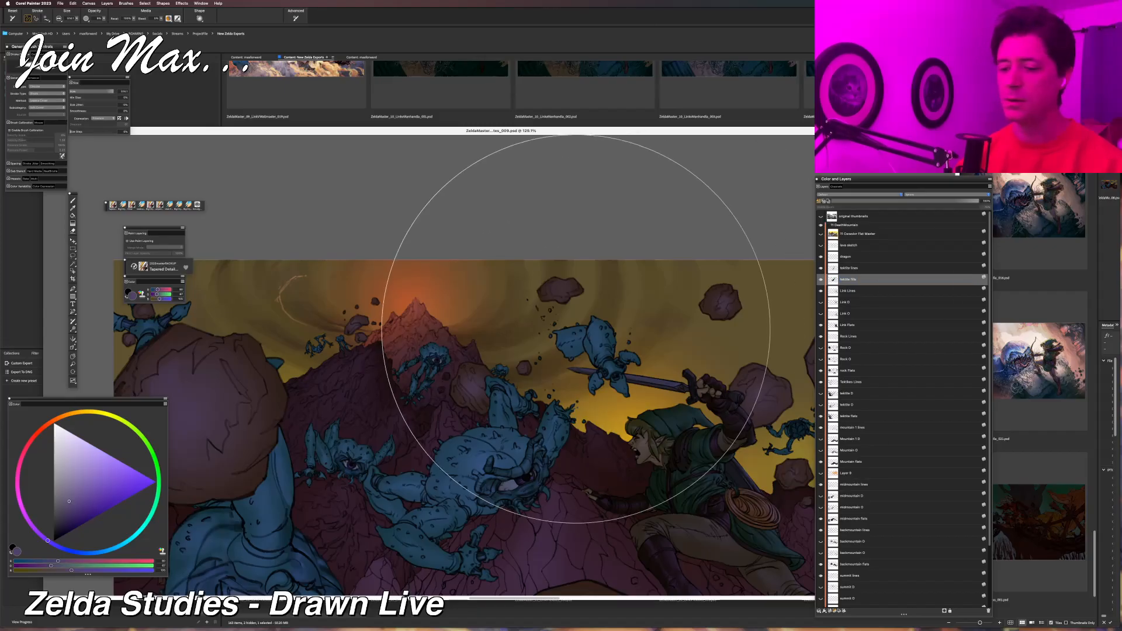
pyautogui.click(73, 207)
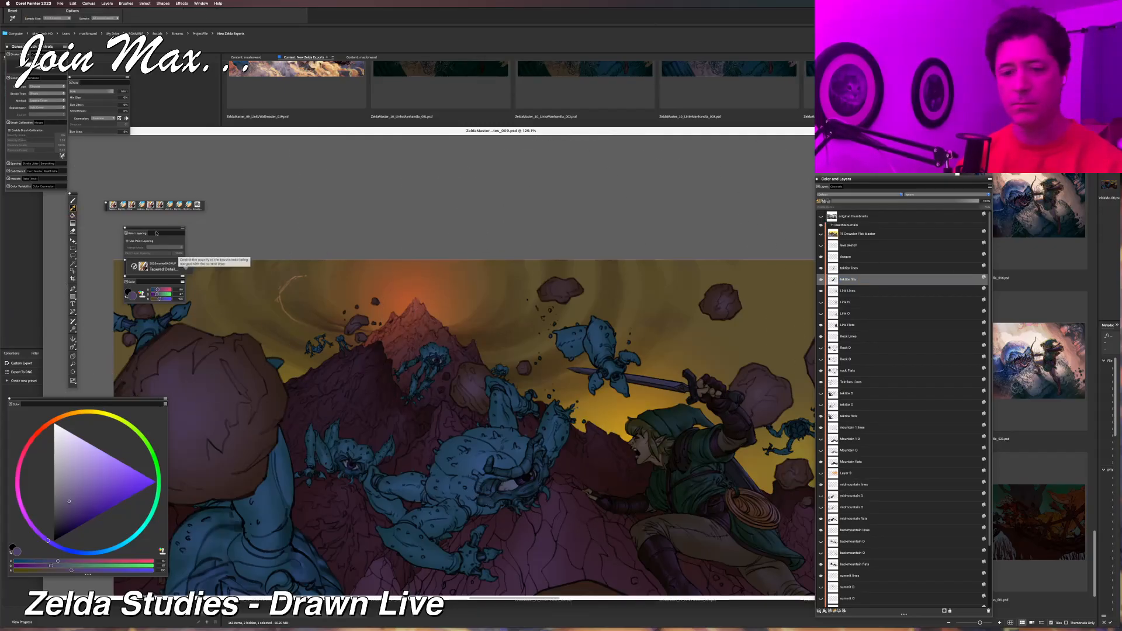
pyautogui.press('f')
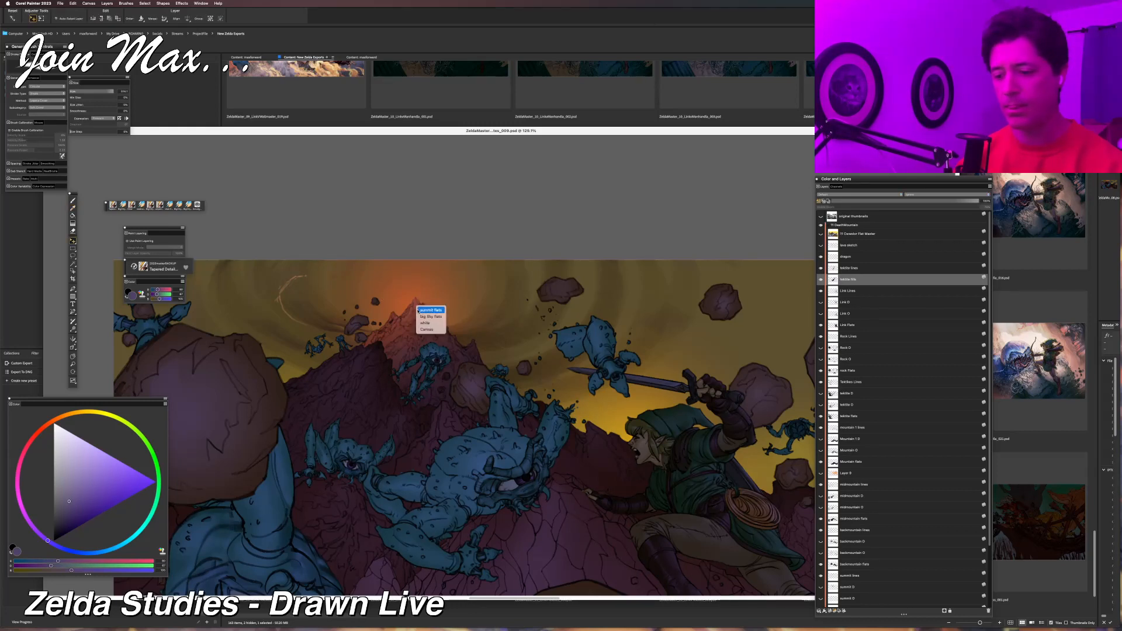
pyautogui.click(419, 309)
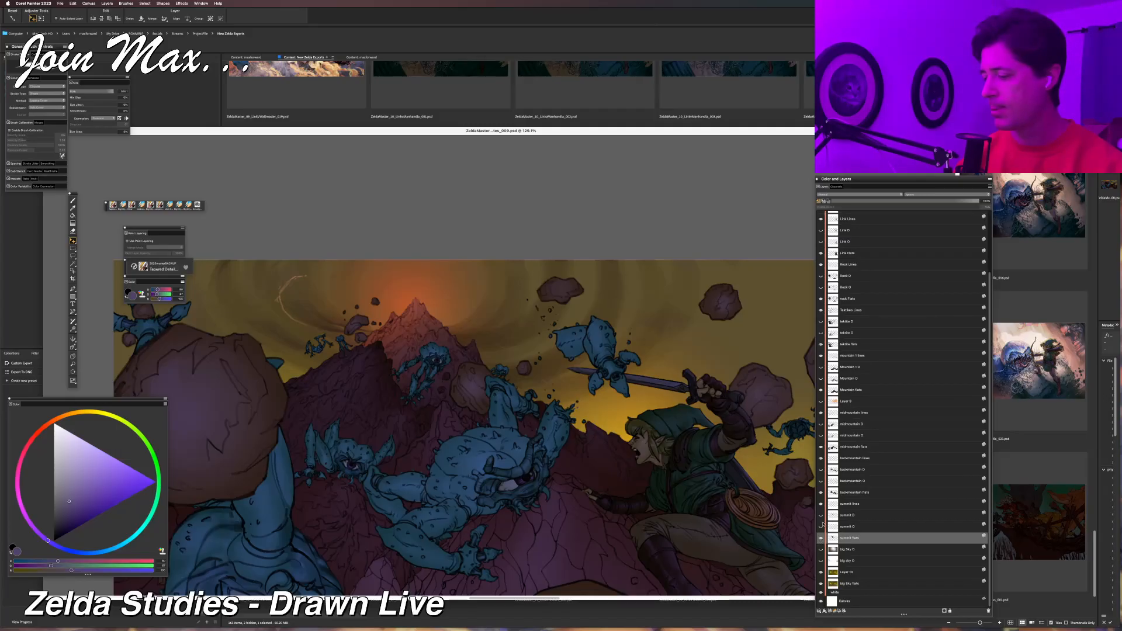
# Show the orange glow and sparks layer below the mountain flats and open its layer attributes.
pyautogui.click(820, 401)
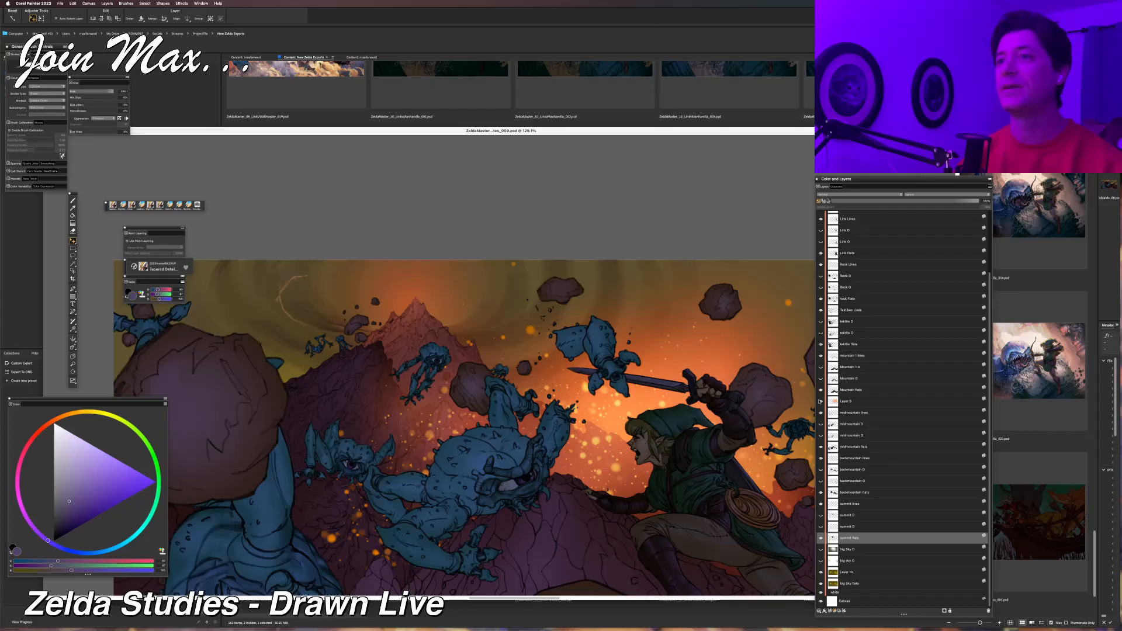
pyautogui.moveTo(652, 424)
pyautogui.mouseDown()
pyautogui.moveTo(532, 343)
pyautogui.moveTo(610, 357)
pyautogui.mouseUp()
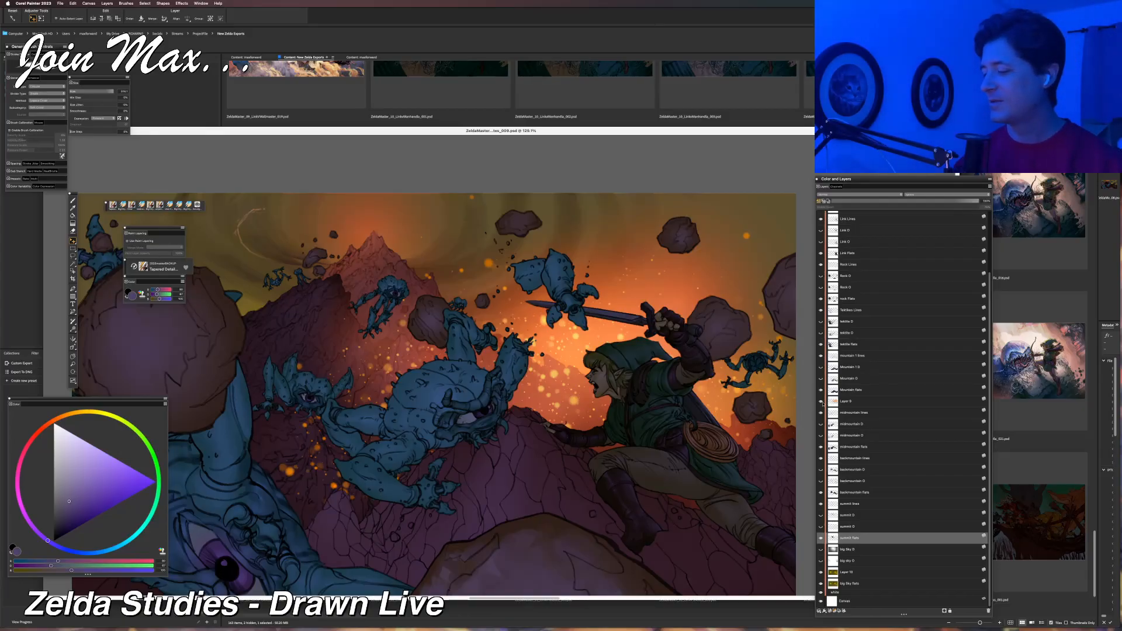
pyautogui.click(849, 402)
pyautogui.doubleClick(849, 402)
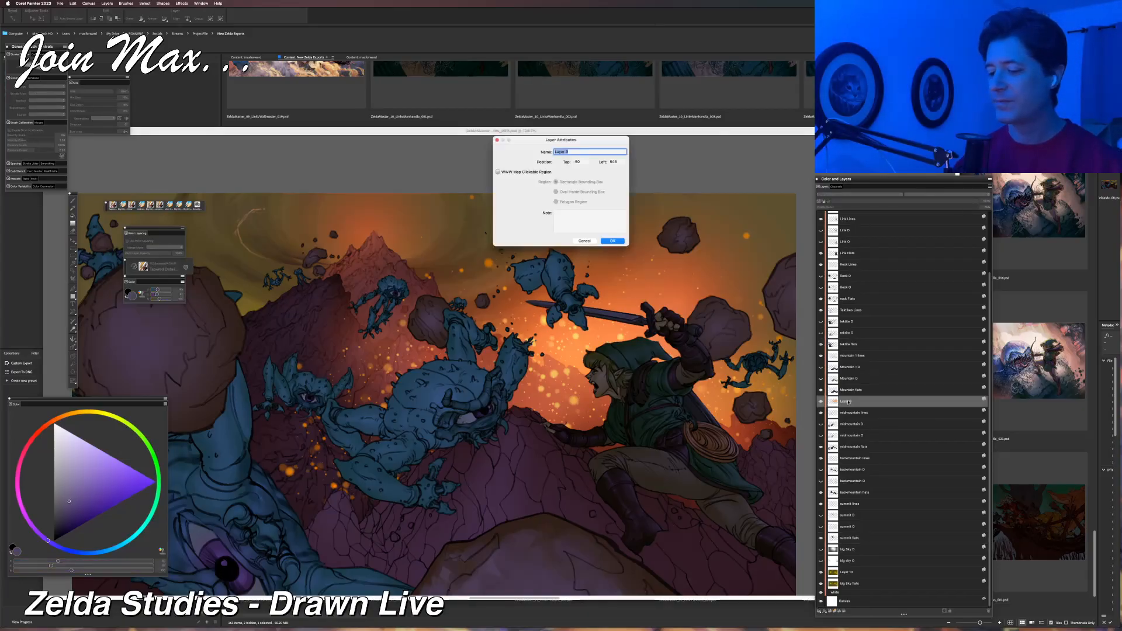
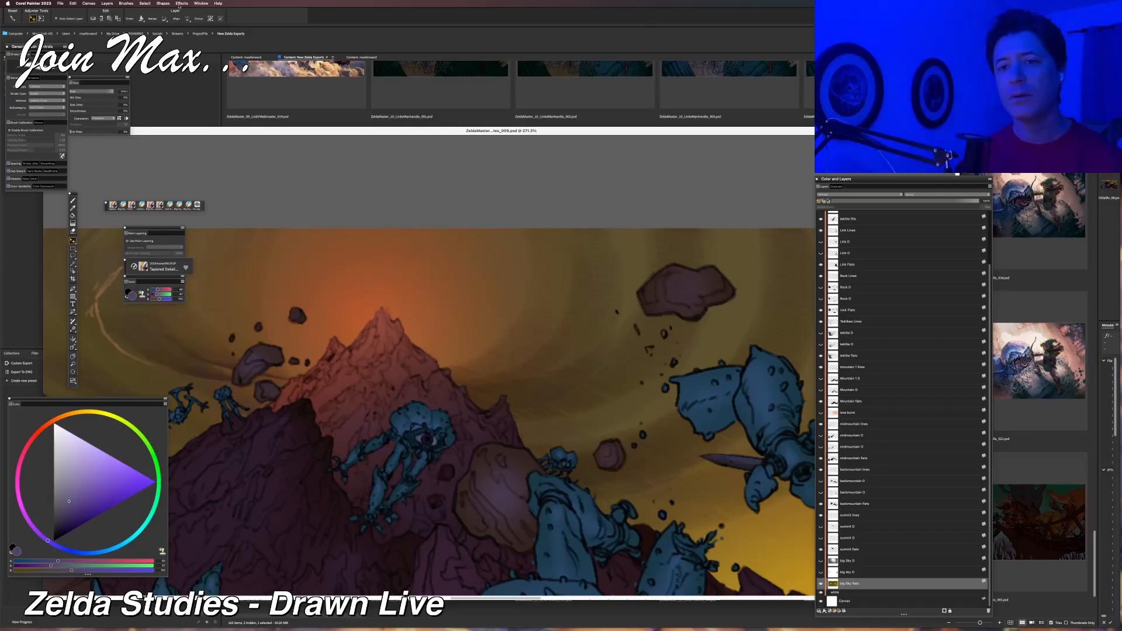
# Try a Smart Blur of moderate strength on the big sky flats layer.
pyautogui.moveTo(205, 41)
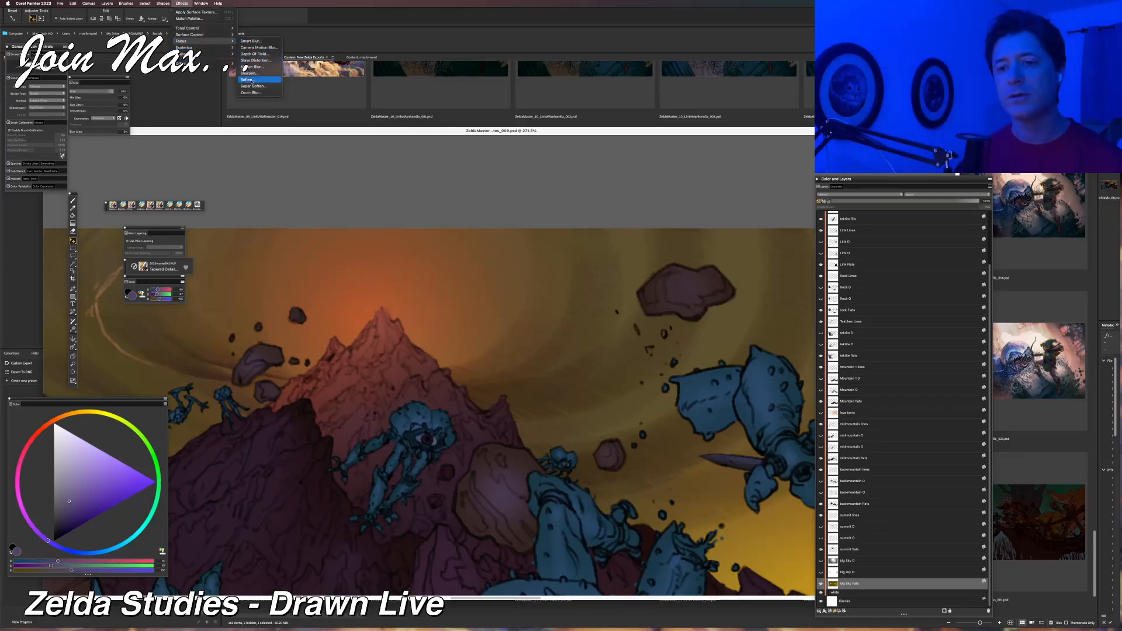
pyautogui.click(253, 42)
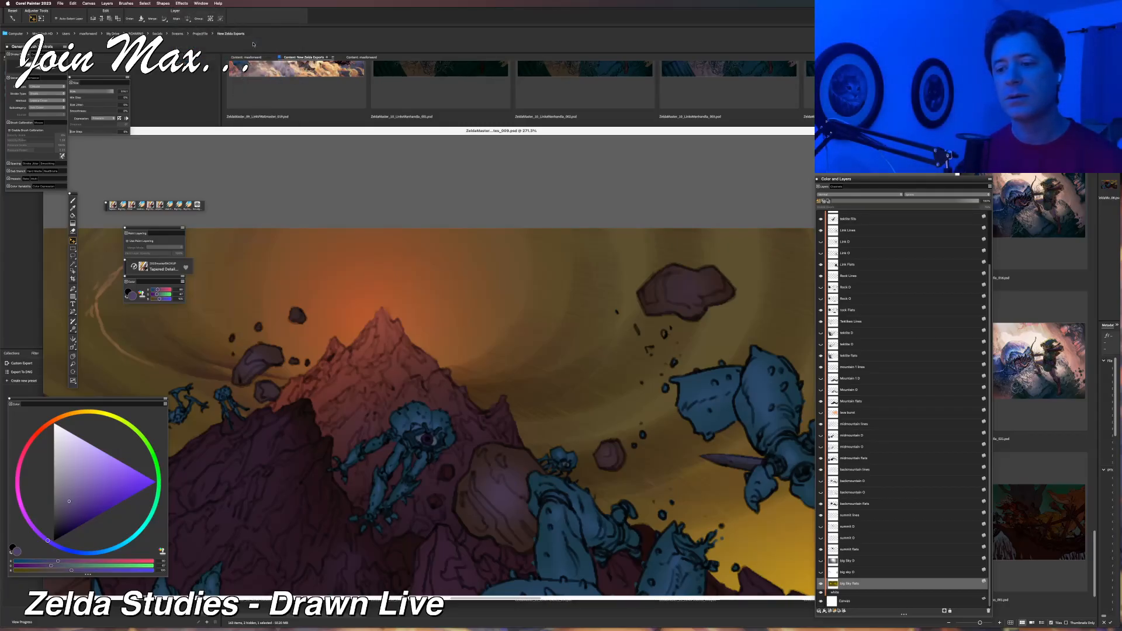
pyautogui.moveTo(570, 171); pyautogui.dragTo(642, 169)
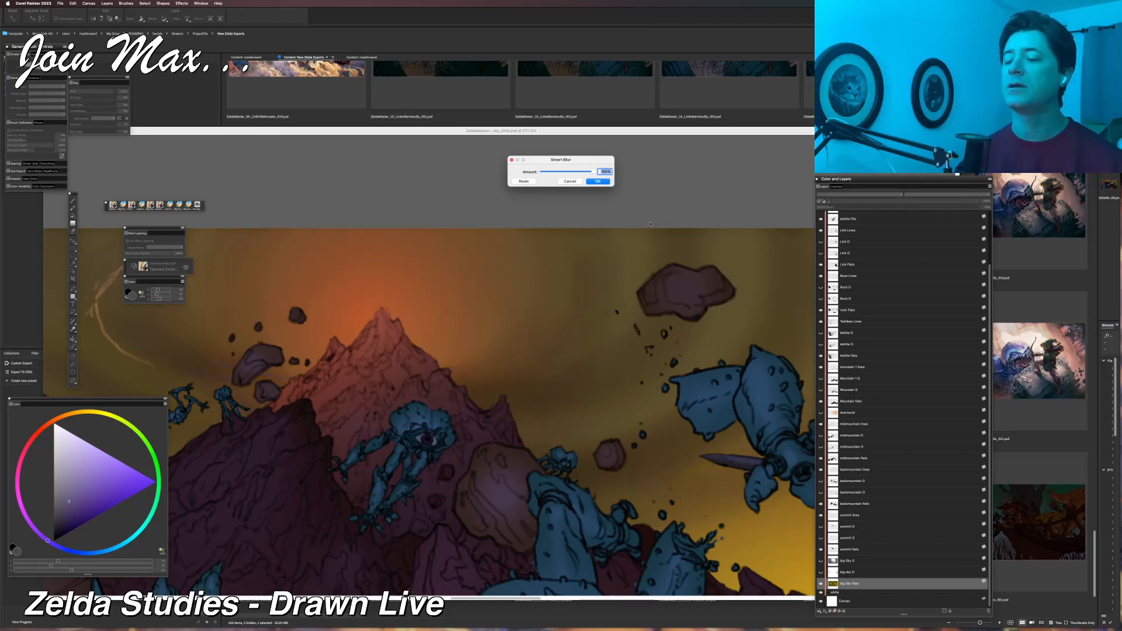
pyautogui.moveTo(563, 171); pyautogui.dragTo(542, 171)
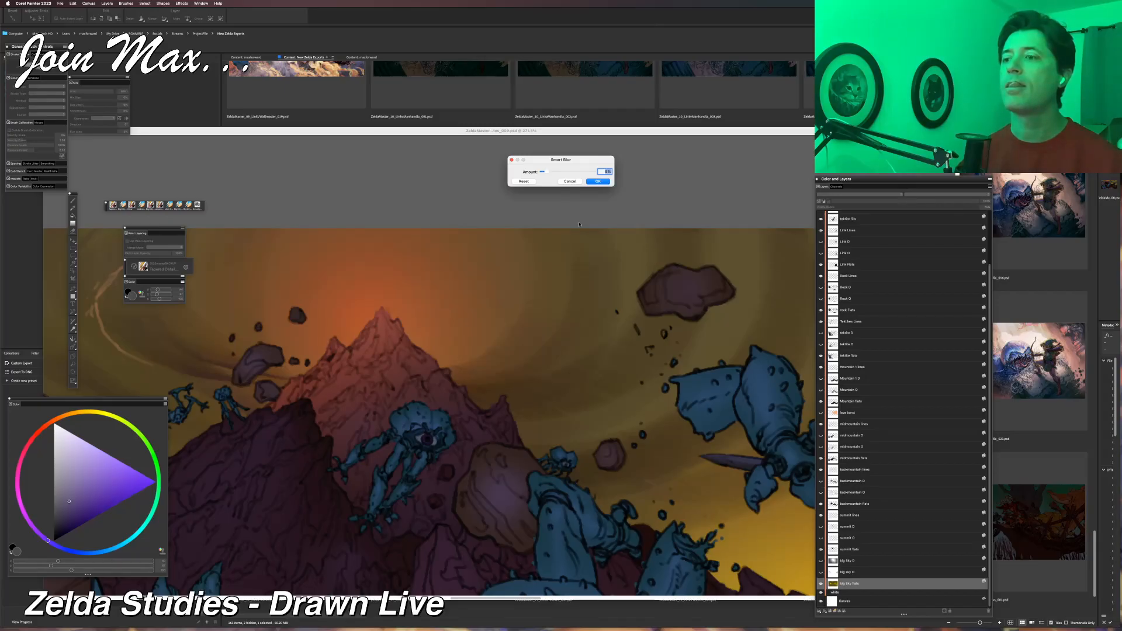
pyautogui.moveTo(546, 172); pyautogui.dragTo(557, 173)
pyautogui.click(598, 181)
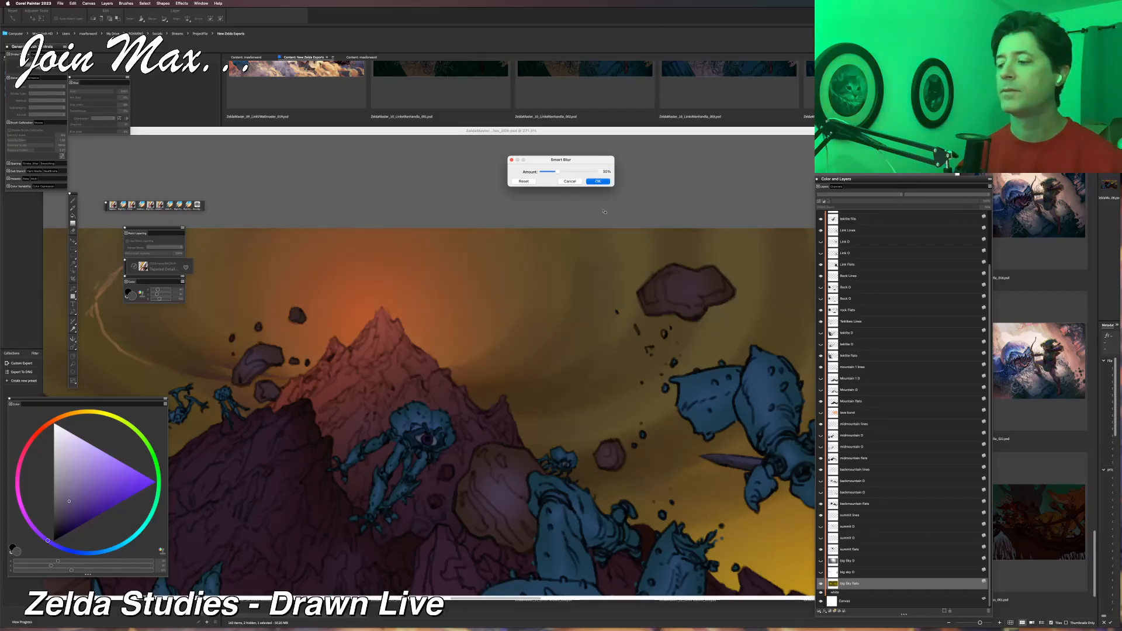
# Inspect the blurred sky around the summit at several magnifications and undo the Smart Blur.
pyautogui.scroll(-5, 627, 295)
pyautogui.scroll(-3, 627, 295)
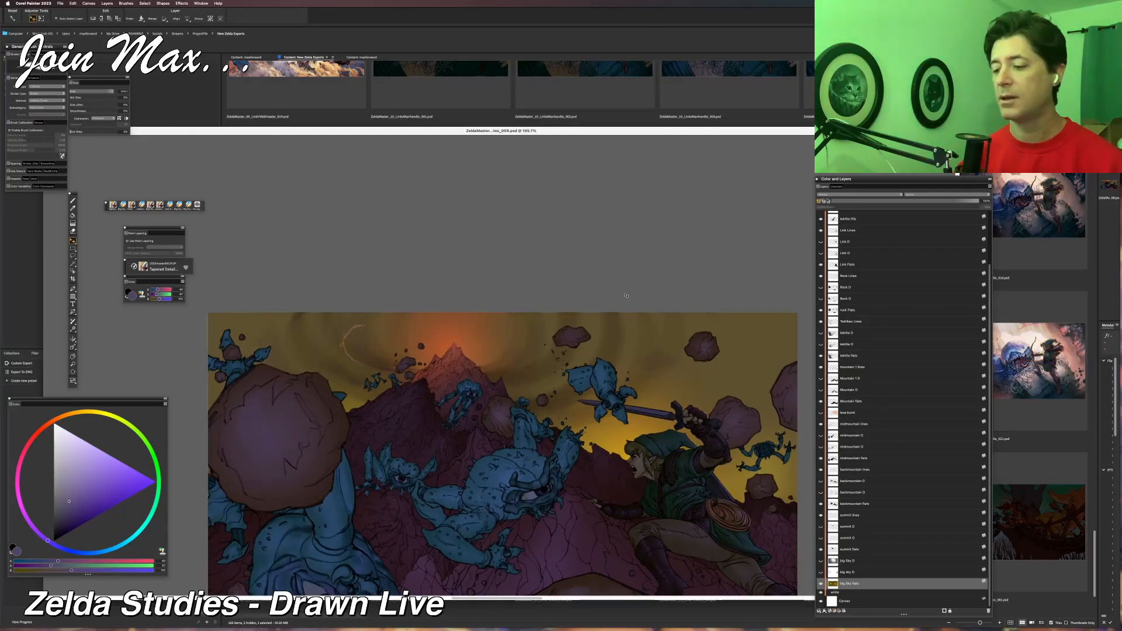
pyautogui.scroll(8, 620, 299)
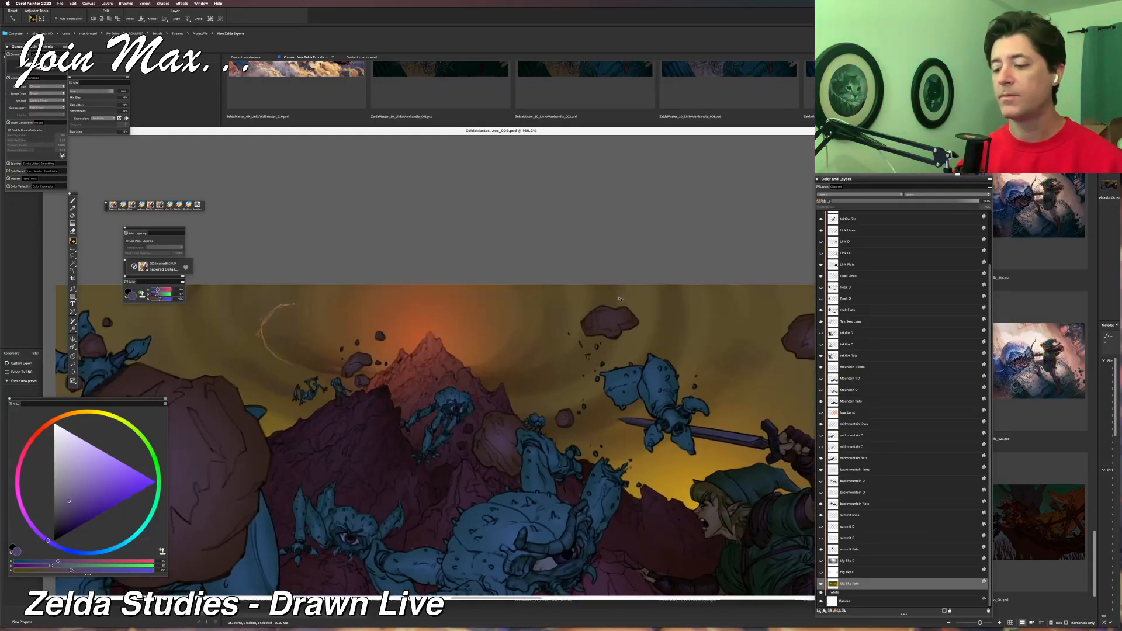
pyautogui.scroll(8, 620, 299)
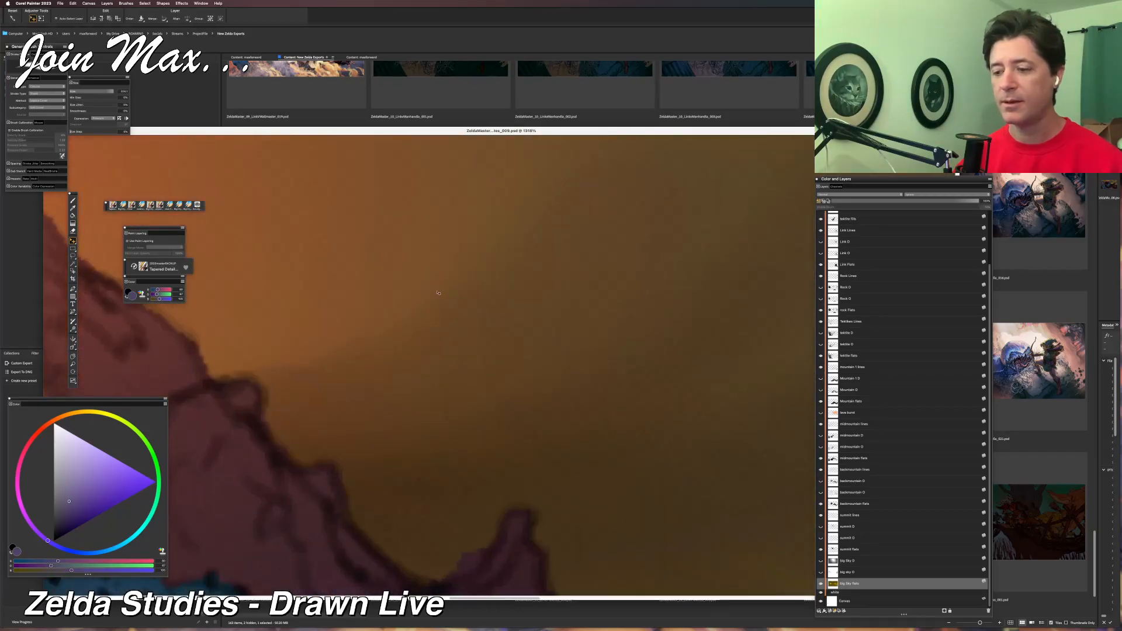
pyautogui.scroll(-3, 503, 261)
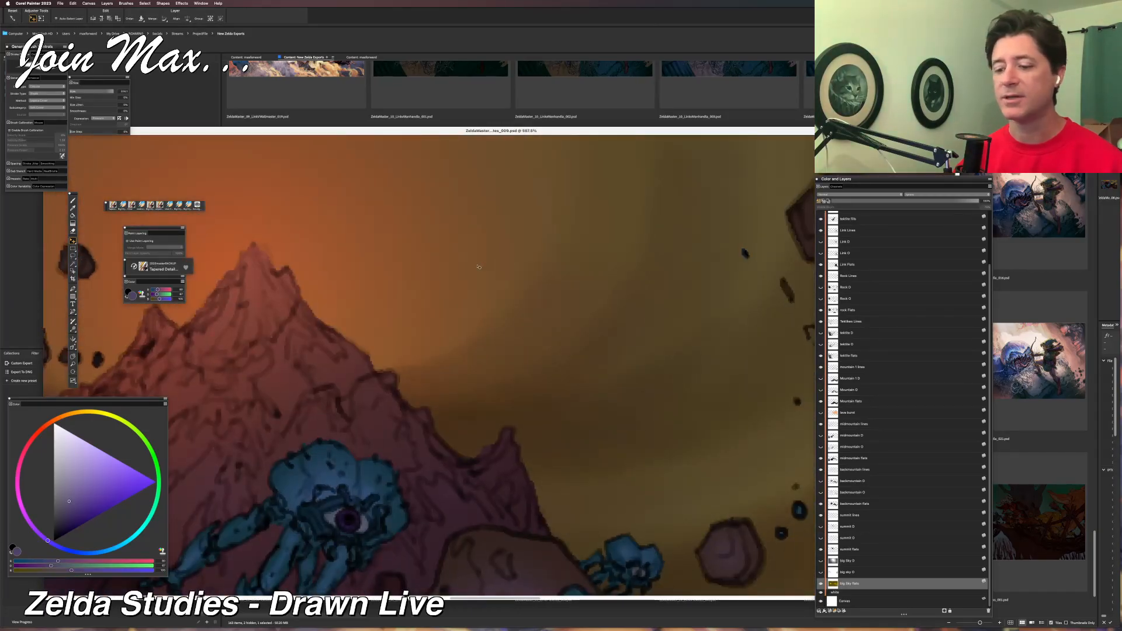
pyautogui.press('super+z')
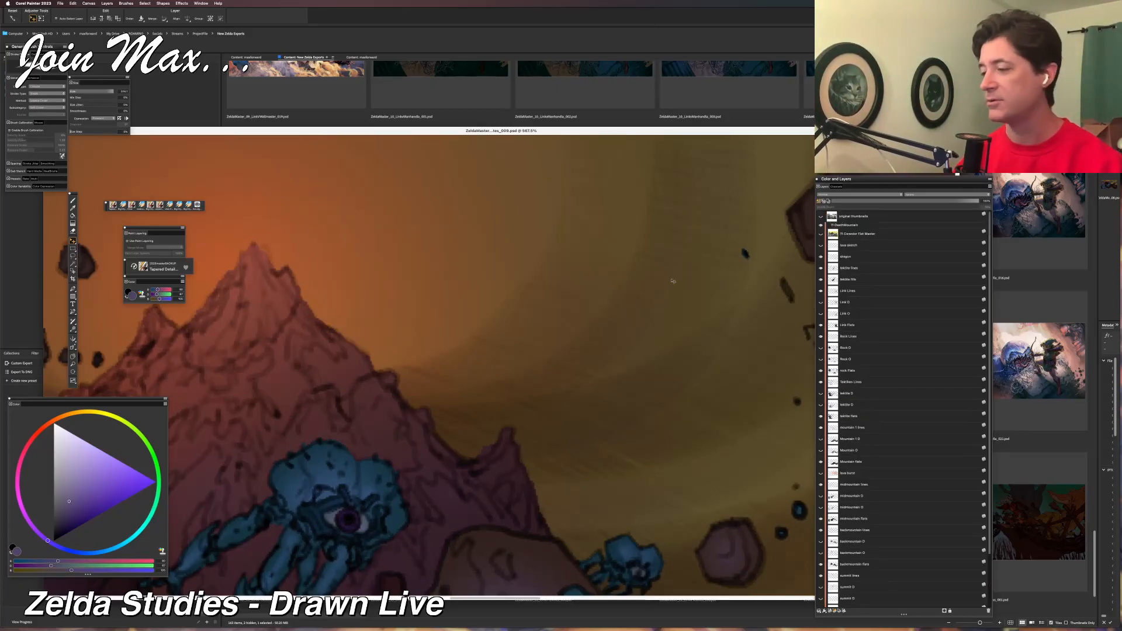
# Apply a lighter Smart Blur to the big sky flats layer after comparing it with the maximum amount.
pyautogui.scroll(-5, 877, 338)
pyautogui.click(182, 3)
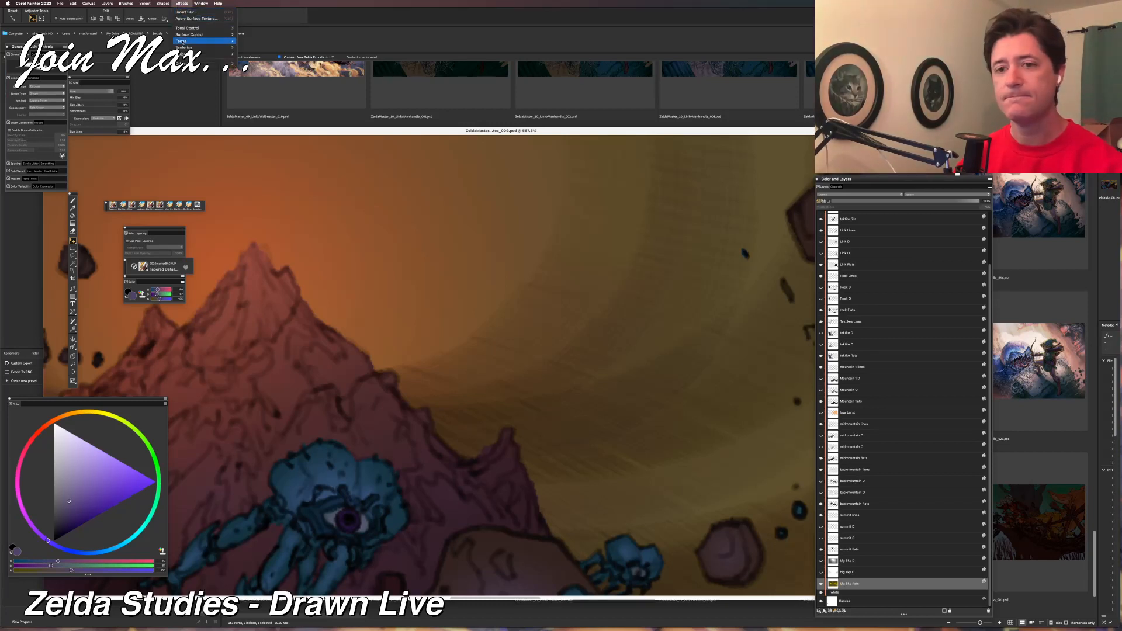
pyautogui.moveTo(199, 41)
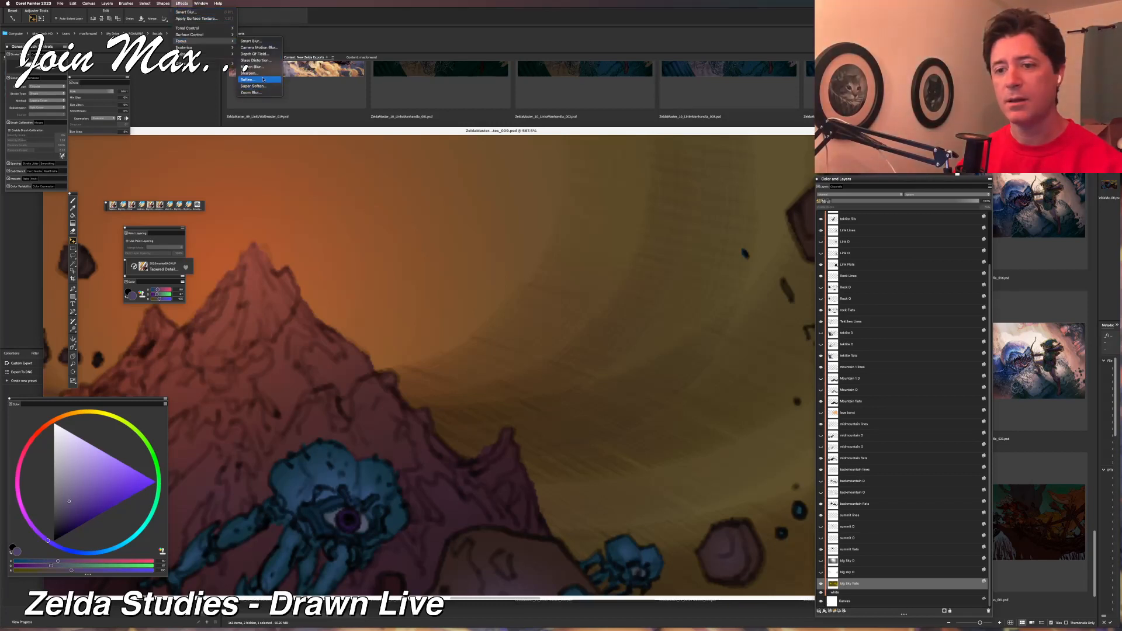
pyautogui.click(253, 41)
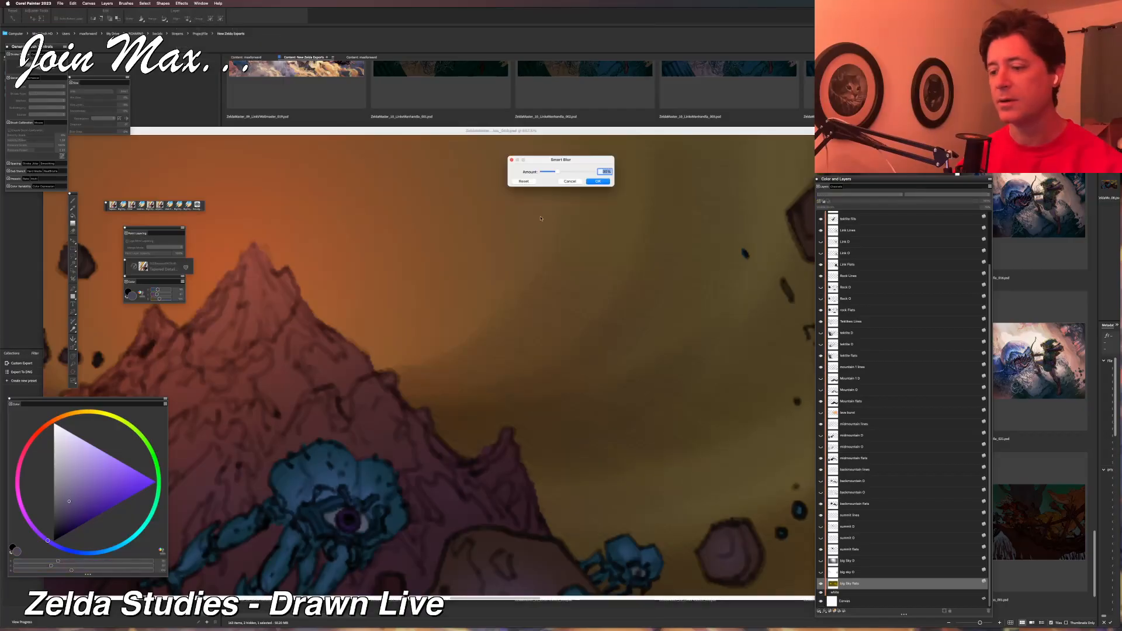
pyautogui.click(588, 171)
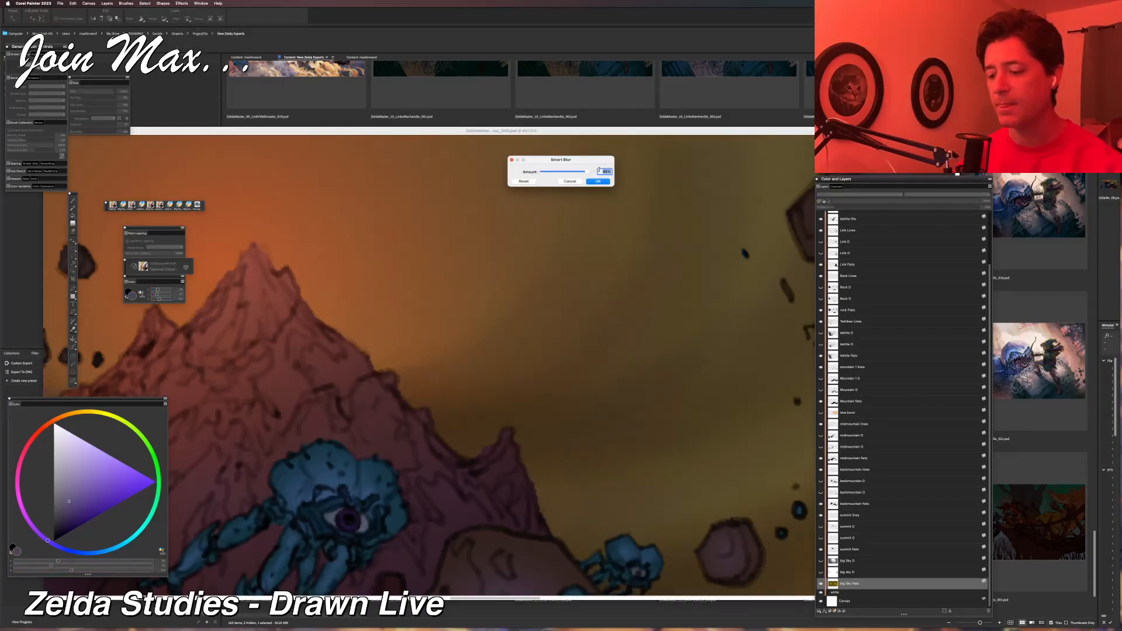
pyautogui.moveTo(583, 173); pyautogui.dragTo(622, 170)
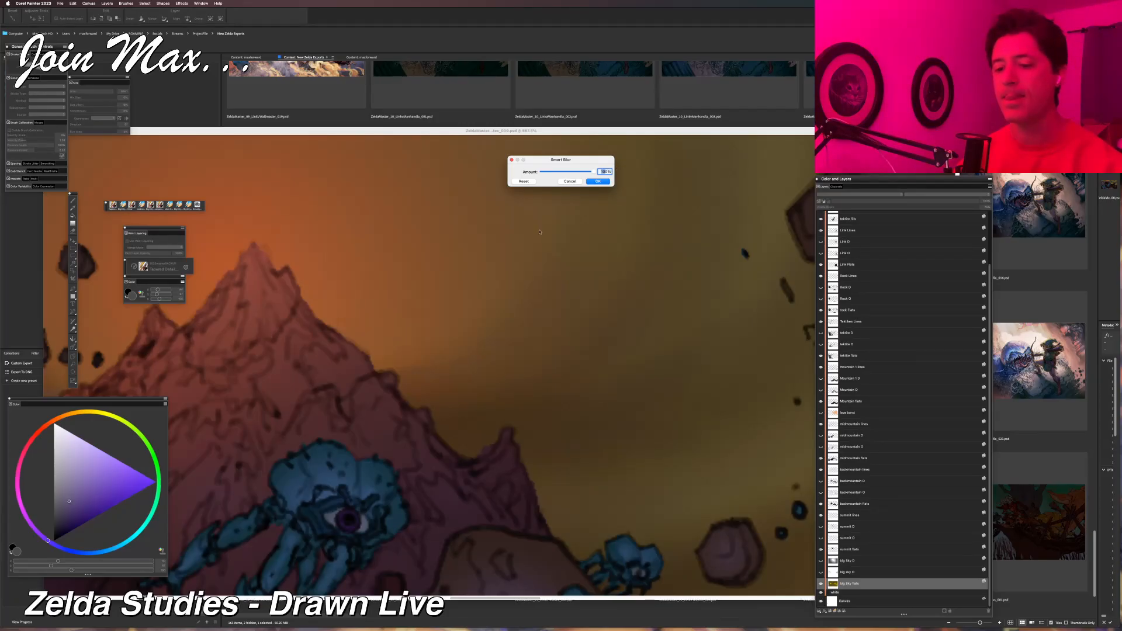
pyautogui.moveTo(580, 172); pyautogui.dragTo(547, 172)
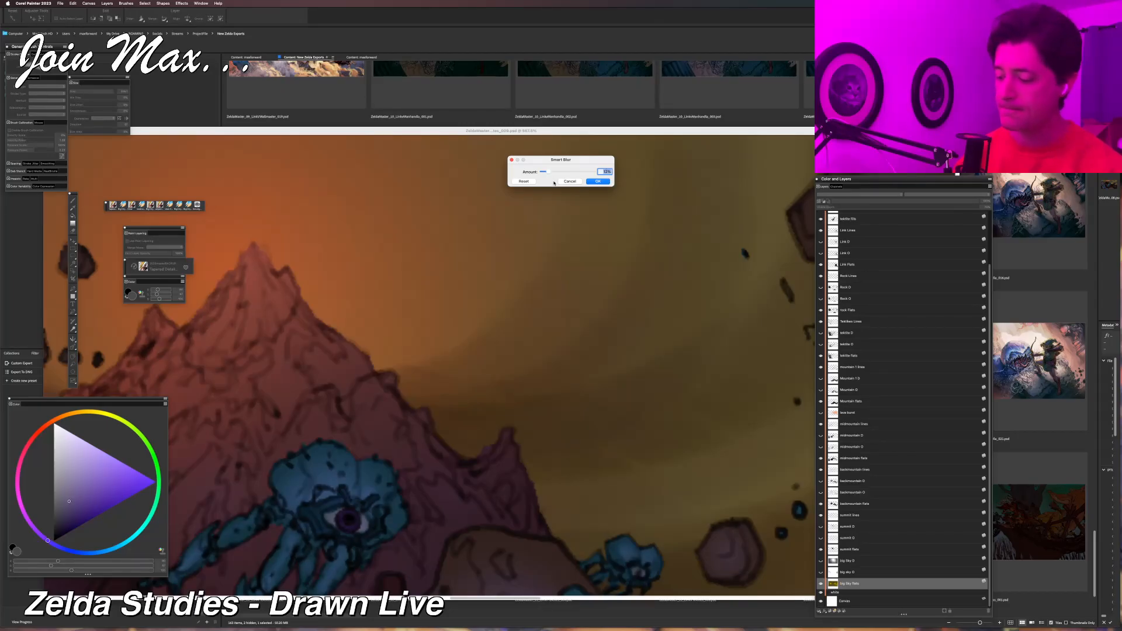
pyautogui.click(597, 182)
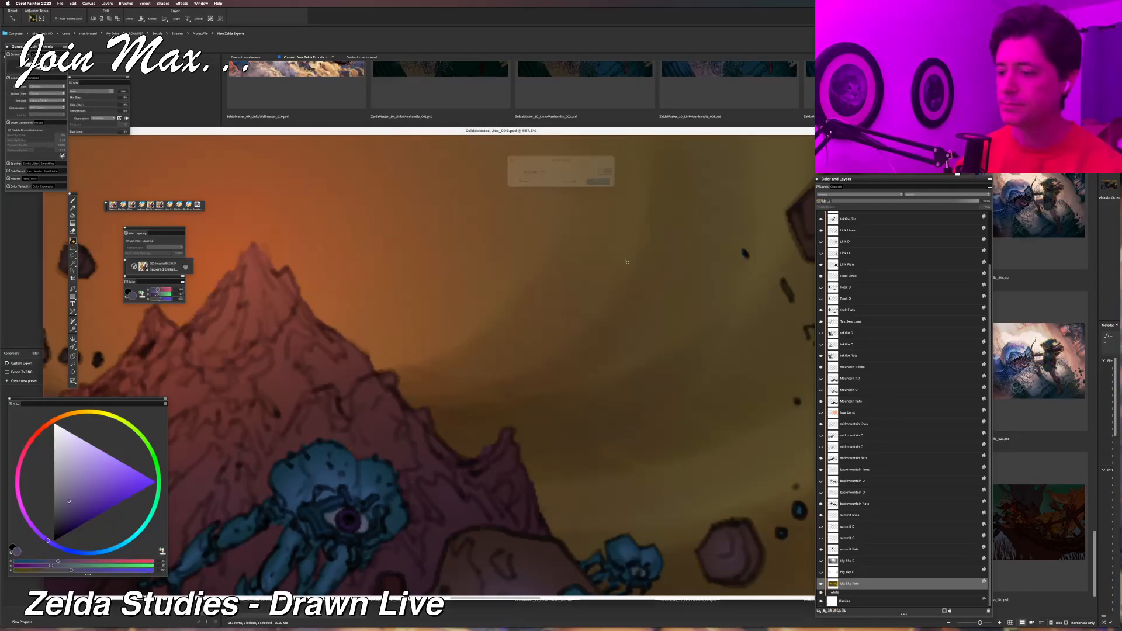
# Stretch the big sky flats layer slightly upward past the canvas's upper edge with a free transform.
pyautogui.press('super+minus')
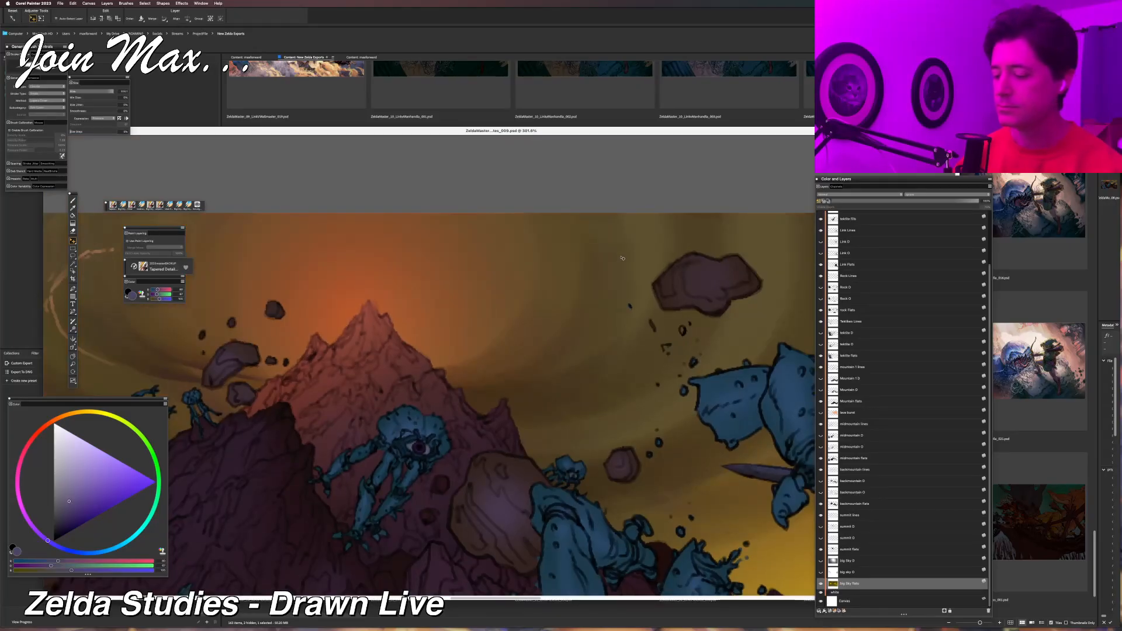
pyautogui.press('super+minus')
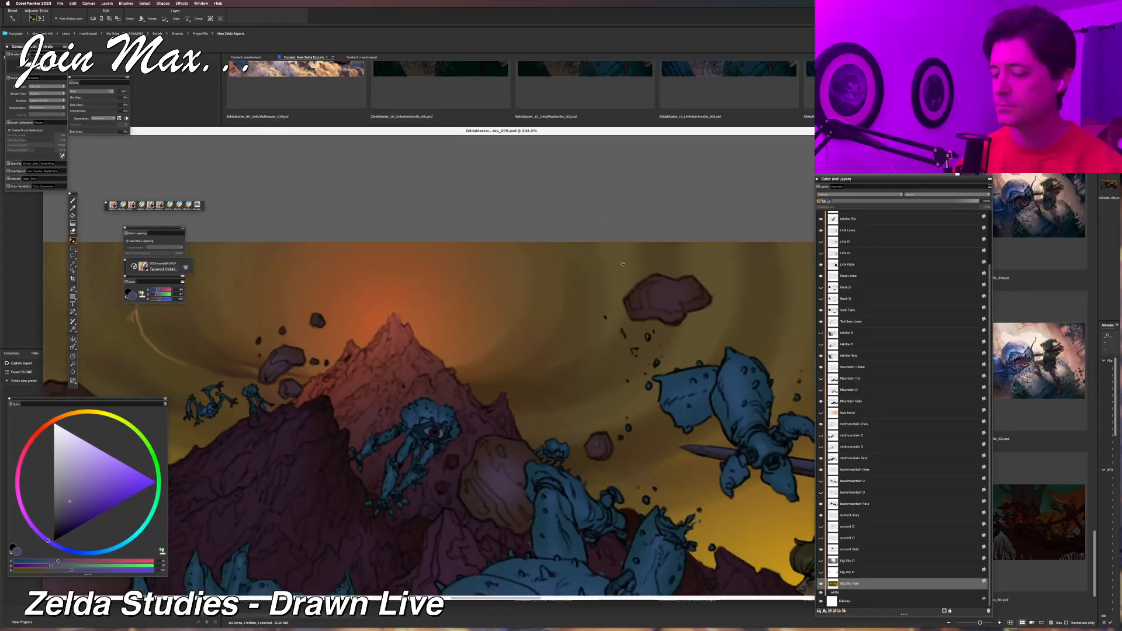
pyautogui.press('super+minus')
pyautogui.moveTo(623, 264); pyautogui.dragTo(565, 262)
pyautogui.press('super+minus')
pyautogui.press('super+minus')
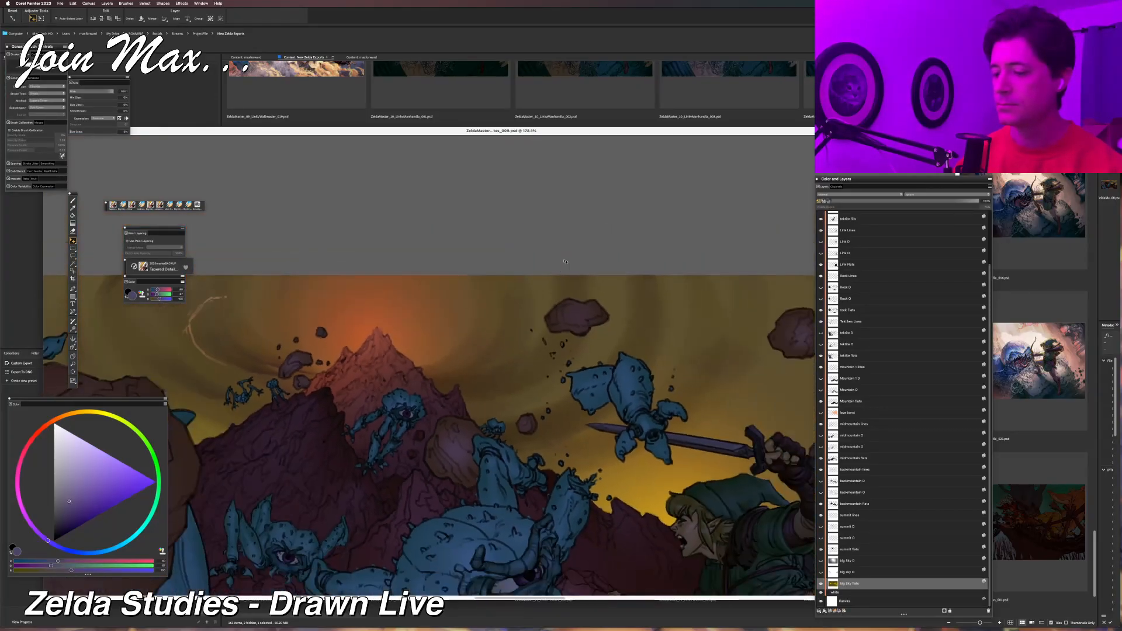
pyautogui.press('super+minus')
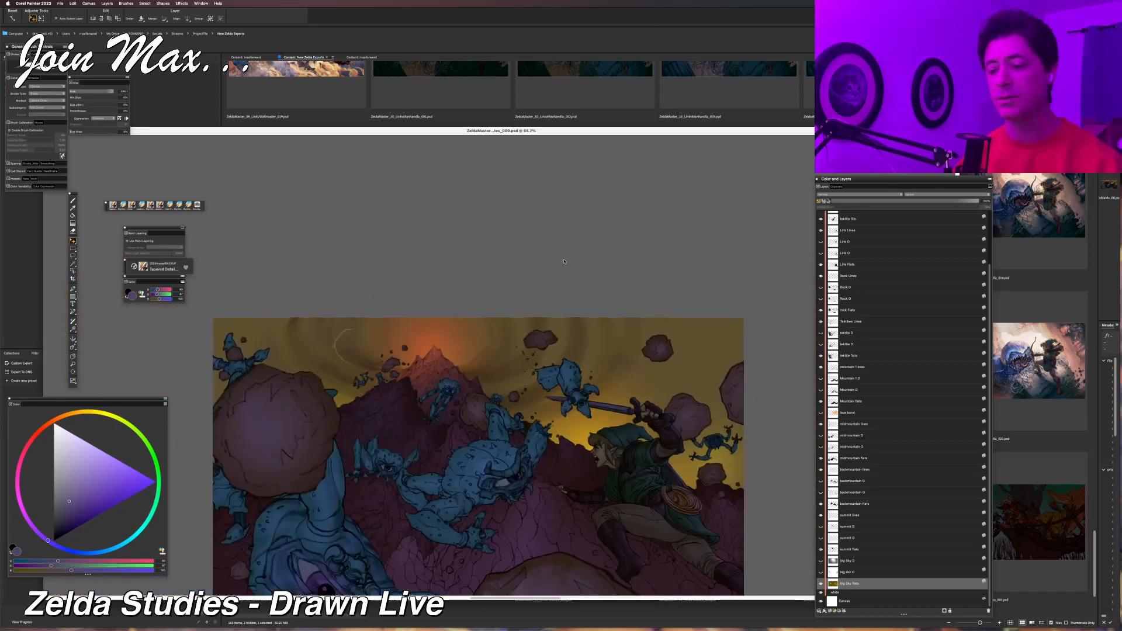
pyautogui.press('super+alt+t')
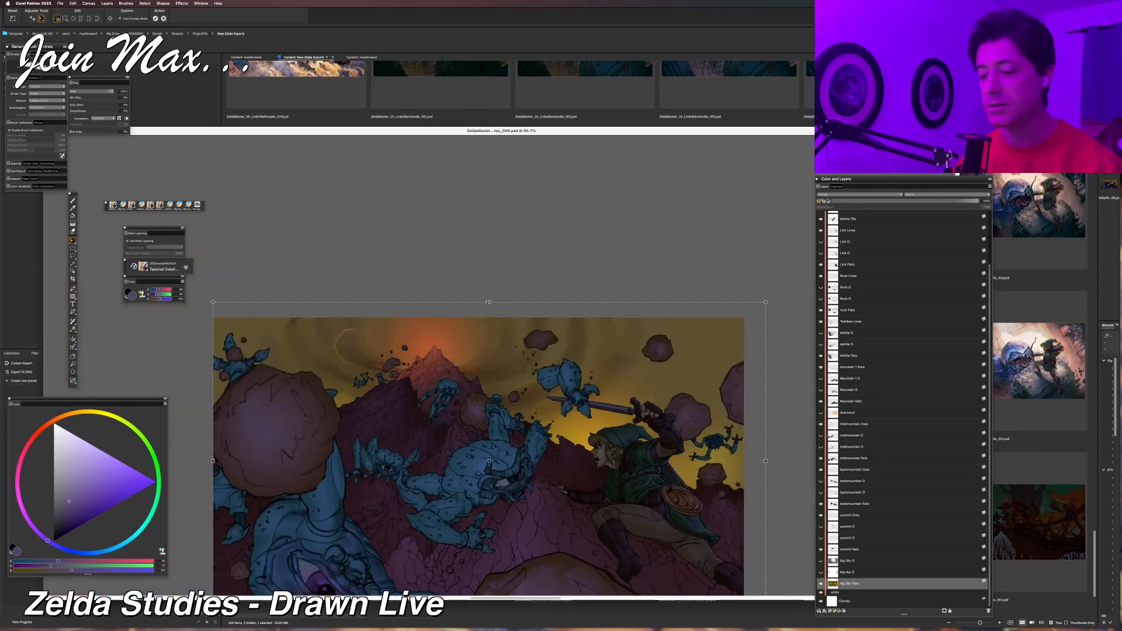
pyautogui.moveTo(487, 299); pyautogui.dragTo(487, 299)
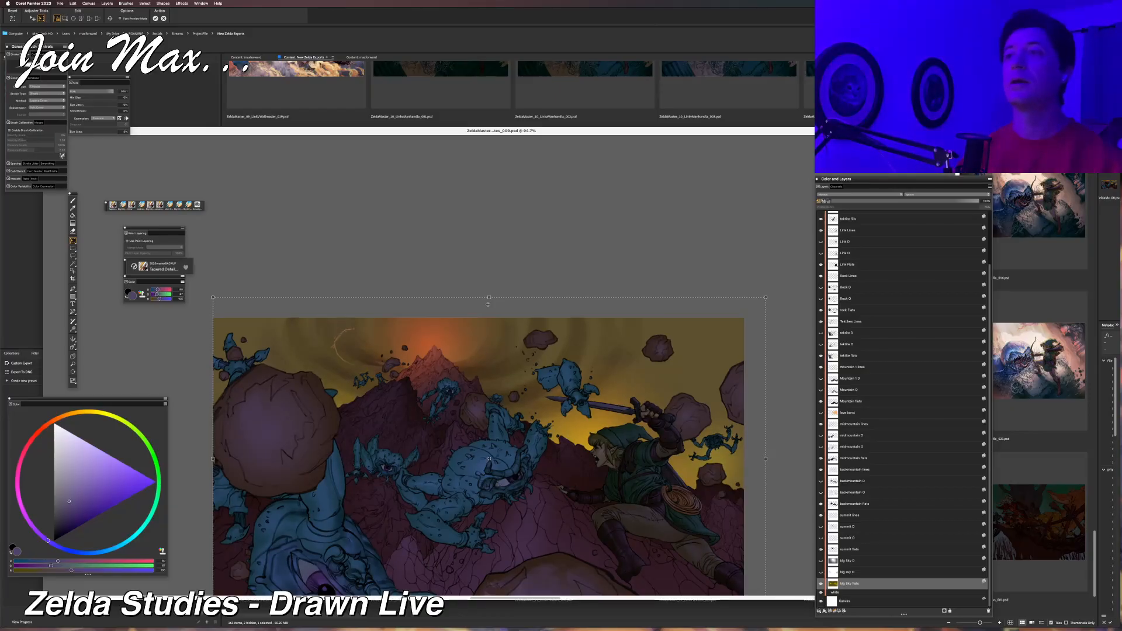
pyautogui.press('Return')
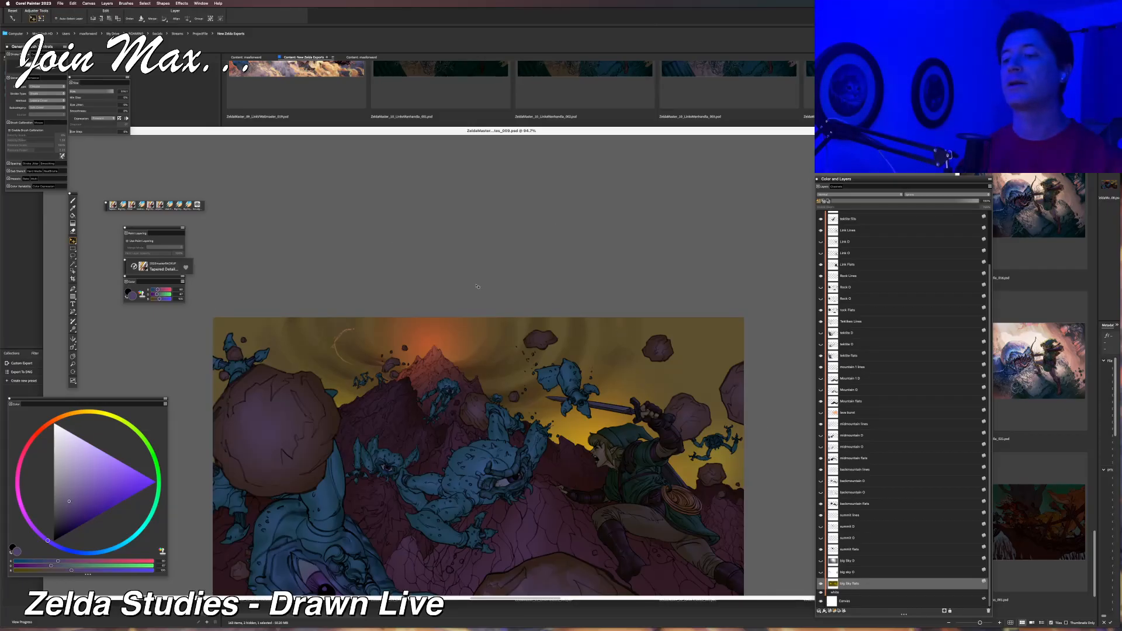
# Examine the softened sky up close and within the whole illustration at a small size.
pyautogui.scroll(6, 595, 348)
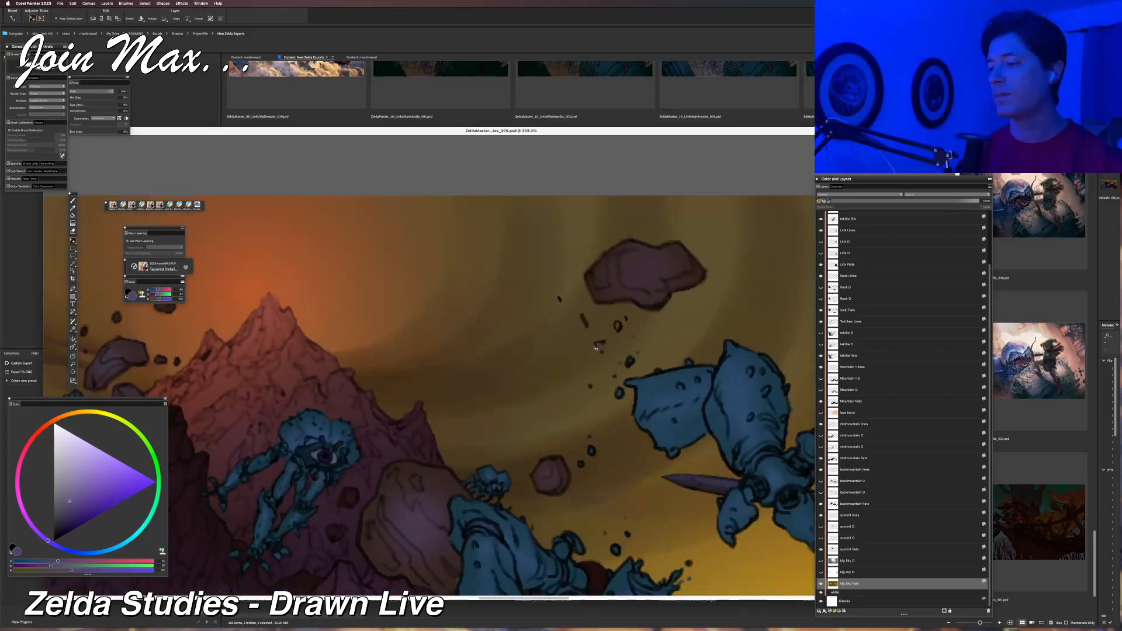
pyautogui.scroll(-6, 595, 348)
pyautogui.scroll(6, 595, 348)
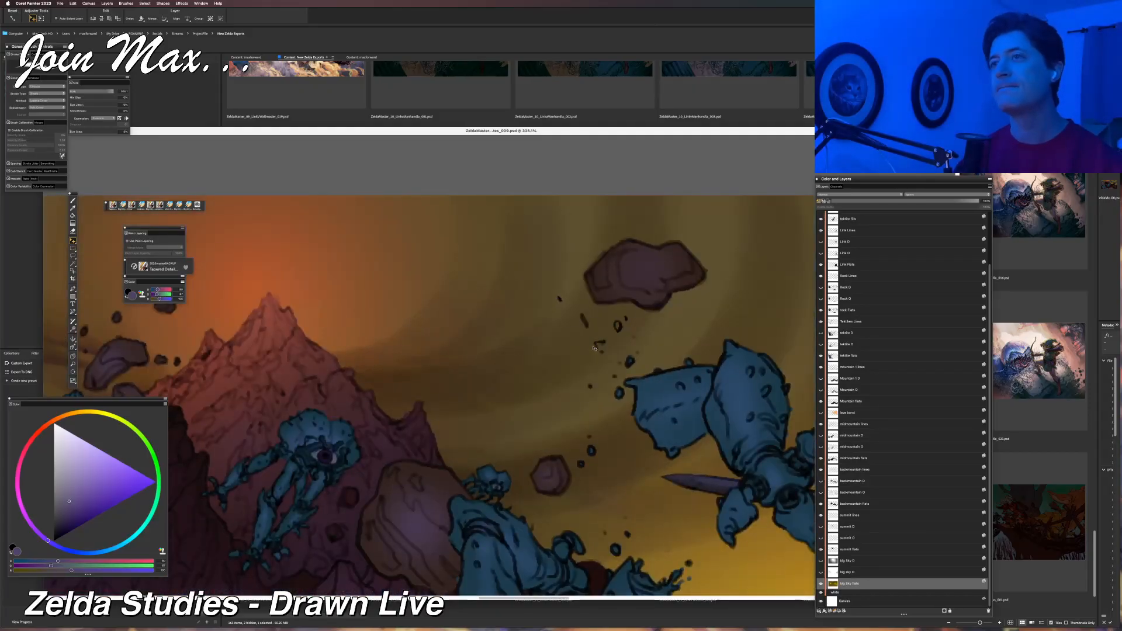
pyautogui.scroll(-7, 595, 348)
pyautogui.scroll(-3, 594, 349)
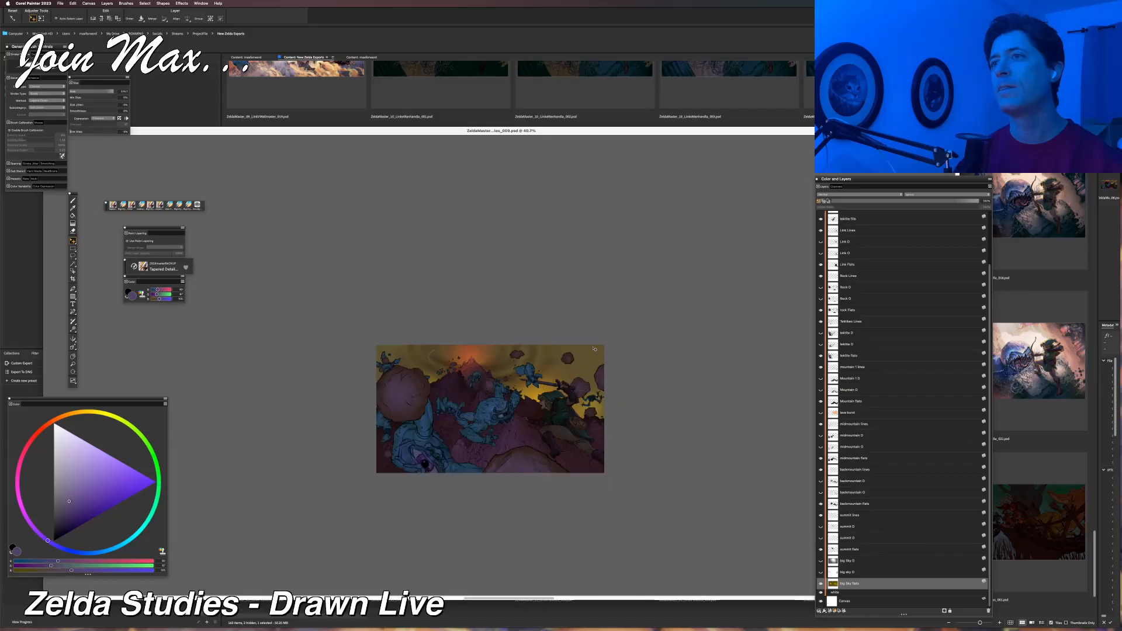
pyautogui.scroll(3, 624, 346)
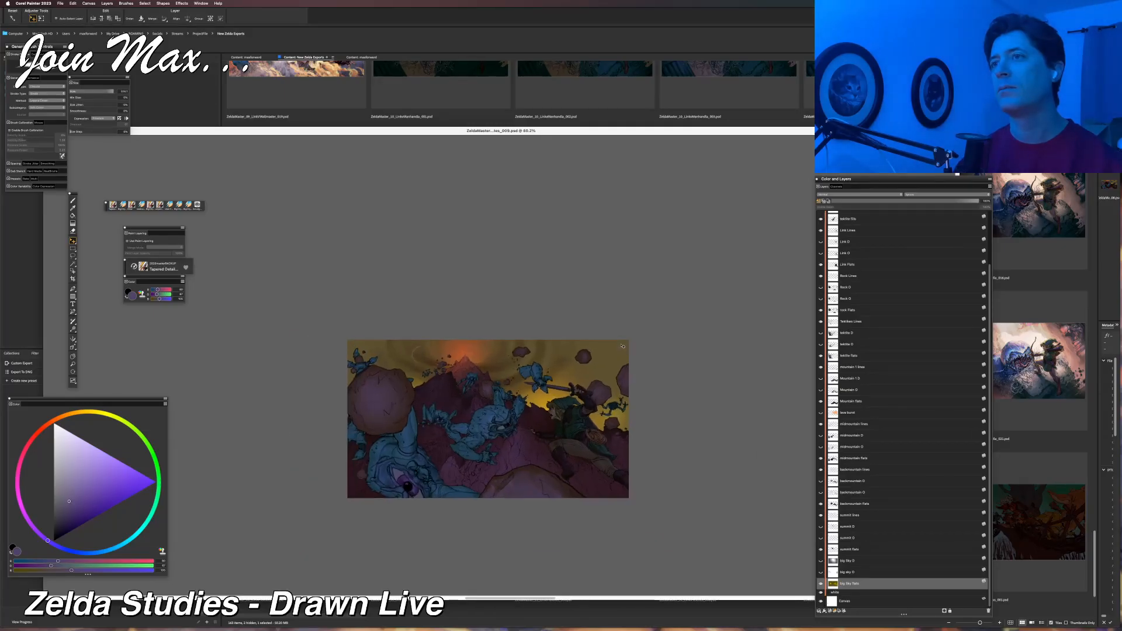
pyautogui.scroll(3, 622, 346)
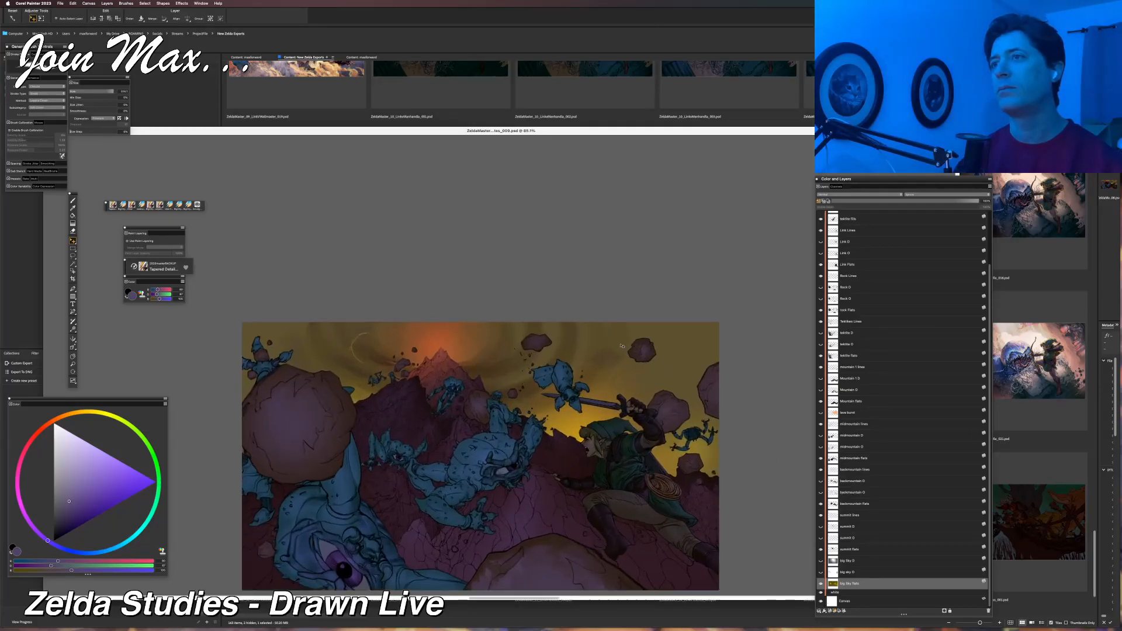
pyautogui.moveTo(488, 326)
pyautogui.mouseDown()
pyautogui.moveTo(398, 263)
pyautogui.moveTo(401, 246)
pyautogui.mouseUp()
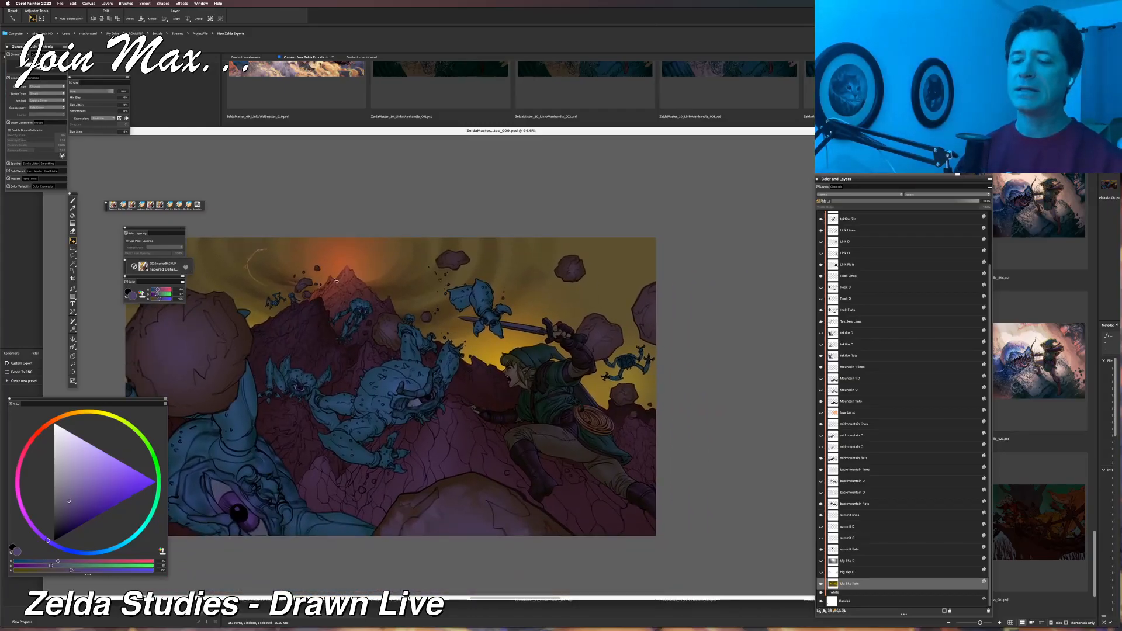
# Desaturate the big sky flats layer with Adjust Color at about -78% saturation and check the whole illustration at a small size.
pyautogui.click(182, 3)
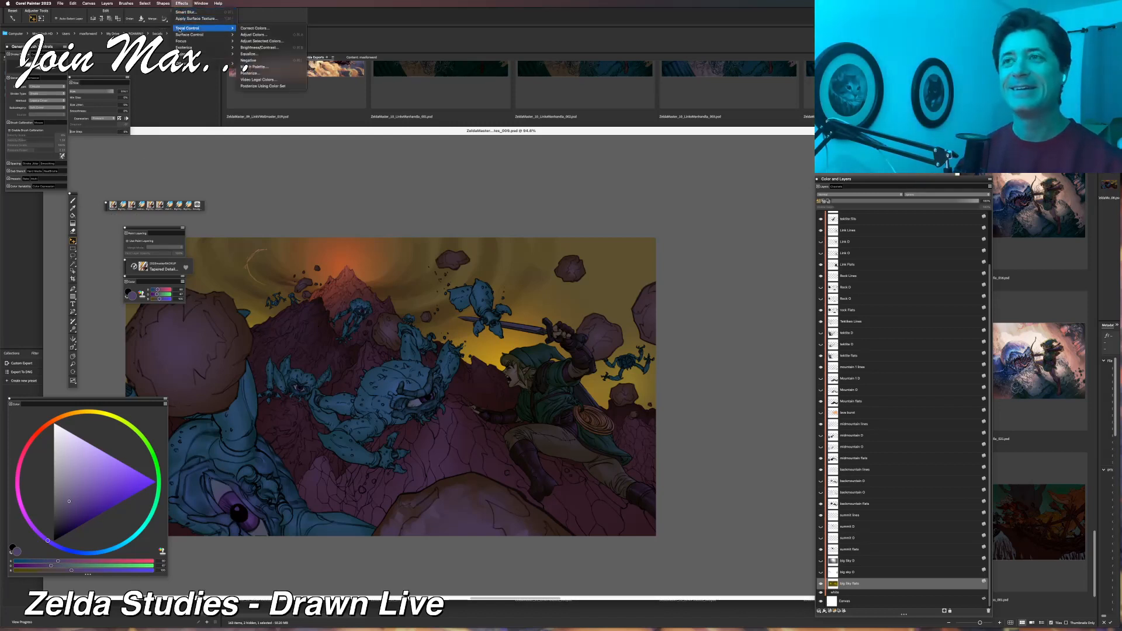
pyautogui.moveTo(190, 35)
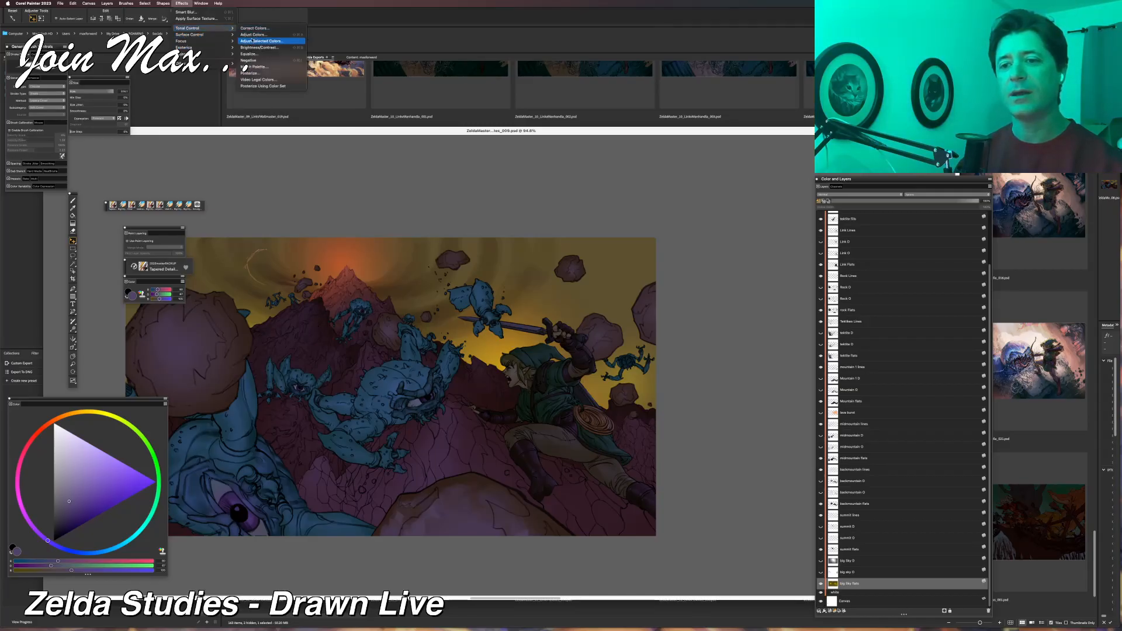
pyautogui.click(252, 35)
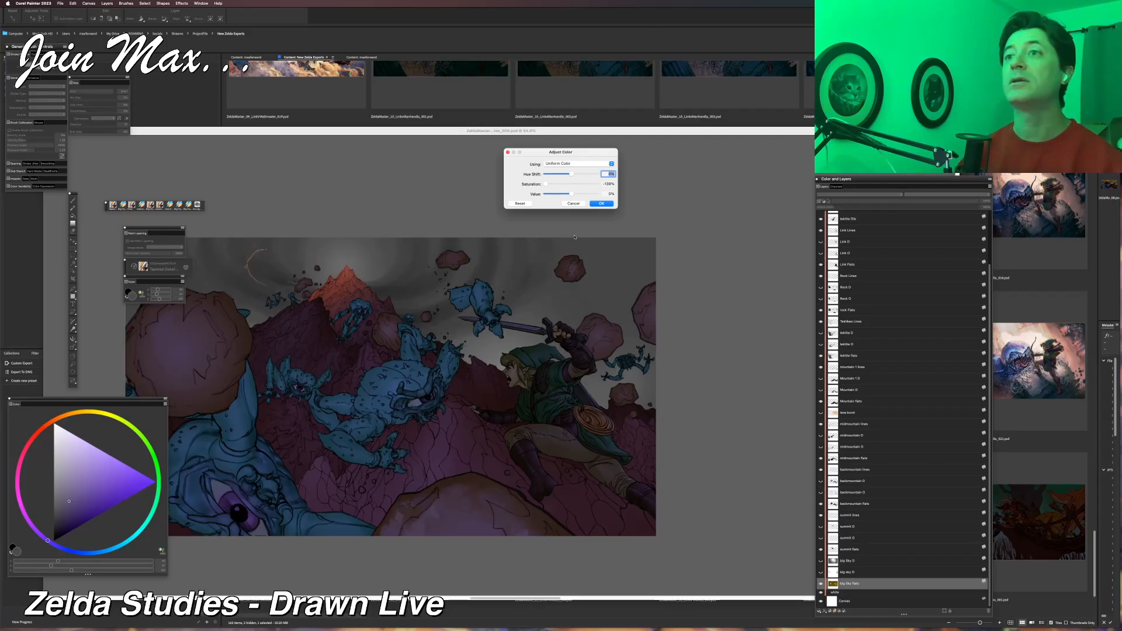
pyautogui.click(554, 185)
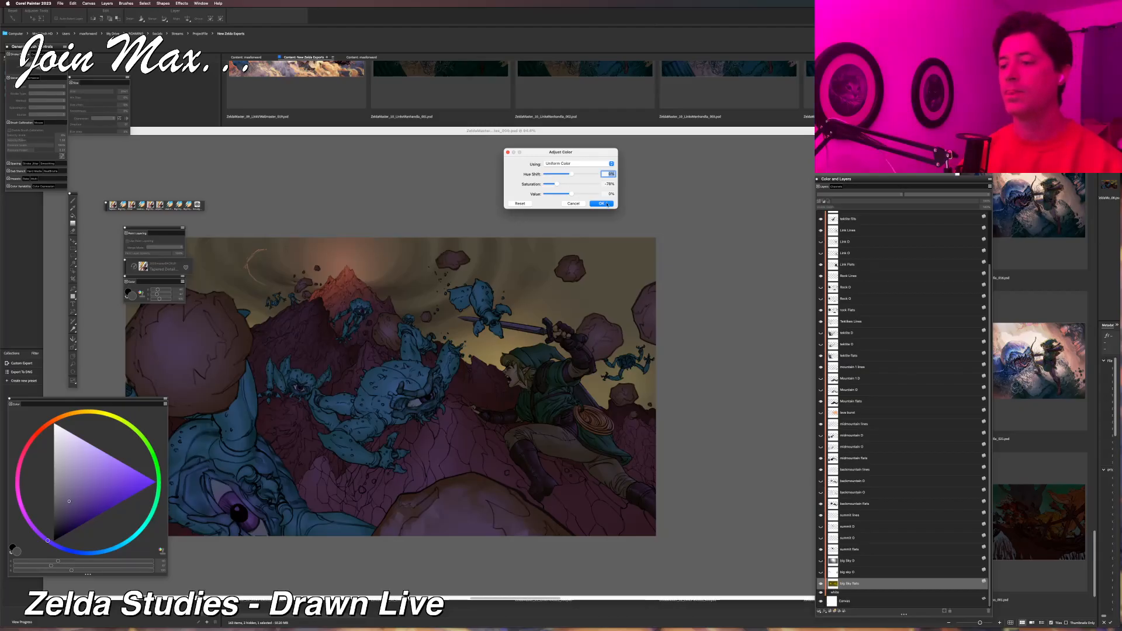
pyautogui.moveTo(556, 185); pyautogui.dragTo(555, 185)
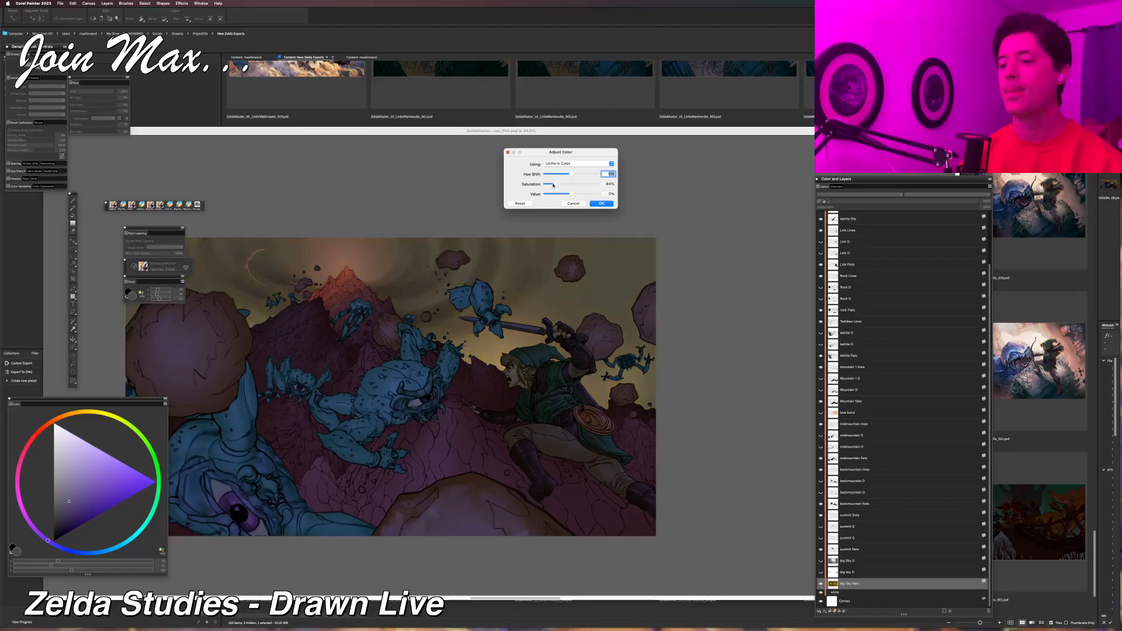
pyautogui.click(601, 203)
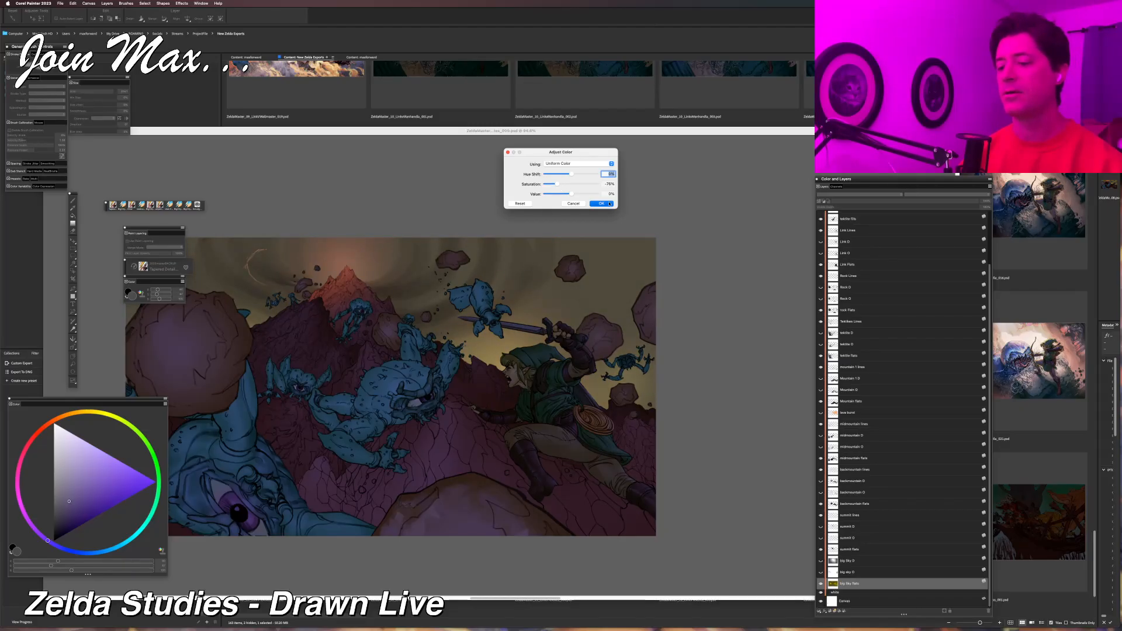
pyautogui.scroll(-2, 614, 278)
pyautogui.scroll(-4, 614, 278)
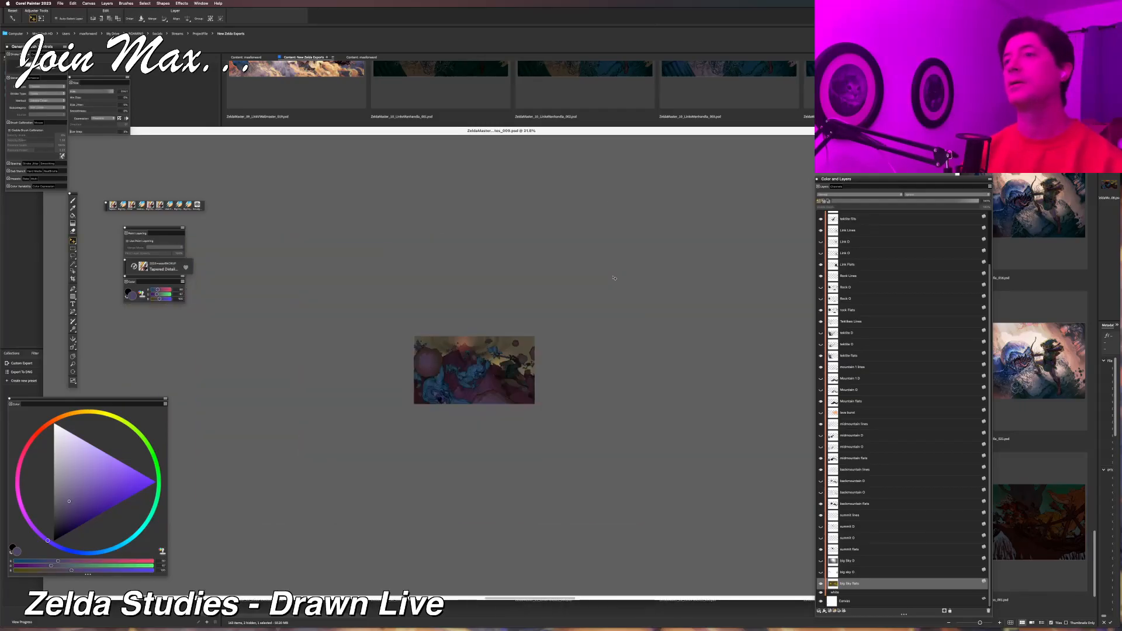
pyautogui.scroll(2, 614, 279)
pyautogui.scroll(4, 614, 279)
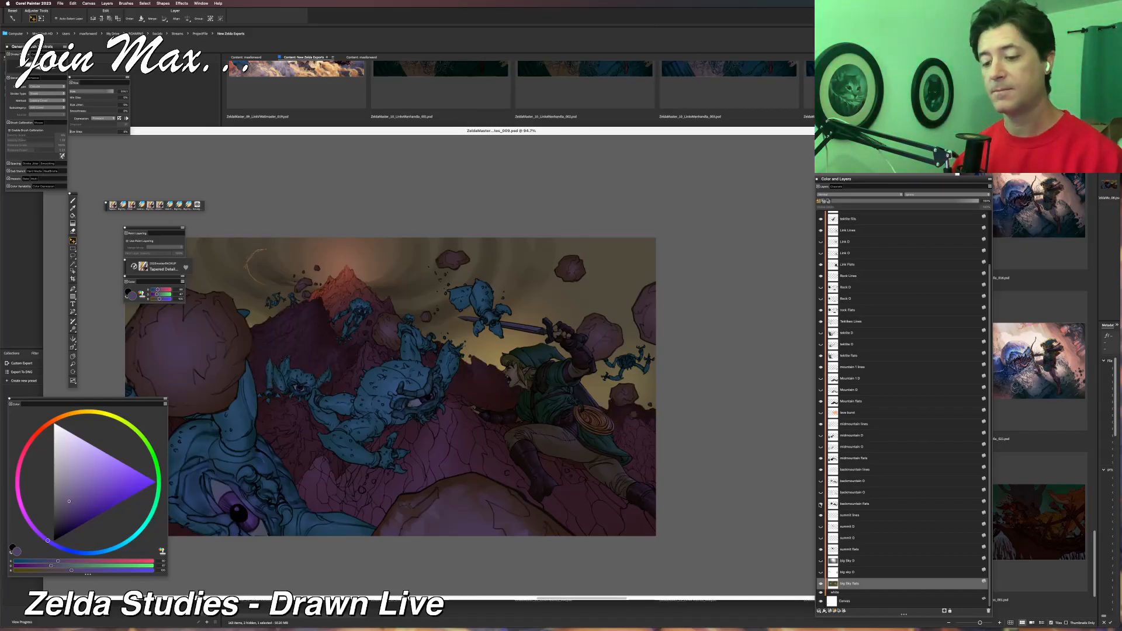
# Lasso around the glowing peak on the summit flats layer, desaturate it with the same Adjust Color settings, and deselect.
pyautogui.click(821, 550)
pyautogui.click(821, 550)
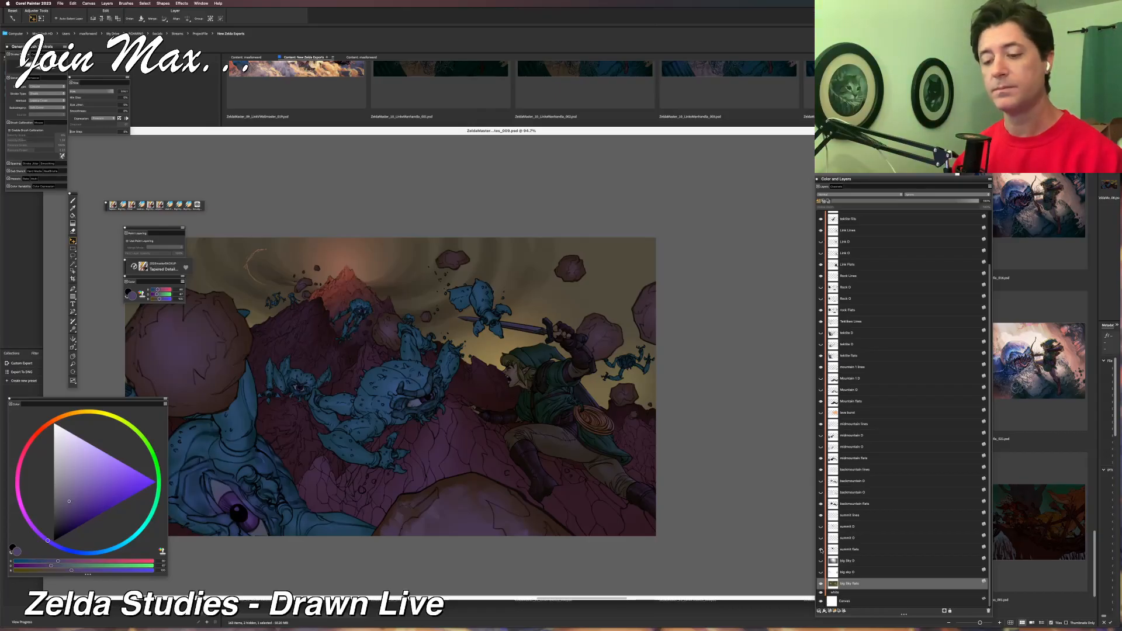
pyautogui.click(858, 551)
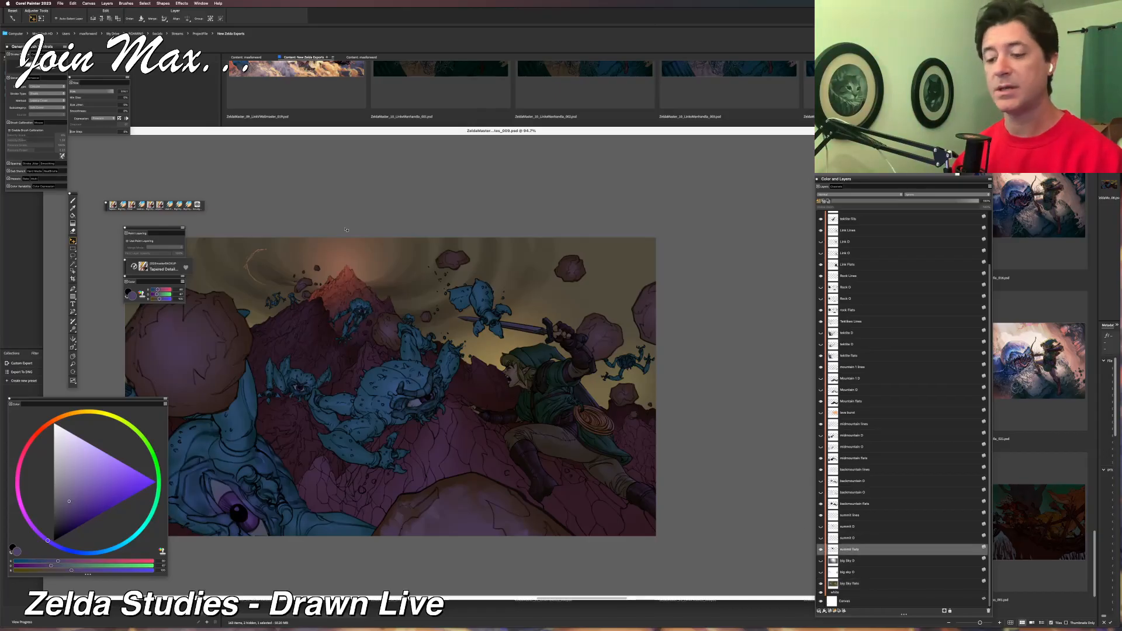
pyautogui.click(181, 3)
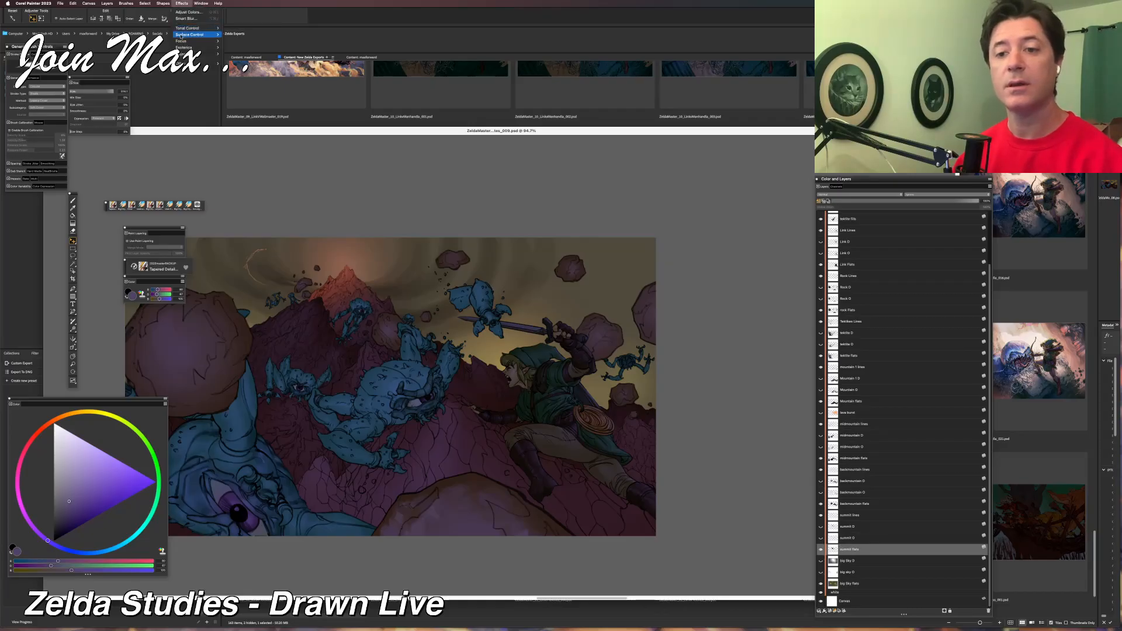
pyautogui.moveTo(193, 28)
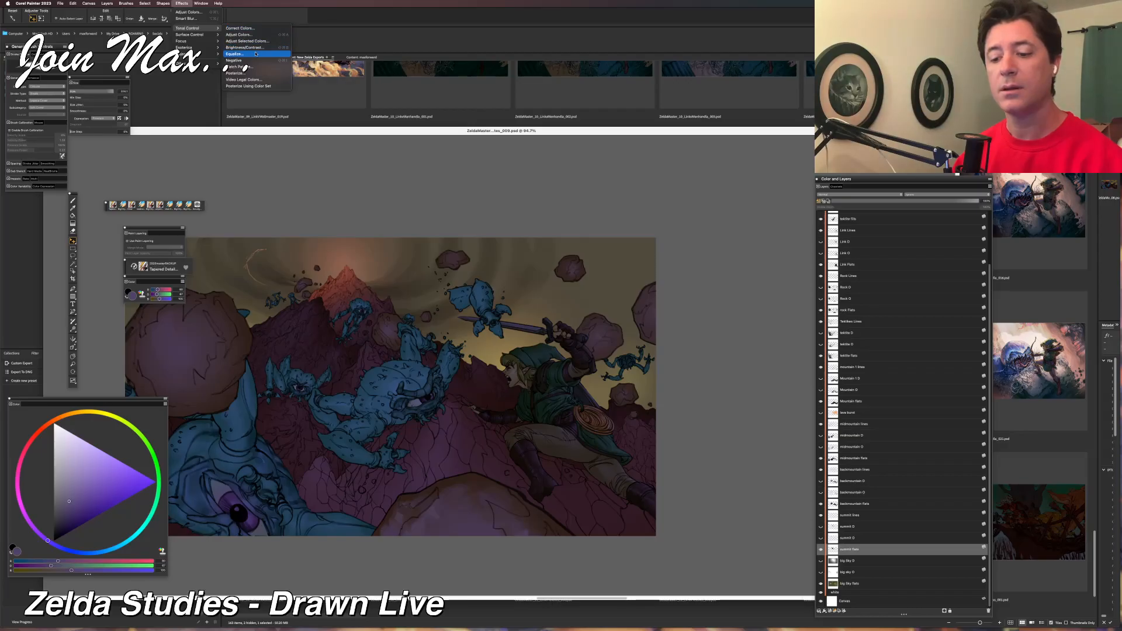
pyautogui.click(184, 4)
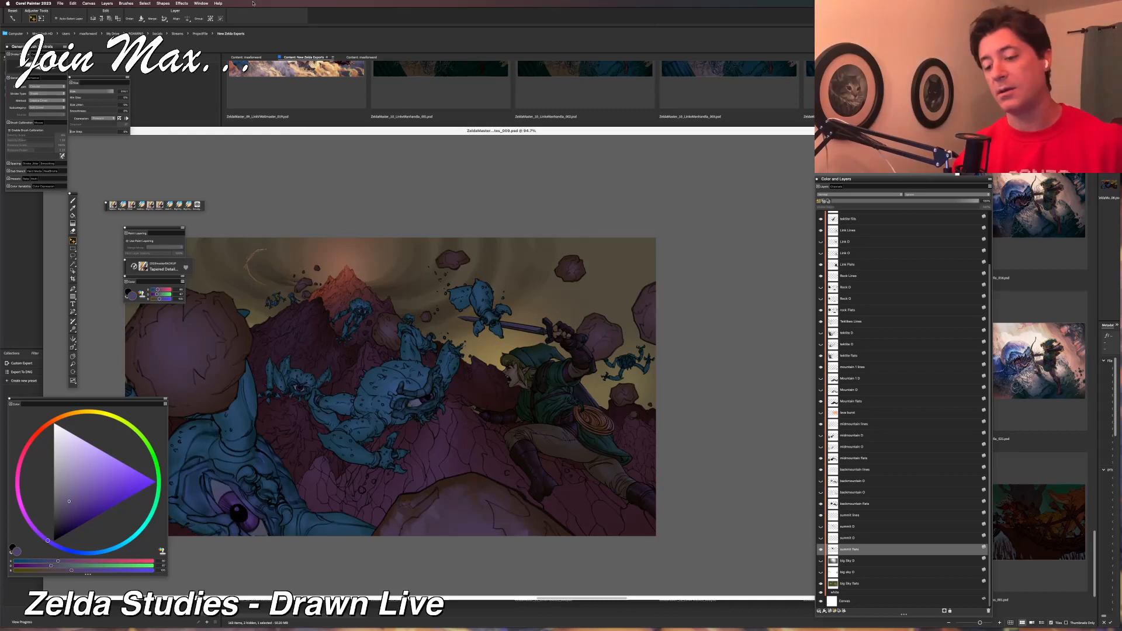
pyautogui.press('l')
pyautogui.moveTo(362, 252)
pyautogui.mouseDown()
pyautogui.moveTo(281, 297)
pyautogui.moveTo(287, 341)
pyautogui.moveTo(293, 351)
pyautogui.moveTo(322, 343)
pyautogui.moveTo(363, 308)
pyautogui.mouseUp()
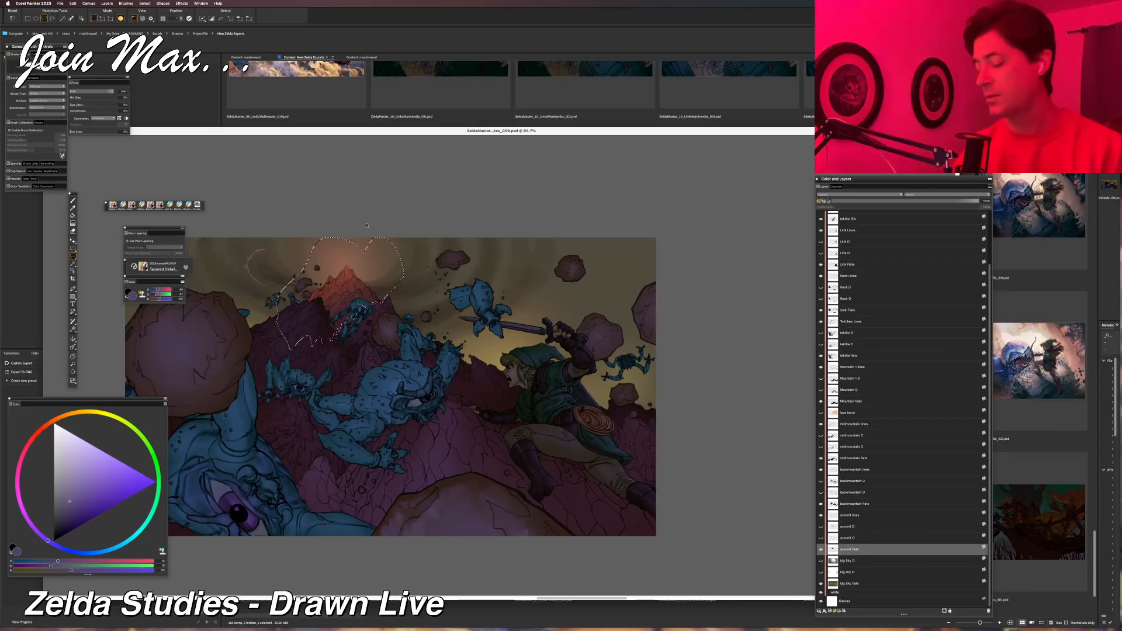
pyautogui.click(182, 4)
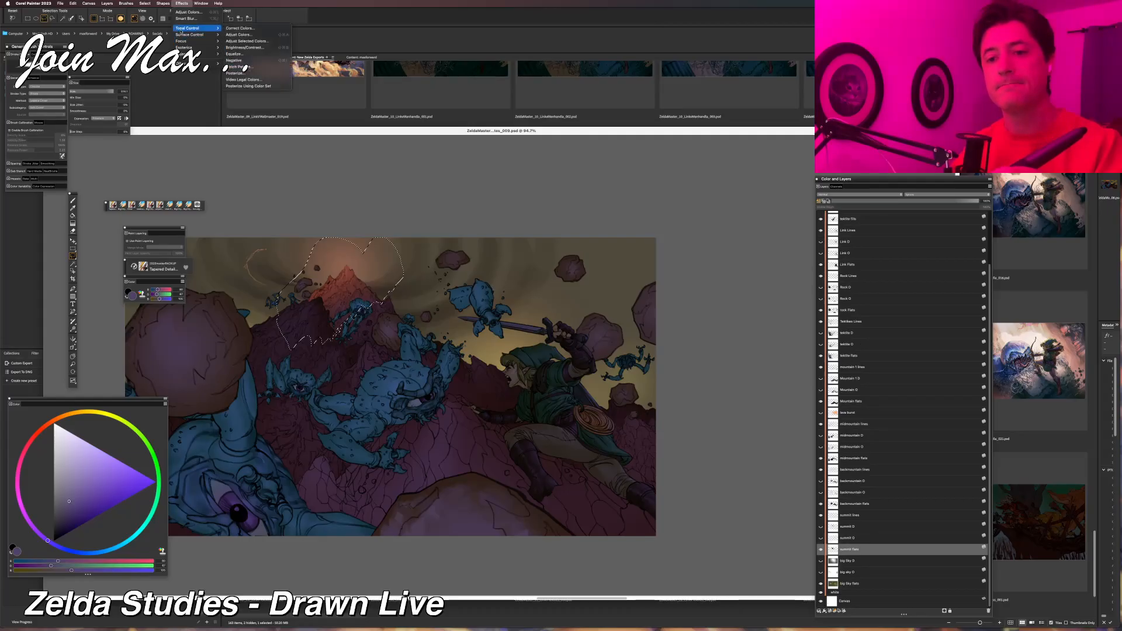
pyautogui.click(231, 37)
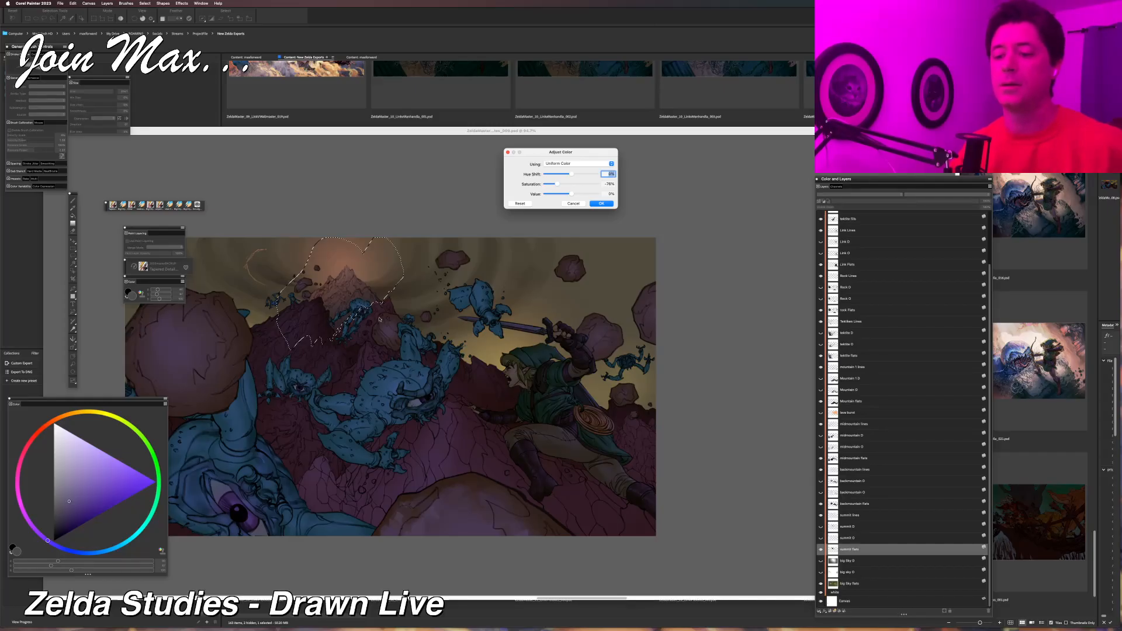
pyautogui.press('Return')
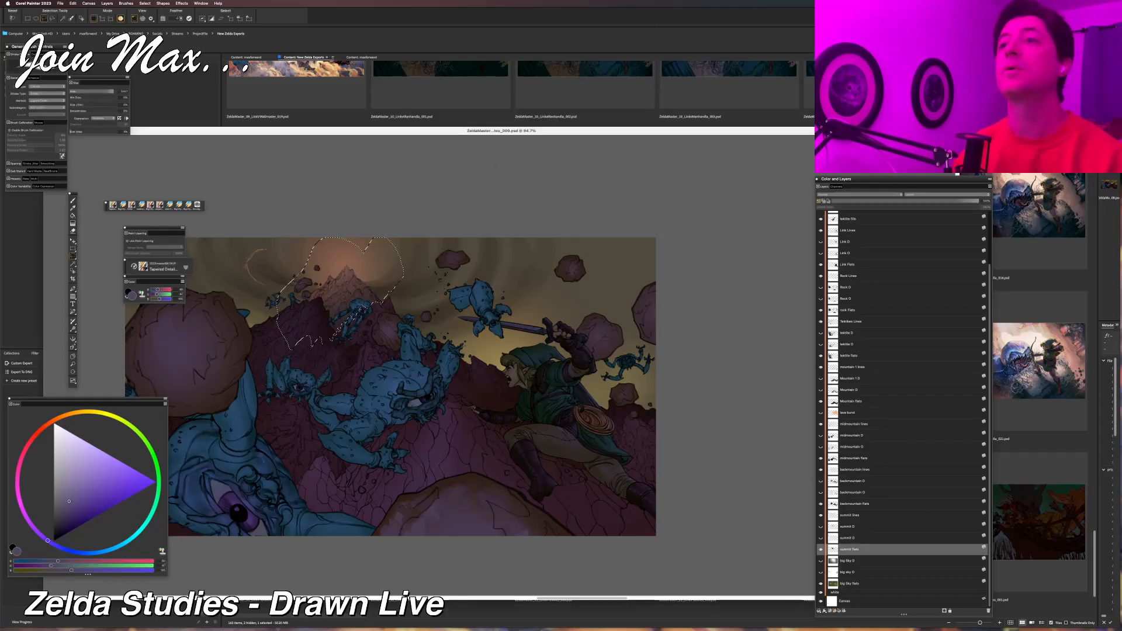
pyautogui.press('super+d')
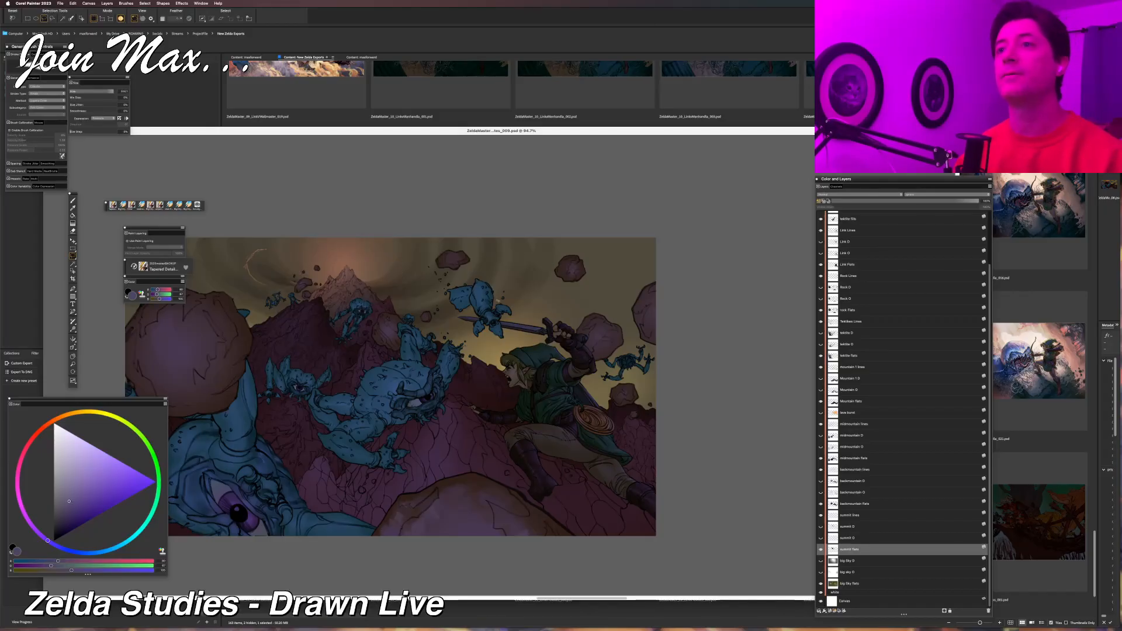
# Select the dragon layer from the pale arc in the sky and compare the picture with that layer hidden and shown.
pyautogui.scroll(-3, 498, 301)
pyautogui.scroll(4, 498, 300)
pyautogui.moveTo(409, 311); pyautogui.dragTo(598, 349)
pyautogui.scroll(10, 464, 349)
pyautogui.moveTo(476, 275); pyautogui.dragTo(600, 490)
pyautogui.press('f')
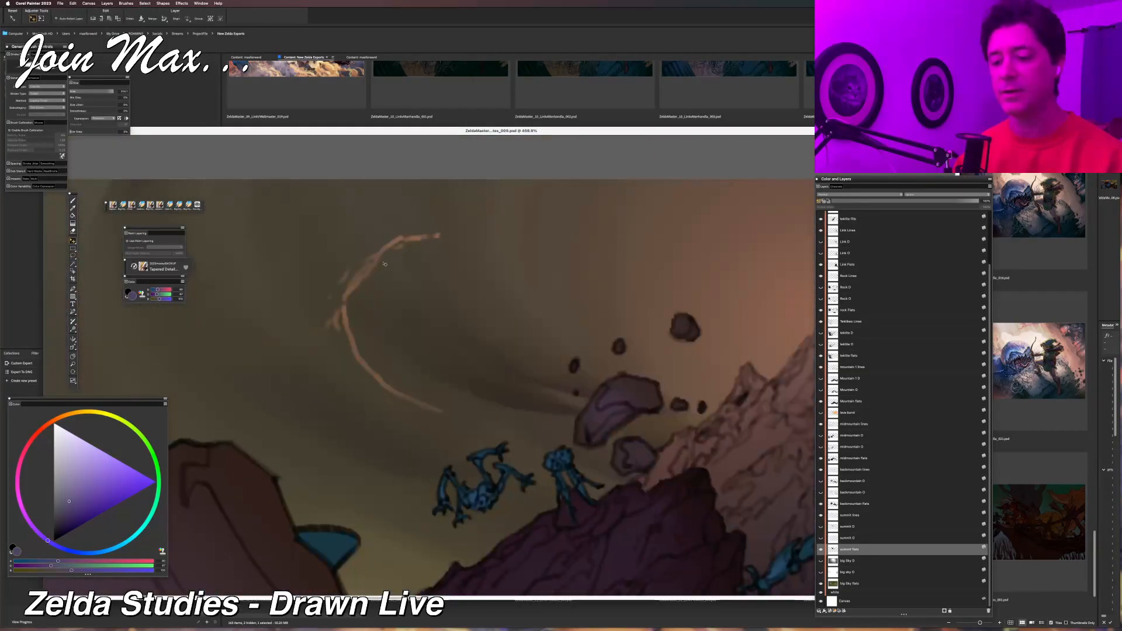
pyautogui.rightClick(391, 241)
pyautogui.click(405, 246)
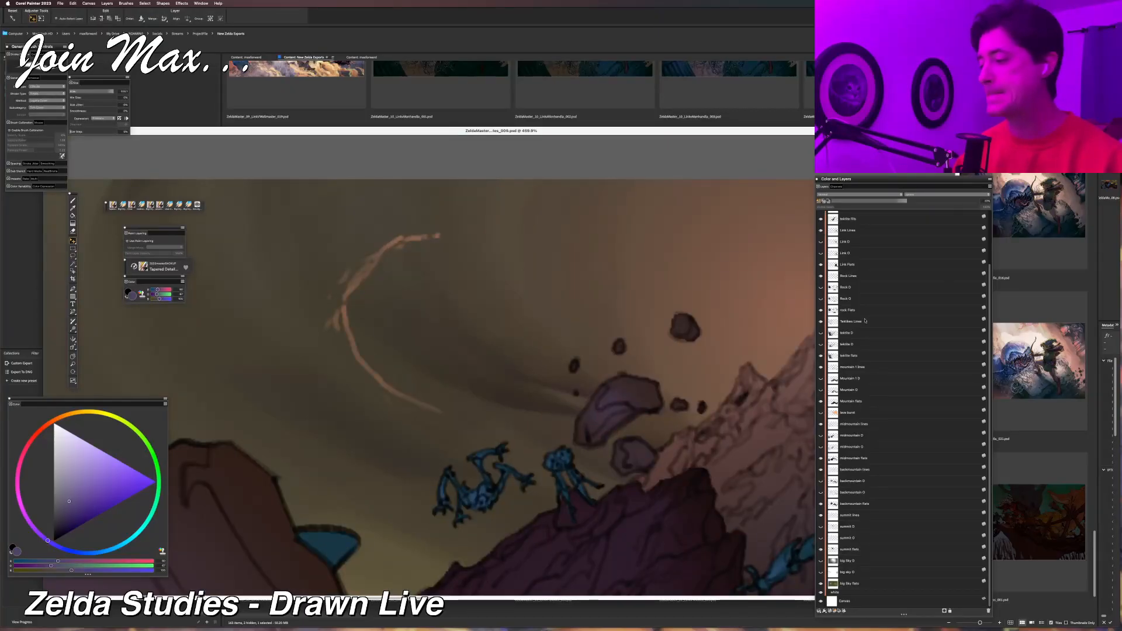
pyautogui.scroll(3, 865, 320)
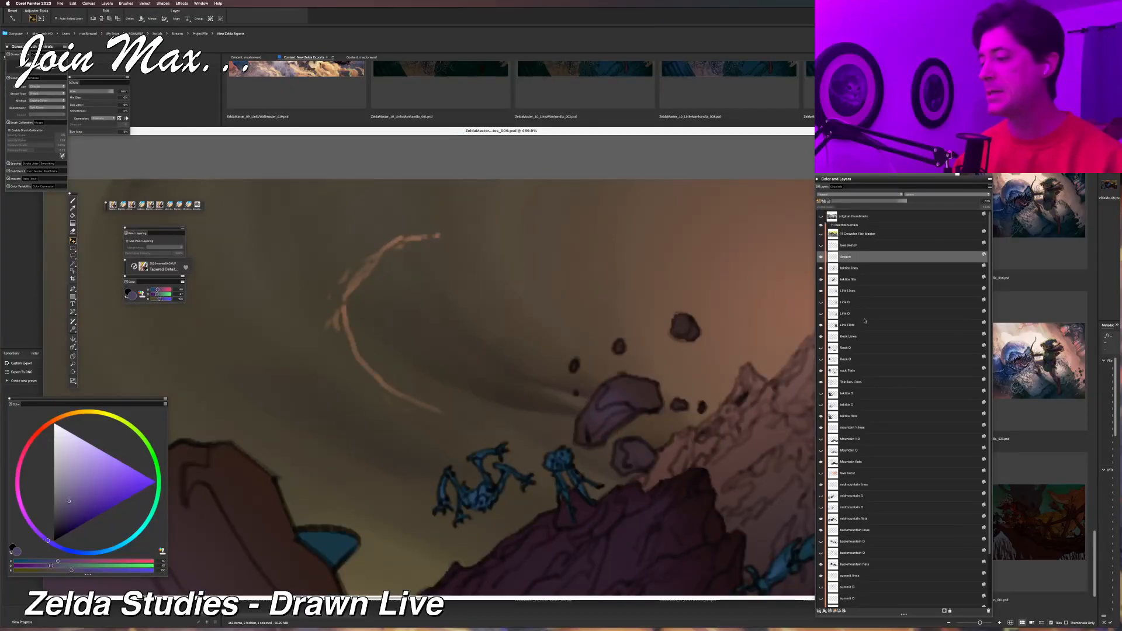
pyautogui.click(821, 258)
pyautogui.click(821, 257)
# Try shifting the dragon layer's pale arc toward the glow above the summit, and undo the move.
pyautogui.scroll(-8, 547, 311)
pyautogui.moveTo(577, 318)
pyautogui.mouseDown()
pyautogui.moveTo(516, 331)
pyautogui.moveTo(516, 373)
pyautogui.moveTo(573, 353)
pyautogui.moveTo(698, 351)
pyautogui.mouseUp()
pyautogui.scroll(-5, 699, 348)
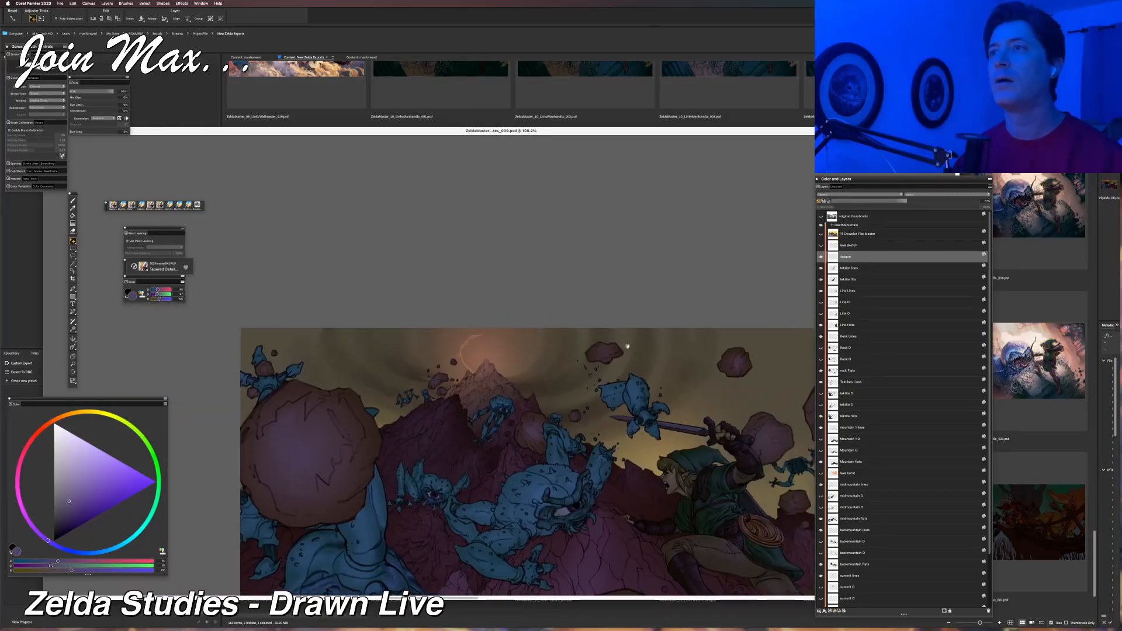
pyautogui.moveTo(519, 330)
pyautogui.mouseDown()
pyautogui.moveTo(493, 346)
pyautogui.moveTo(520, 340)
pyautogui.mouseUp()
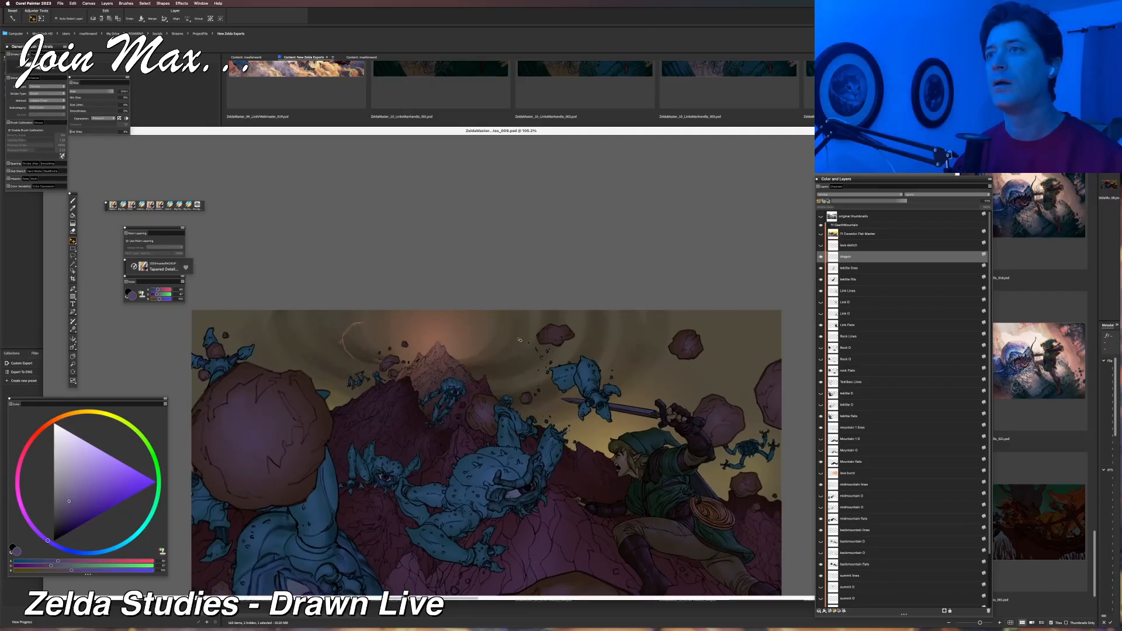
pyautogui.moveTo(518, 340); pyautogui.dragTo(531, 340)
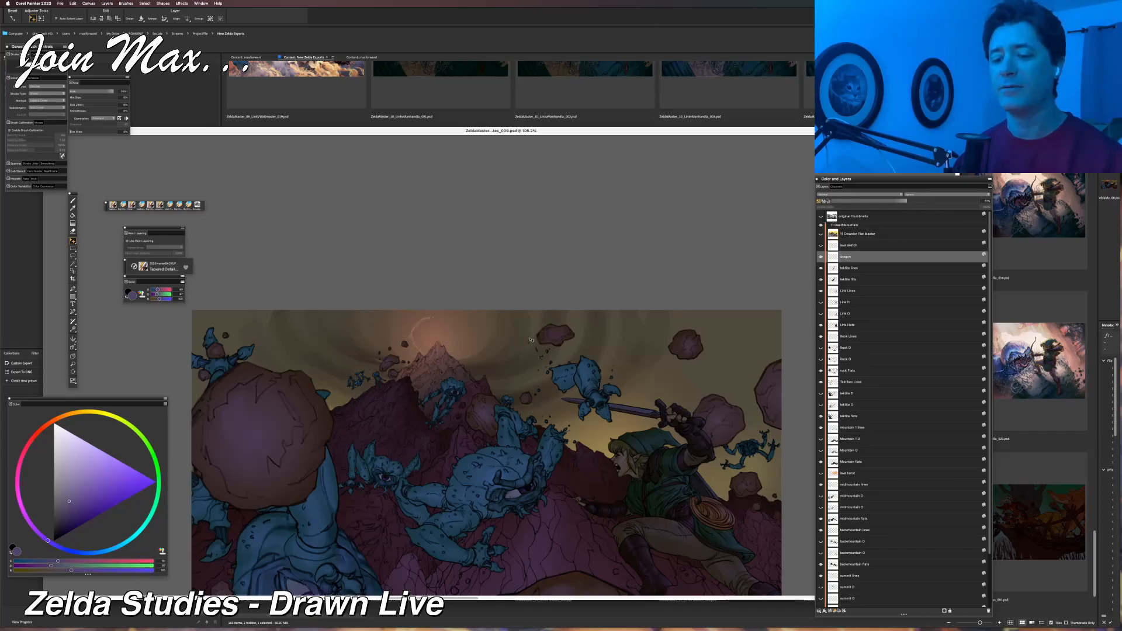
pyautogui.press('super+plus')
pyautogui.press('super+plus')
pyautogui.press('super+z')
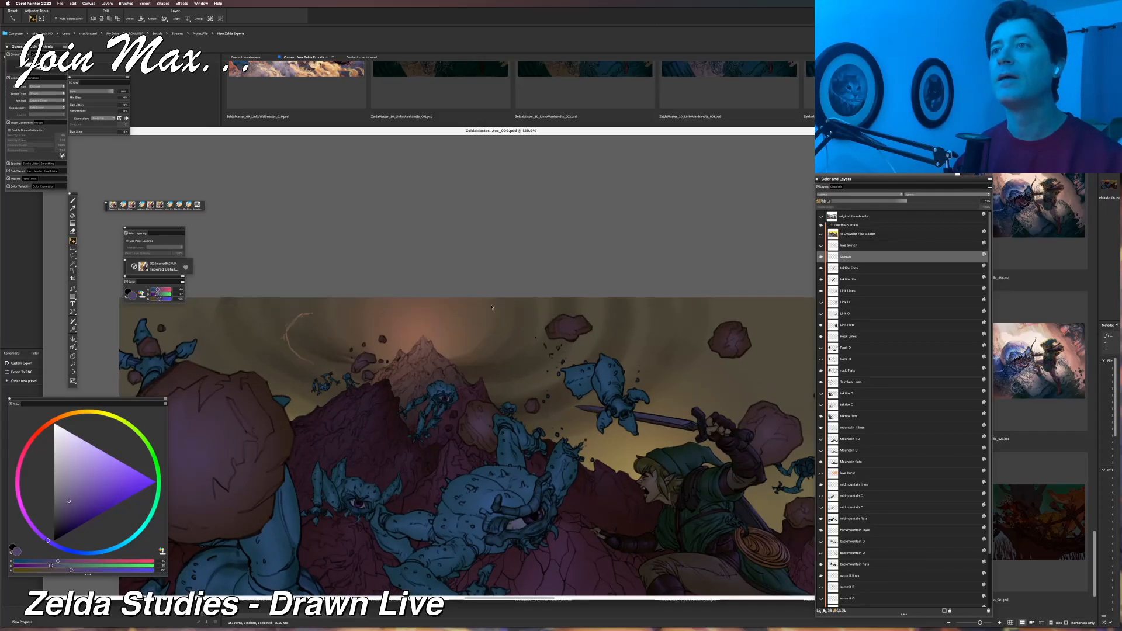
# Lower the dragon layer's opacity in two passes until the arc is only faint against the sky.
pyautogui.moveTo(471, 327); pyautogui.dragTo(587, 383)
pyautogui.press('super+plus')
pyautogui.press('super+plus')
pyautogui.press('super+plus')
pyautogui.press('super+plus')
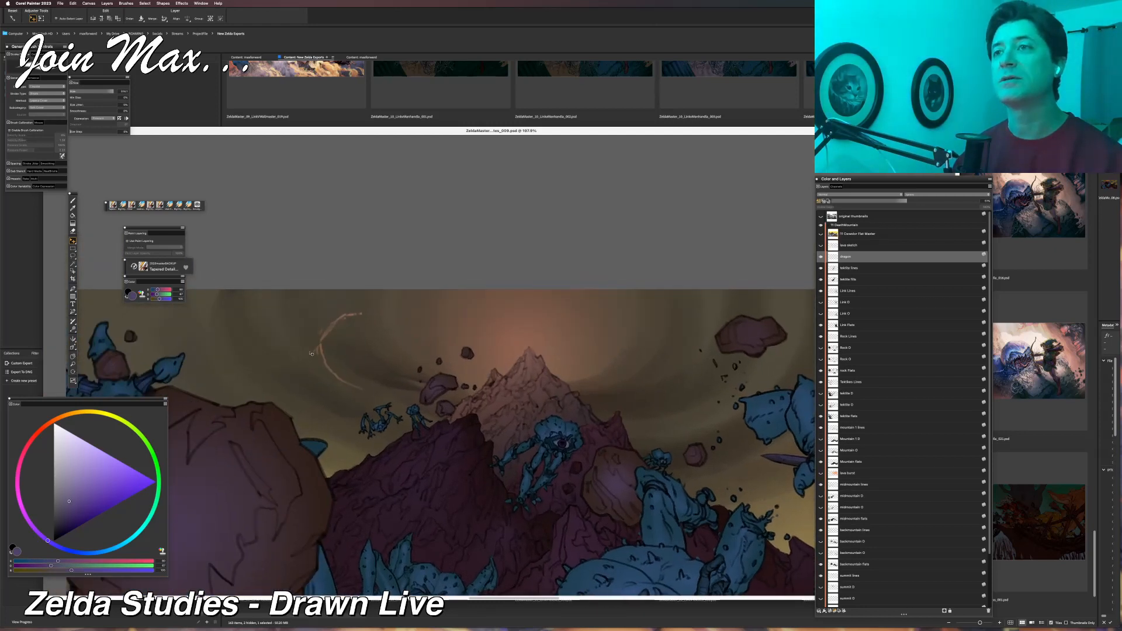
pyautogui.moveTo(896, 201); pyautogui.dragTo(881, 201)
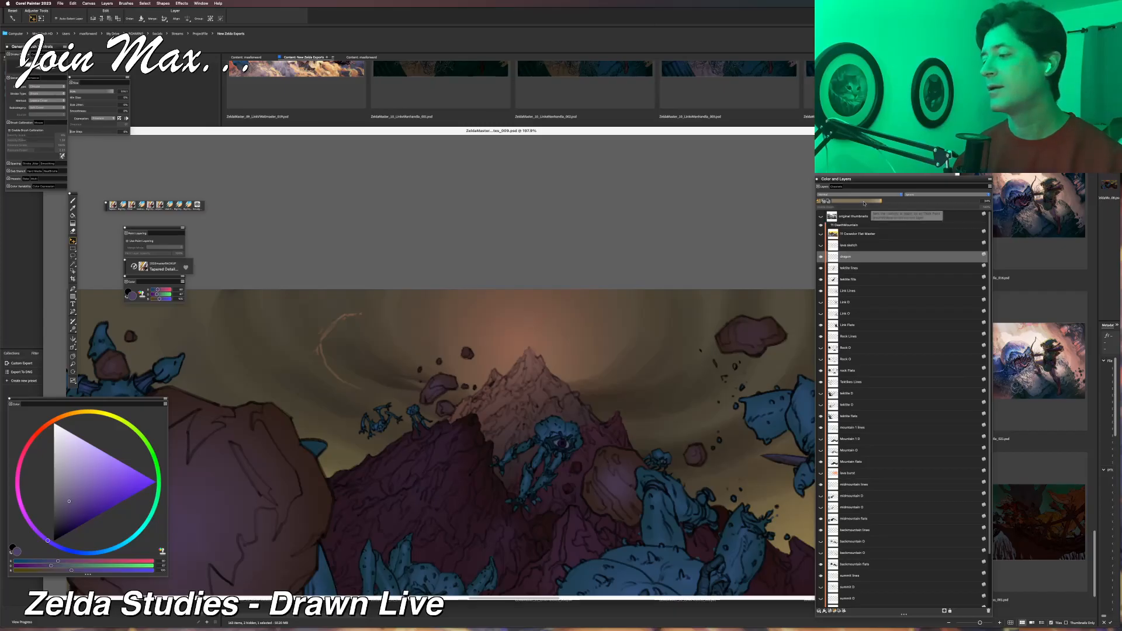
pyautogui.click(864, 202)
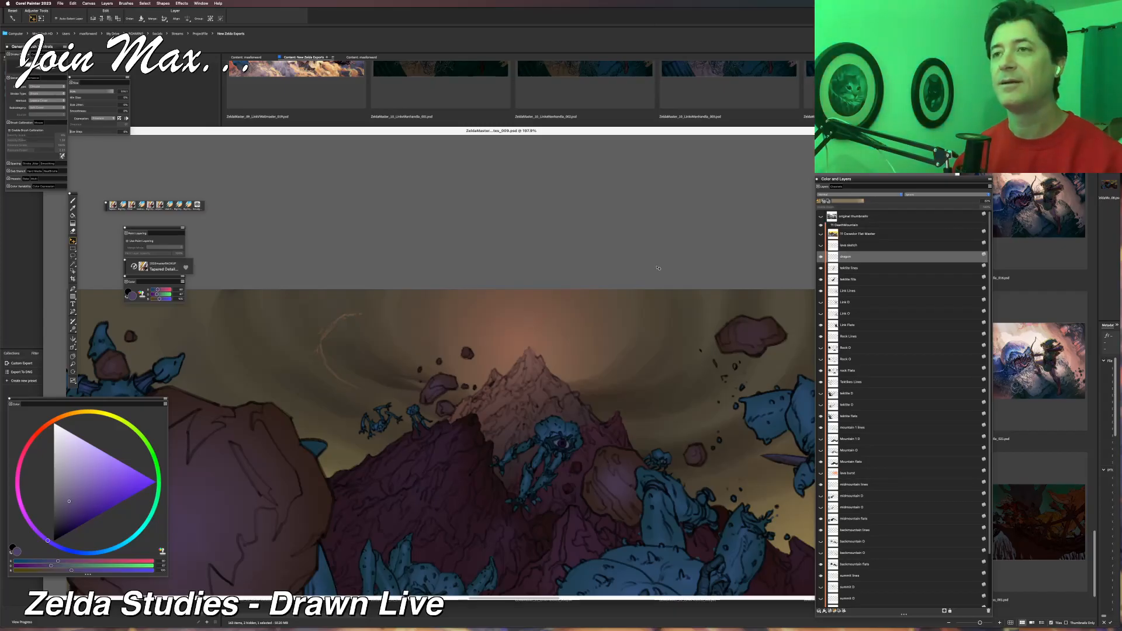
# Fade parts of the dragon layer's arc with the eraser, undoing the small-brush strokes and retrying with a larger brush.
pyautogui.press('n')
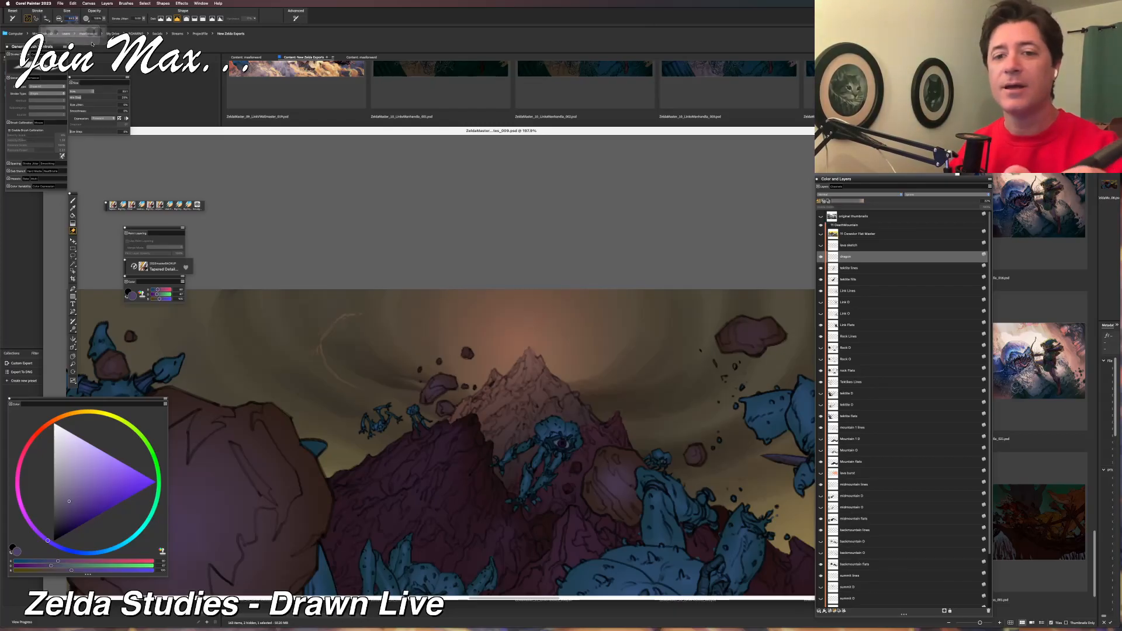
pyautogui.click(71, 19)
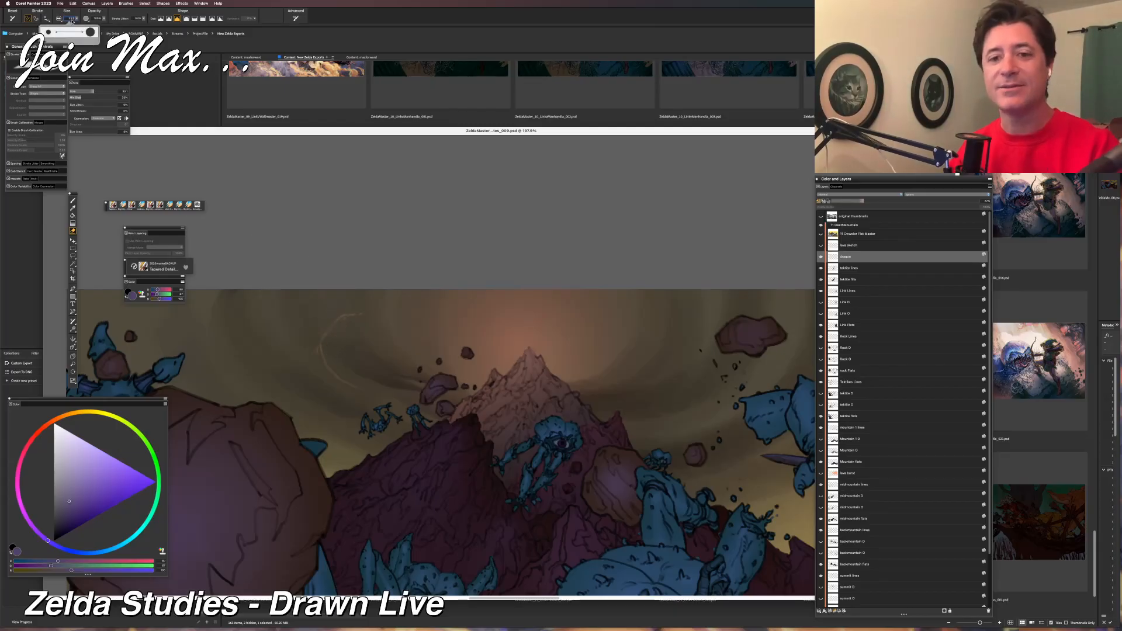
pyautogui.moveTo(72, 20); pyautogui.dragTo(62, 21)
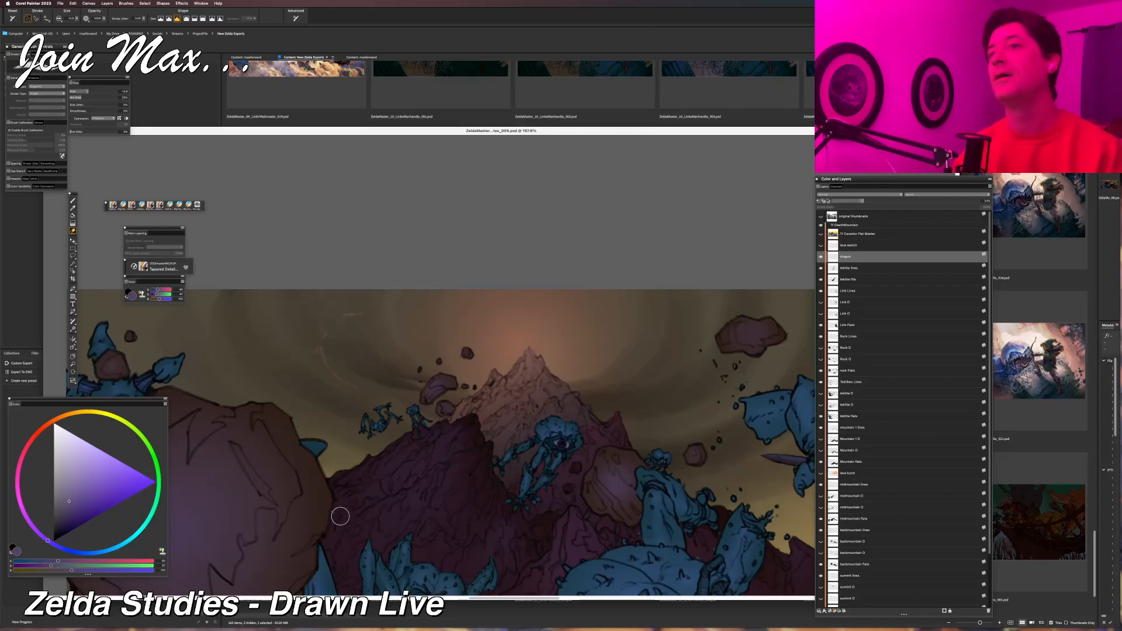
pyautogui.press('super+z')
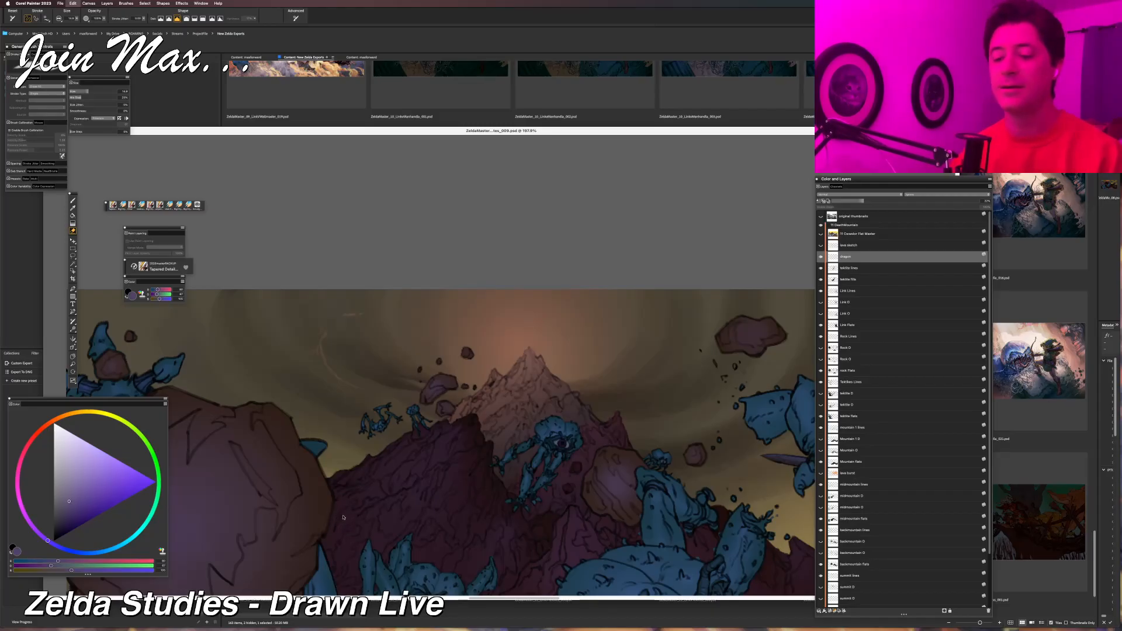
pyautogui.press('super+z')
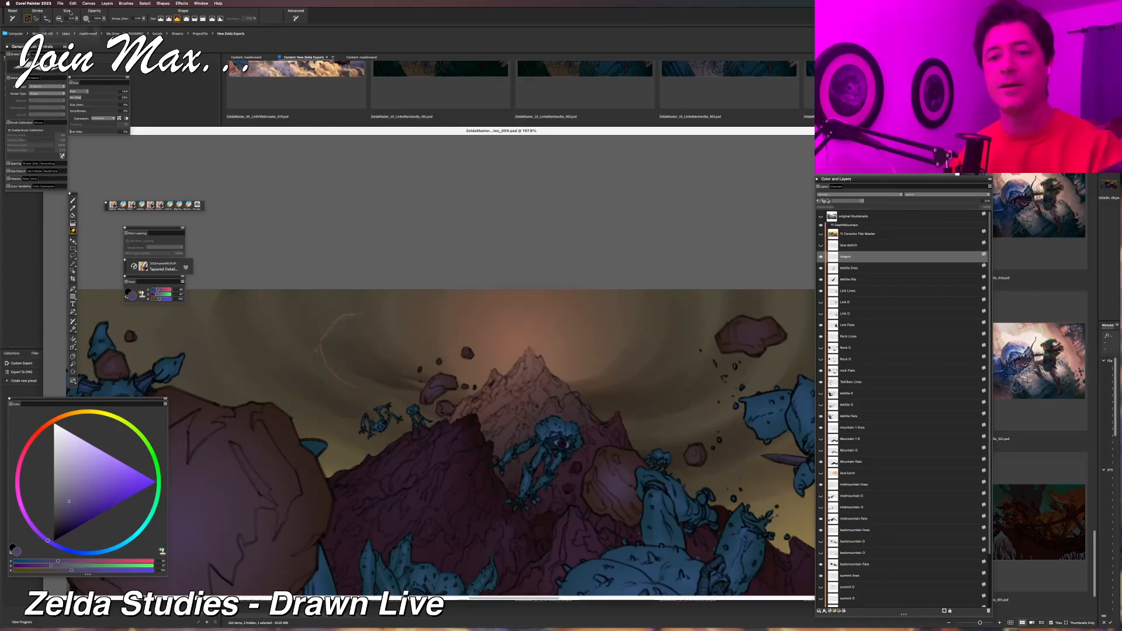
pyautogui.press(']')
pyautogui.press(']')
pyautogui.press(']')
pyautogui.press(']')
pyautogui.press(']')
pyautogui.moveTo(348, 328)
pyautogui.mouseDown()
pyautogui.moveTo(330, 296)
pyautogui.moveTo(343, 327)
pyautogui.moveTo(322, 302)
pyautogui.moveTo(339, 338)
pyautogui.moveTo(312, 337)
pyautogui.mouseUp()
pyautogui.press('super+z')
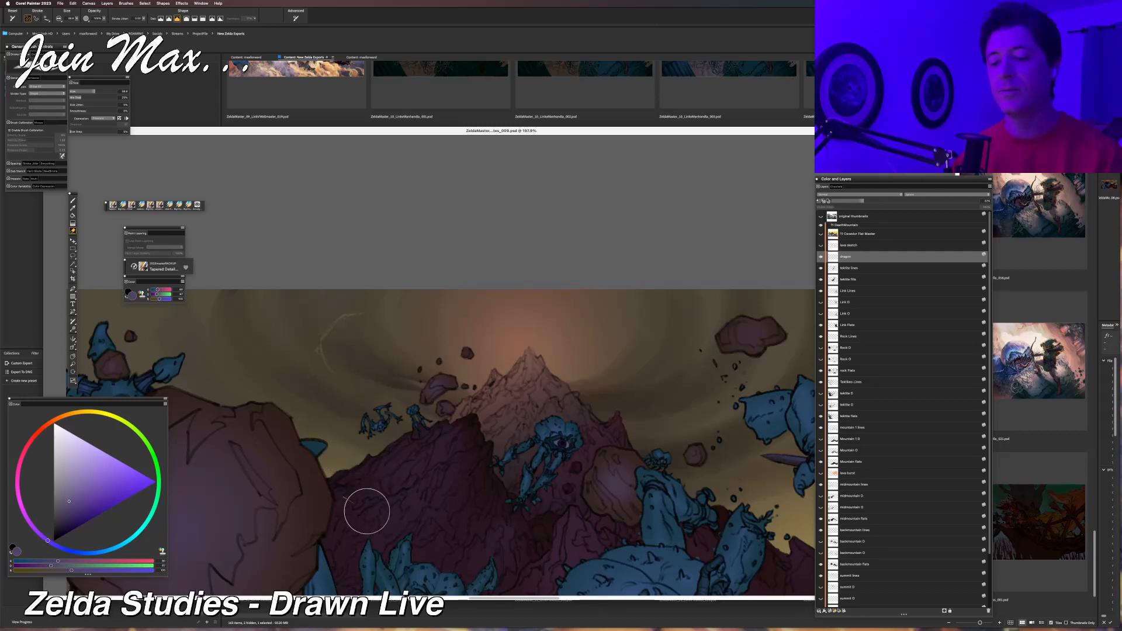
pyautogui.scroll(-2, 368, 515)
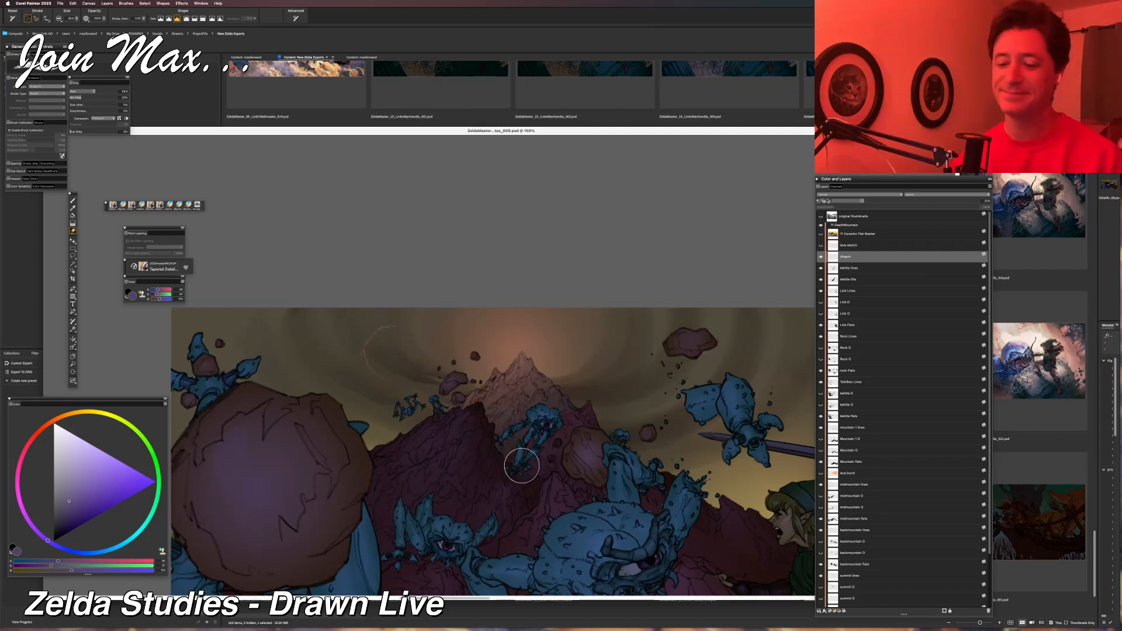
# Enlarge the dragon layer's pale arc to about one and a half times its size and shift it slightly up and left.
pyautogui.scroll(1, 520, 458)
pyautogui.press('super+minus')
pyautogui.moveTo(543, 446); pyautogui.dragTo(476, 402)
pyautogui.press('super+plus')
pyautogui.press('super+plus')
pyautogui.press('super+plus')
pyautogui.press('super+plus')
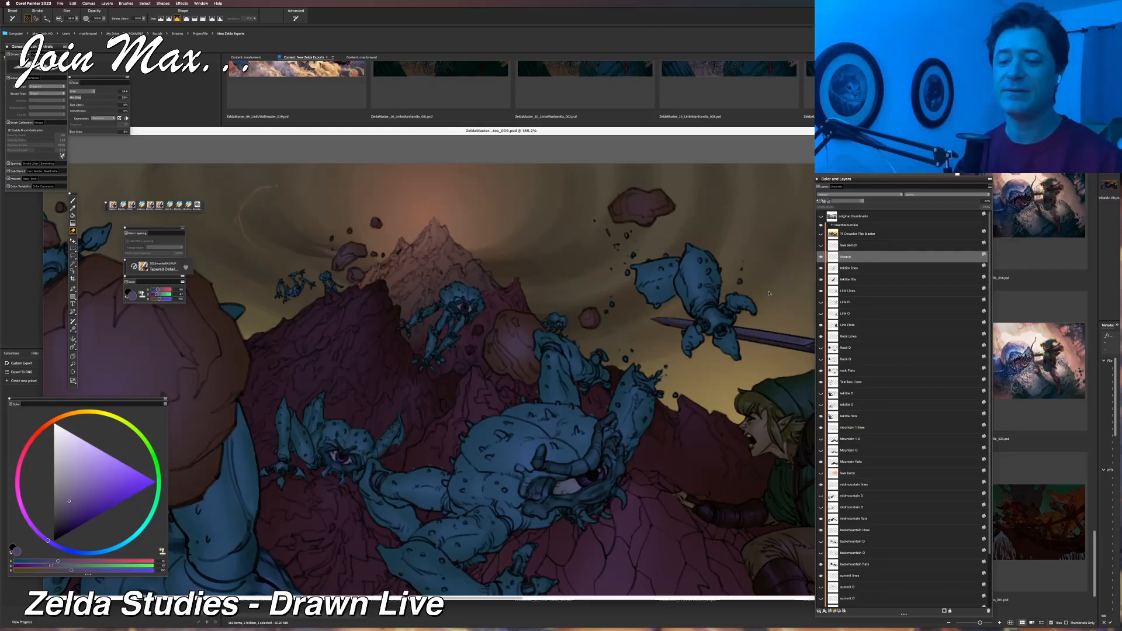
pyautogui.press('f')
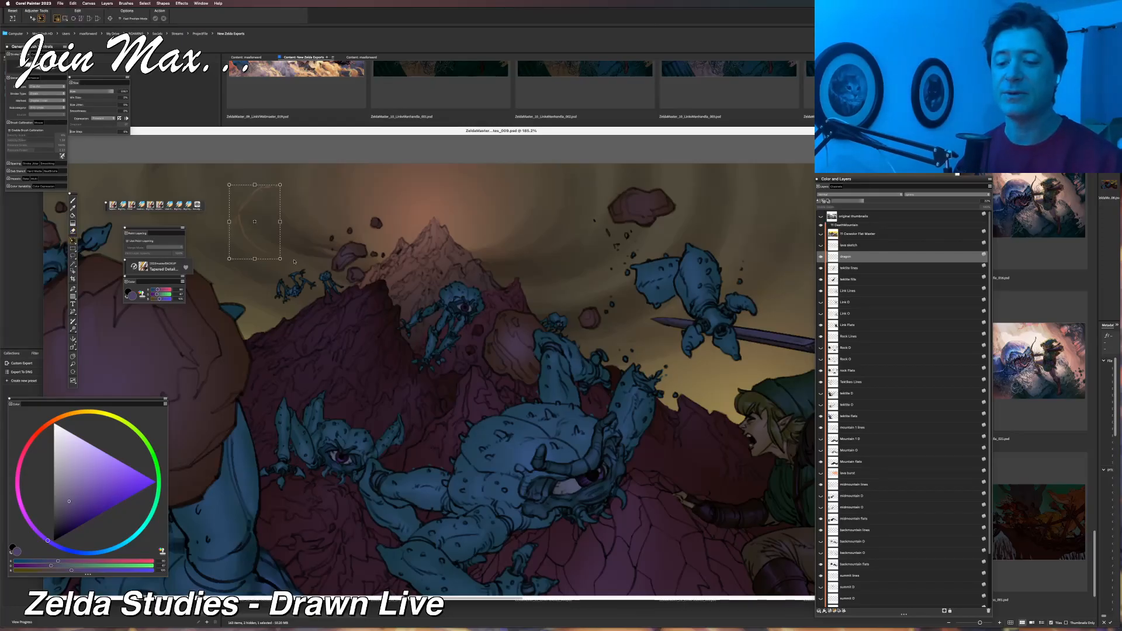
pyautogui.moveTo(280, 259); pyautogui.dragTo(325, 282)
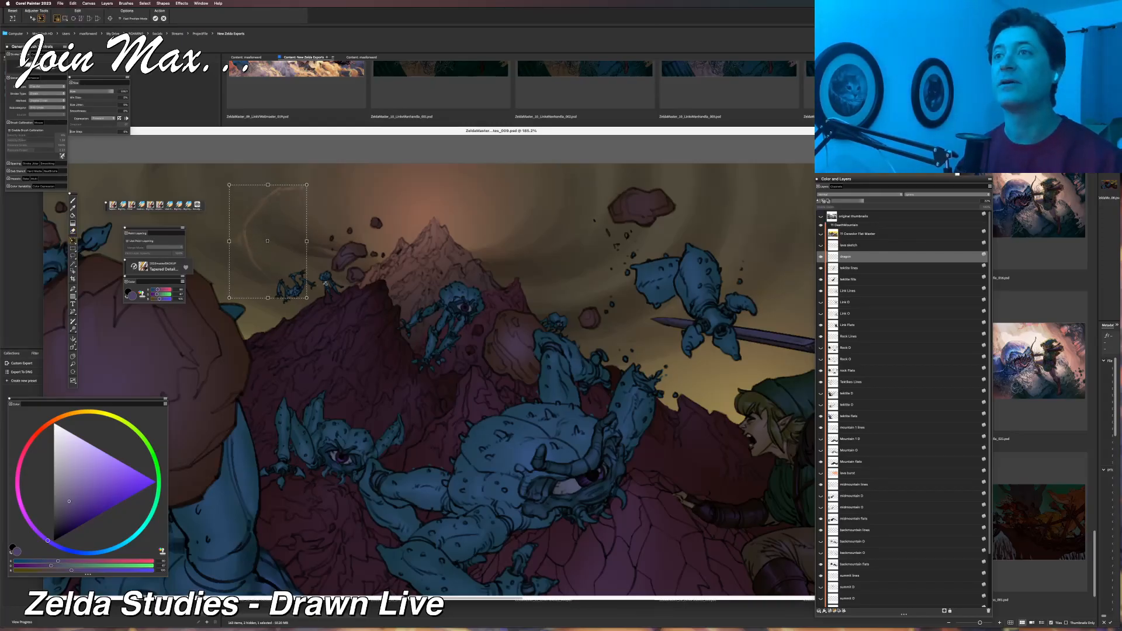
pyautogui.moveTo(279, 258); pyautogui.dragTo(268, 250)
pyautogui.press('Return')
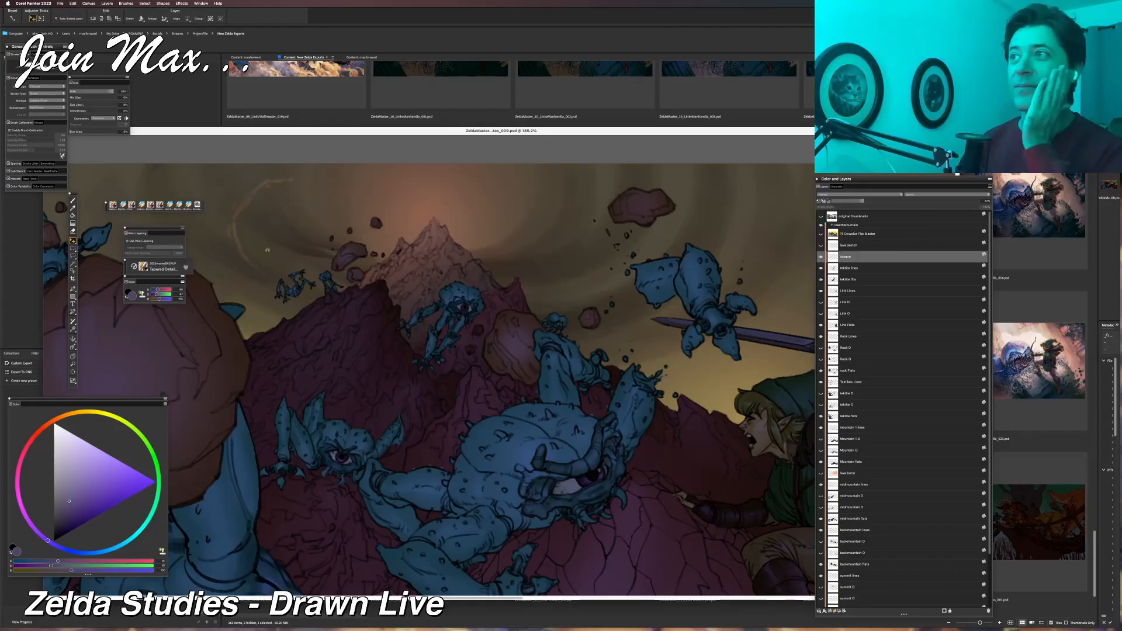
# Transform the dragon layer's arc a second time, making it shorter in height beside the summit's glow.
pyautogui.scroll(-6, 280, 258)
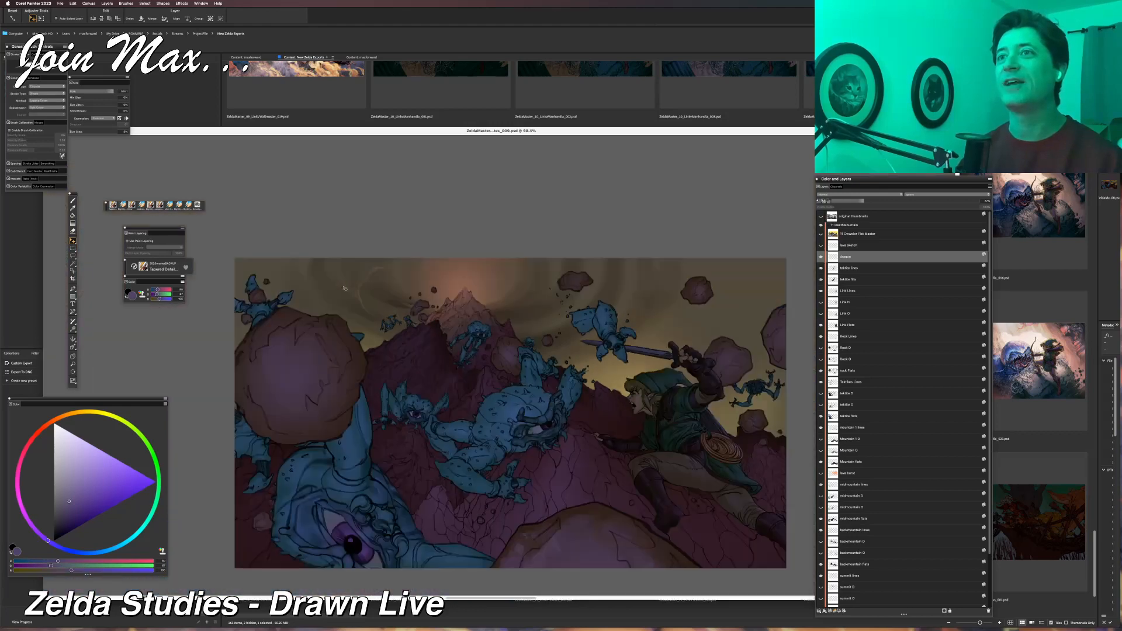
pyautogui.scroll(2, 423, 375)
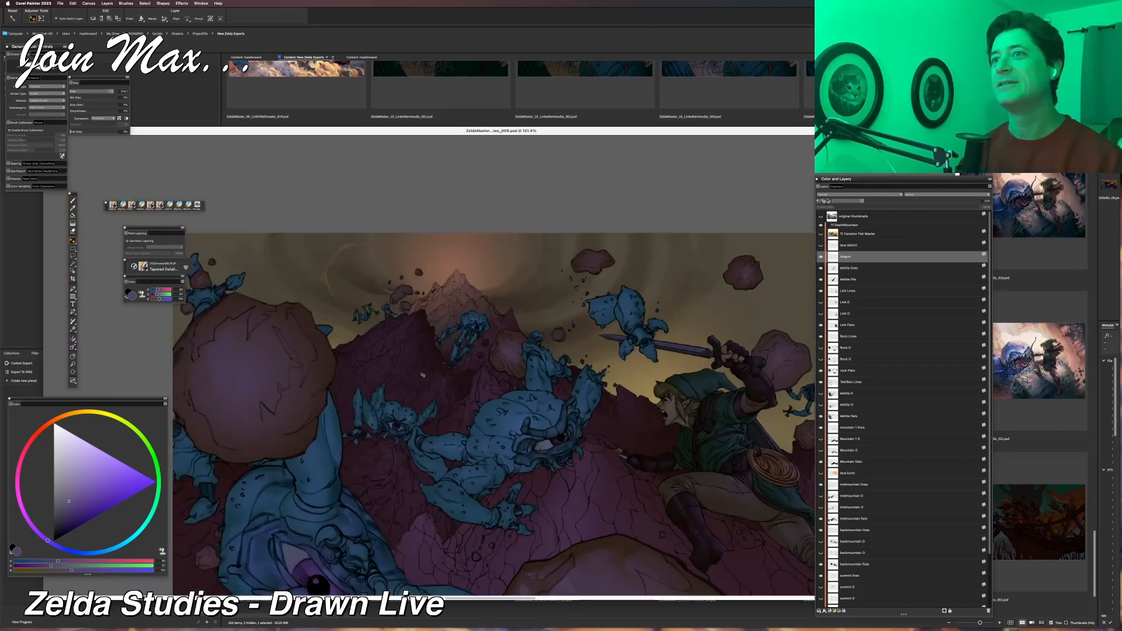
pyautogui.press('super+alt+t')
pyautogui.moveTo(345, 244)
pyautogui.mouseDown()
pyautogui.moveTo(331, 262)
pyautogui.moveTo(349, 263)
pyautogui.mouseUp()
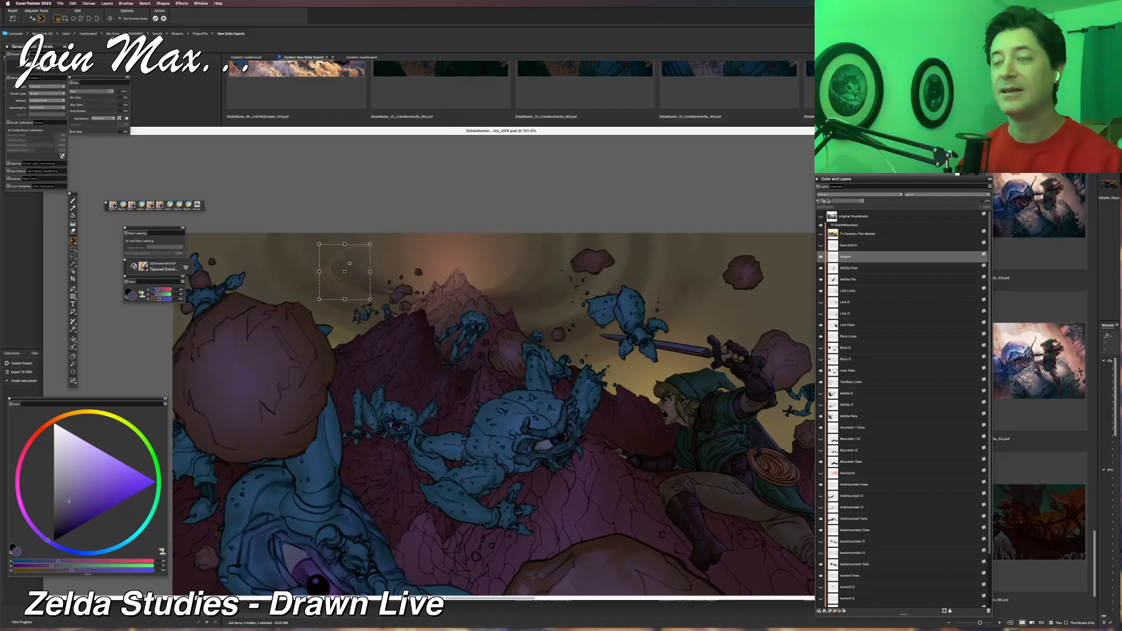
pyautogui.press('Return')
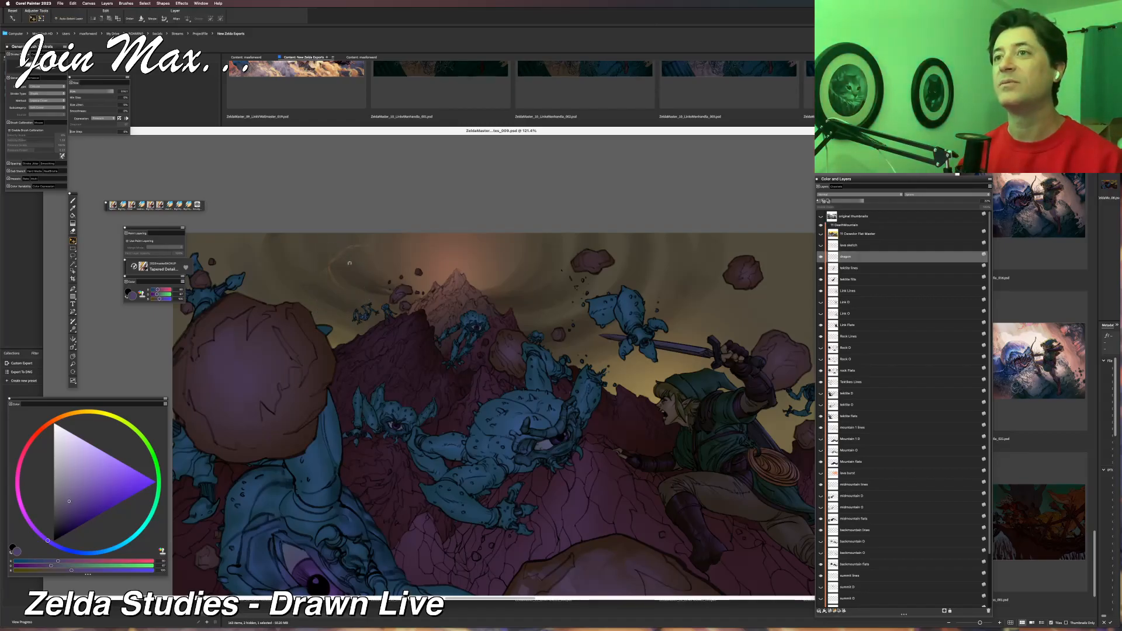
pyautogui.scroll(-1, 476, 274)
pyautogui.scroll(-8, 476, 274)
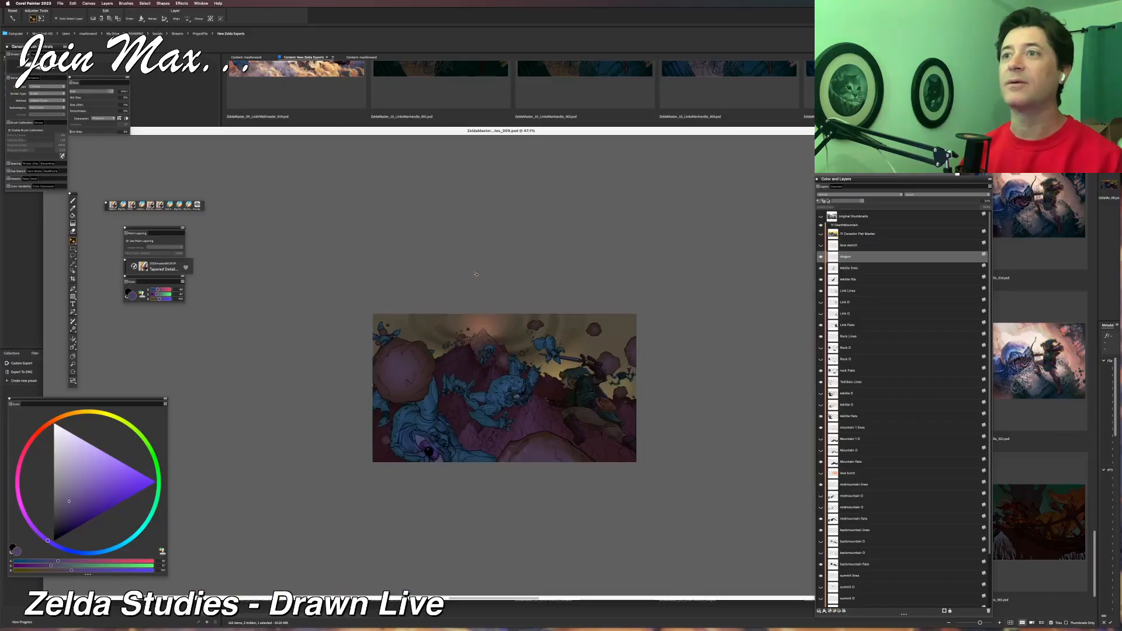
pyautogui.scroll(4, 475, 274)
pyautogui.scroll(6, 476, 275)
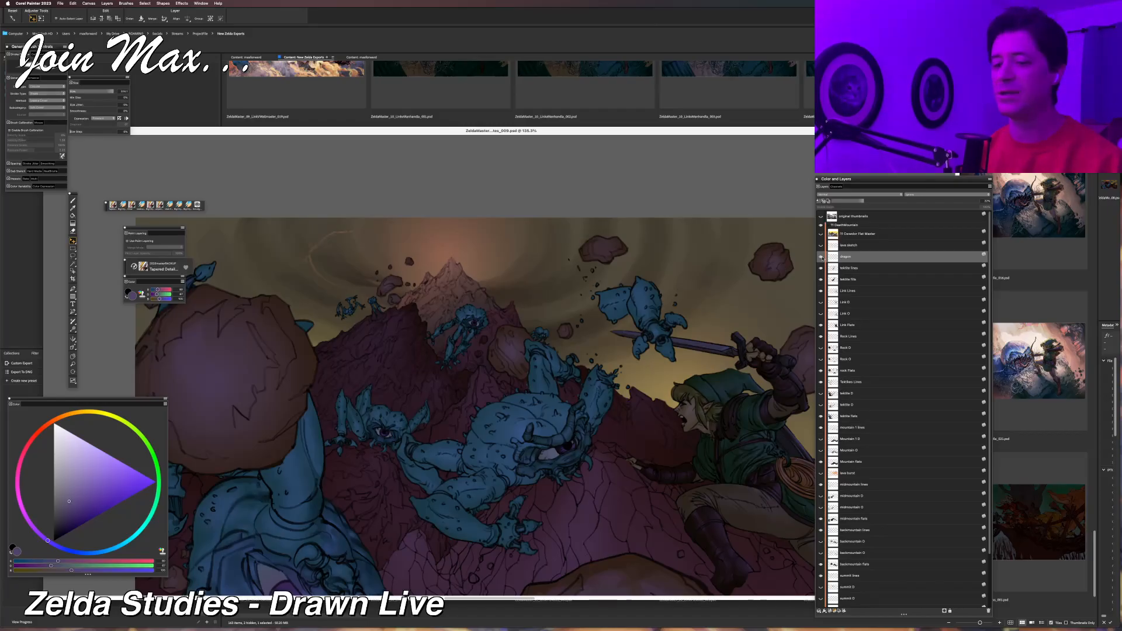
# Try adding a new layer above the dragon layer, and undo it.
pyautogui.press('super+shift+n')
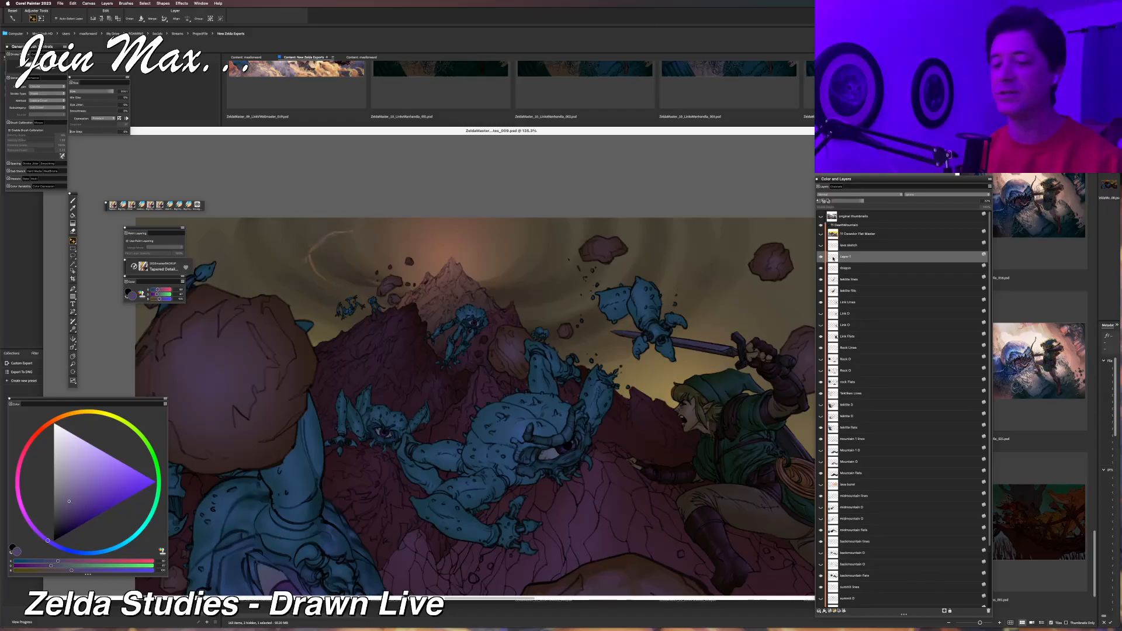
pyautogui.press('super+z')
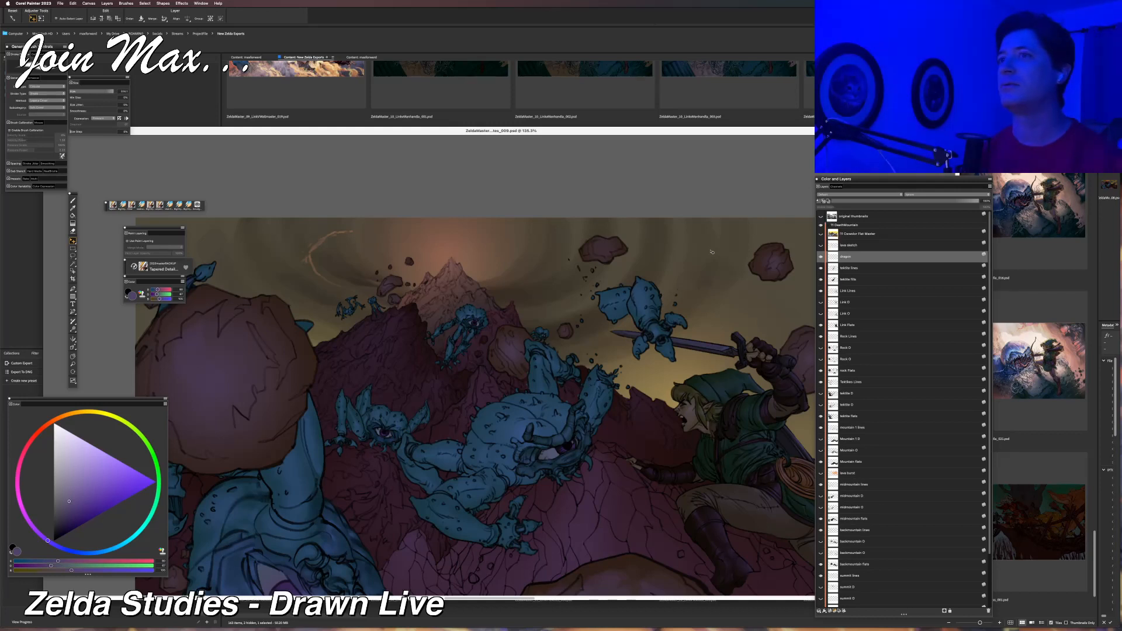
# Move the illustration's document window higher in the workspace in two passes, with the whole picture in view.
pyautogui.moveTo(554, 131)
pyautogui.mouseDown()
pyautogui.moveTo(559, 104)
pyautogui.moveTo(553, 113)
pyautogui.mouseUp()
pyautogui.press('super+minus')
pyautogui.press('super+minus')
pyautogui.press('super+minus')
pyautogui.scroll(-1, 559, 221)
pyautogui.scroll(4, 560, 224)
pyautogui.moveTo(553, 227); pyautogui.dragTo(488, 223)
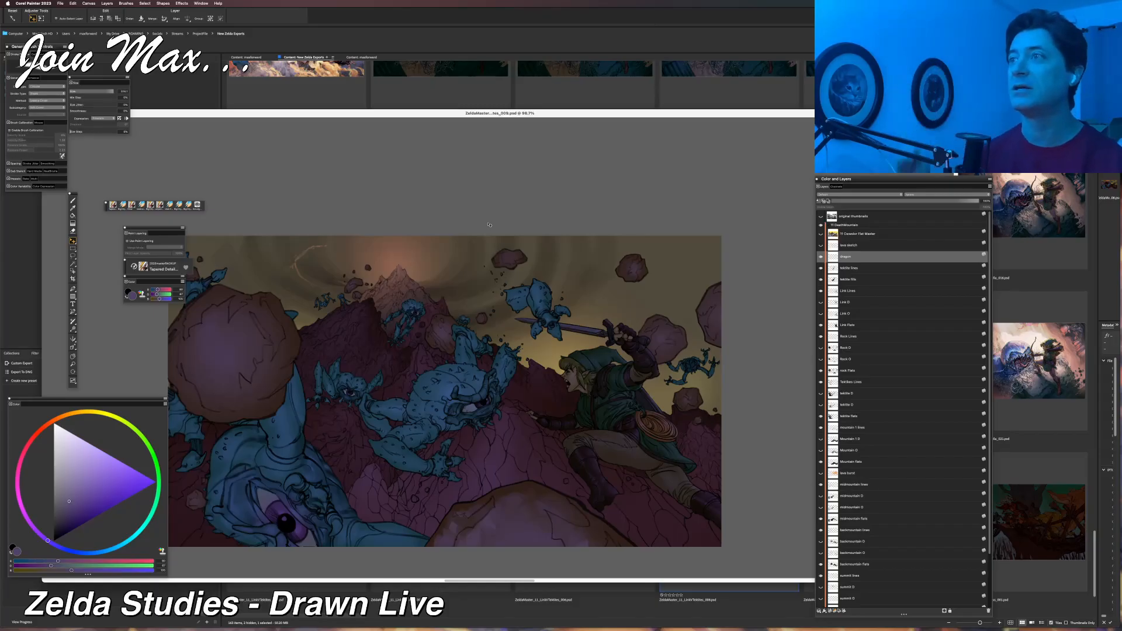
pyautogui.moveTo(539, 107); pyautogui.dragTo(564, 100)
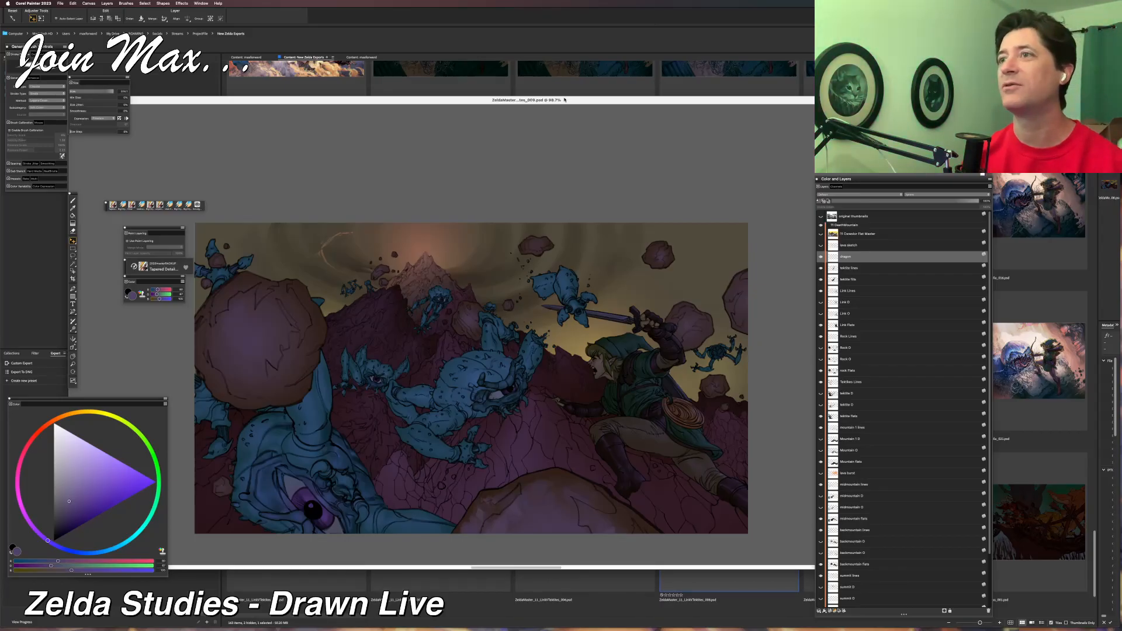
# Select the Big Sky Flats layer and sample the sky colour from the picture's upper-right corner.
pyautogui.scroll(-3, 927, 334)
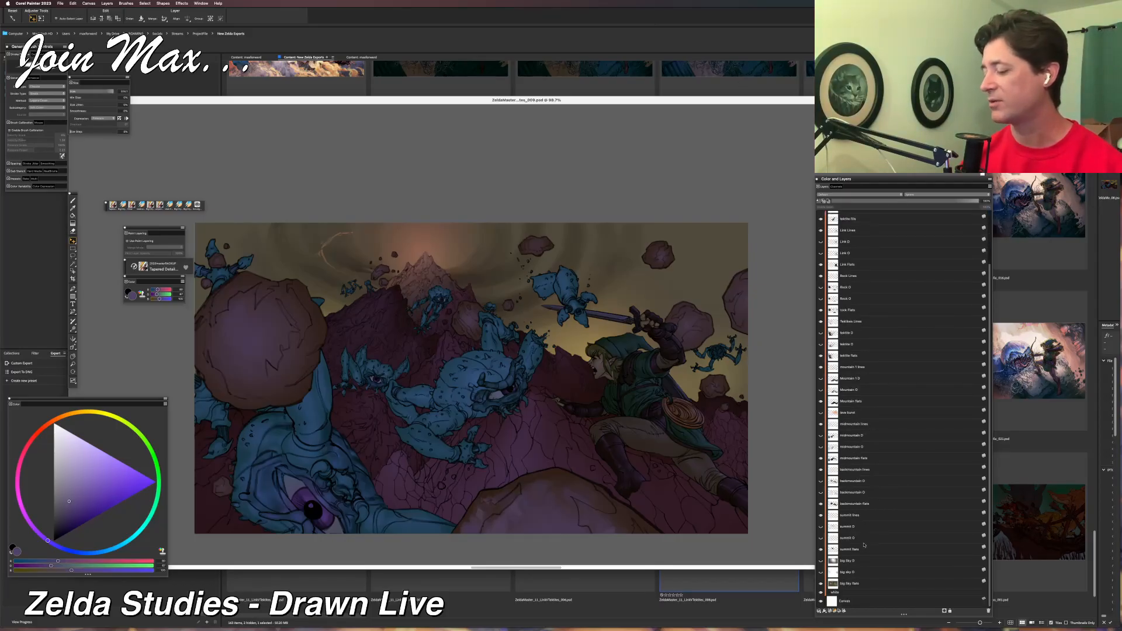
pyautogui.click(862, 584)
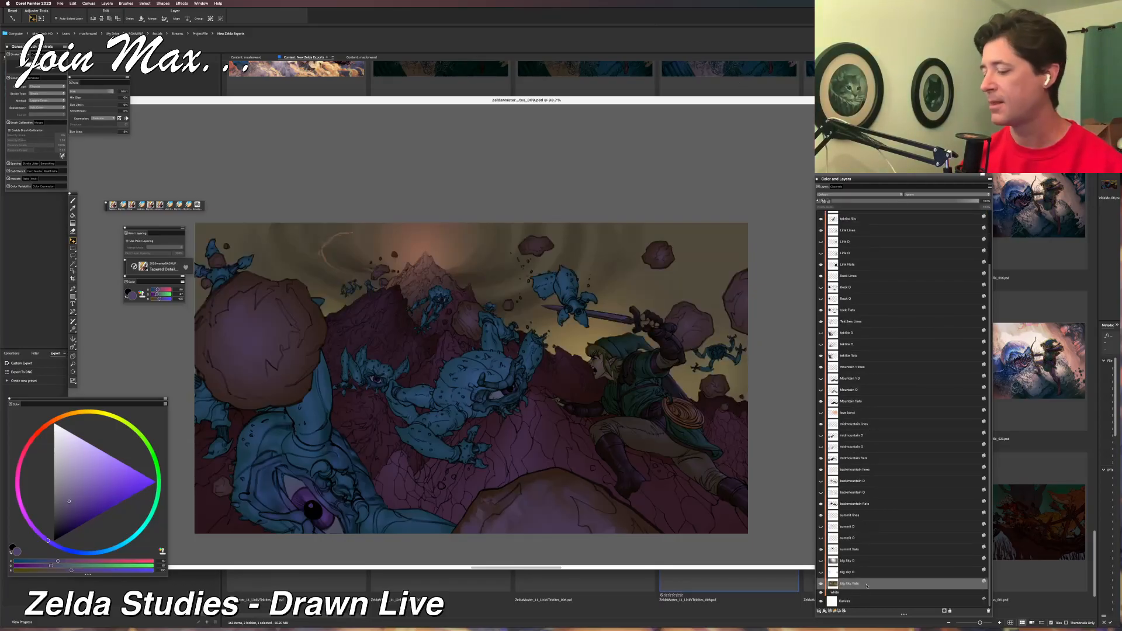
pyautogui.click(72, 208)
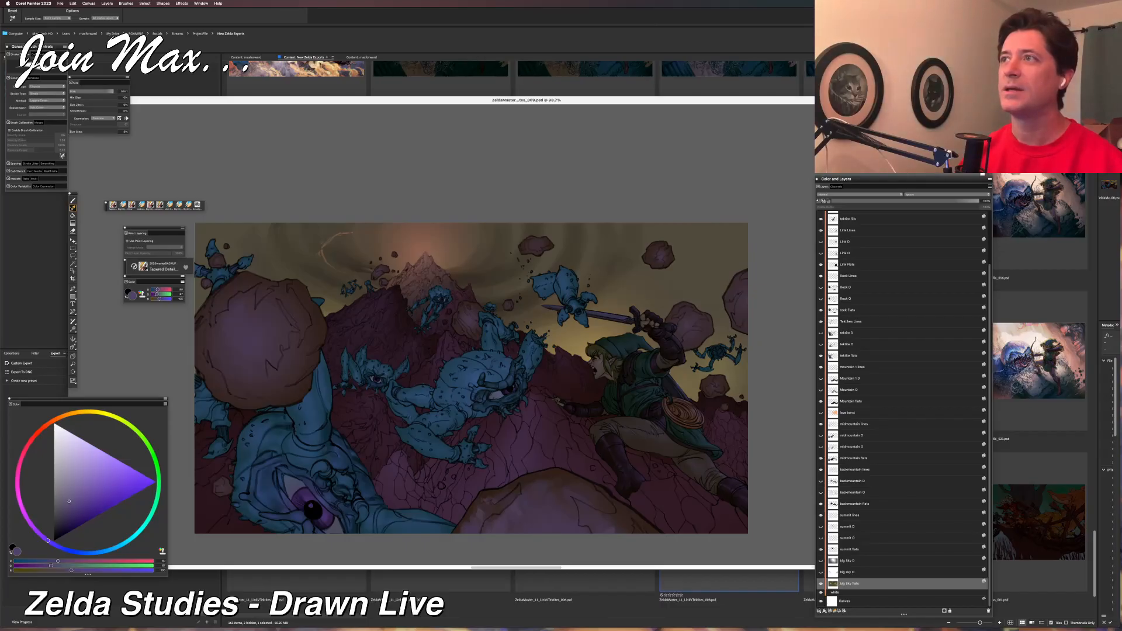
pyautogui.click(735, 225)
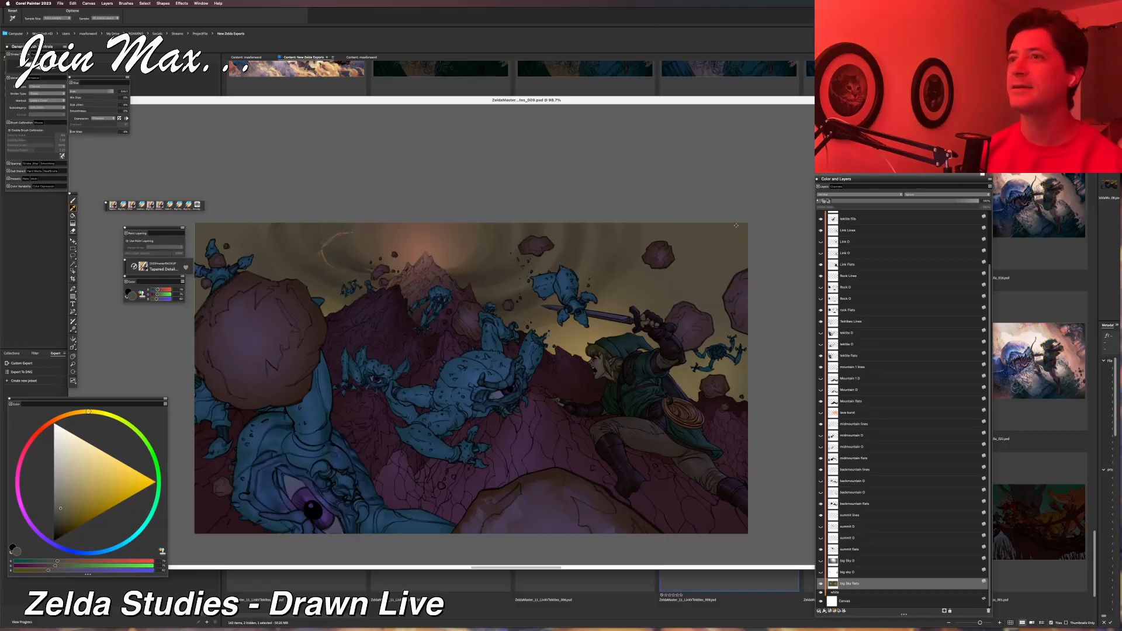
pyautogui.scroll(-2, 735, 225)
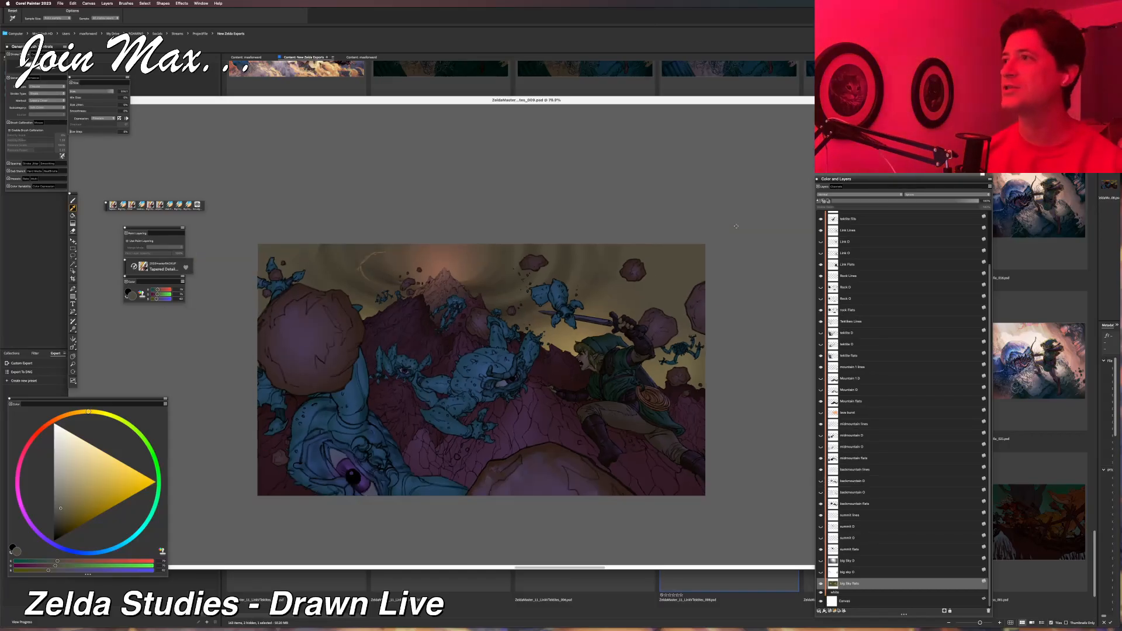
pyautogui.scroll(1, 736, 226)
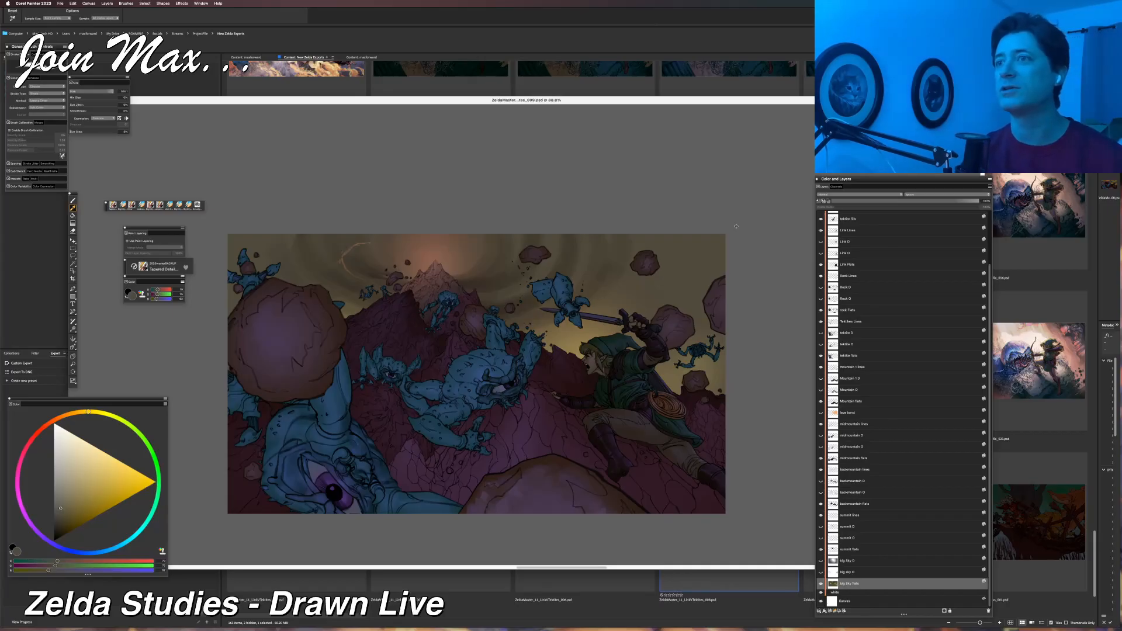
# Shift the sampled brush colour to a muted violet-grey and softly tint the outer sky on the Big Sky Flats layer.
pyautogui.press('b')
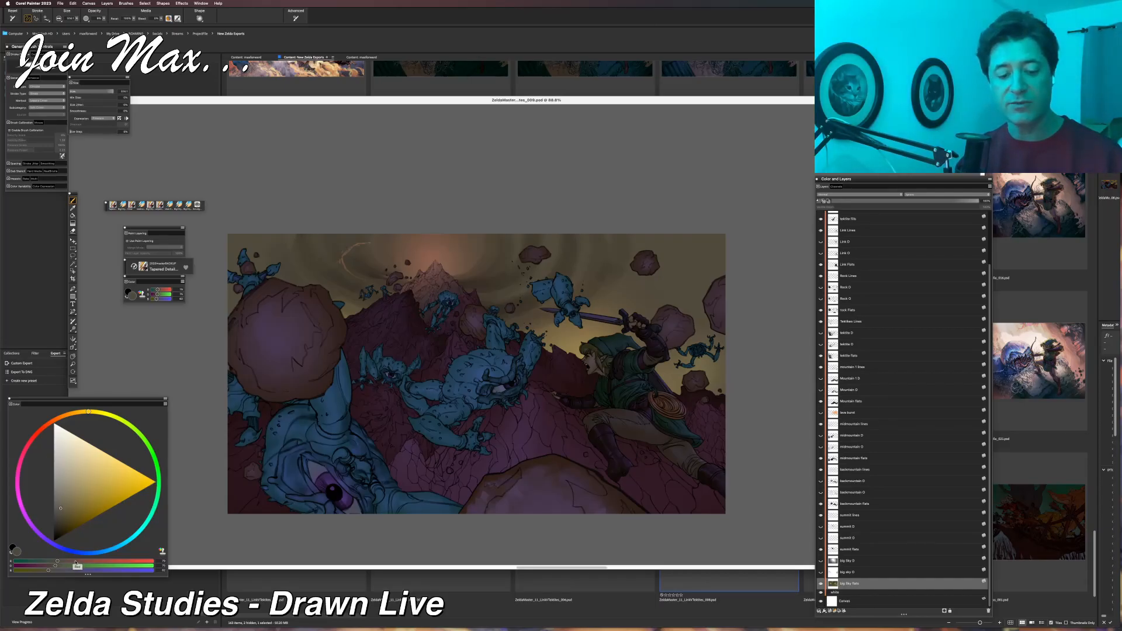
pyautogui.click(75, 561)
pyautogui.click(73, 565)
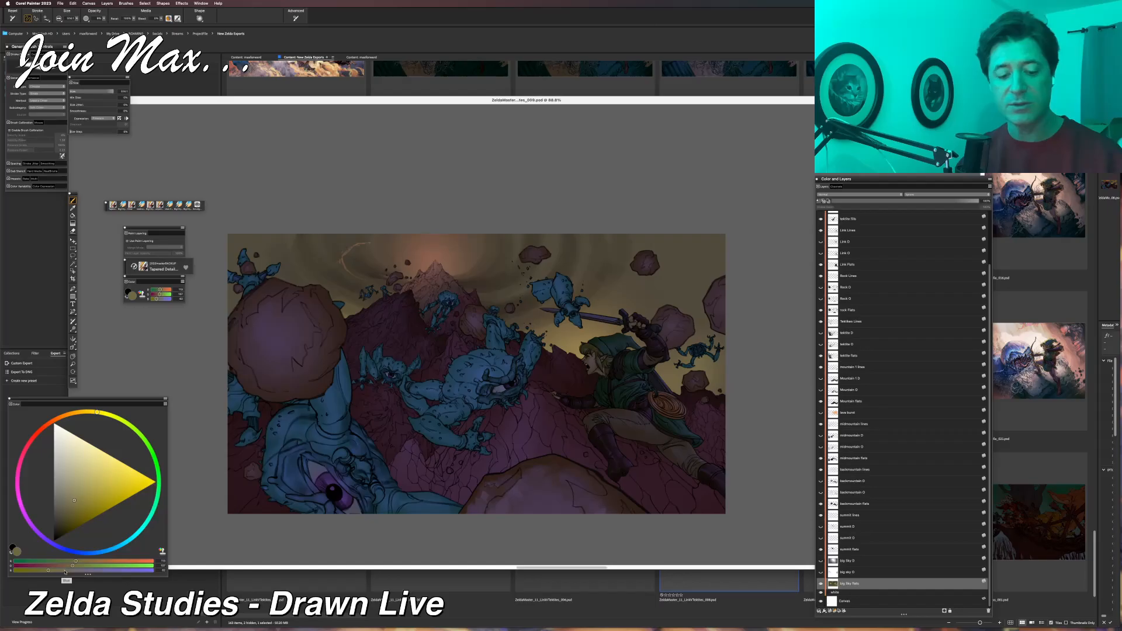
pyautogui.click(65, 572)
pyautogui.click(82, 571)
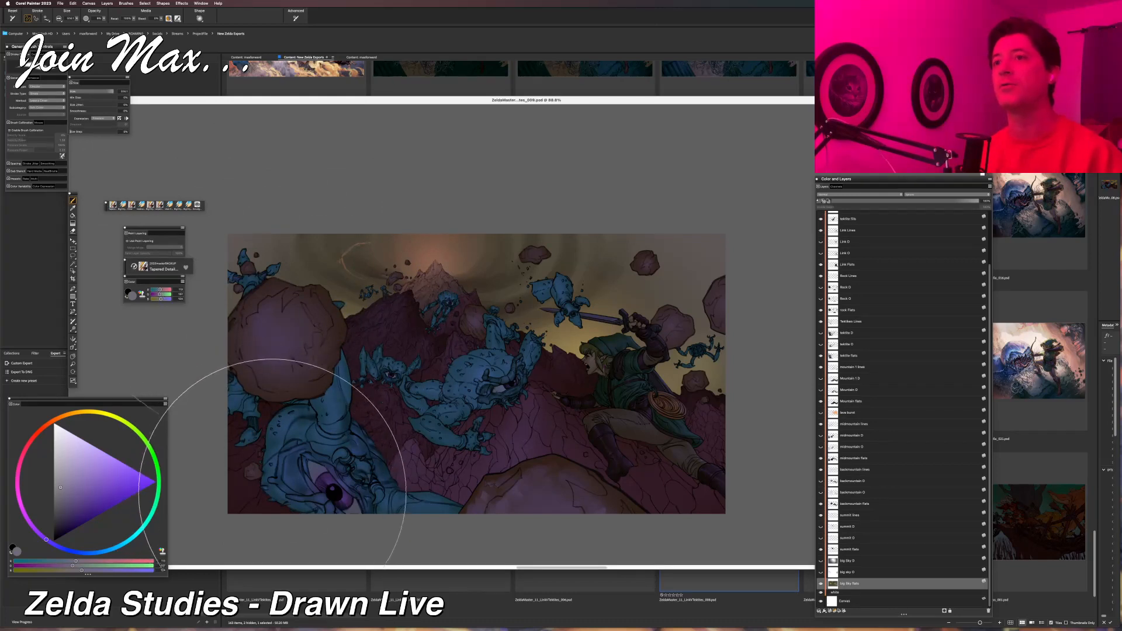
# On a new layer above Big Sky Flats, tint the sky with a muted violet-grey mixed from the sampled dark sky colour.
pyautogui.keyDown('alt'); pyautogui.click(484, 284); pyautogui.keyUp('alt')
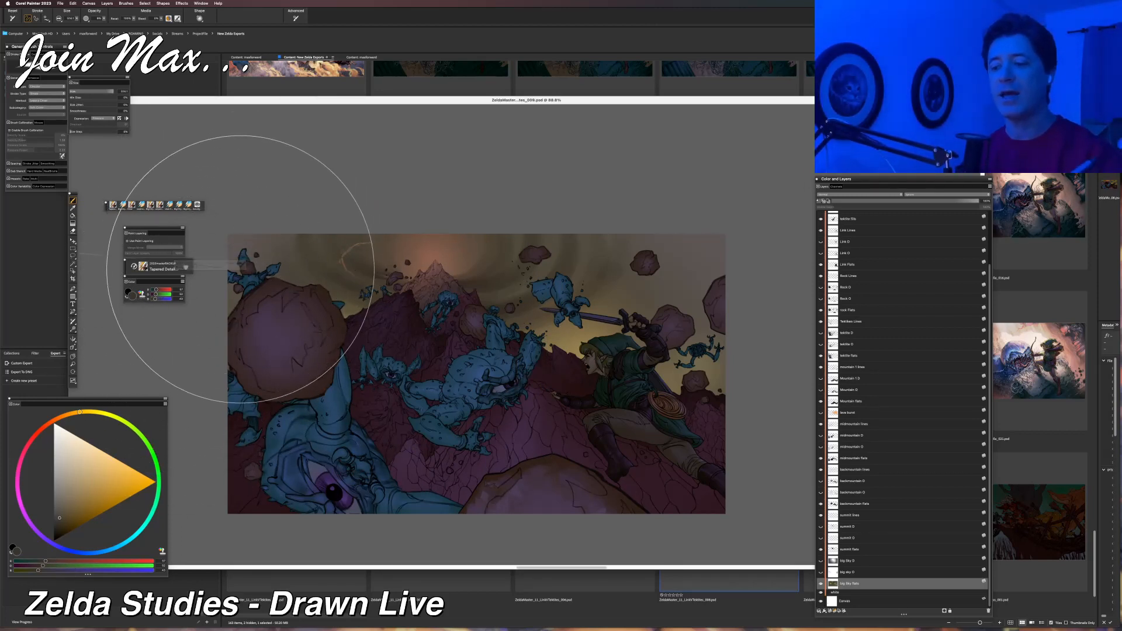
pyautogui.keyDown('alt'); pyautogui.click(301, 244); pyautogui.keyUp('alt')
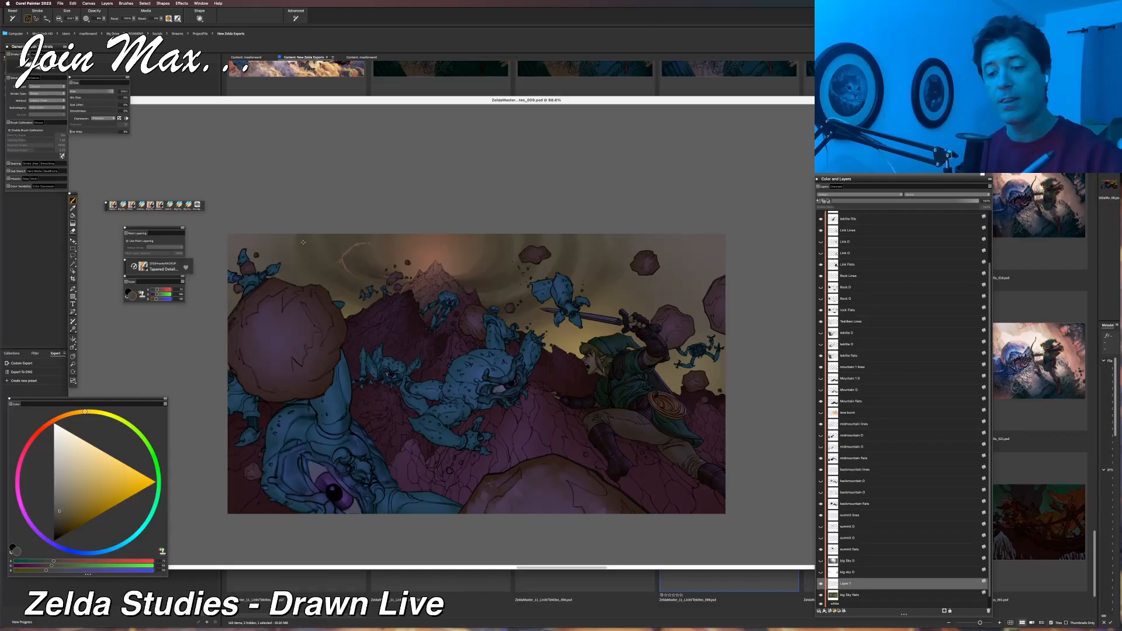
pyautogui.click(72, 562)
pyautogui.click(69, 566)
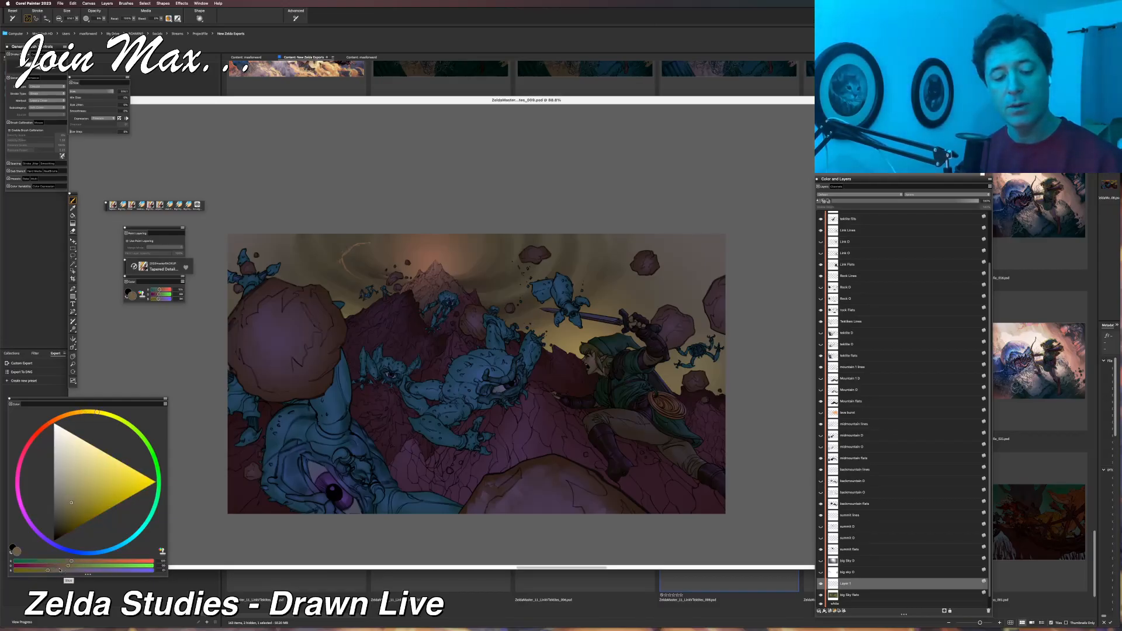
pyautogui.click(63, 570)
pyautogui.click(82, 570)
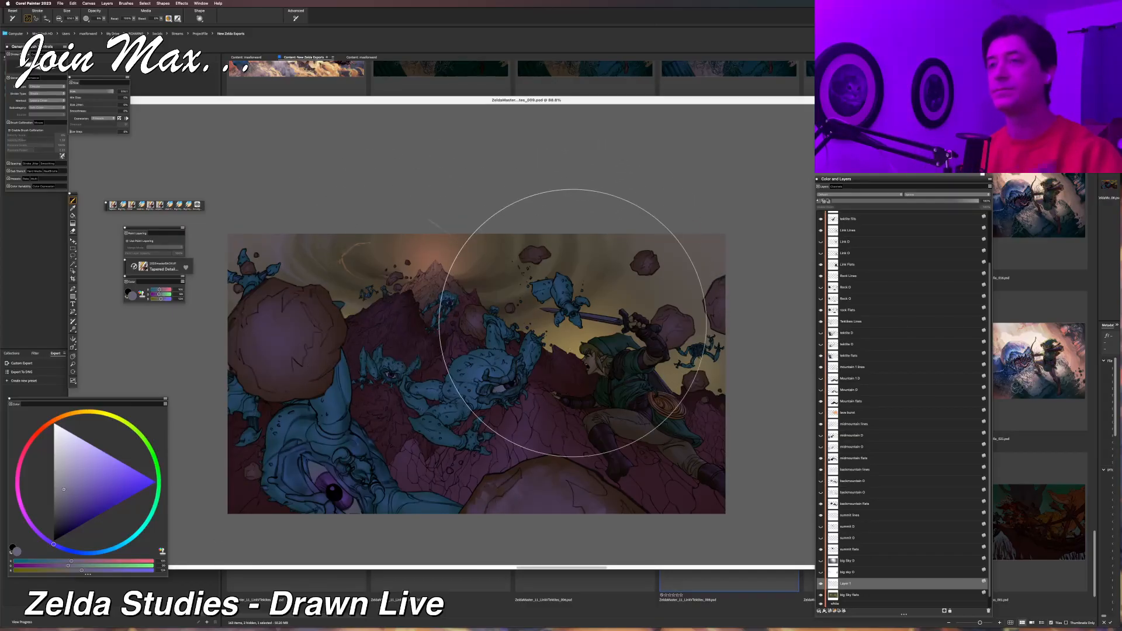
# Examine the violet-tinted sky against the whole illustration, both from a distance and close up.
pyautogui.press('super+minus')
pyautogui.press('super+minus')
pyautogui.press('super+minus')
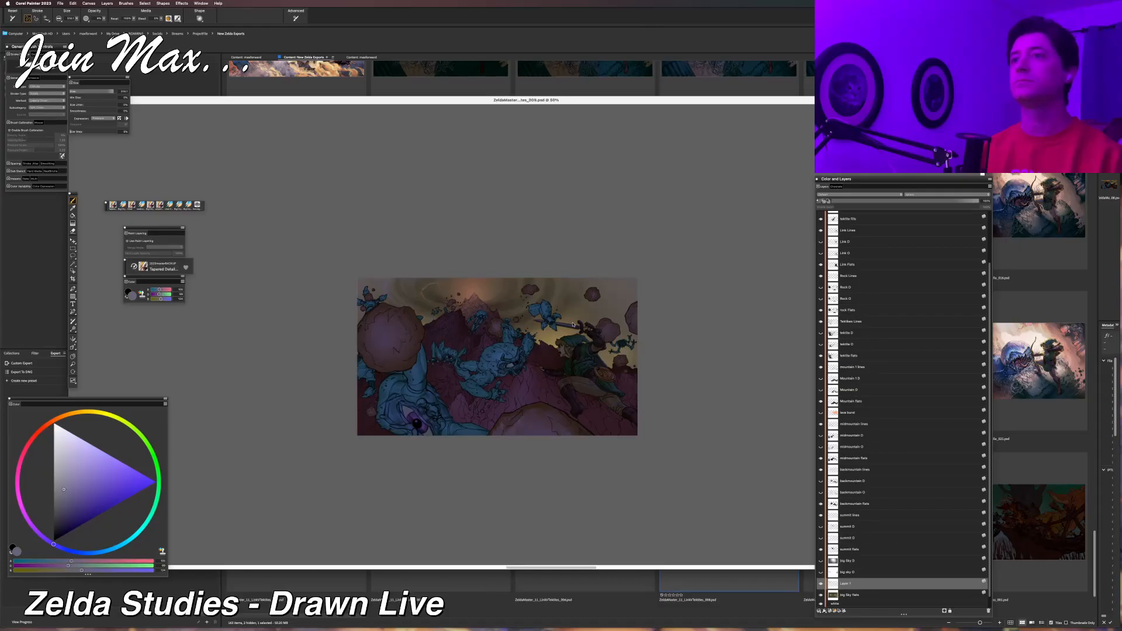
pyautogui.press('super+equal')
pyautogui.press('super+equal')
pyautogui.press('super+equal')
pyautogui.press('super+equal')
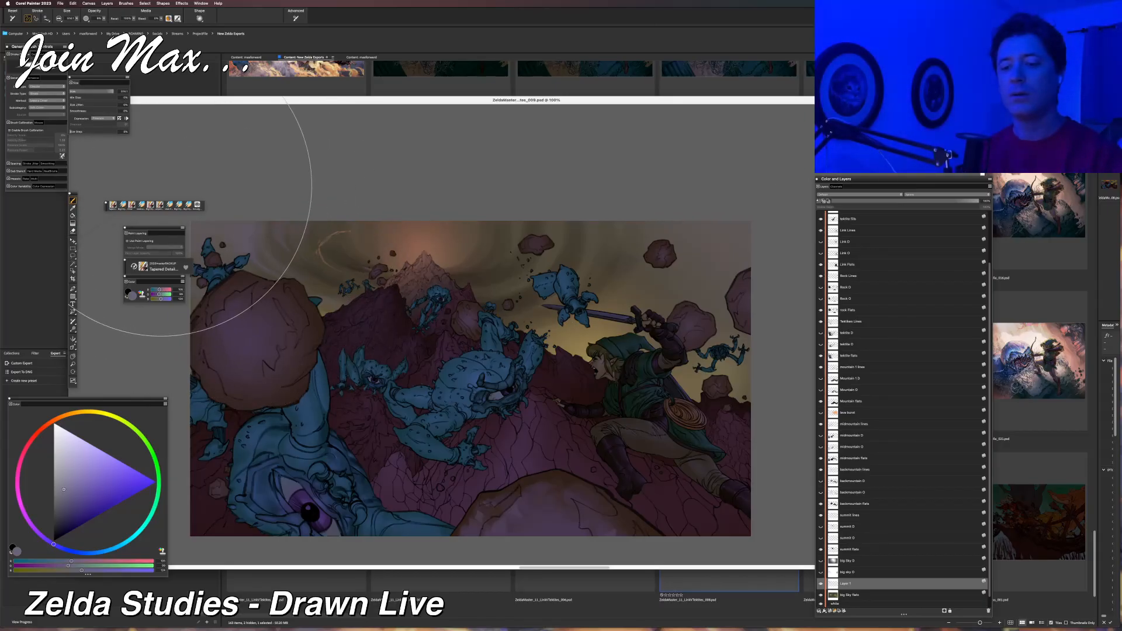
pyautogui.press('super+minus')
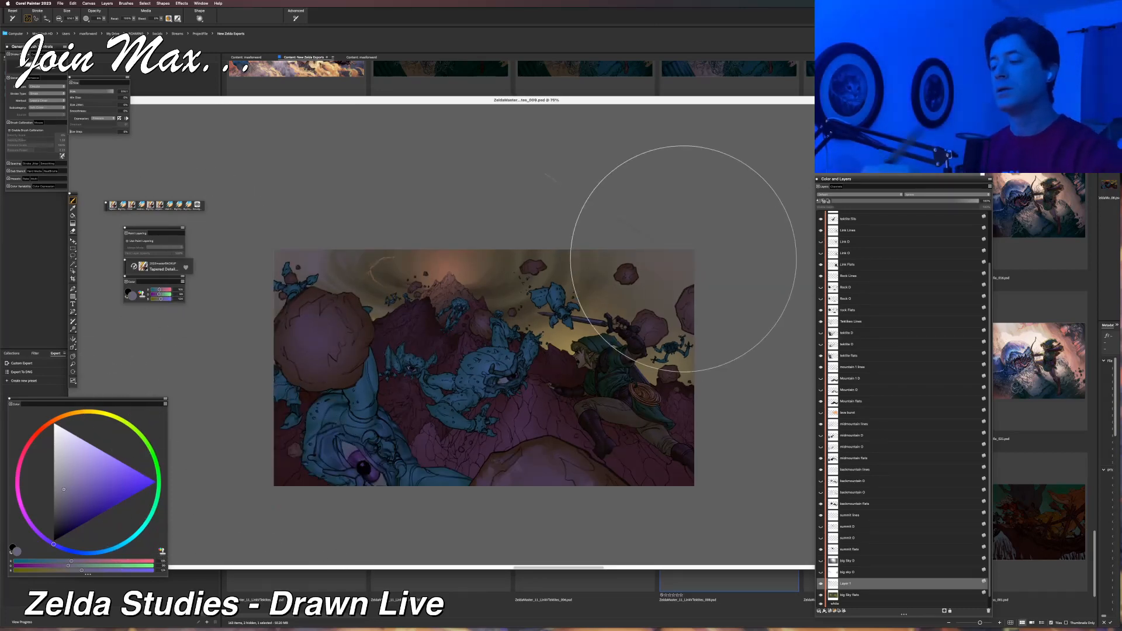
pyautogui.press('super+equal')
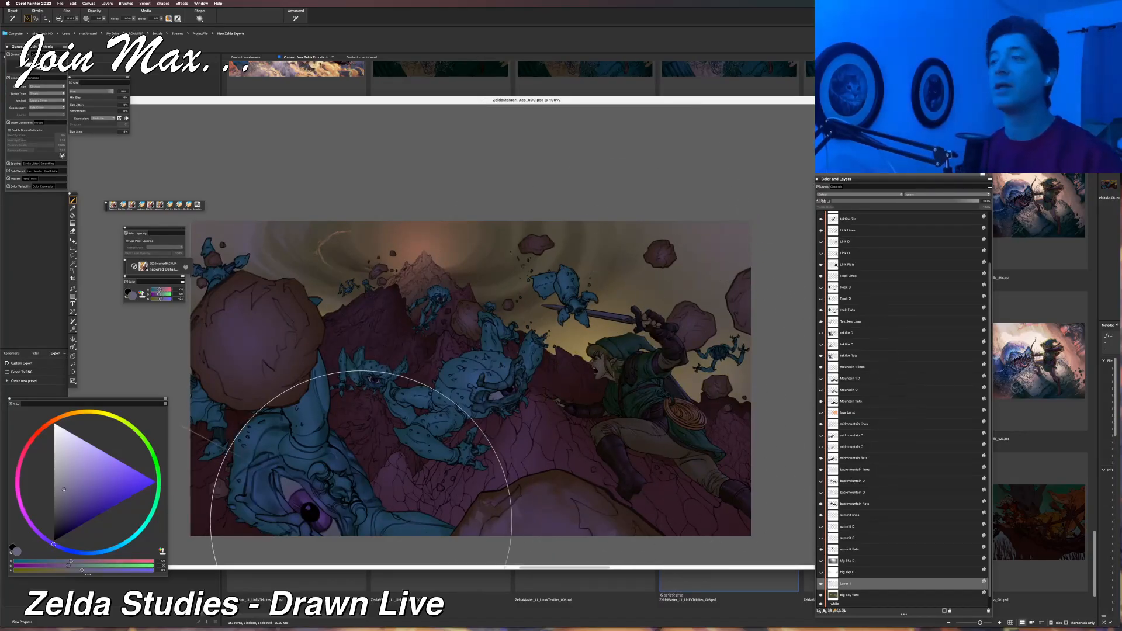
pyautogui.press('super+minus')
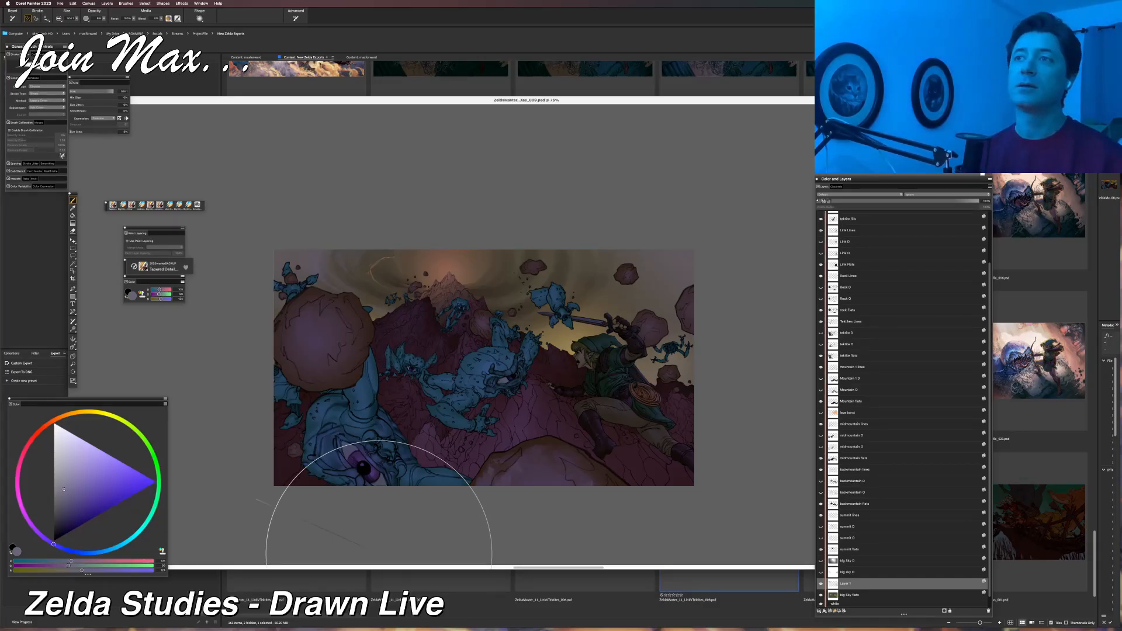
pyautogui.press('super+equal')
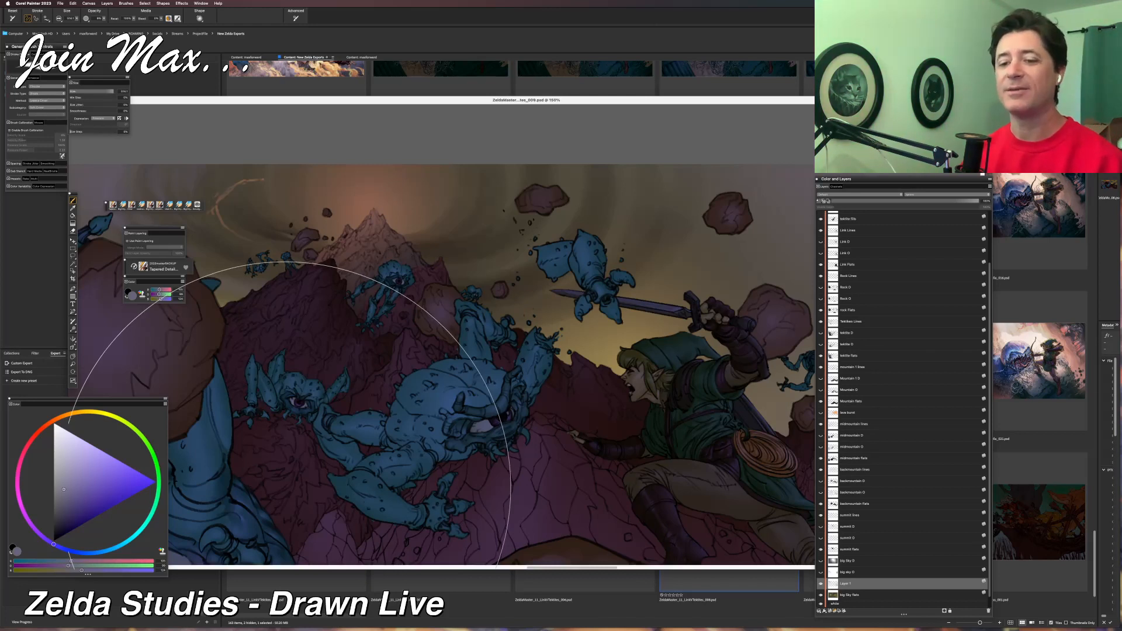
pyautogui.press('super+minus')
pyautogui.press('super+minus')
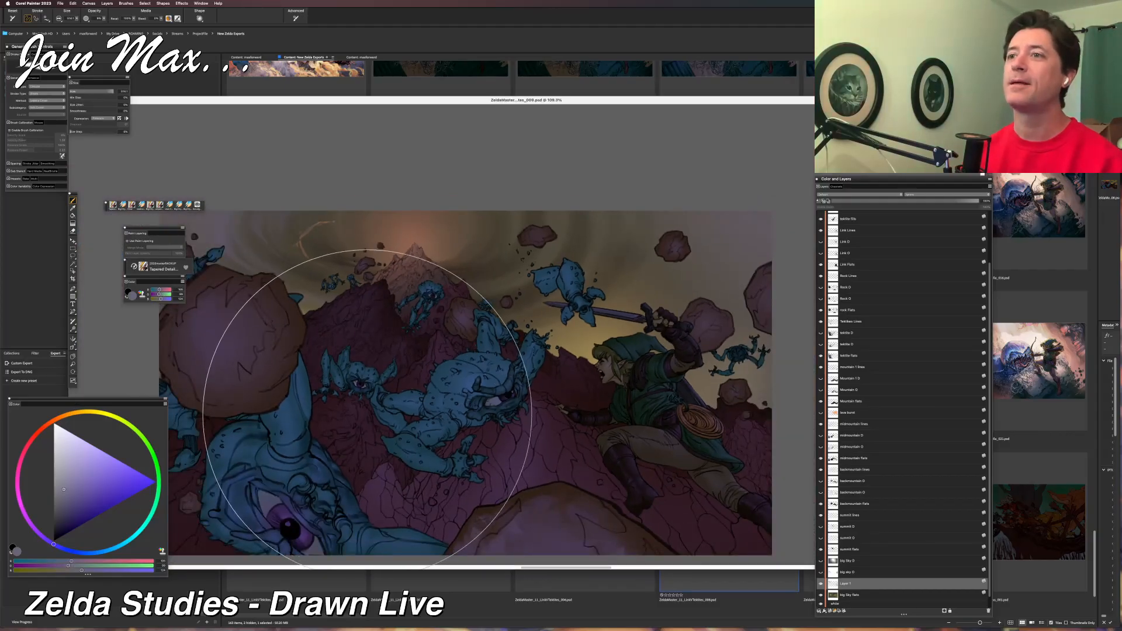
pyautogui.press('super+equal')
pyautogui.press('super+equal')
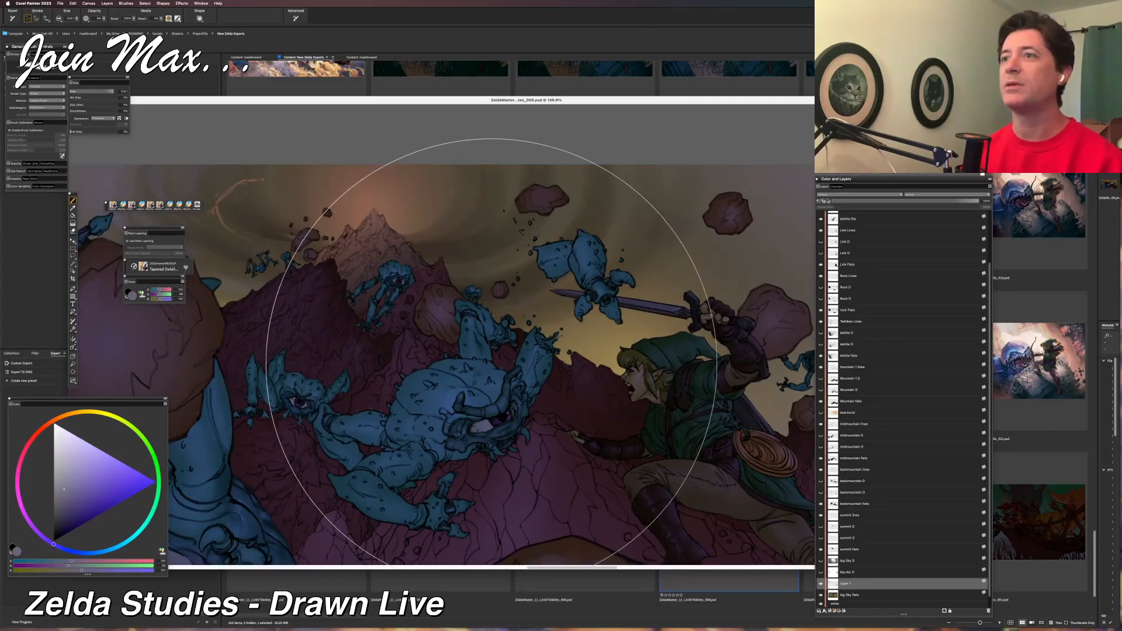
# Compare the illustration with and without the orange ember-burst layer behind Link, leaving that layer hidden.
pyautogui.press('super+minus')
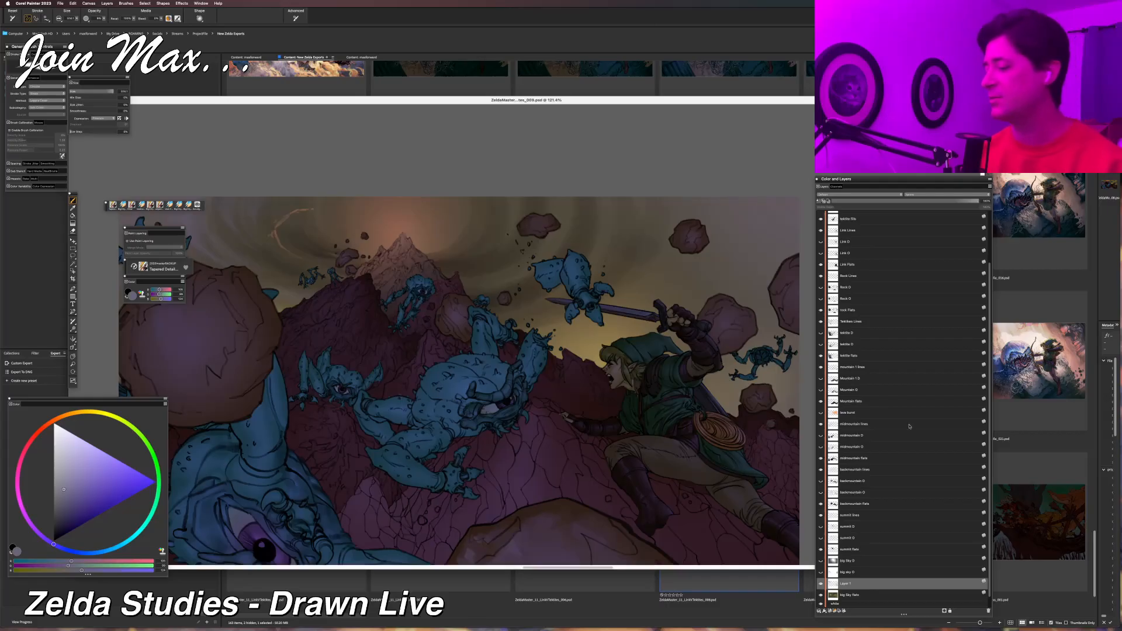
pyautogui.click(821, 413)
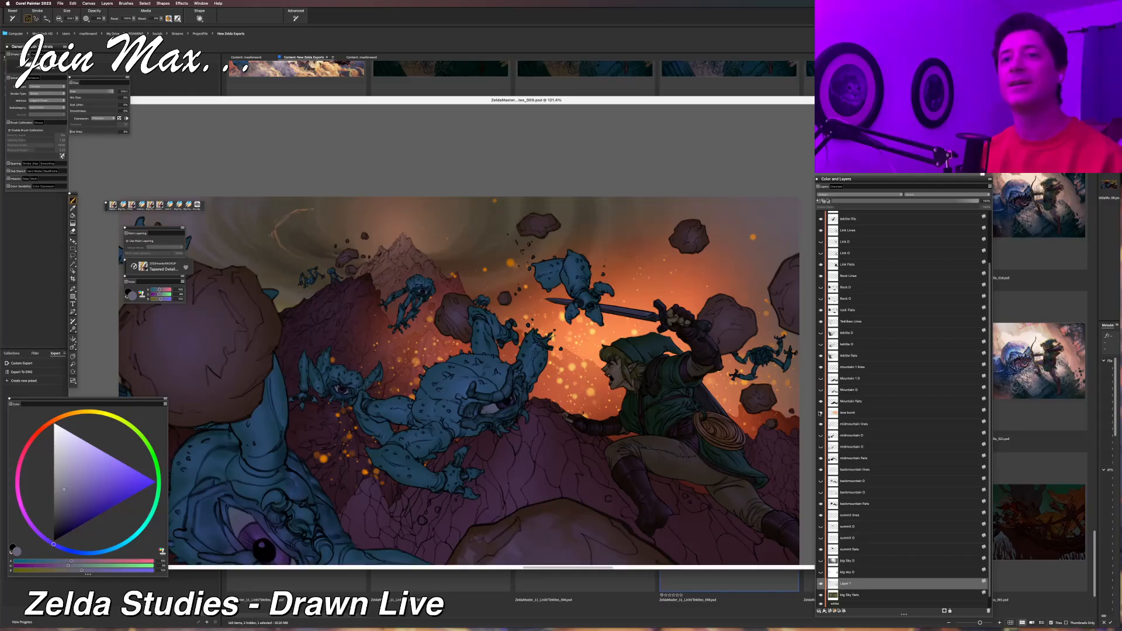
pyautogui.click(820, 413)
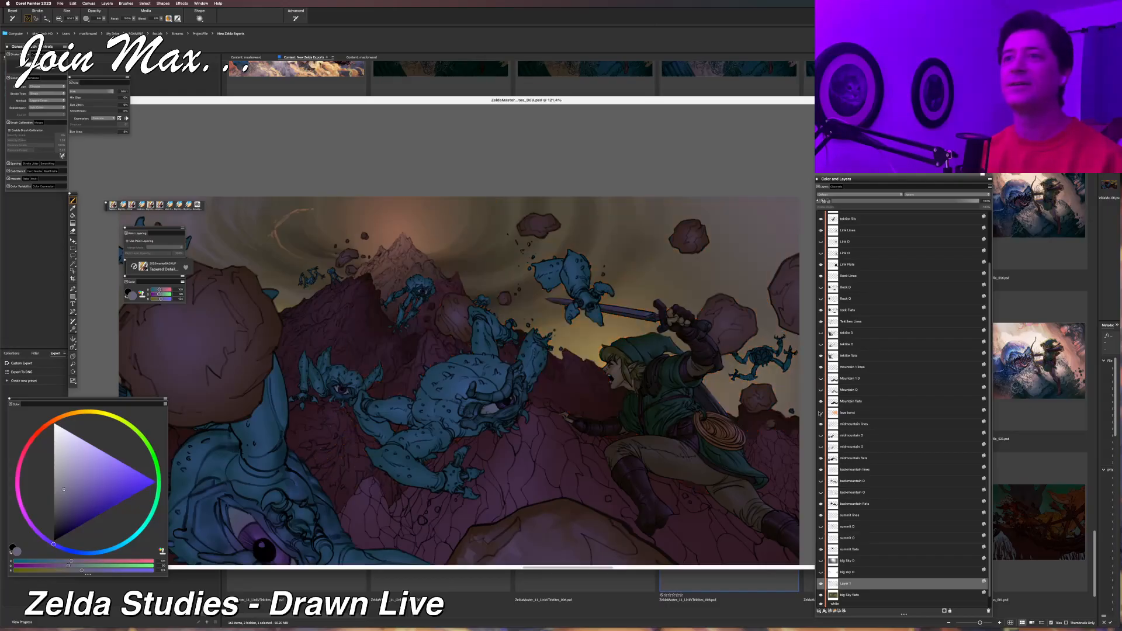
pyautogui.click(820, 413)
pyautogui.click(821, 413)
pyautogui.click(820, 413)
pyautogui.click(820, 413)
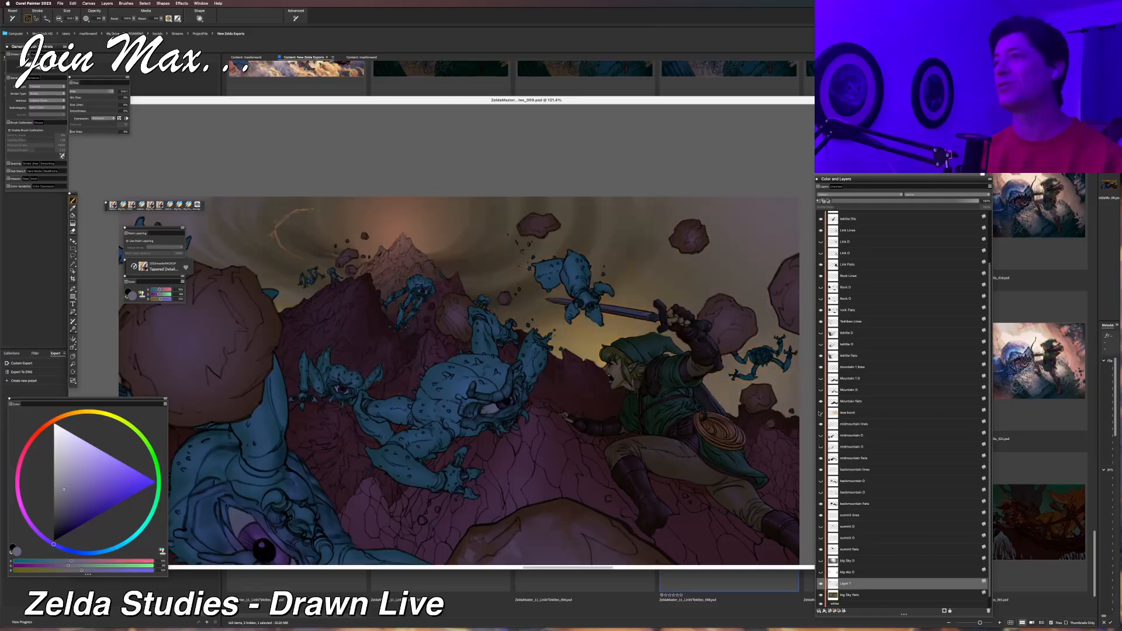
# Save the illustration with the violet-grey sky tint.
pyautogui.scroll(-5, 701, 410)
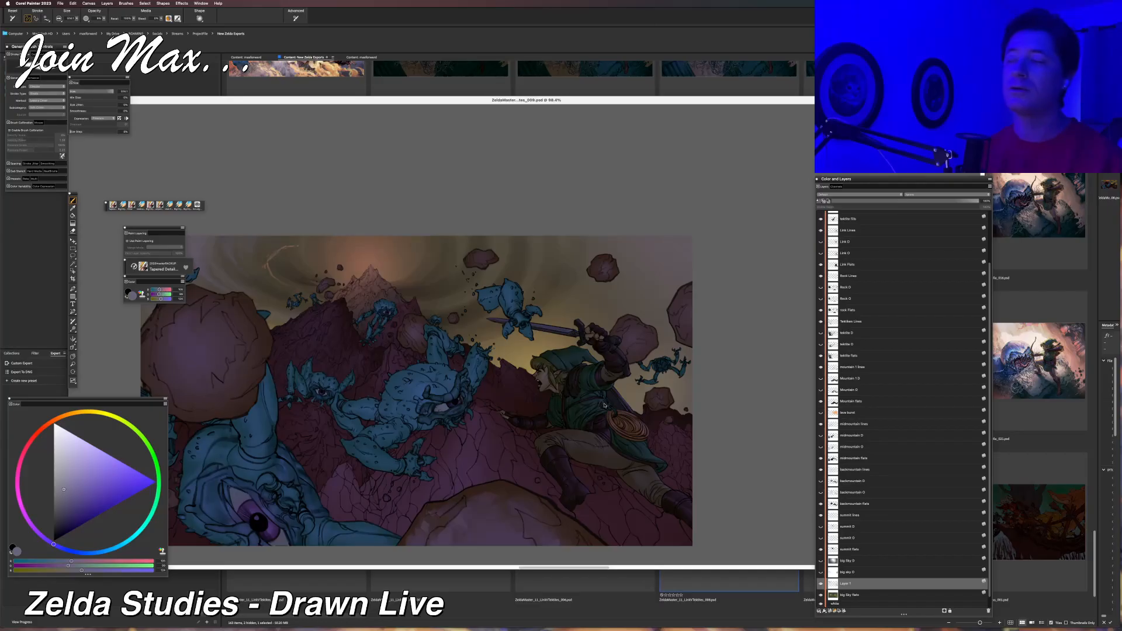
pyautogui.moveTo(605, 405); pyautogui.dragTo(667, 350)
pyautogui.press('super+s')
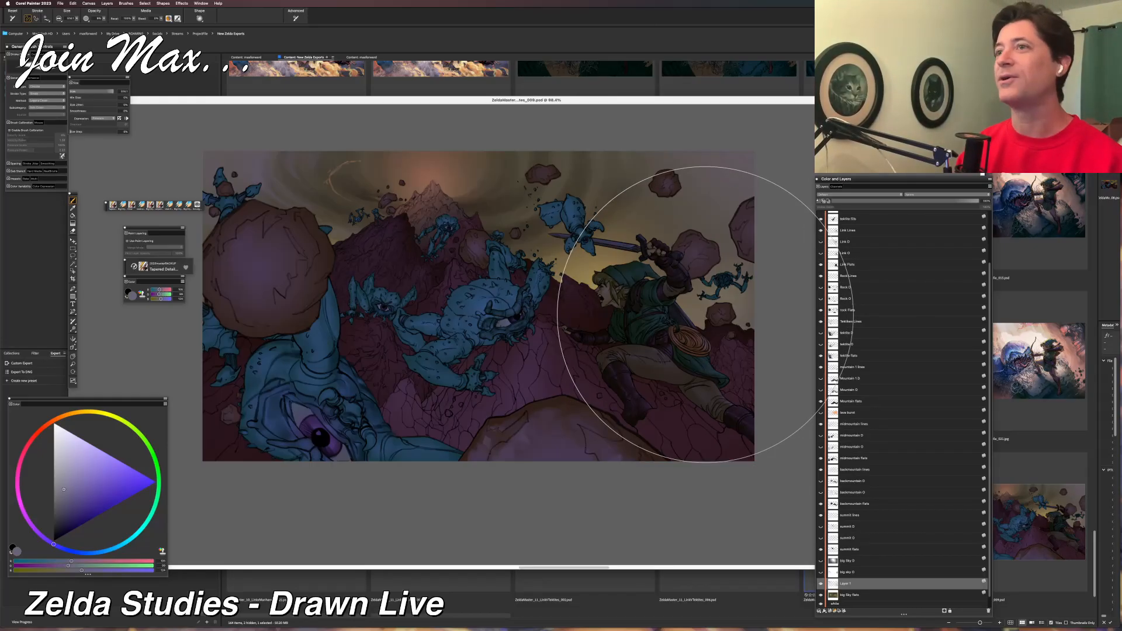
# Examine the illustration in full-screen view with the palettes hidden, from the whole picture to a close view of Link and the central Tektite.
pyautogui.press('super+m')
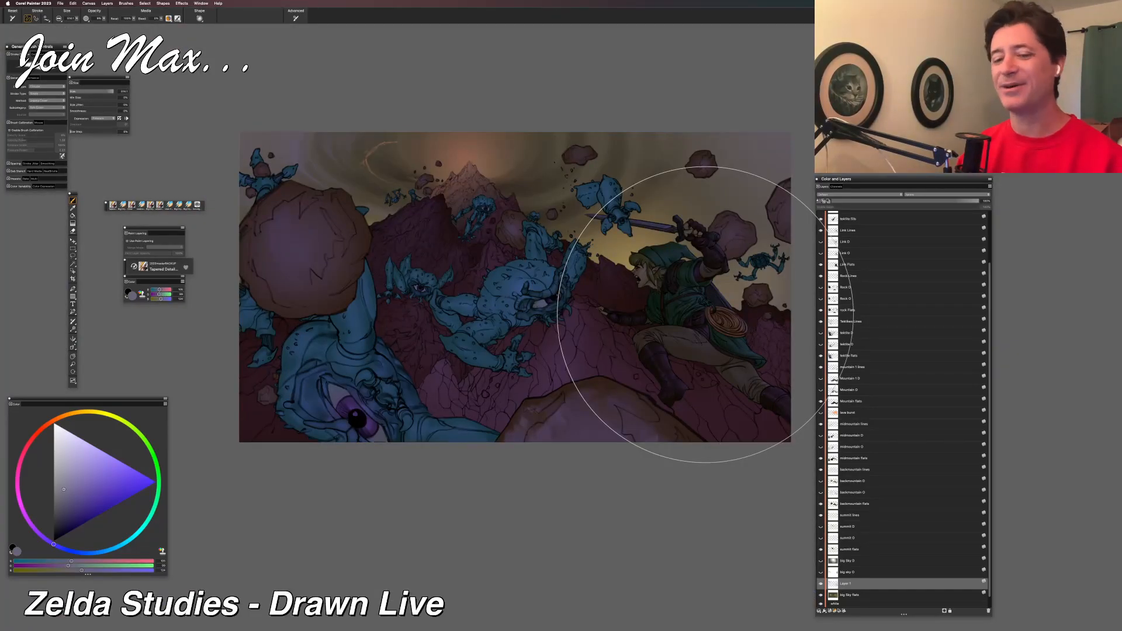
pyautogui.press('Tab')
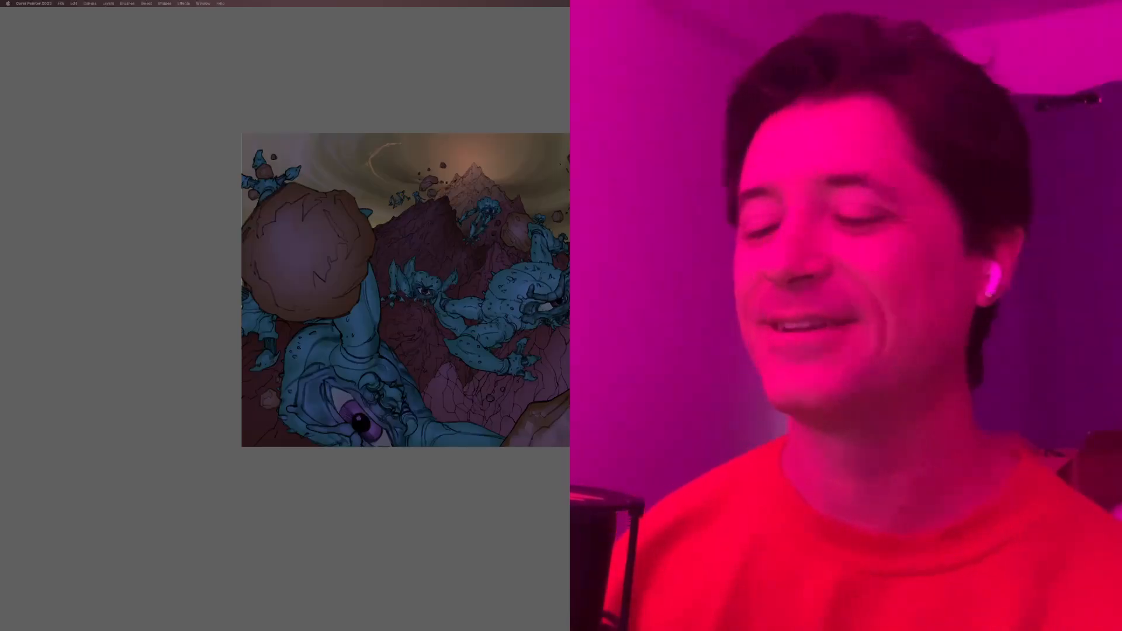
pyautogui.scroll(3, 461, 322)
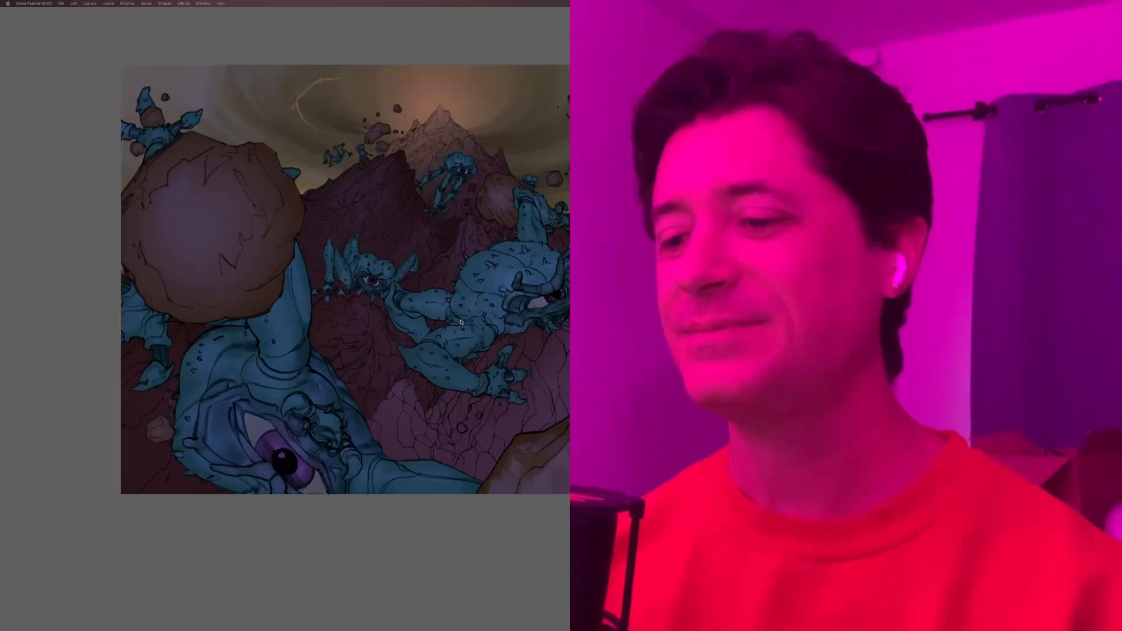
pyautogui.scroll(5, 461, 322)
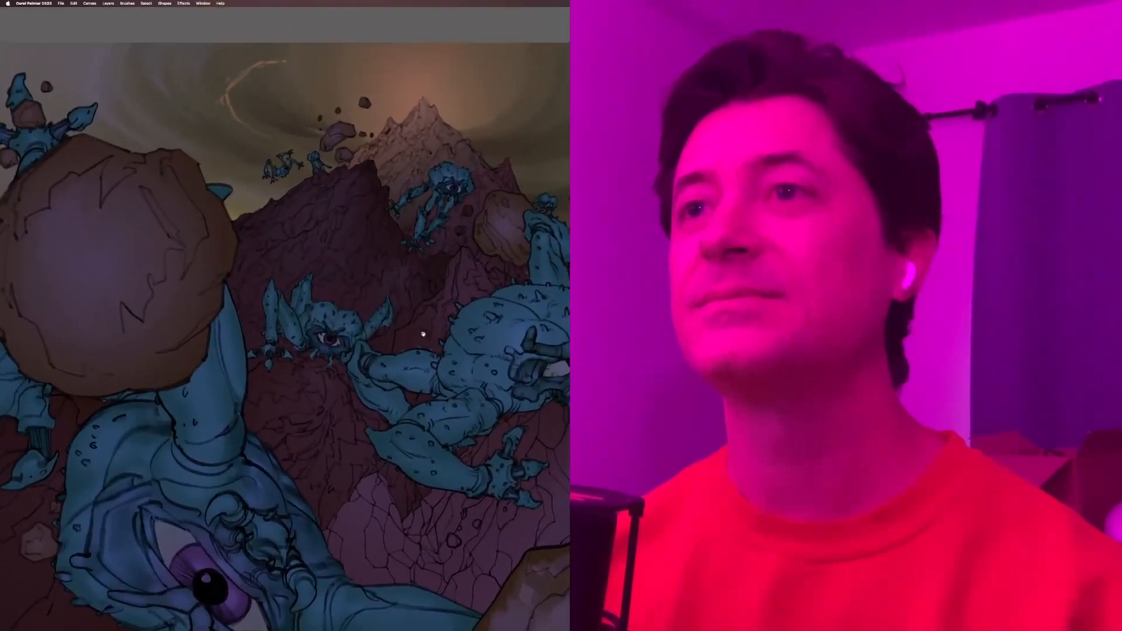
pyautogui.moveTo(423, 334)
pyautogui.mouseDown()
pyautogui.moveTo(213, 283)
pyautogui.moveTo(131, 308)
pyautogui.mouseUp()
pyautogui.scroll(2, 284, 319)
pyautogui.moveTo(274, 329)
pyautogui.mouseDown()
pyautogui.moveTo(318, 328)
pyautogui.moveTo(303, 333)
pyautogui.mouseUp()
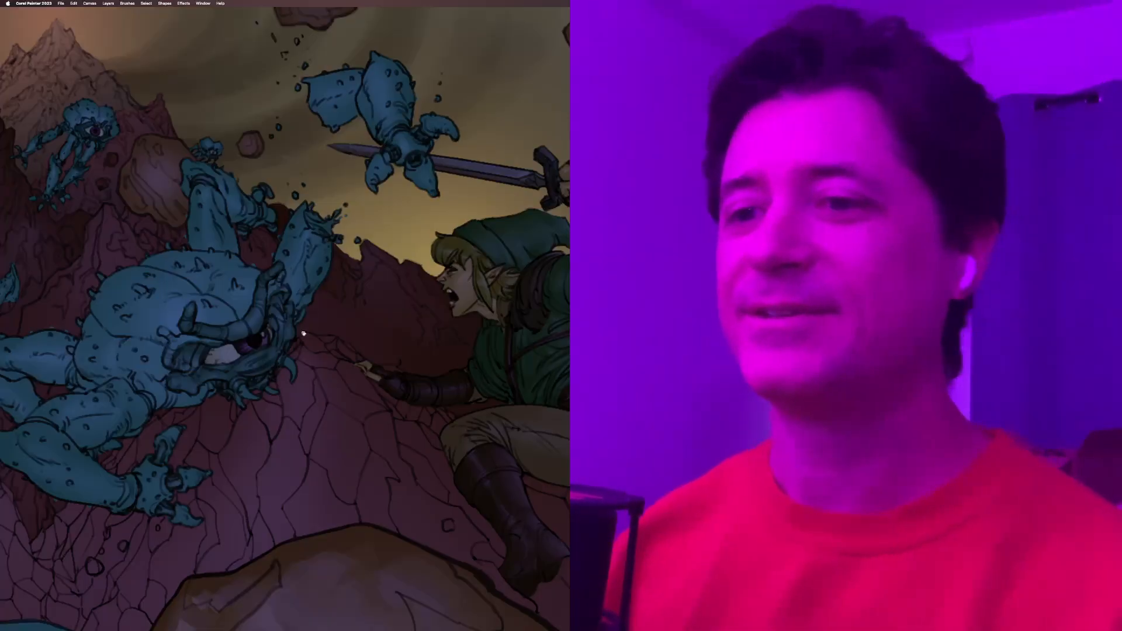
pyautogui.press('super+minus')
pyautogui.press('super+minus')
pyautogui.press('super+equal')
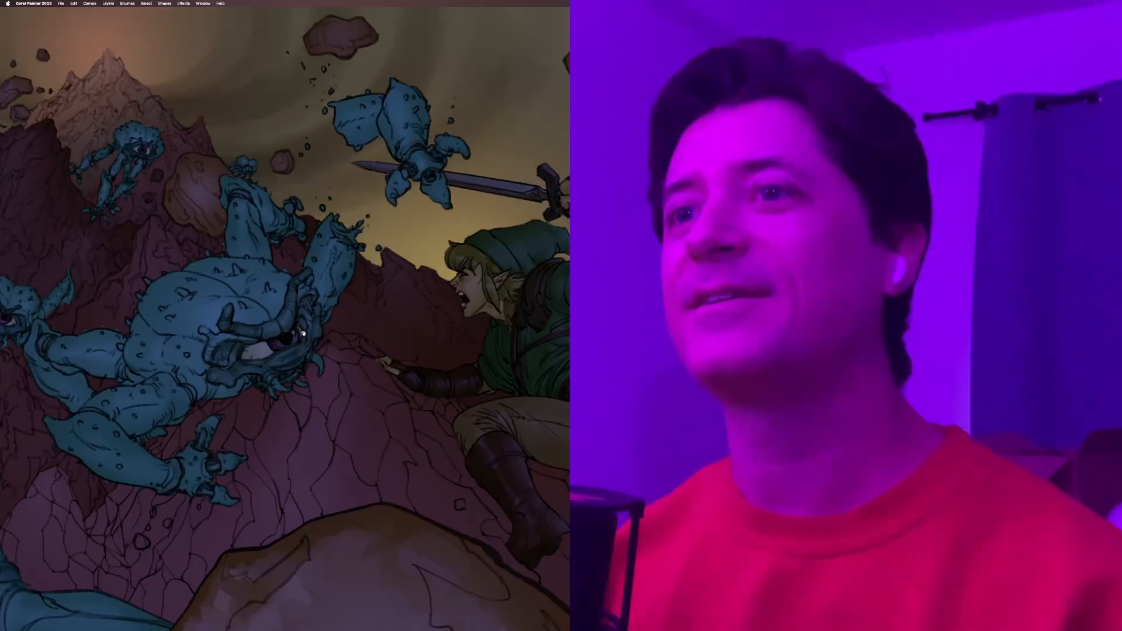
pyautogui.hscroll(5, 304, 324)
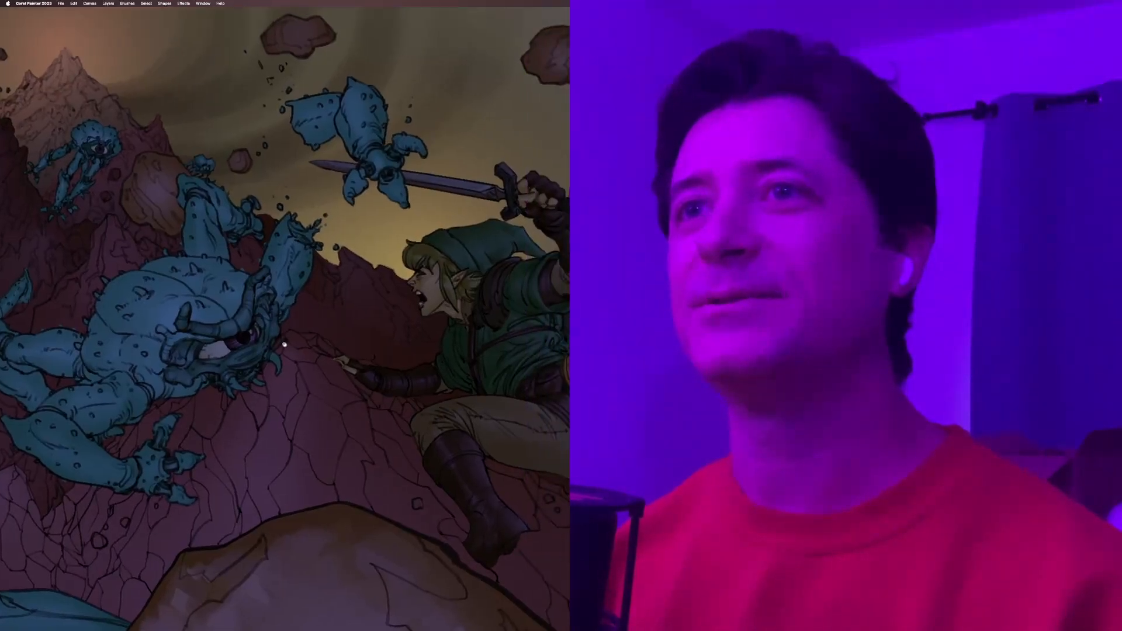
pyautogui.moveTo(281, 344); pyautogui.dragTo(283, 343)
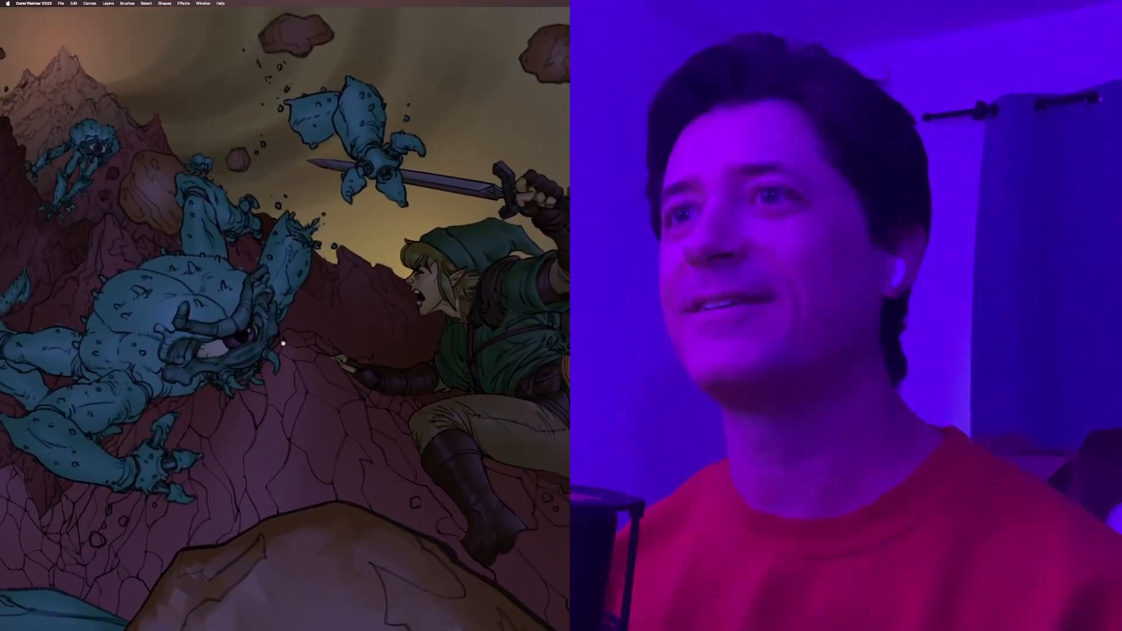